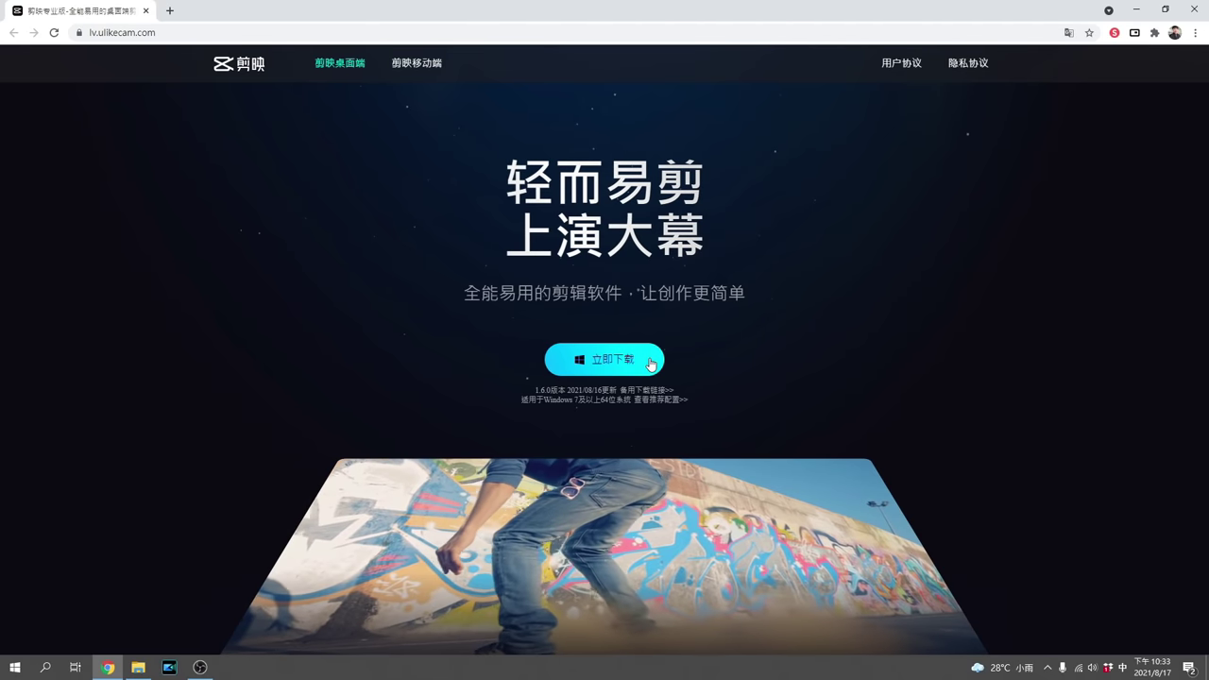
# - Download the Windows version of 剪映 and install it in the default location with a desktop shortcut
pyautogui.click(651, 362)
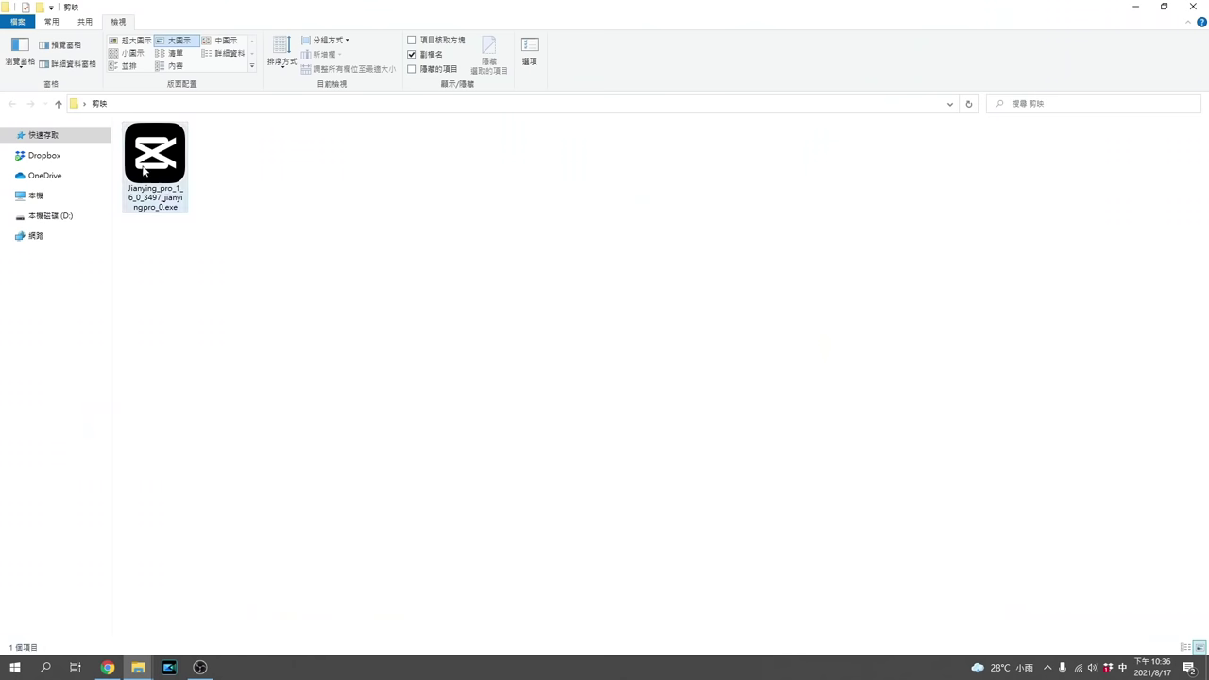
pyautogui.doubleClick(145, 170)
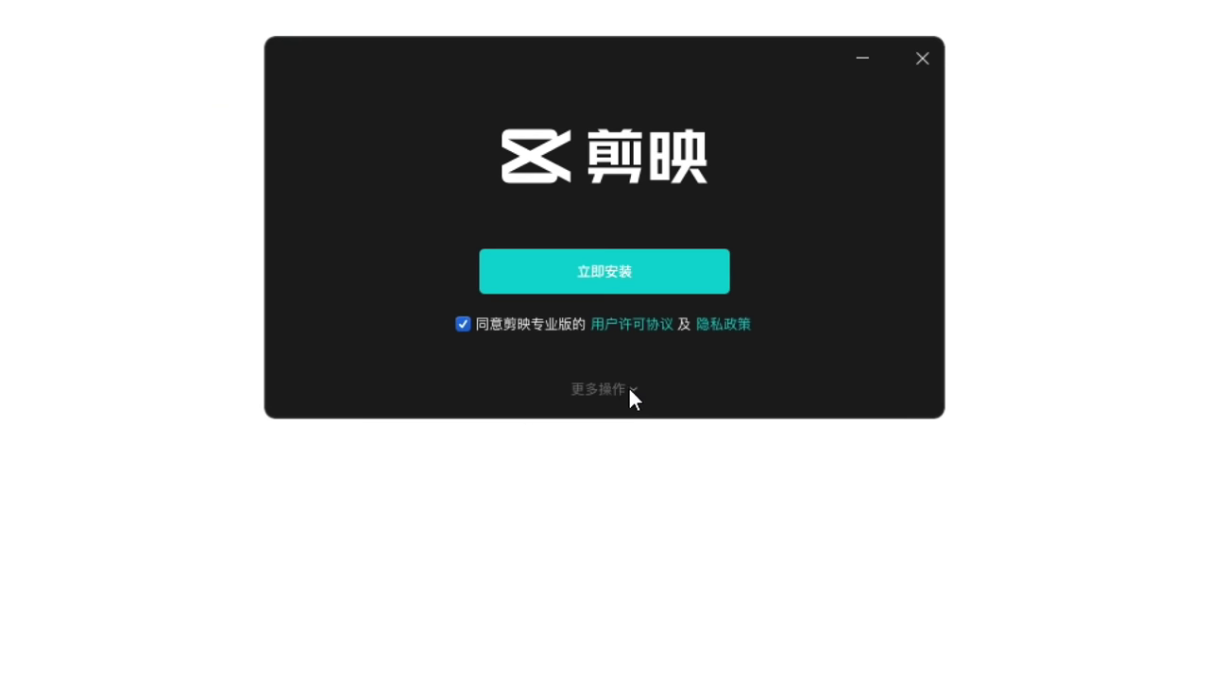
pyautogui.click(630, 390)
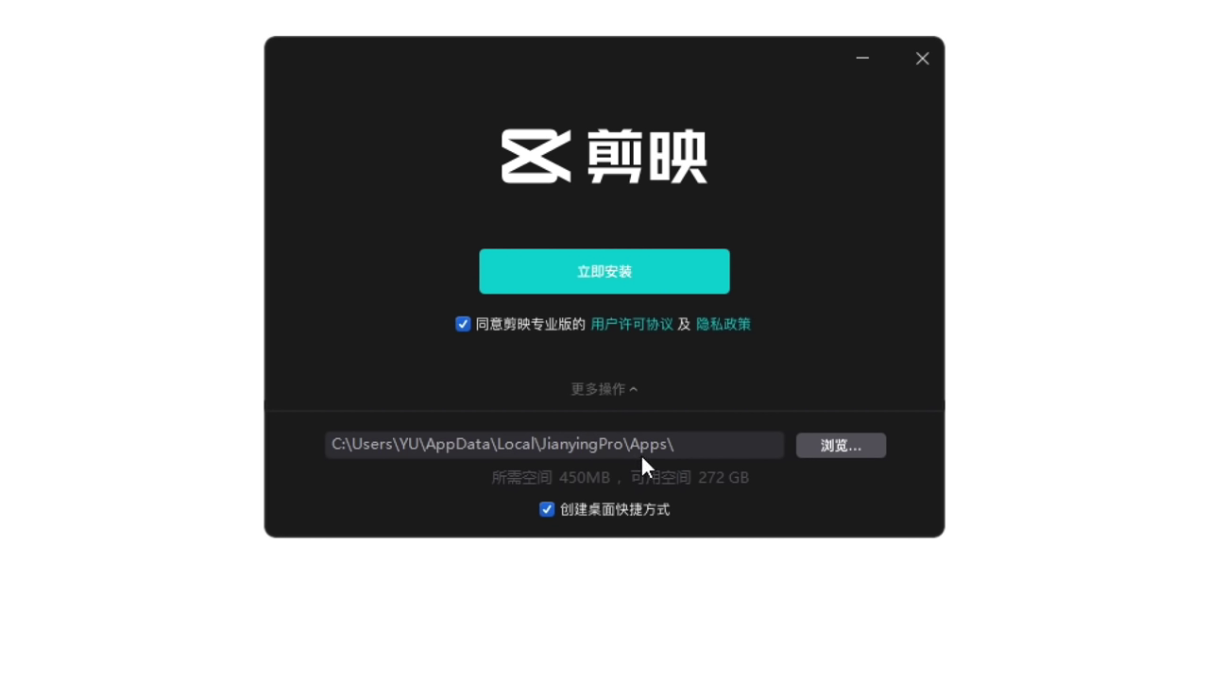
pyautogui.click(647, 265)
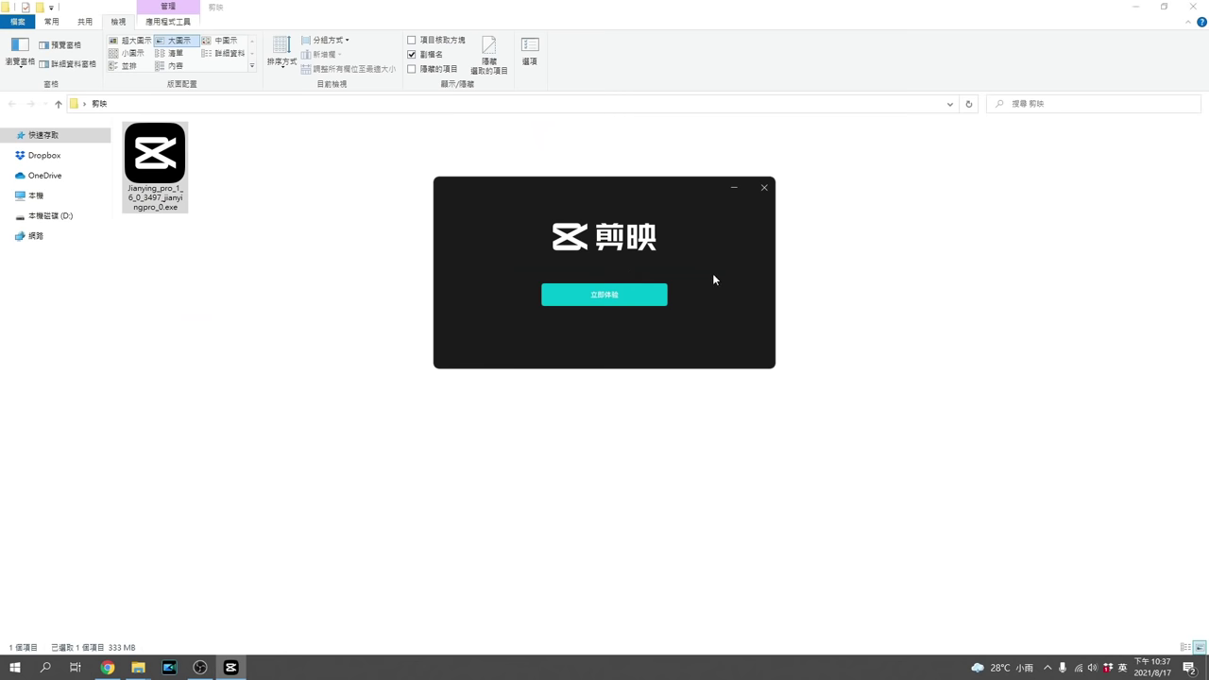
# - Launch the newly installed 剪映 and start a new video project
pyautogui.click(648, 297)
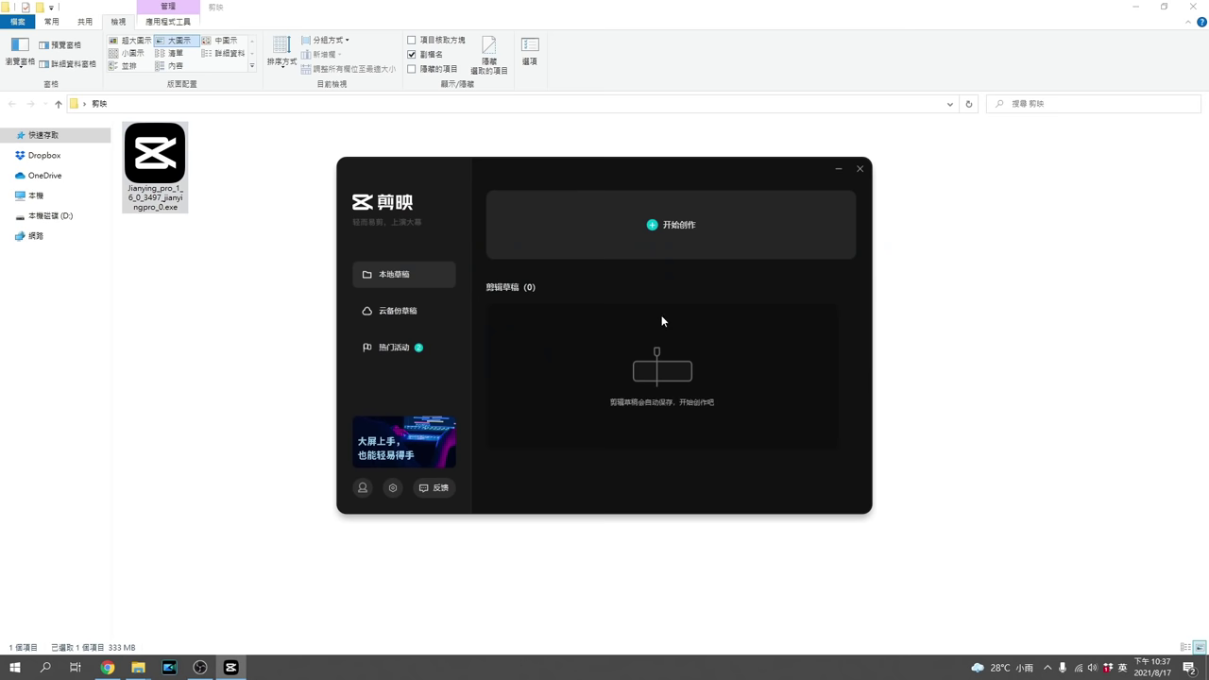
pyautogui.click(725, 237)
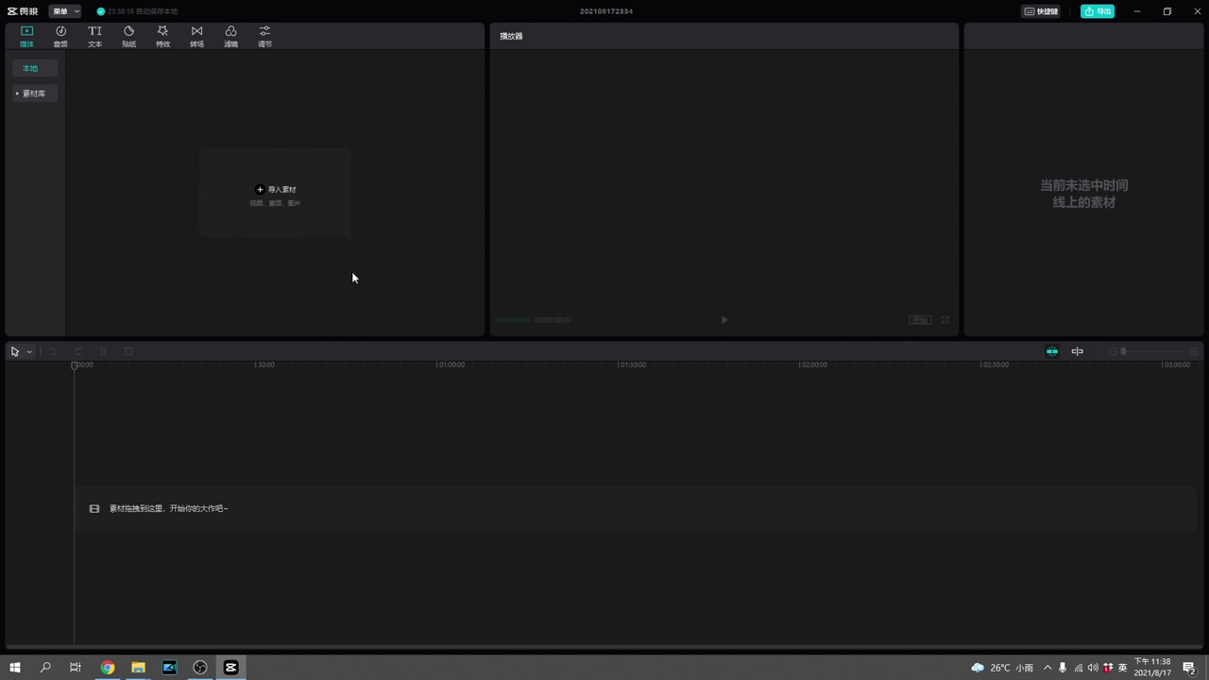
# - Import the two MP4 videos and the WMA background music from the 剪映 desktop folder into the project's media library
pyautogui.moveTo(138, 667)
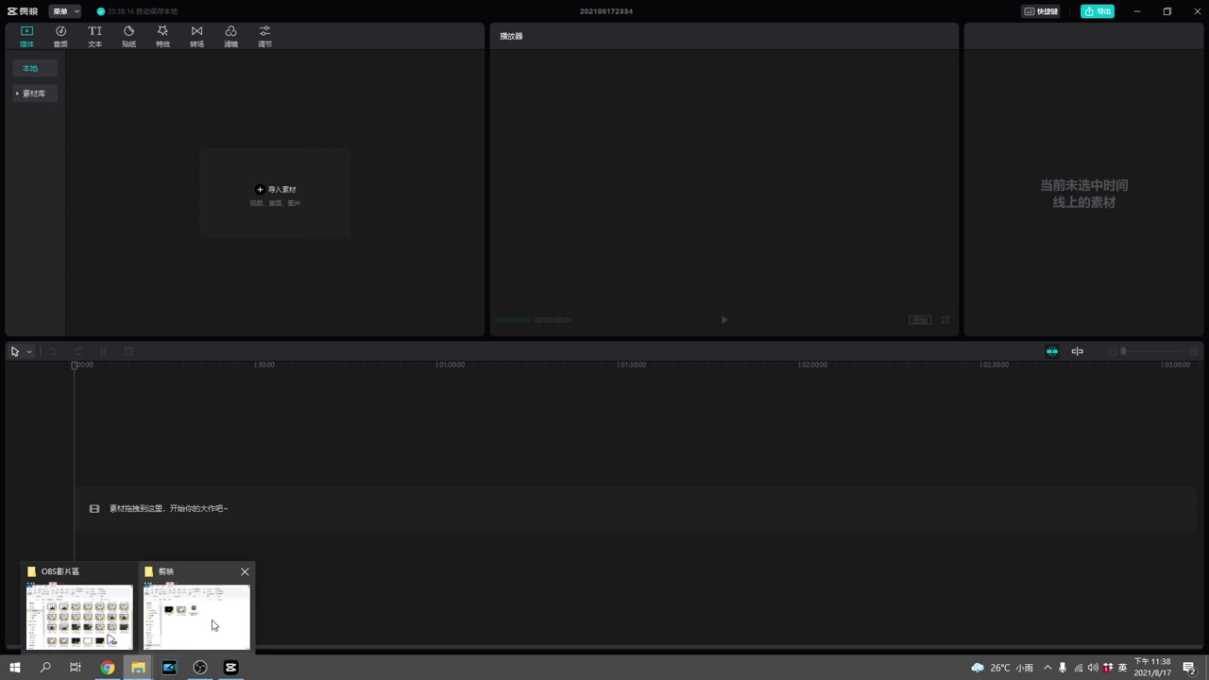
pyautogui.click(214, 626)
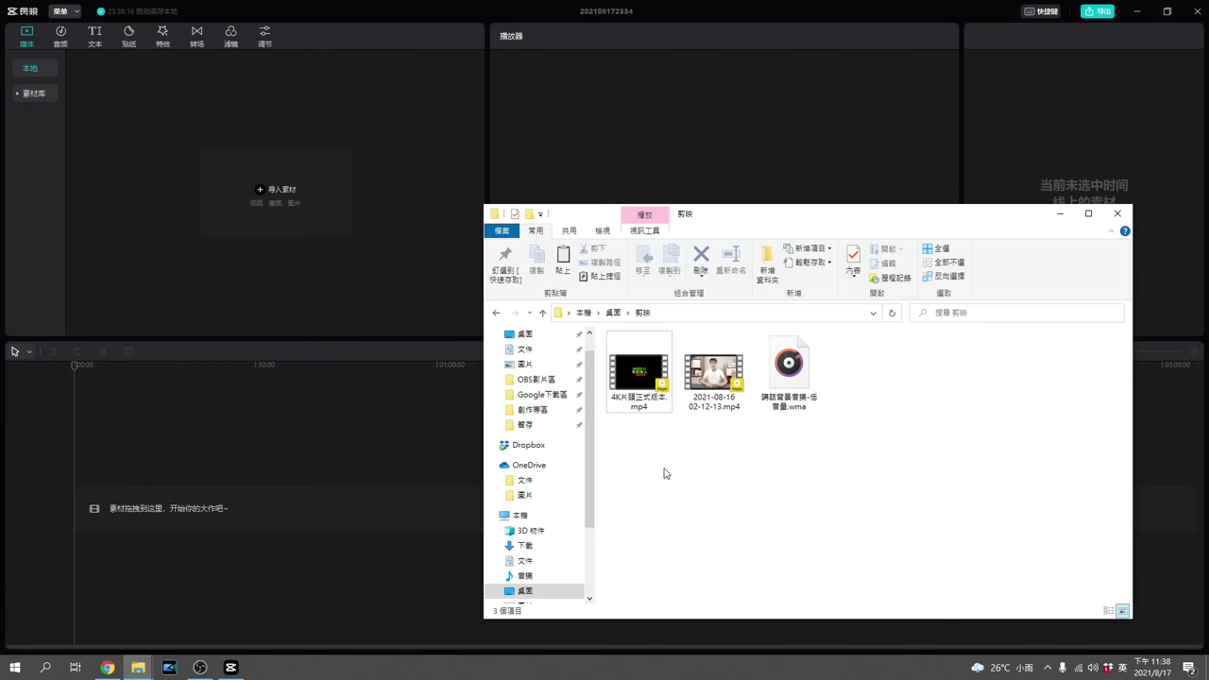
pyautogui.moveTo(816, 397); pyautogui.dragTo(629, 494)
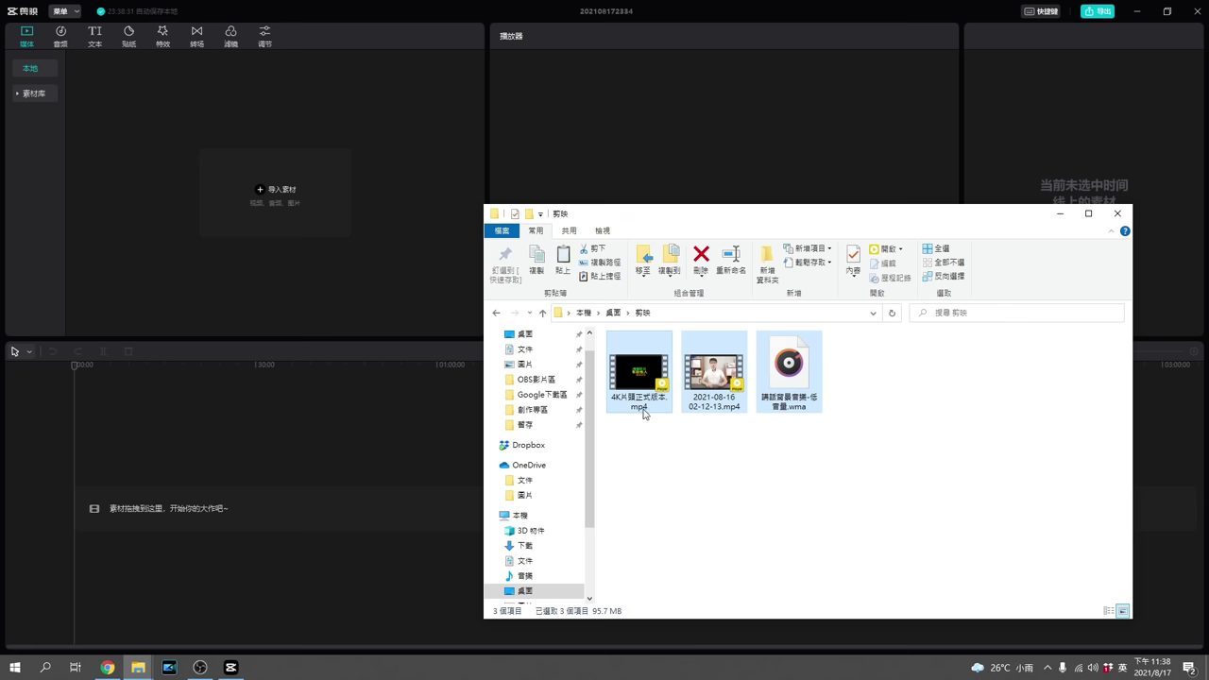
pyautogui.moveTo(636, 375); pyautogui.dragTo(279, 165)
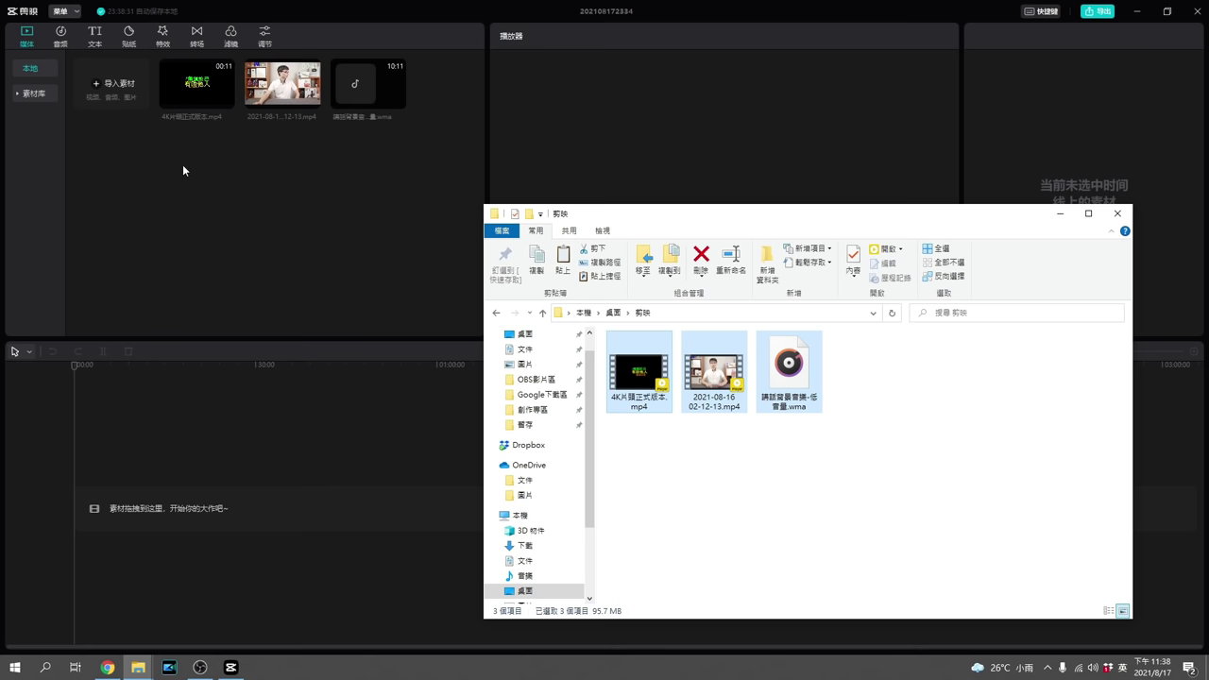
pyautogui.click(121, 90)
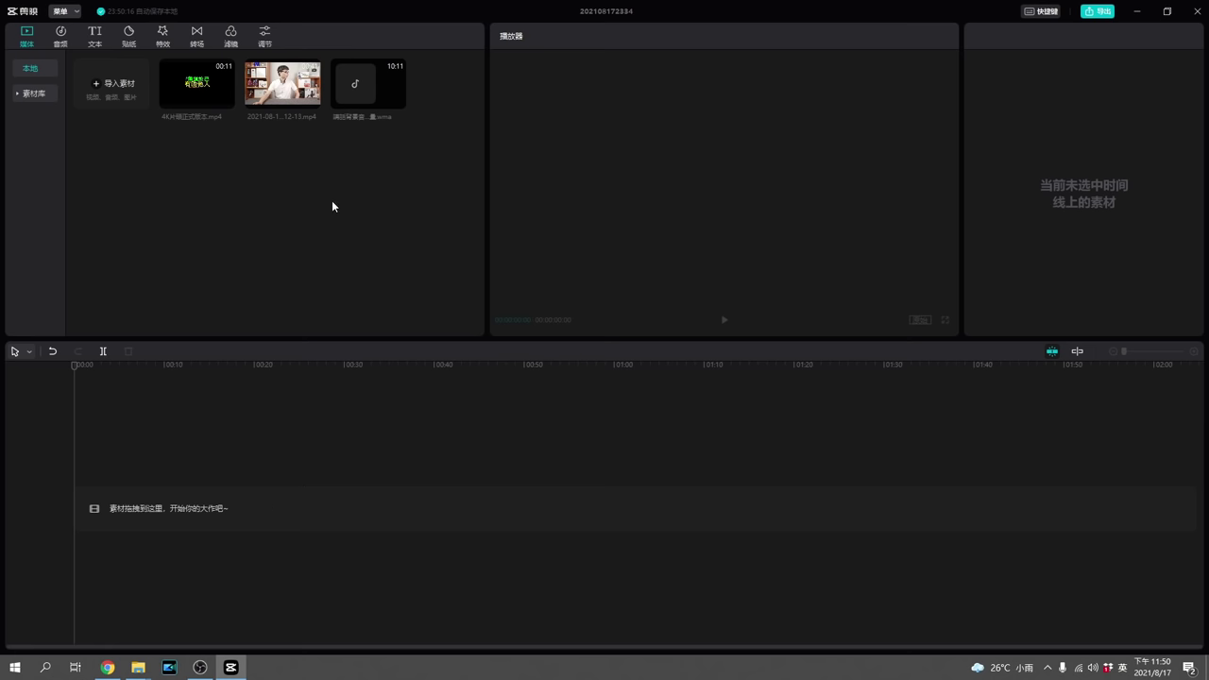
pyautogui.moveTo(284, 87); pyautogui.dragTo(161, 520)
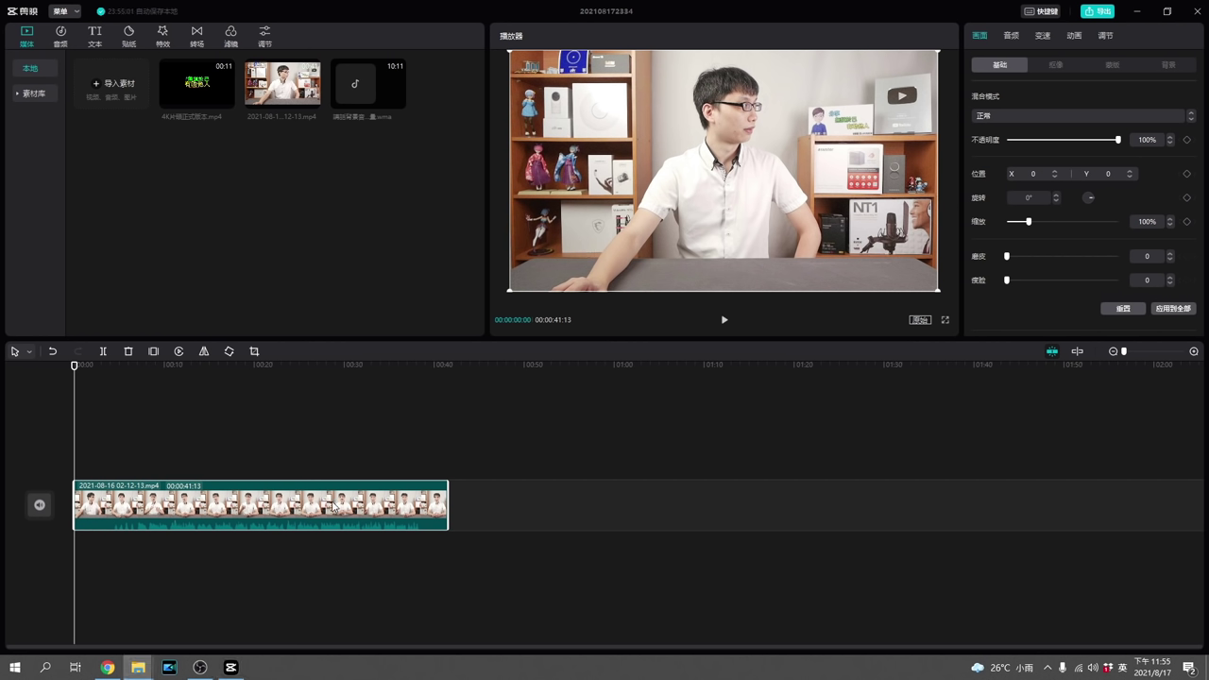
pyautogui.click(920, 320)
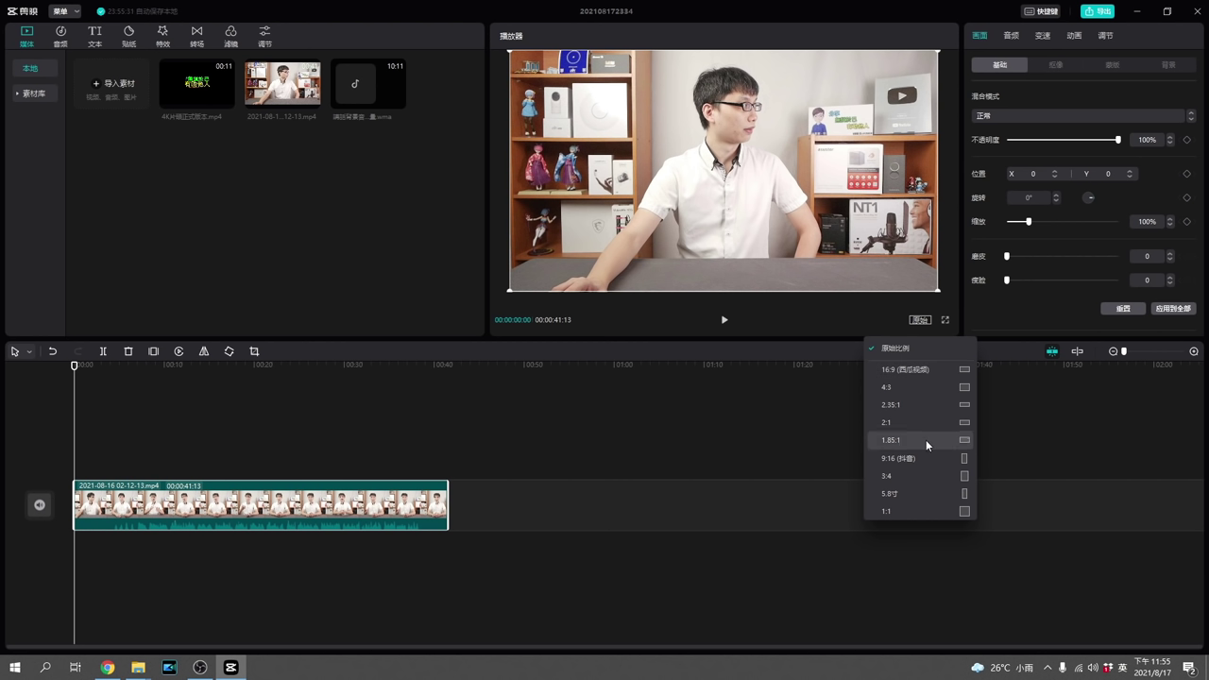
pyautogui.click(927, 371)
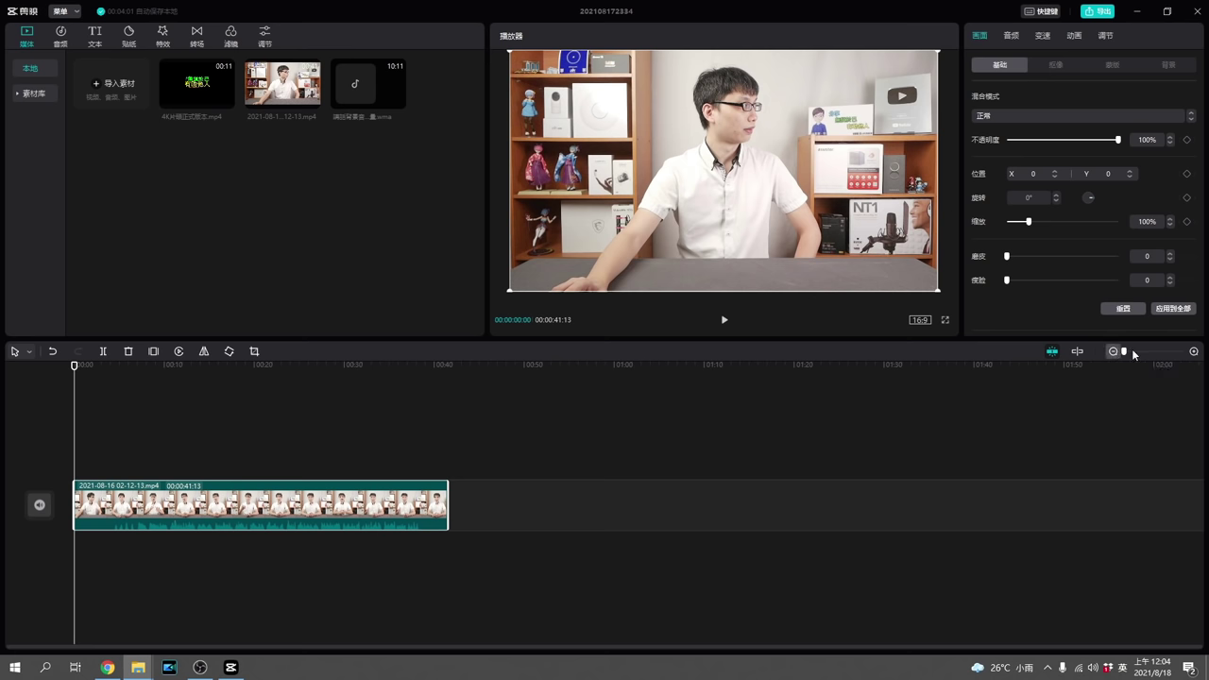
# - Play the clip to locate where the presenter's greeting begins and split it at 00:00:06:25
pyautogui.click(1194, 352)
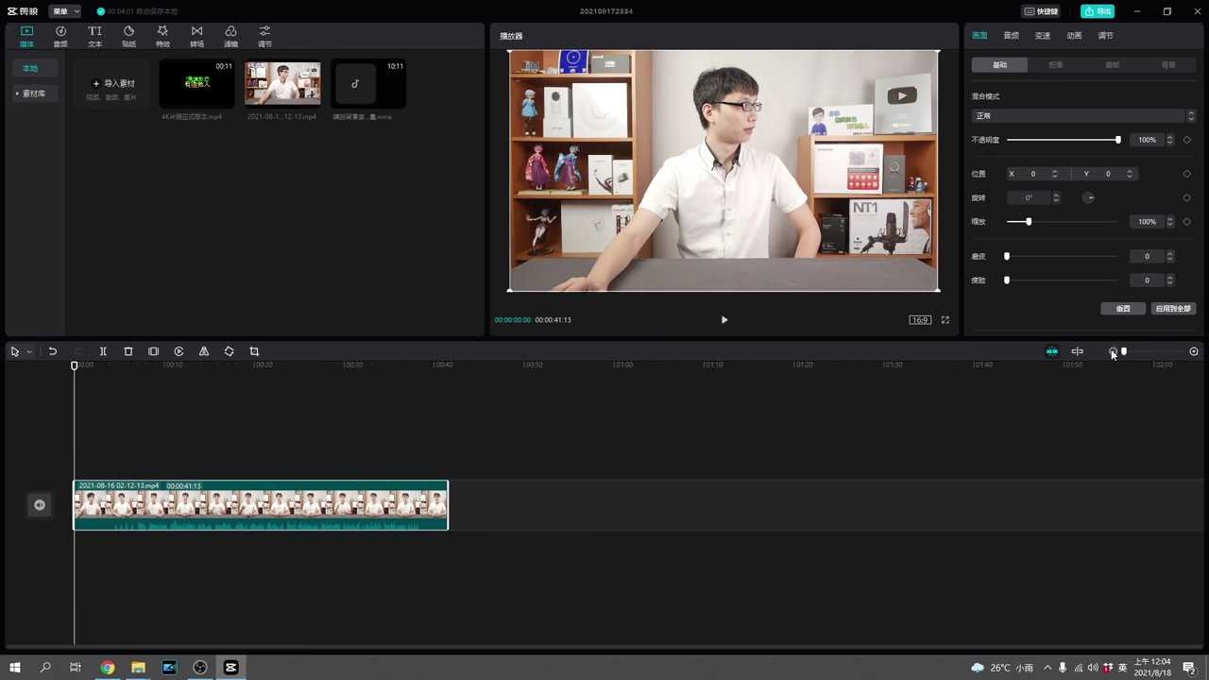
pyautogui.moveTo(1127, 352); pyautogui.dragTo(1154, 356)
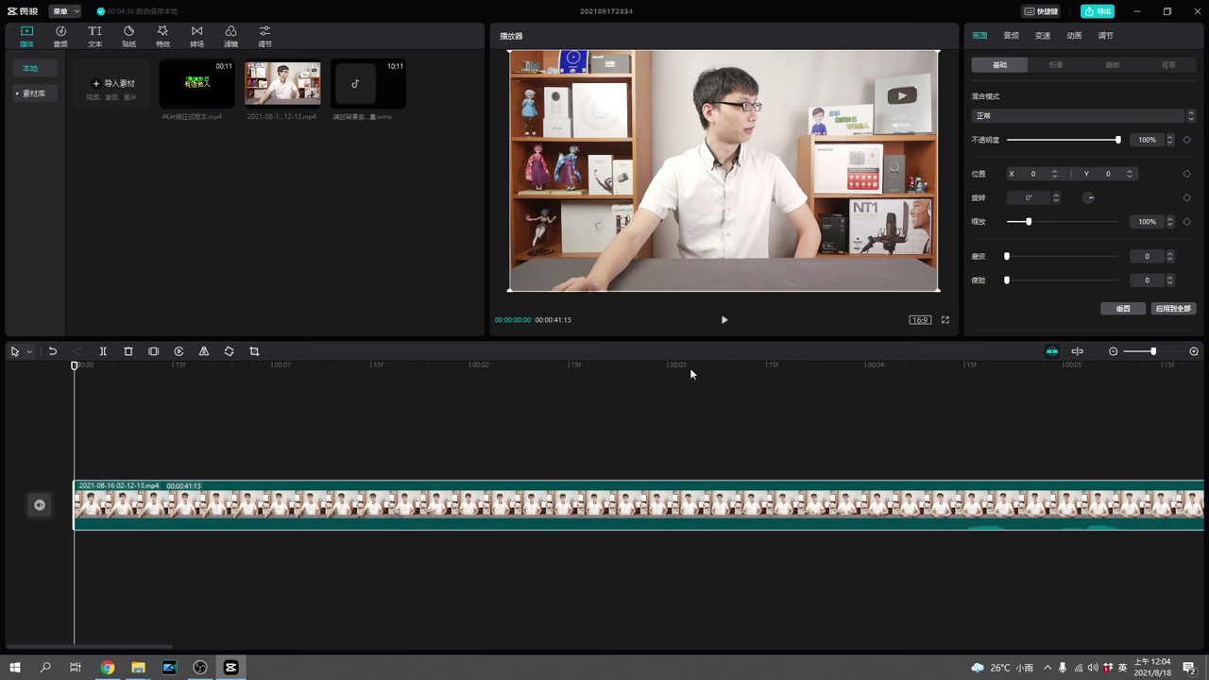
pyautogui.moveTo(1156, 351); pyautogui.dragTo(1130, 353)
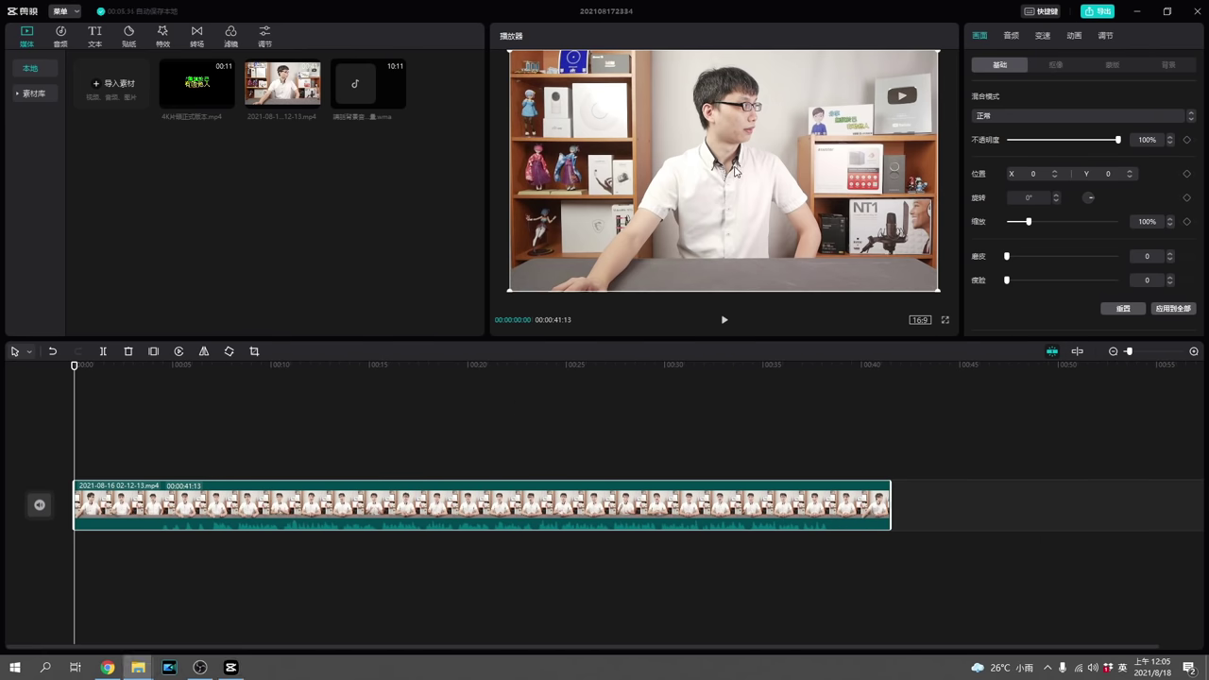
pyautogui.click(76, 416)
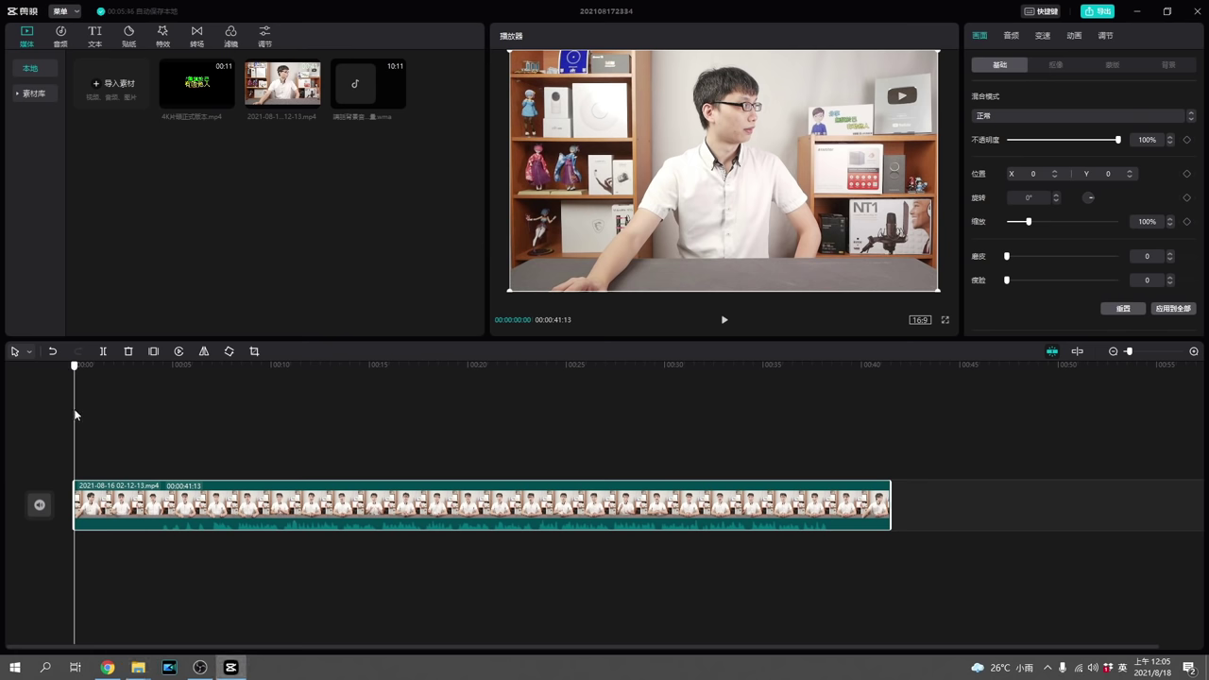
pyautogui.moveTo(76, 416); pyautogui.dragTo(303, 452)
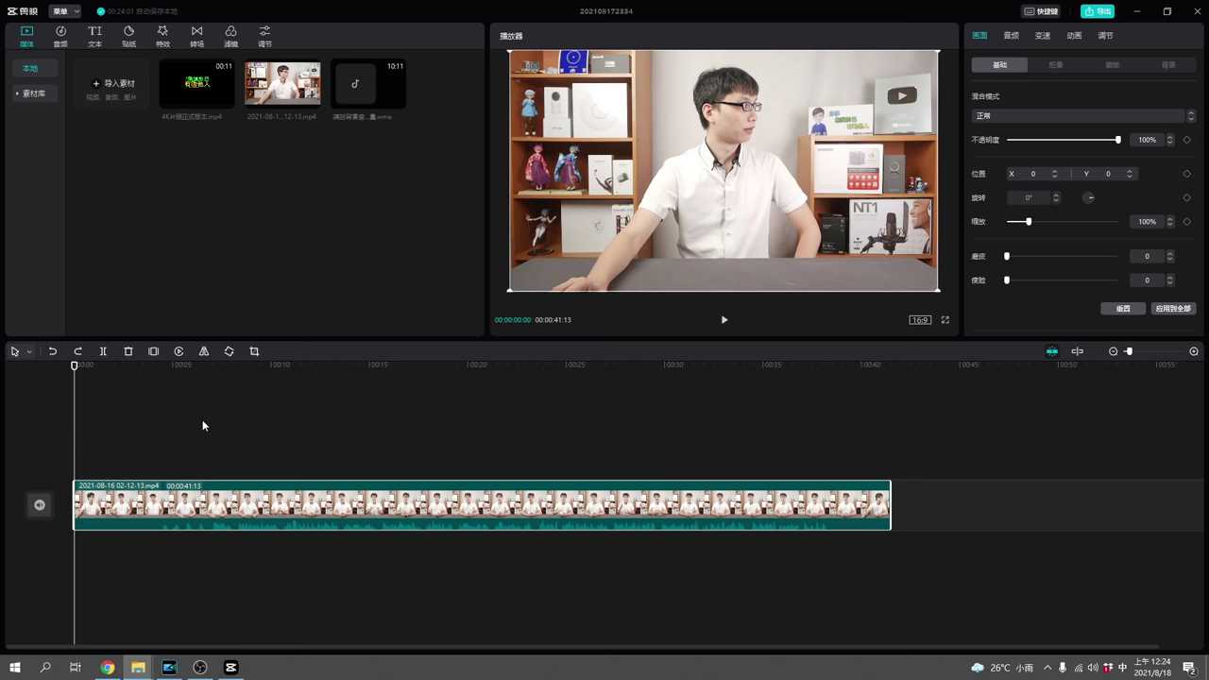
pyautogui.click(725, 320)
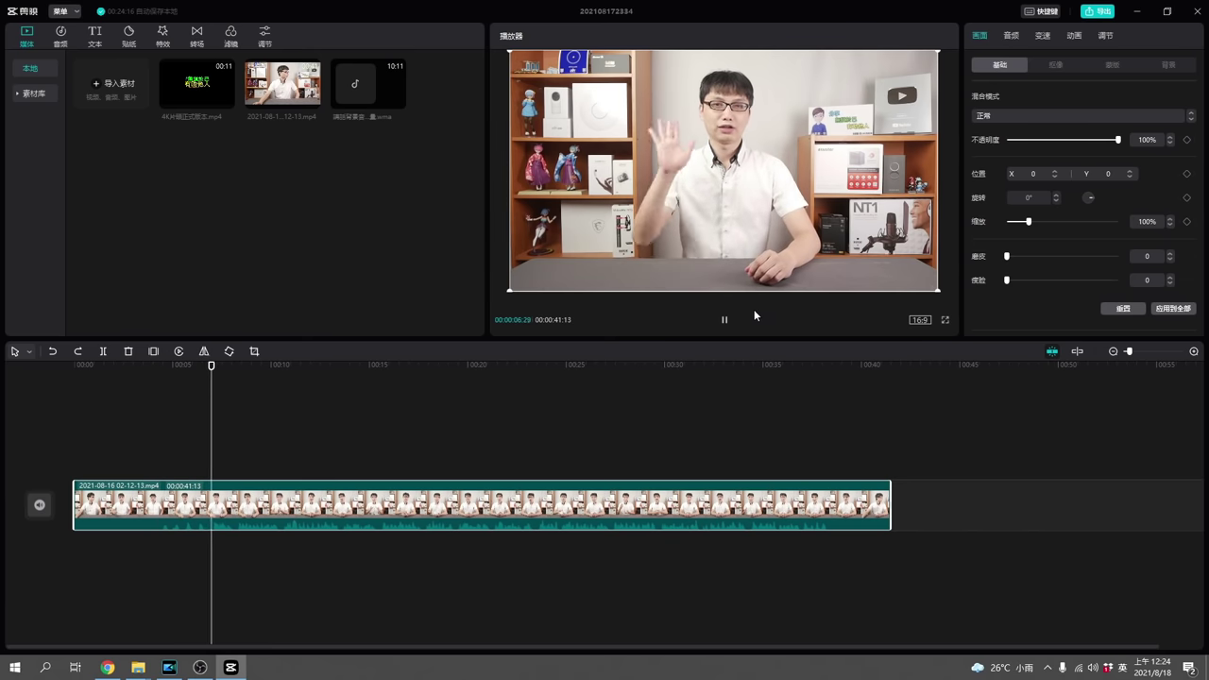
pyautogui.click(725, 320)
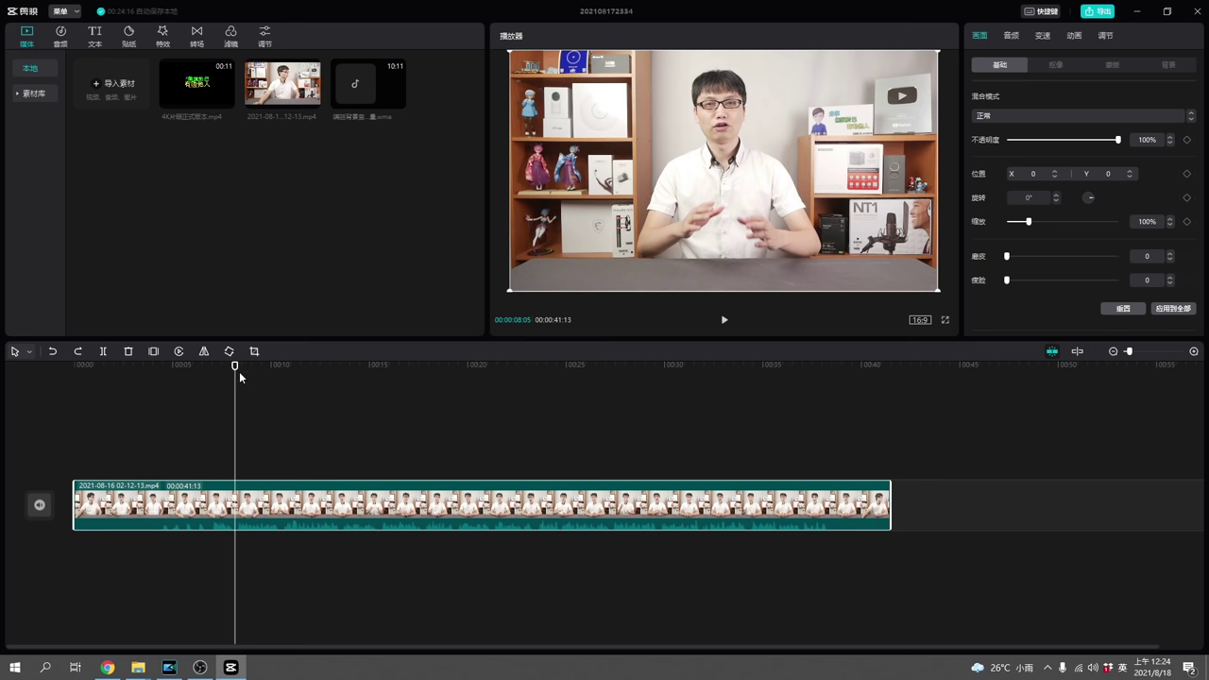
pyautogui.moveTo(236, 390); pyautogui.dragTo(209, 389)
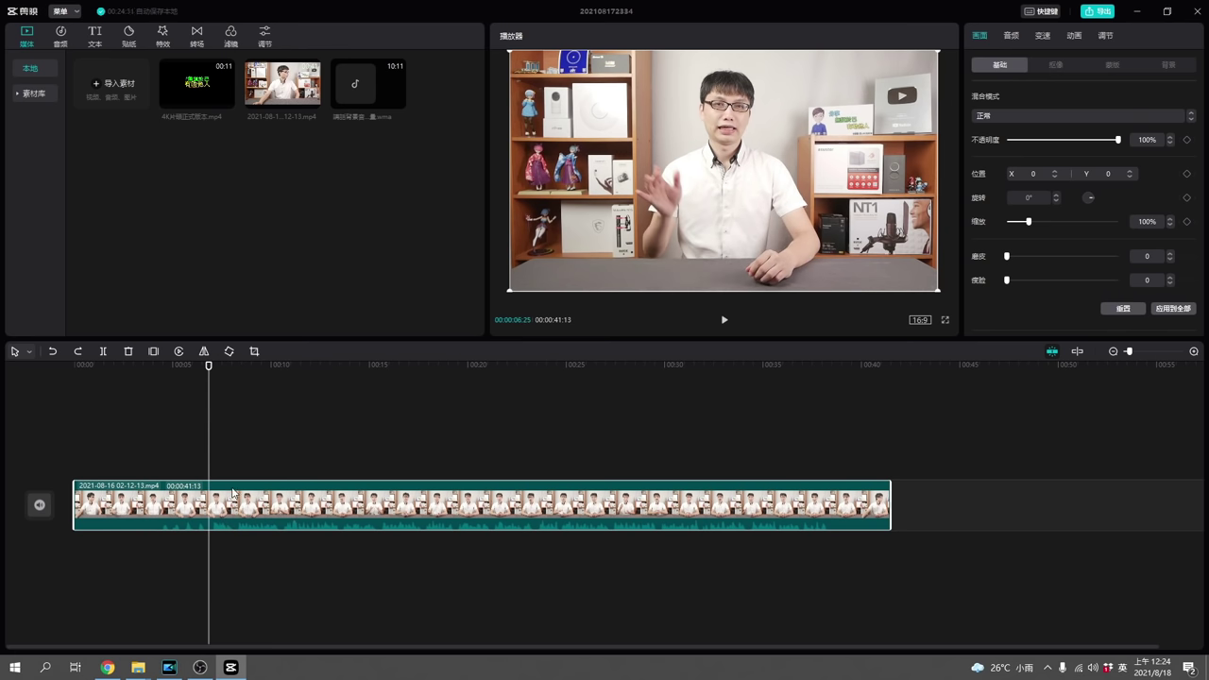
pyautogui.click(105, 351)
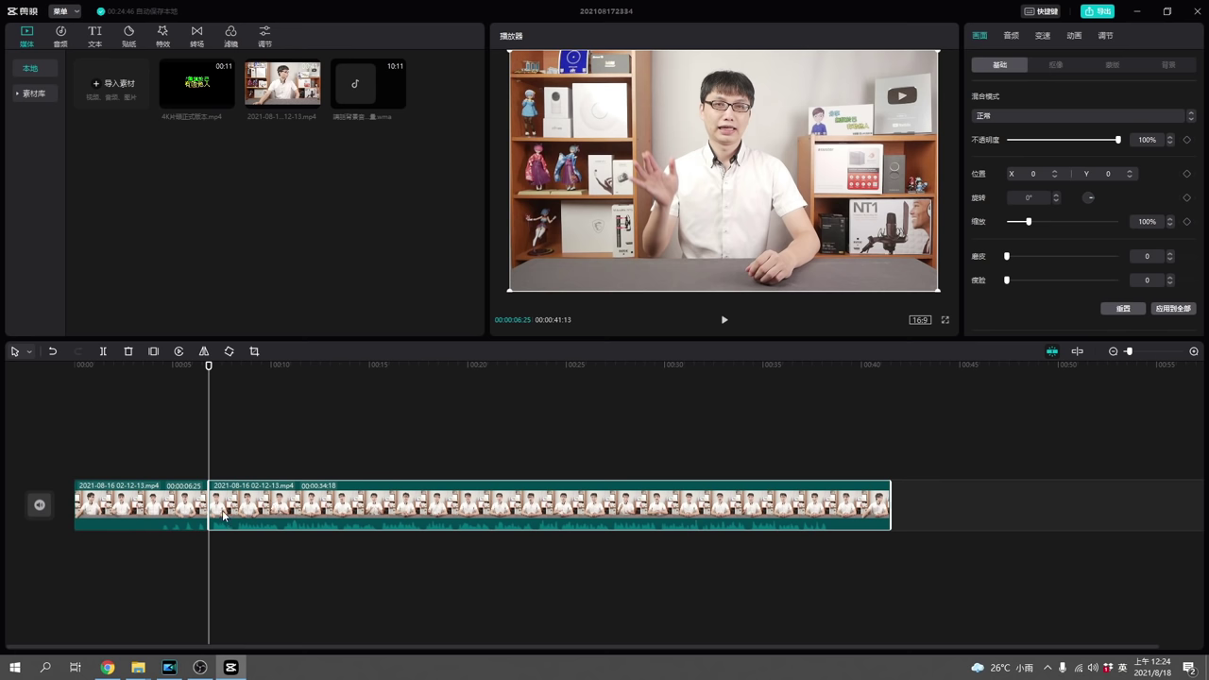
# - Delete the first segment of the split clip, before the presenter's greeting
pyautogui.click(166, 518)
pyautogui.click(298, 513)
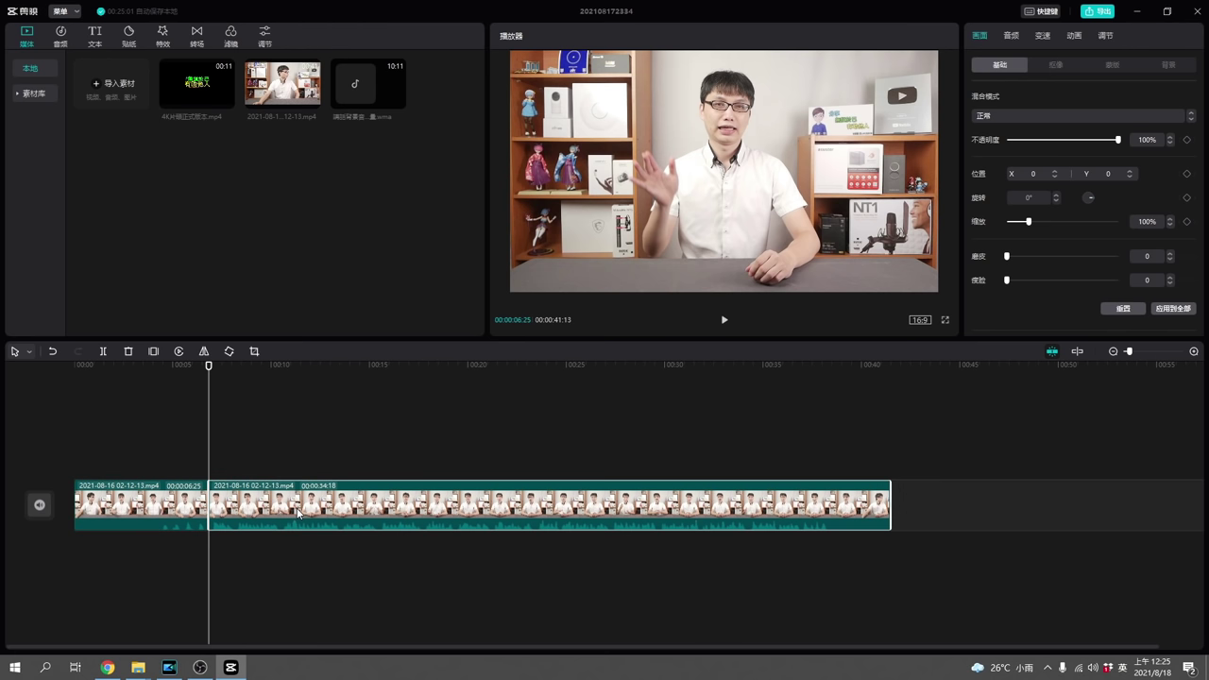
pyautogui.click(157, 508)
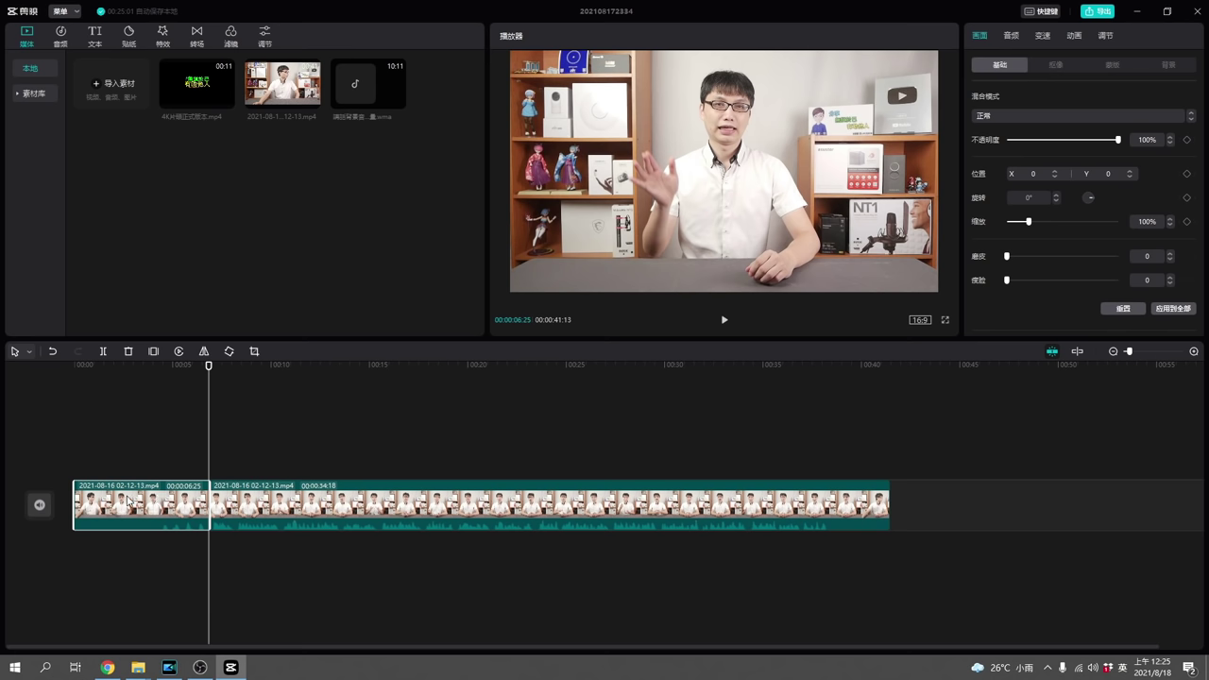
pyautogui.click(300, 510)
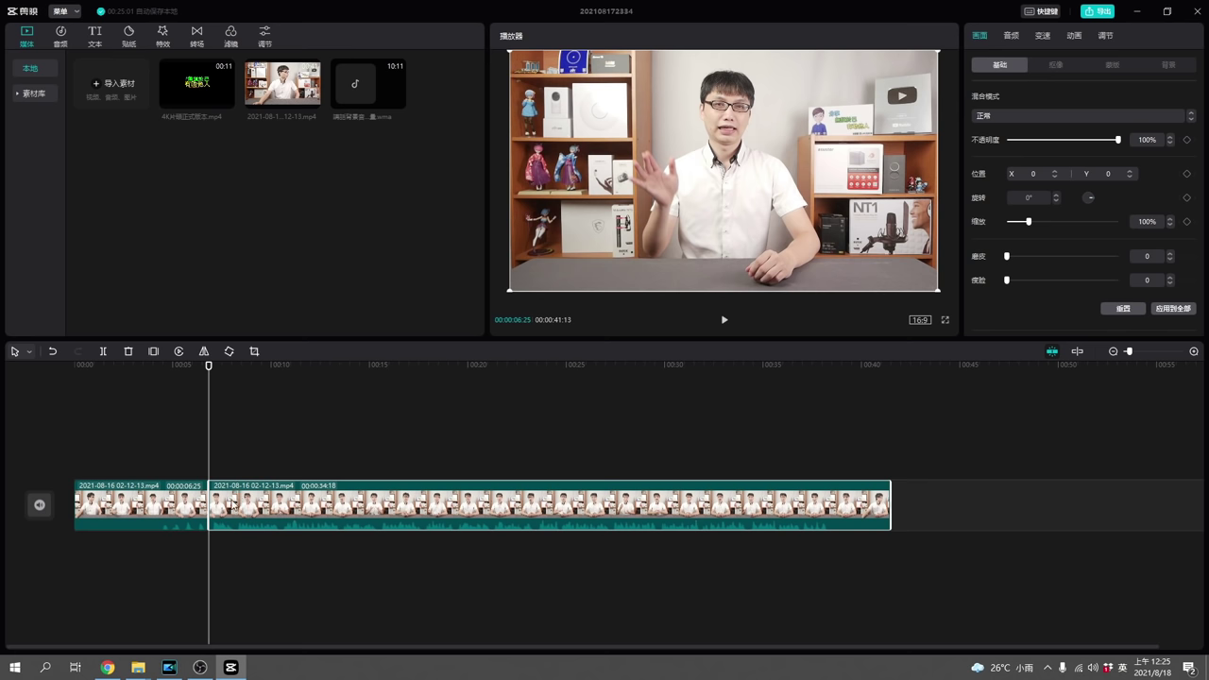
pyautogui.click(122, 507)
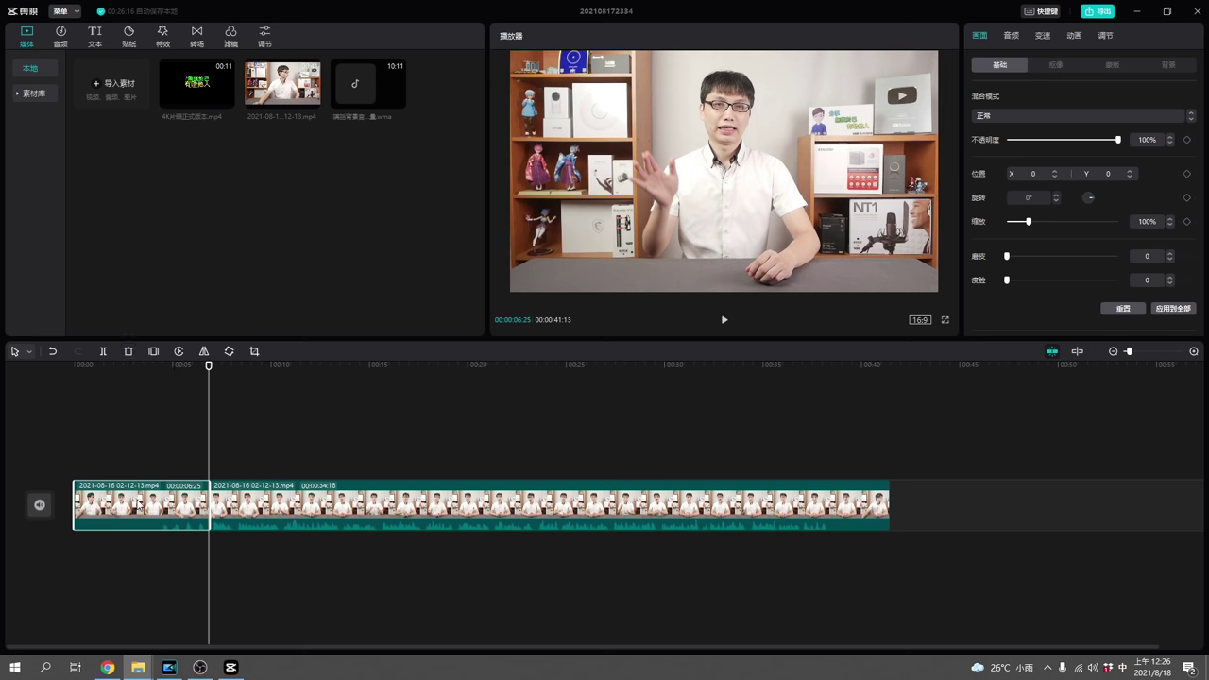
pyautogui.rightClick(138, 498)
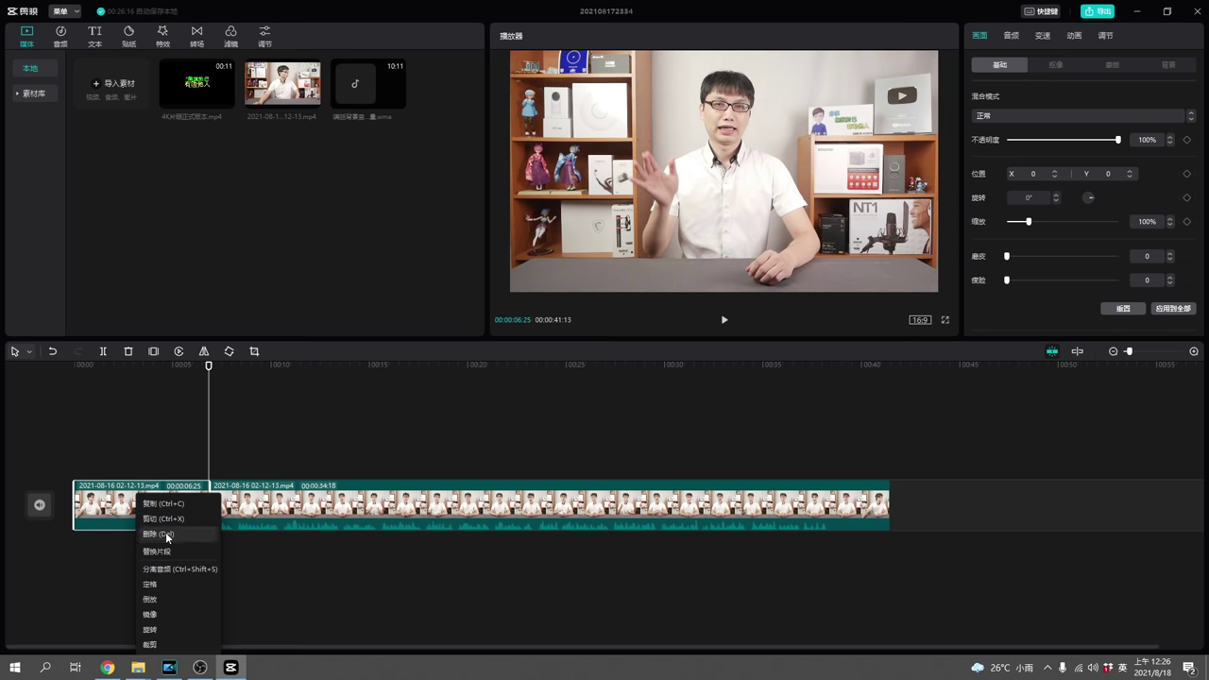
pyautogui.click(109, 498)
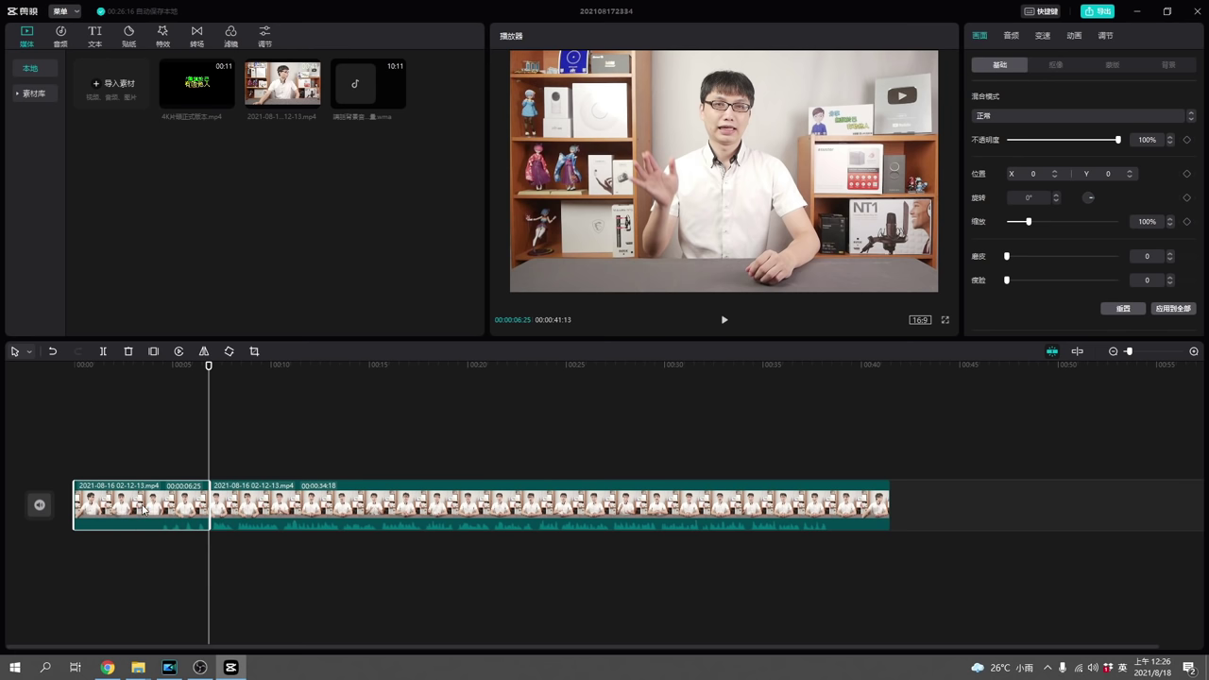
pyautogui.click(128, 351)
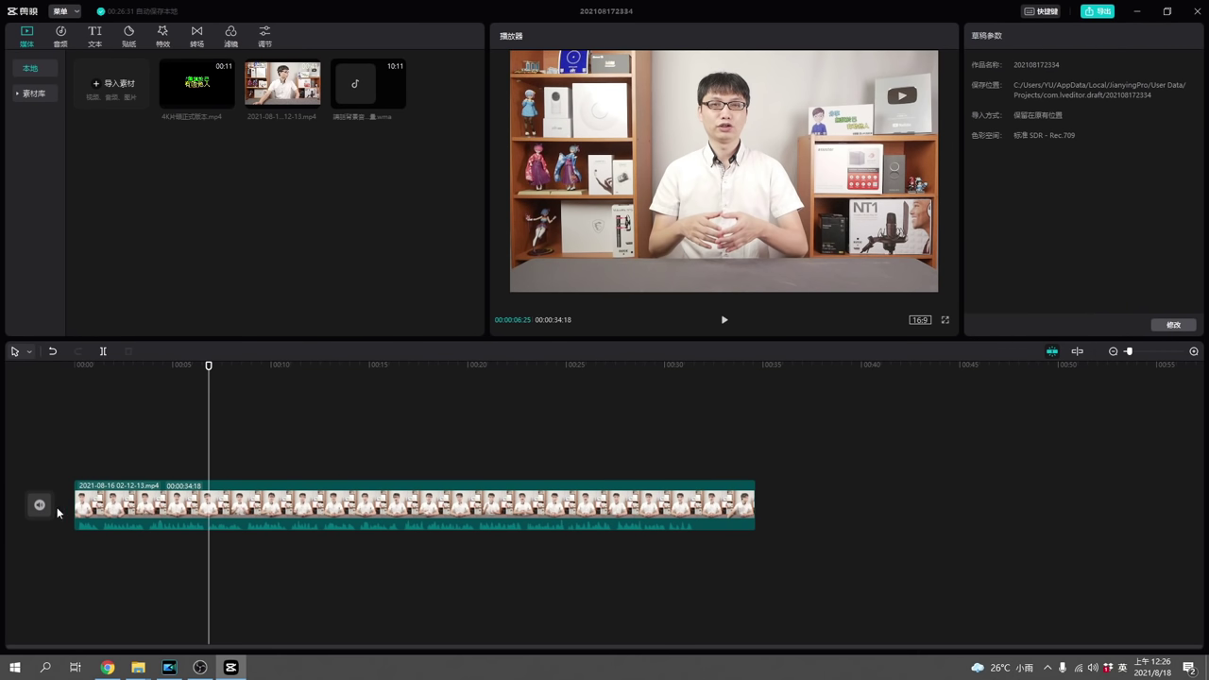
# - Play the opening seconds of the trimmed clip from the start of the timeline to check the cut
pyautogui.moveTo(208, 425); pyautogui.dragTo(9, 445)
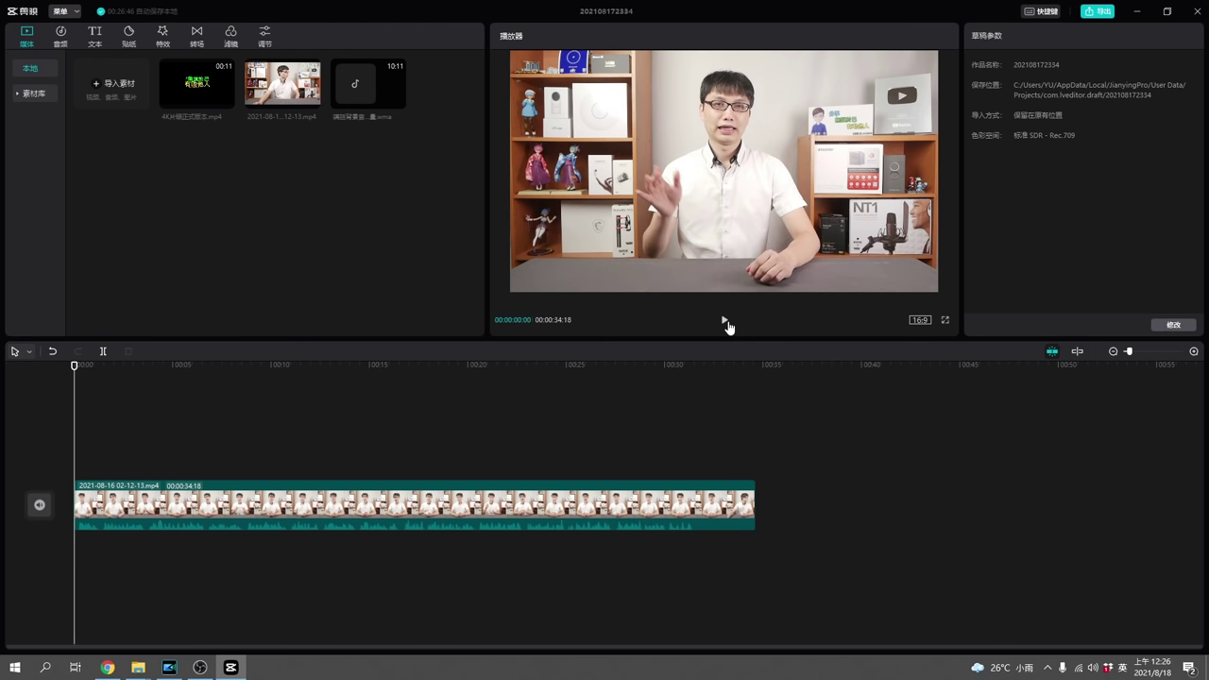
pyautogui.click(725, 323)
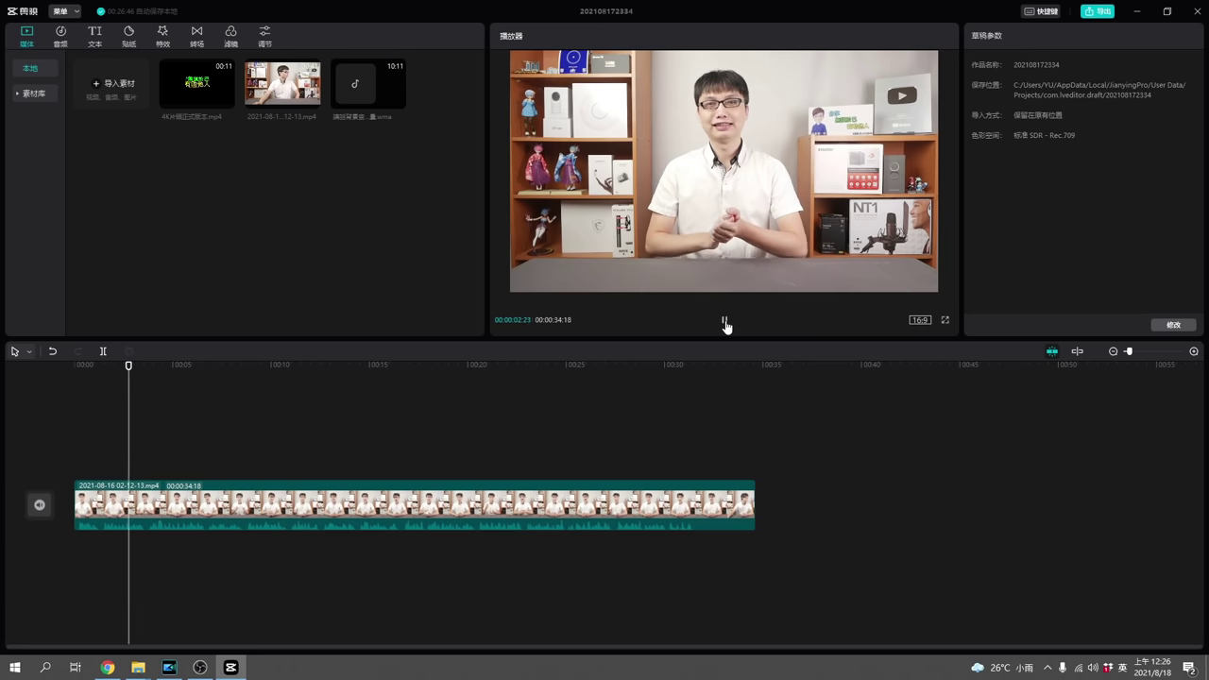
pyautogui.click(724, 323)
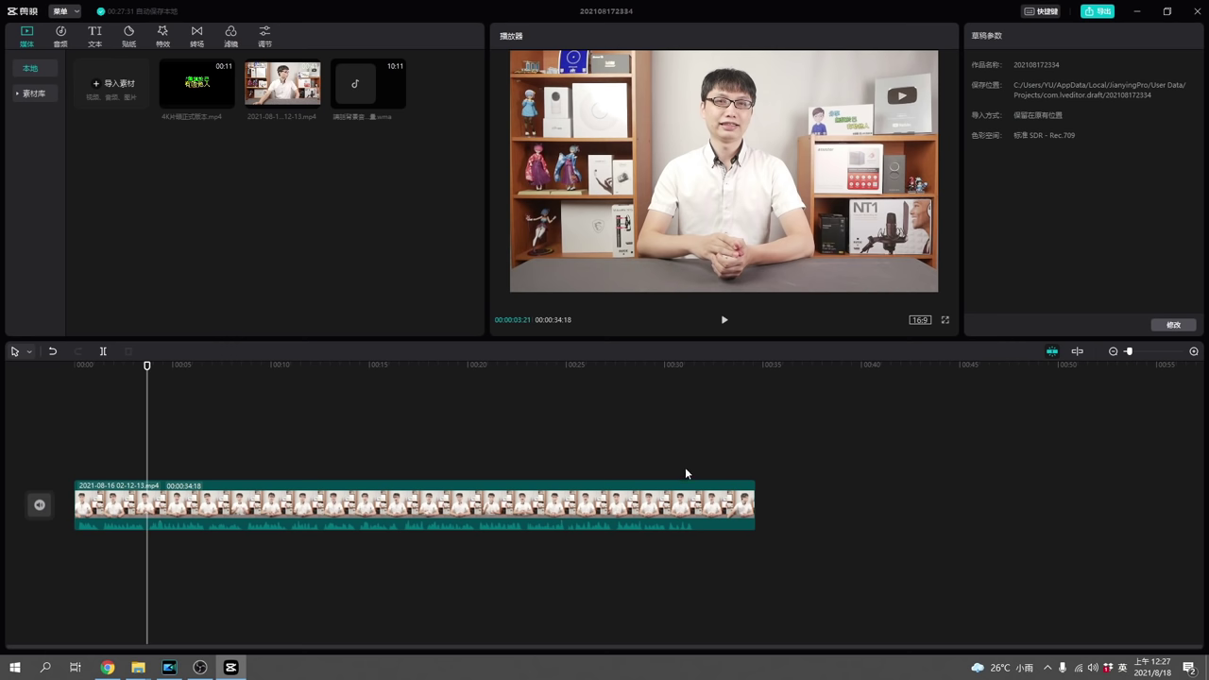
# - Find where the presenter finishes speaking, split the clip at 00:00:31:19, and delete the leftover segment after it
pyautogui.click(689, 366)
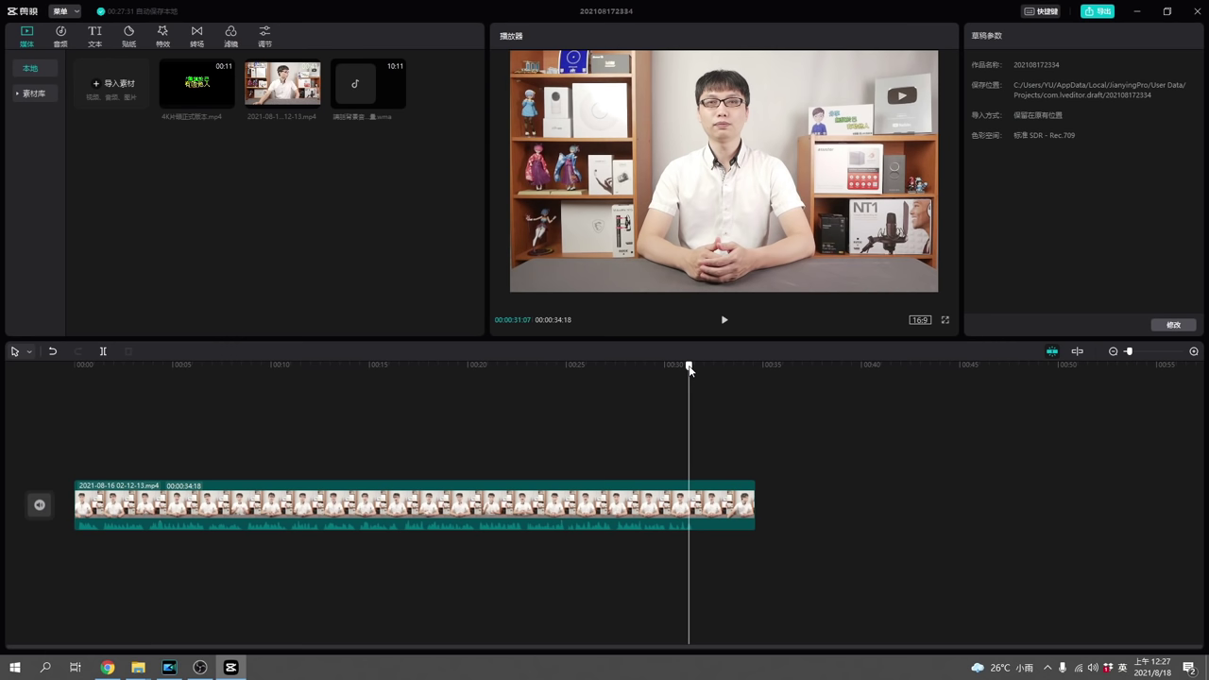
pyautogui.moveTo(689, 379); pyautogui.dragTo(695, 381)
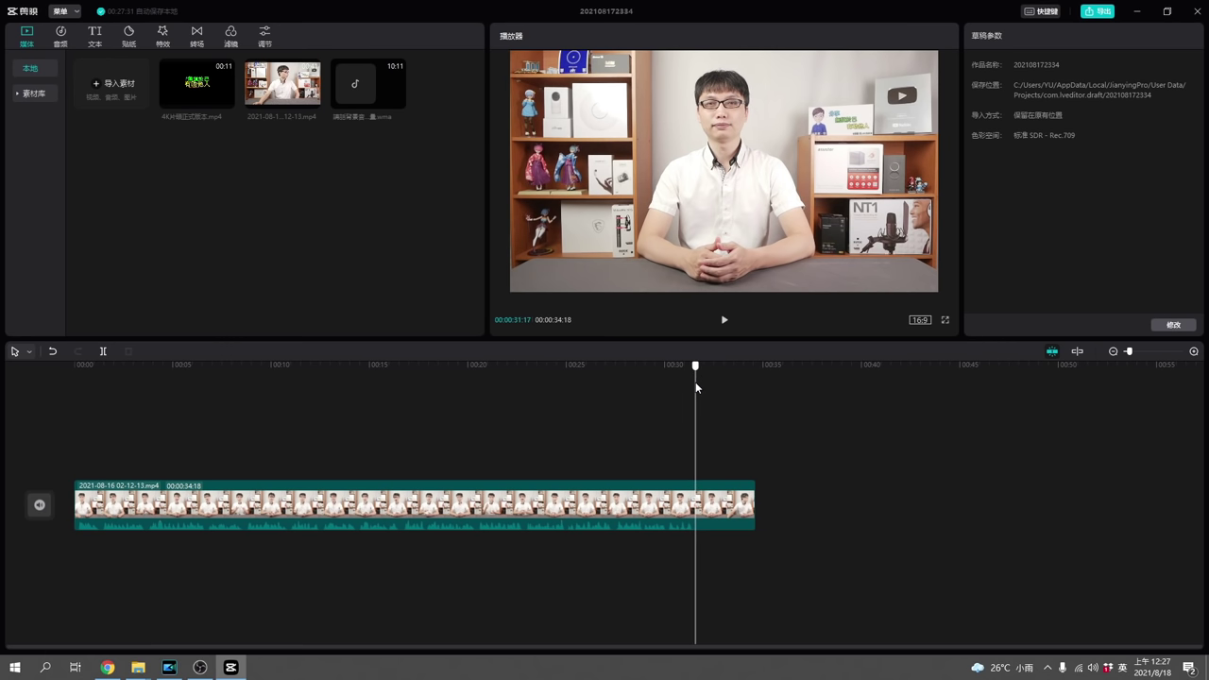
pyautogui.click(662, 367)
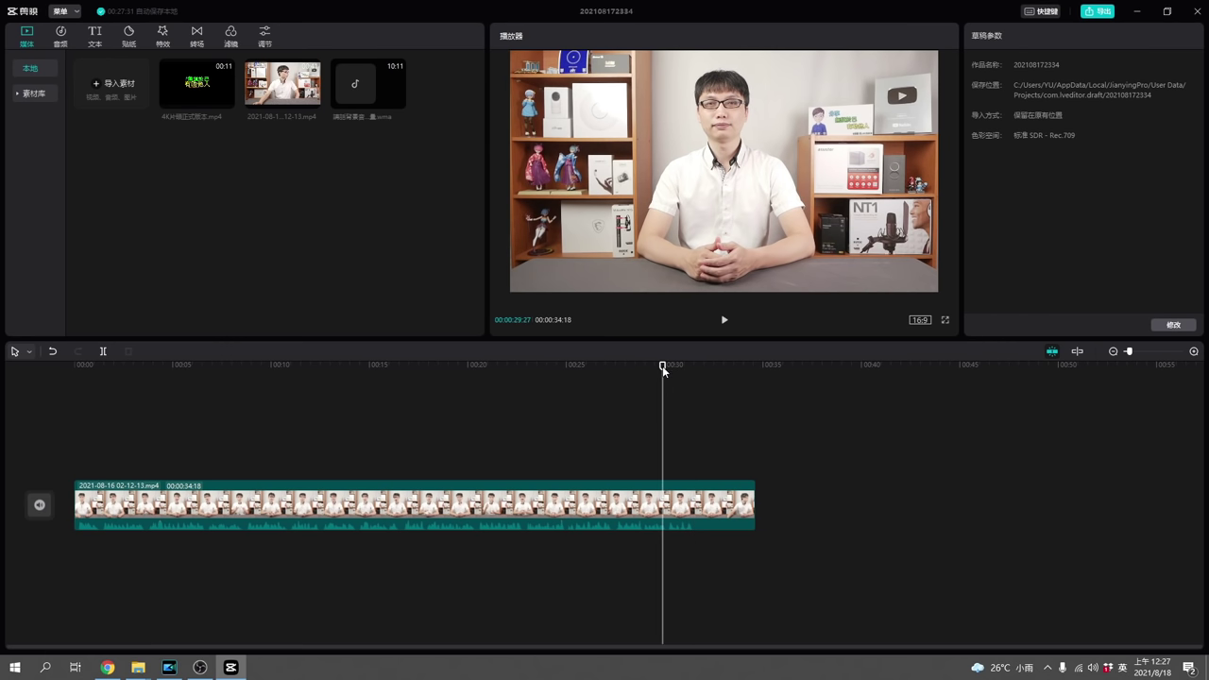
pyautogui.click(722, 323)
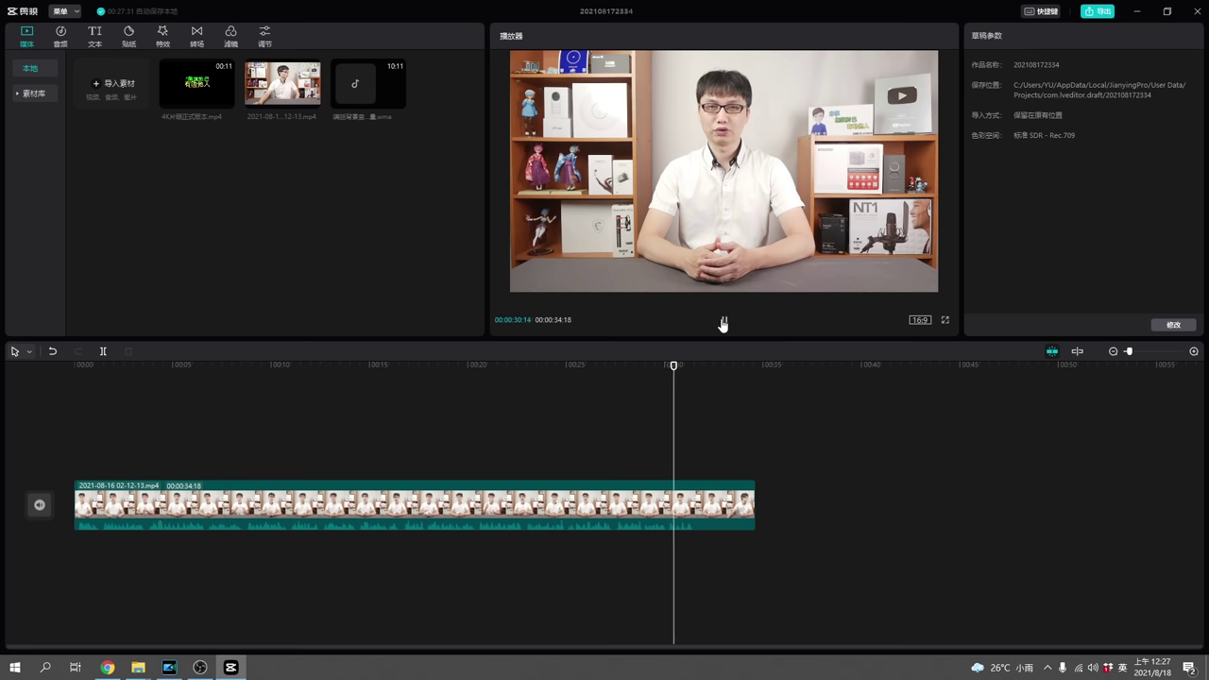
pyautogui.click(723, 322)
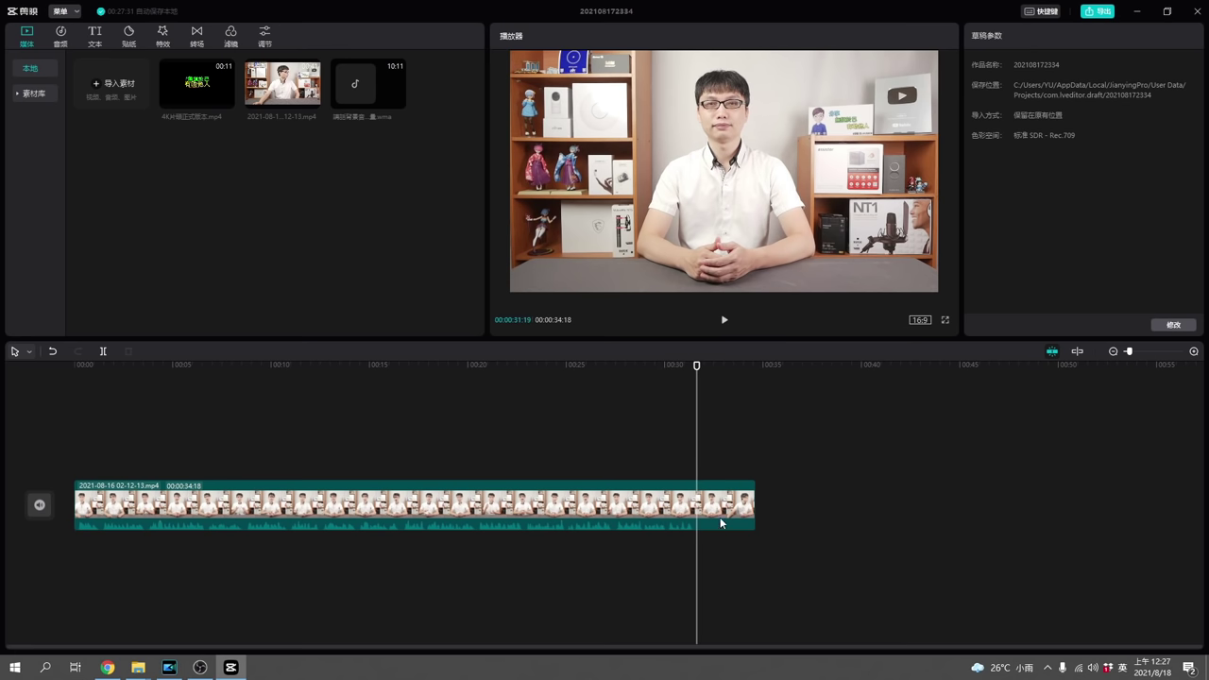
pyautogui.click(103, 352)
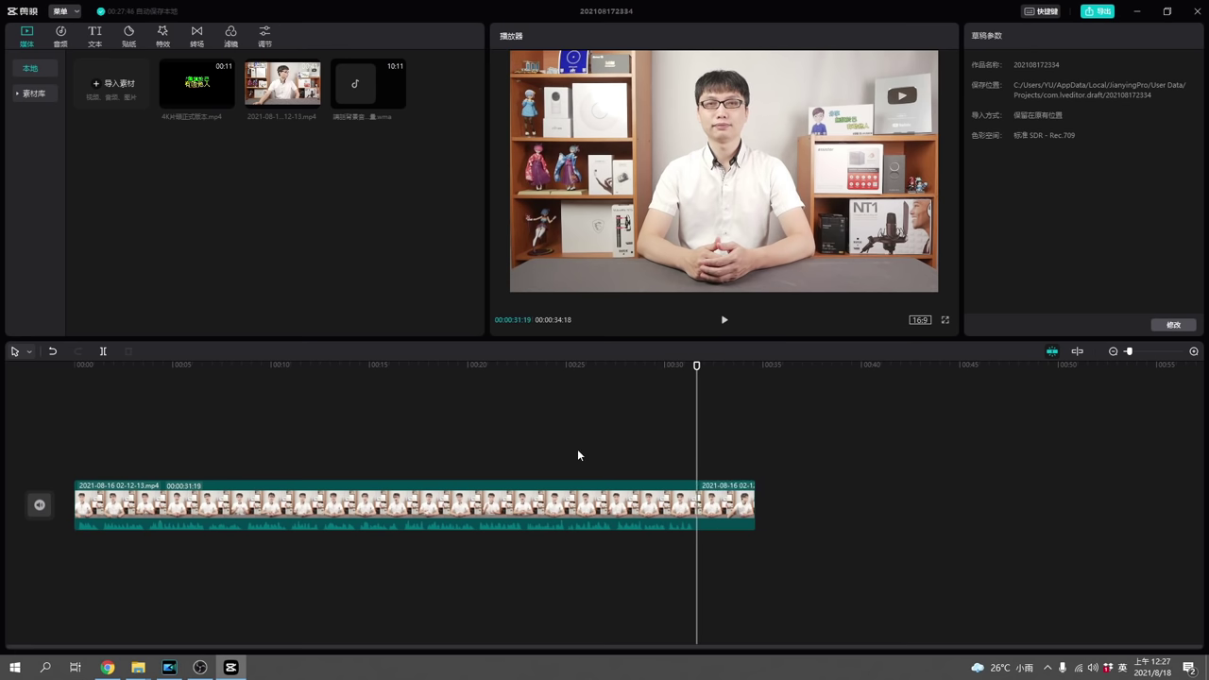
pyautogui.click(724, 504)
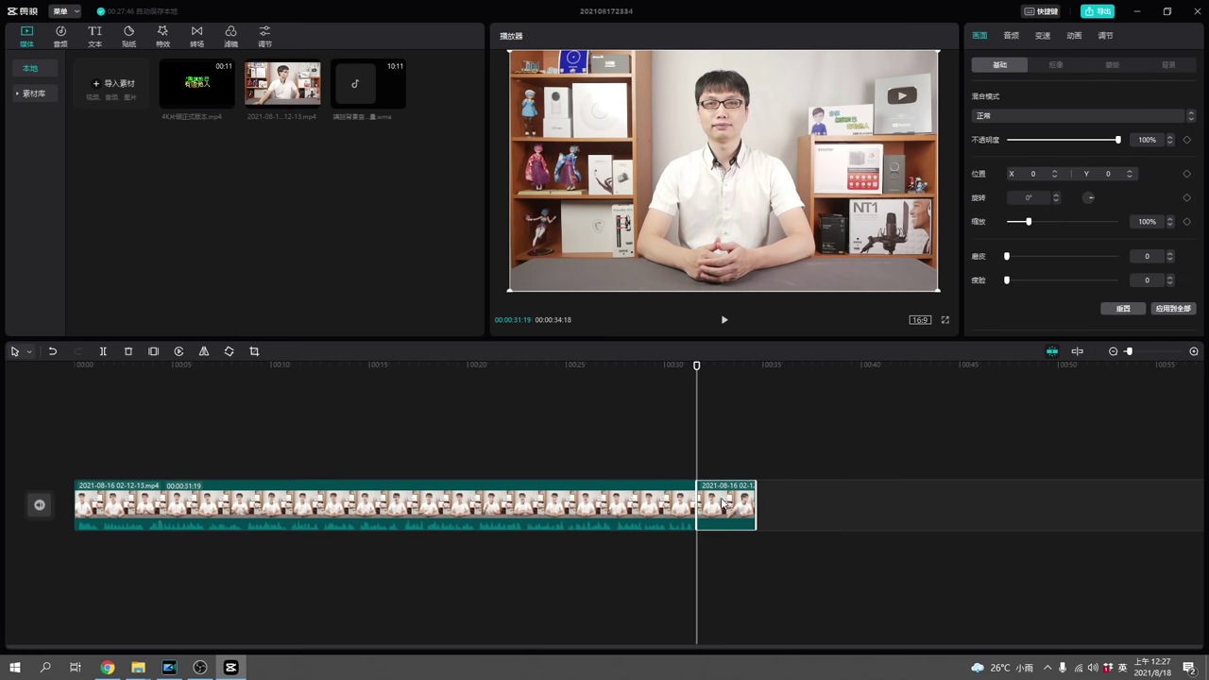
pyautogui.press('Delete')
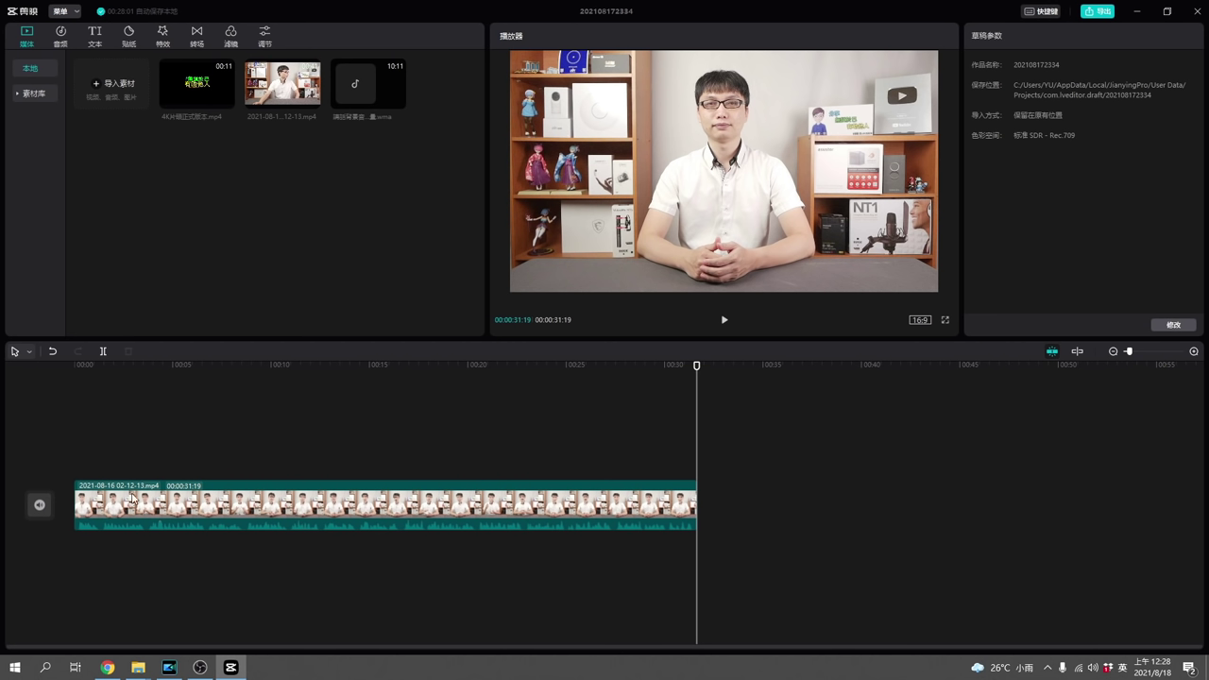
# - Play the clip from the start of the timeline and split it at 00:00:03:21, after the presenter's greeting
pyautogui.click(76, 365)
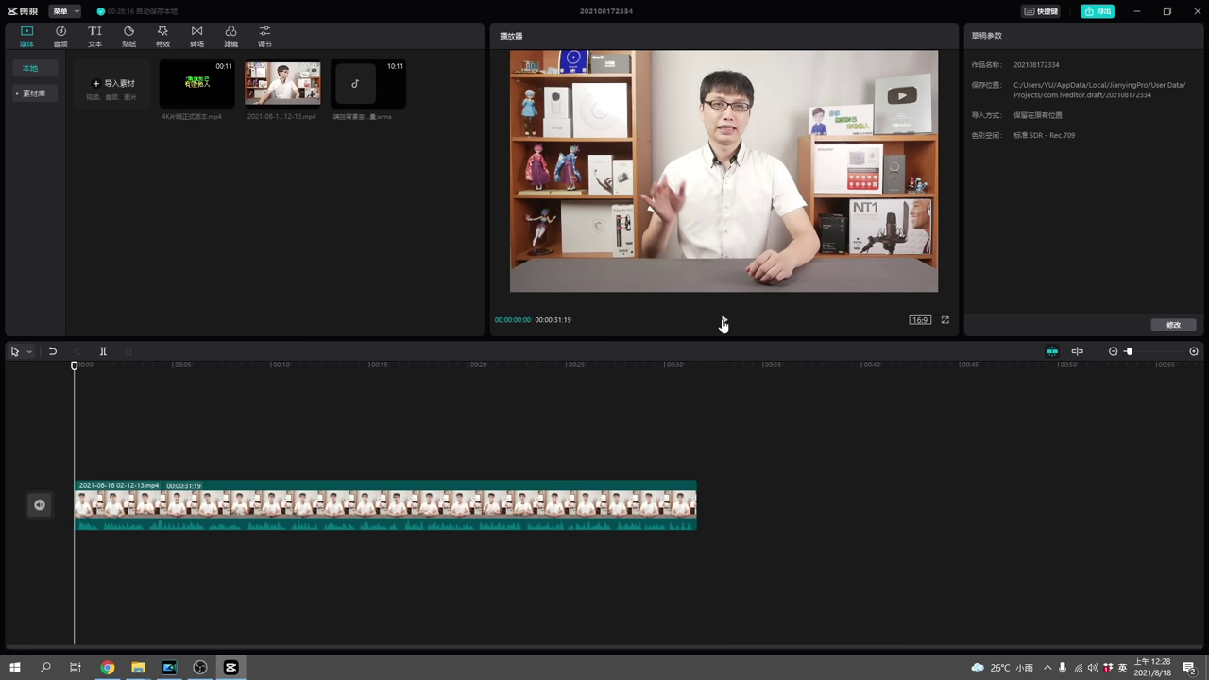
pyautogui.click(723, 325)
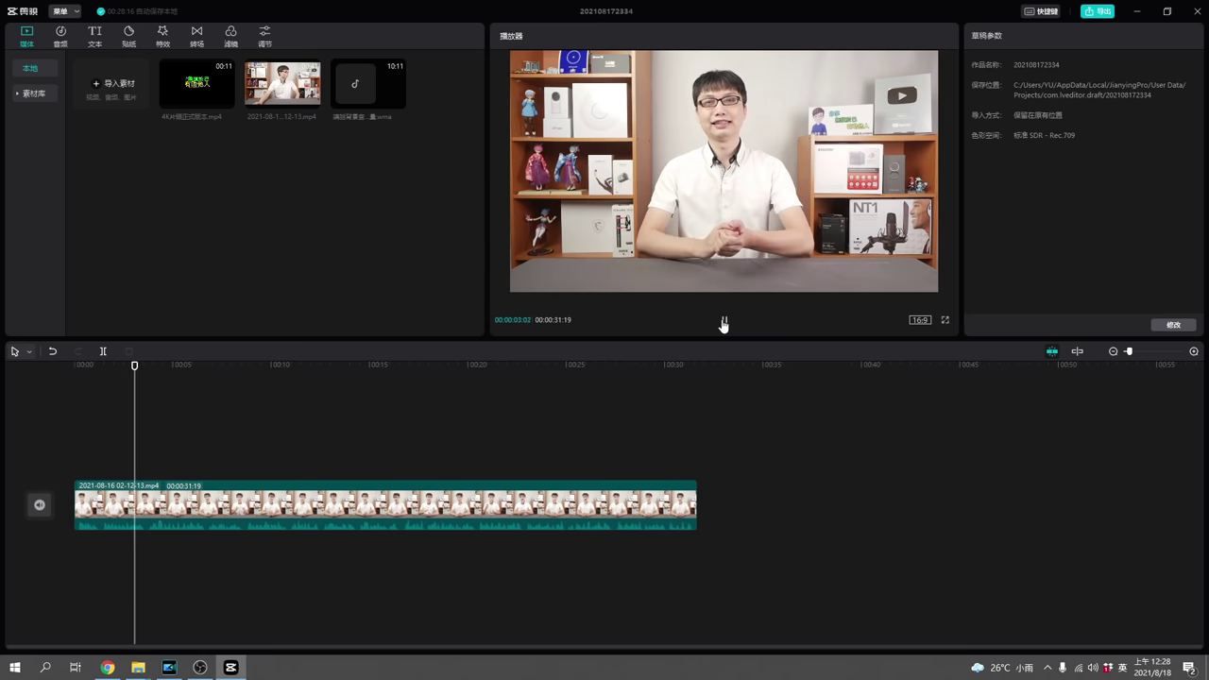
pyautogui.click(724, 324)
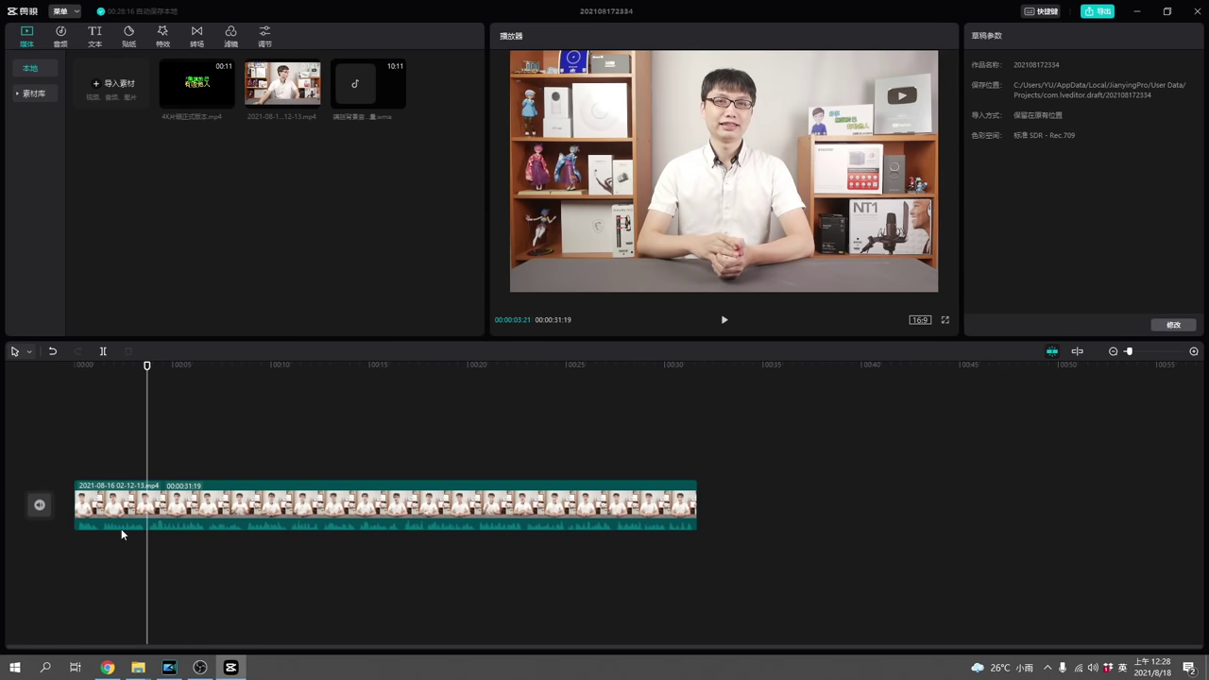
pyautogui.click(102, 351)
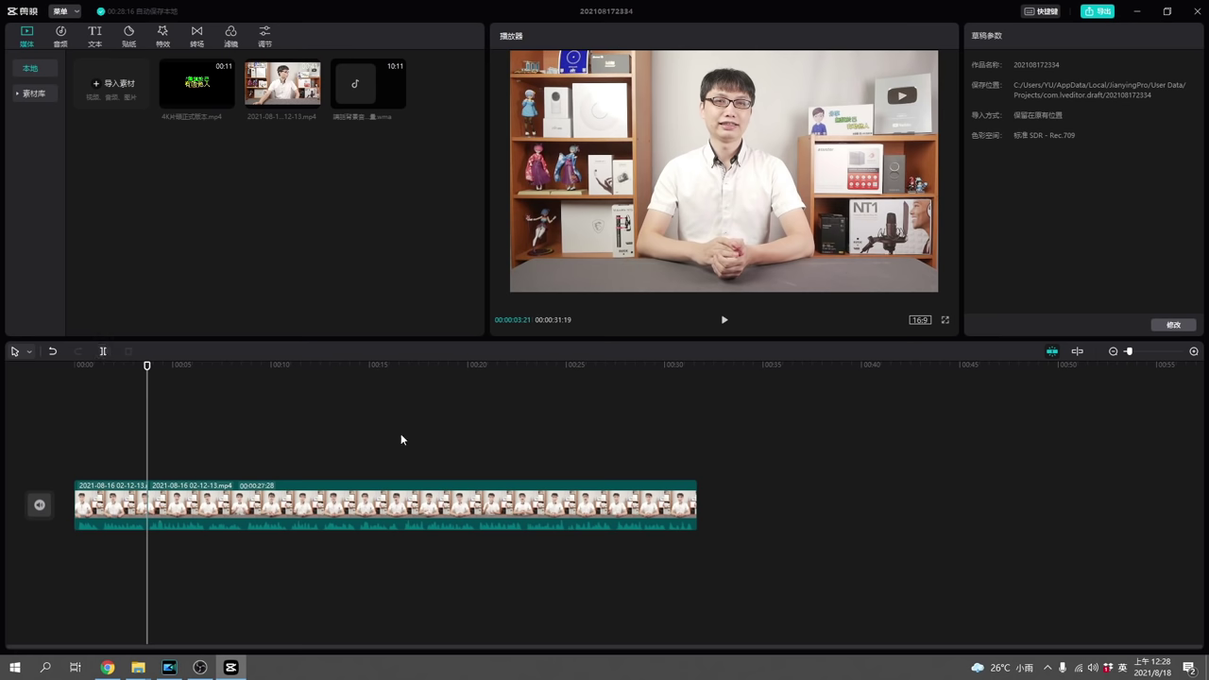
# - Split the second segment at 00:00:27:12 and delete the long middle segment between the two cuts
pyautogui.click(589, 365)
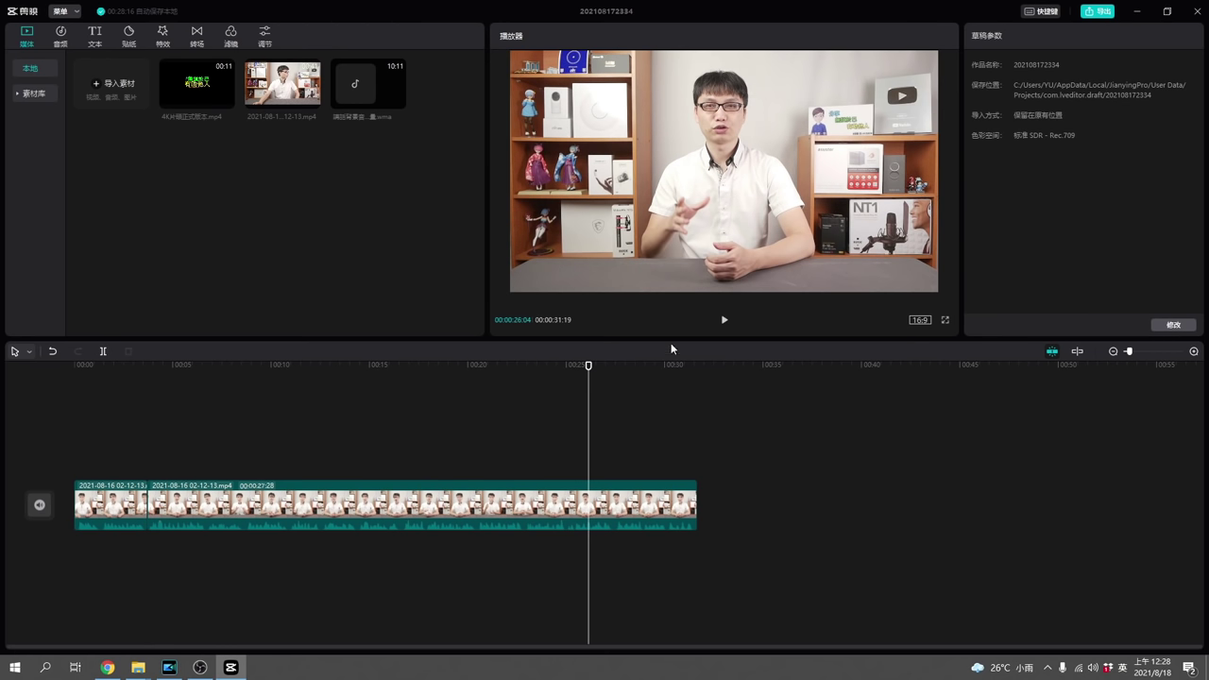
pyautogui.click(724, 323)
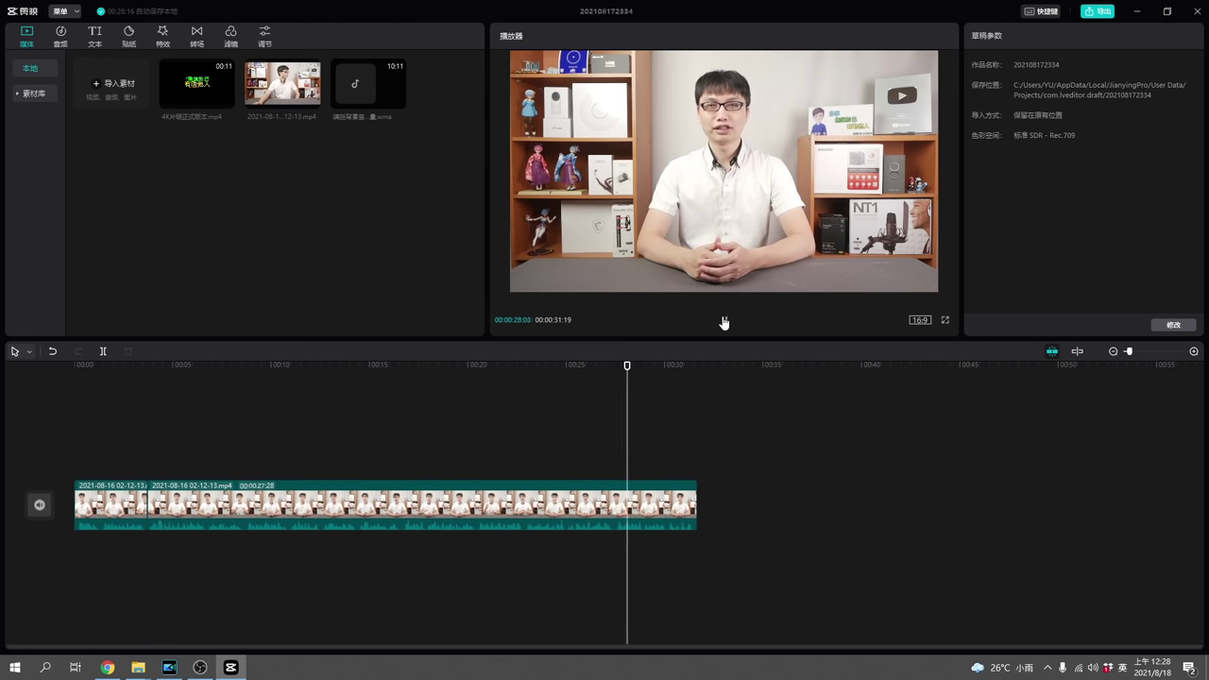
pyautogui.click(725, 324)
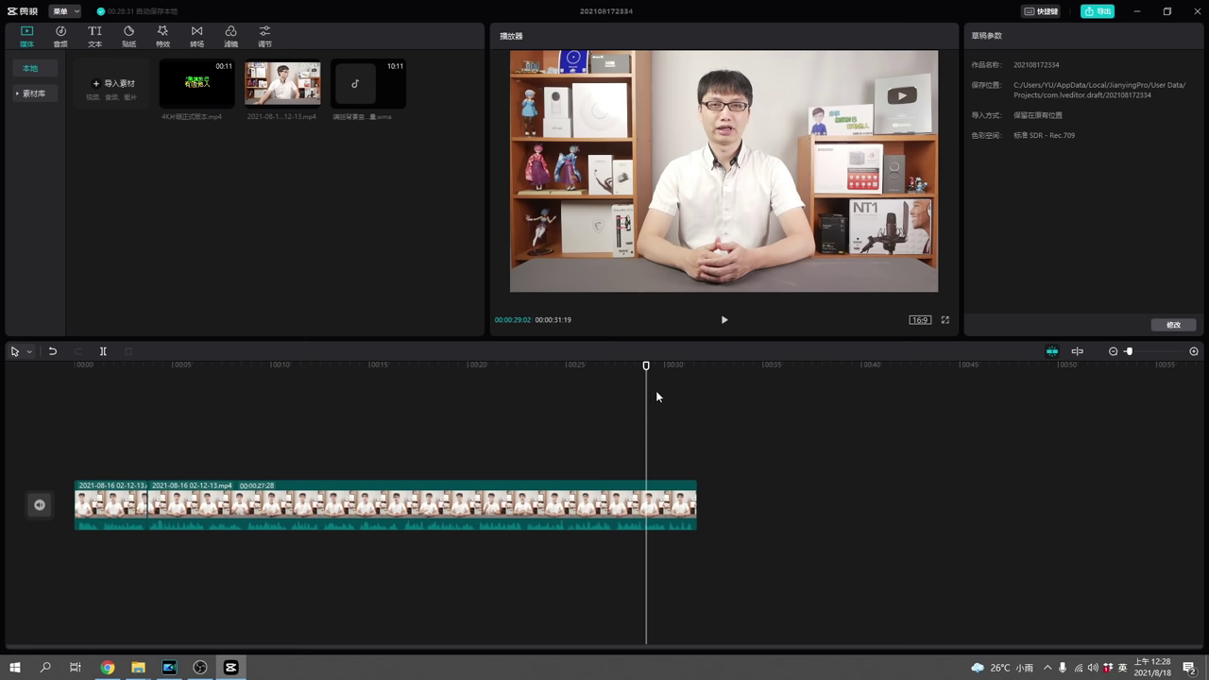
pyautogui.moveTo(648, 407); pyautogui.dragTo(613, 414)
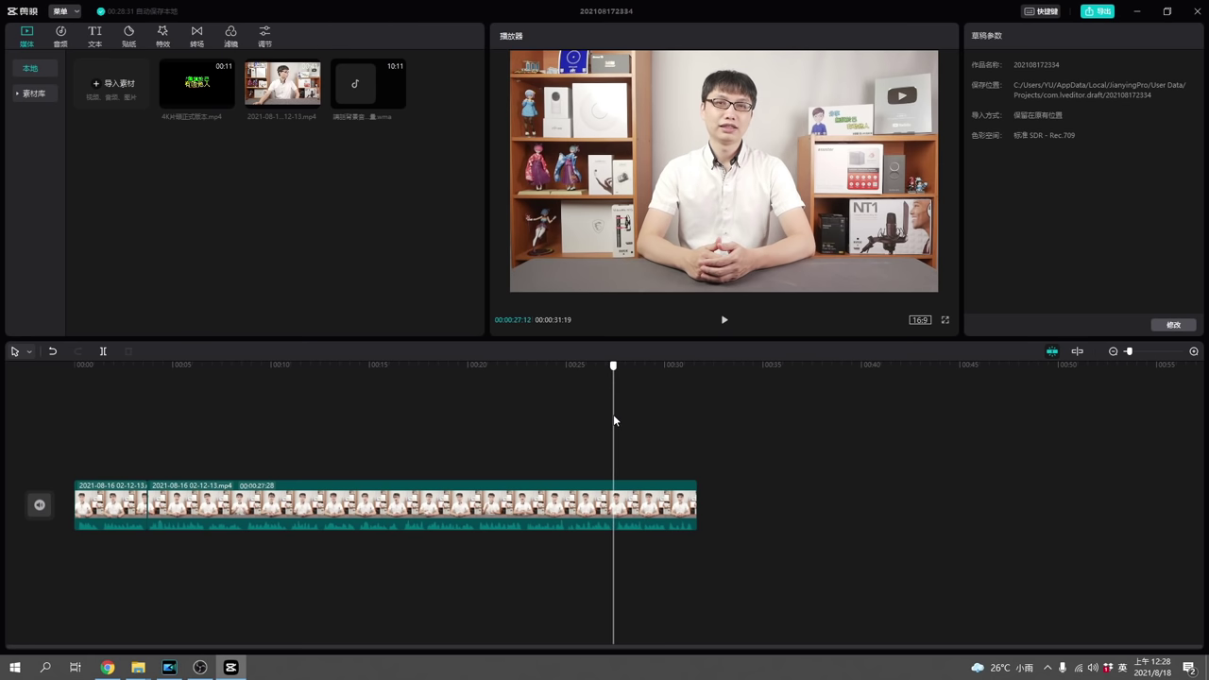
pyautogui.click(103, 351)
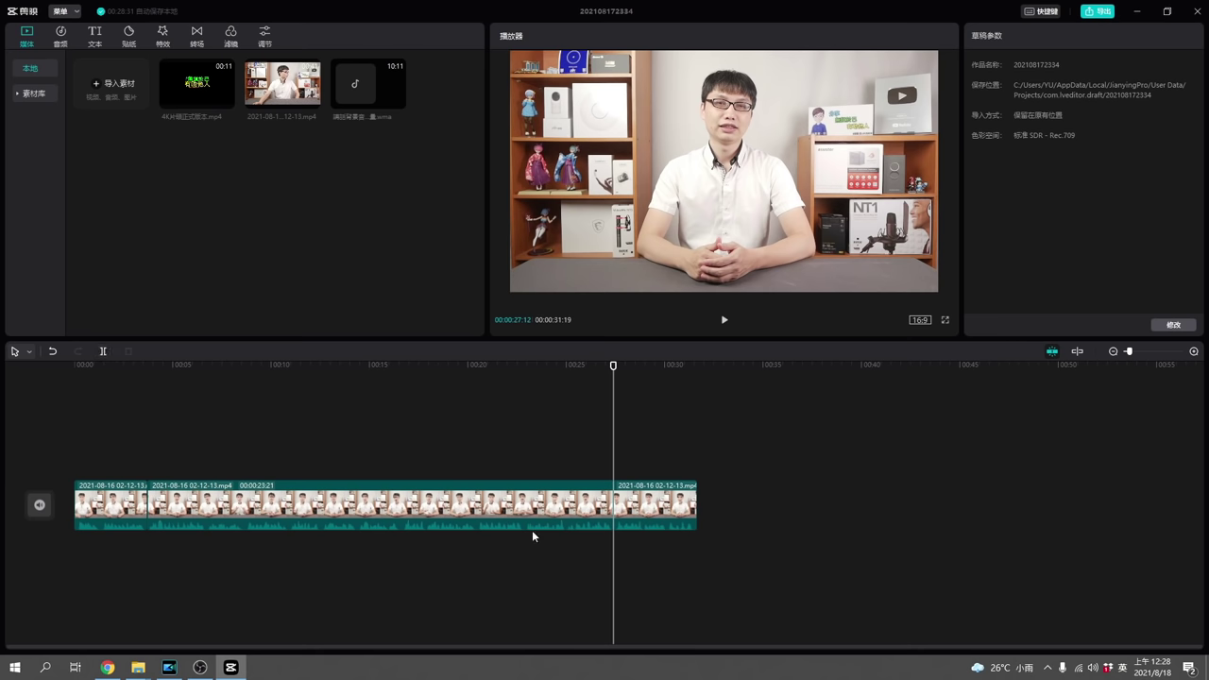
pyautogui.click(382, 506)
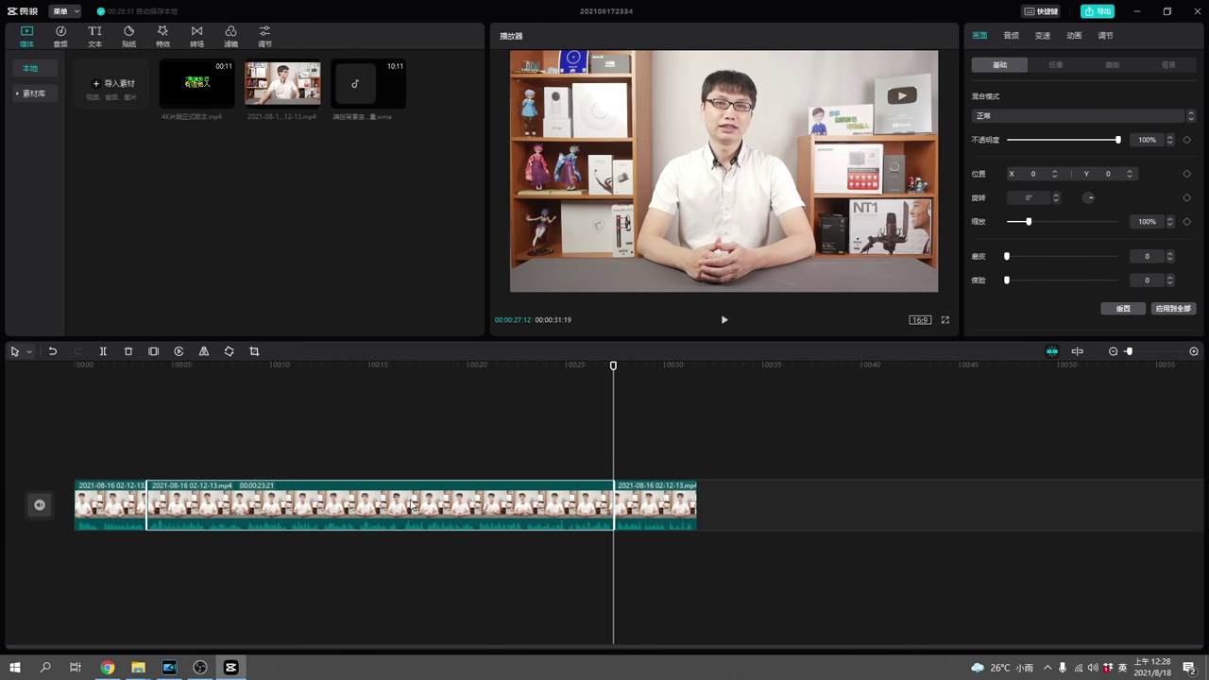
pyautogui.press('Delete')
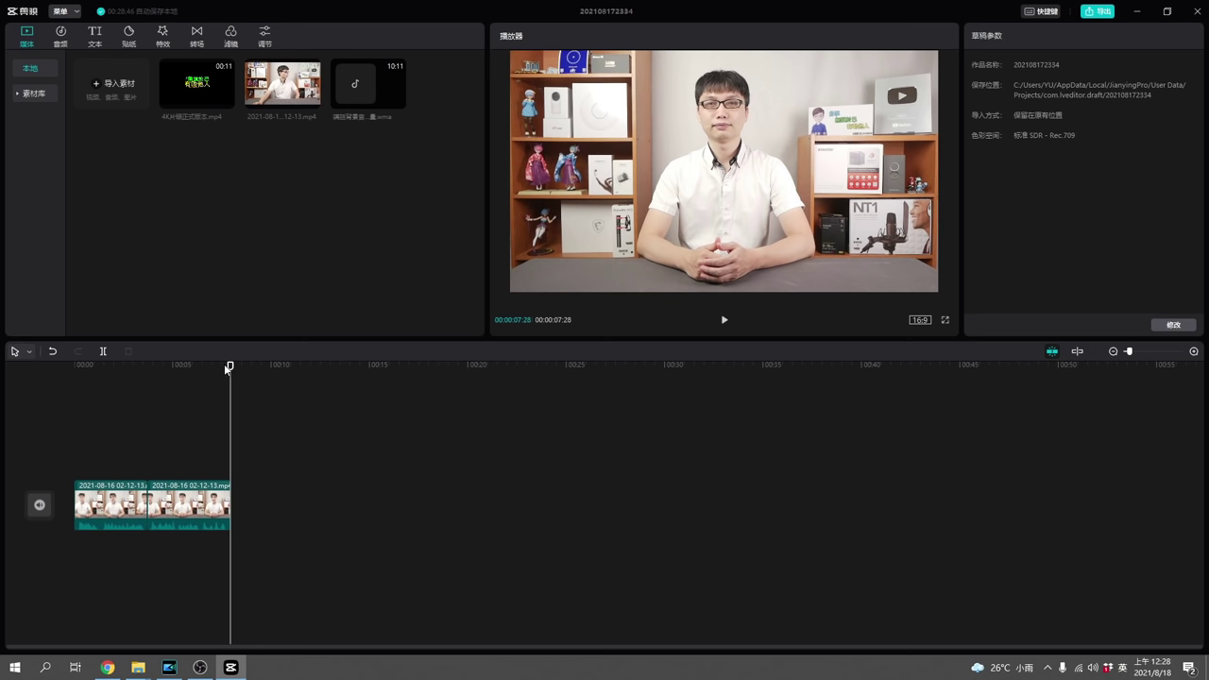
# - Play the timeline from the beginning across the join of the two remaining presenter segments to check the cut
pyautogui.moveTo(229, 383); pyautogui.dragTo(38, 408)
pyautogui.click(724, 321)
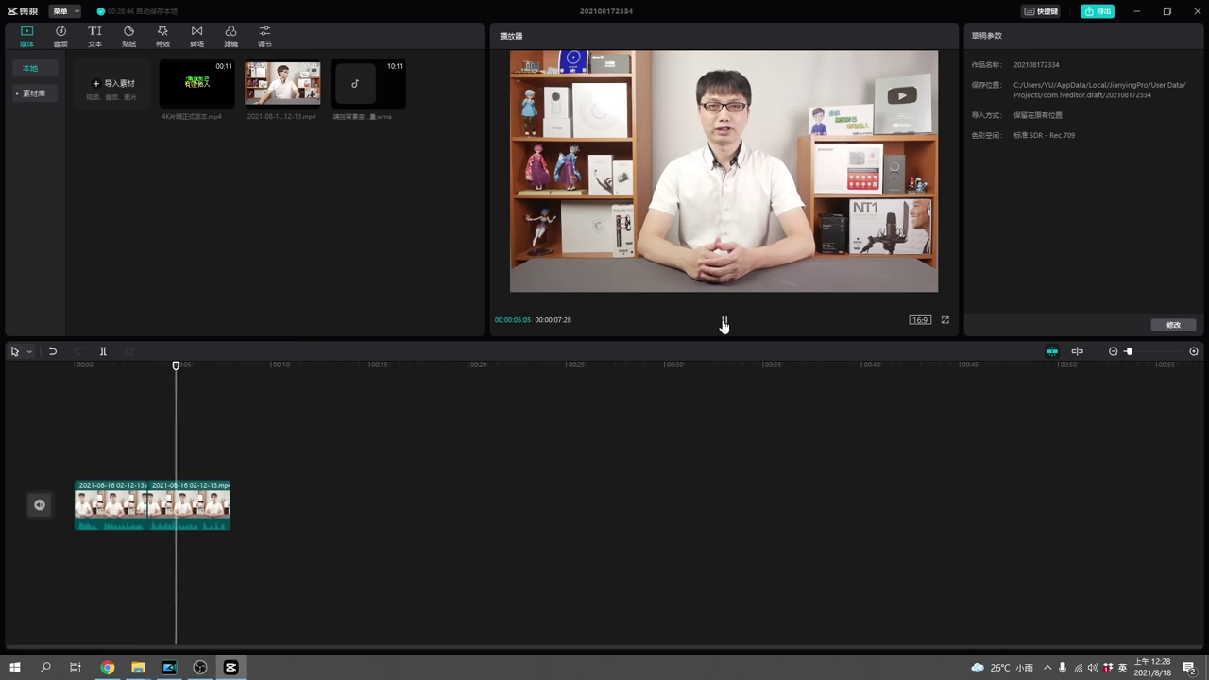
pyautogui.click(725, 323)
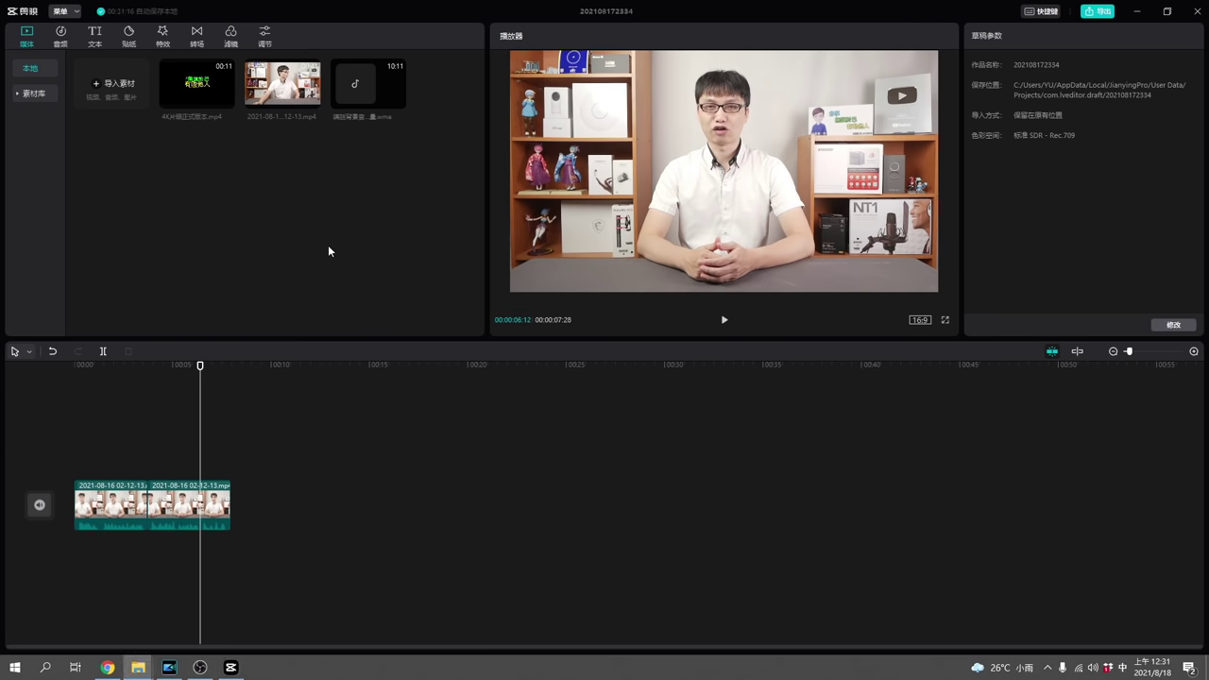
# - Place the 4K片頭正式版本.mp4 intro after the last presenter segment on the main track and delete it again
pyautogui.moveTo(191, 96)
pyautogui.click(186, 83)
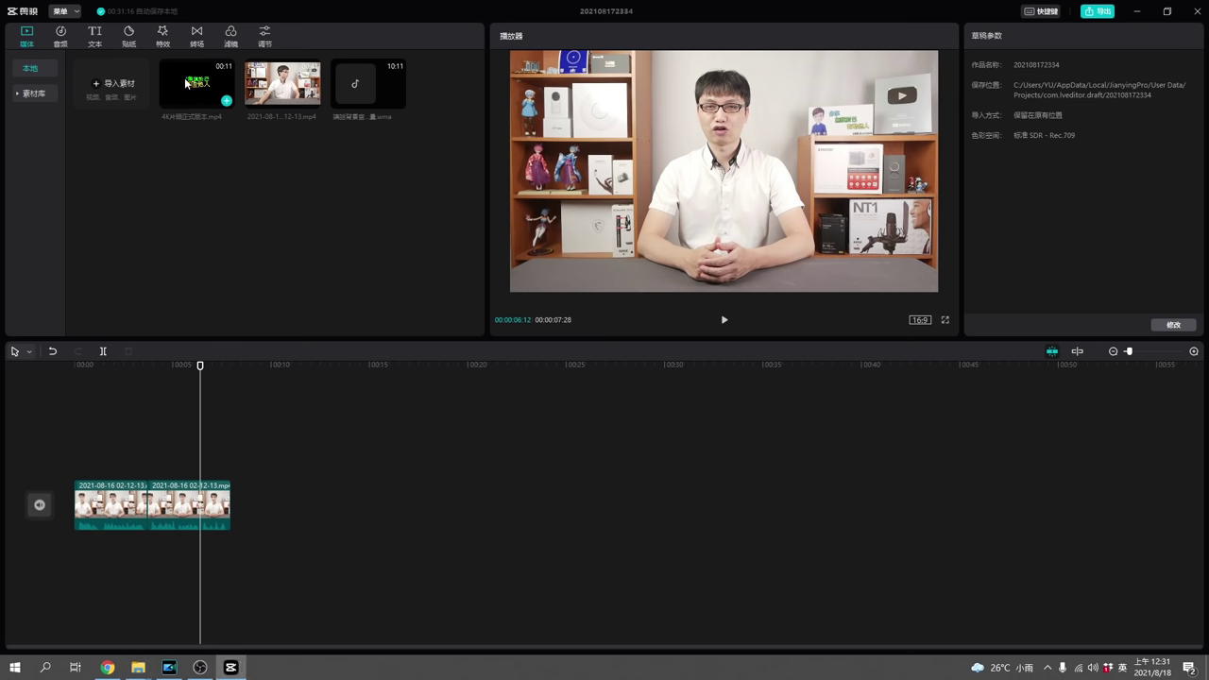
pyautogui.moveTo(186, 83); pyautogui.dragTo(272, 495)
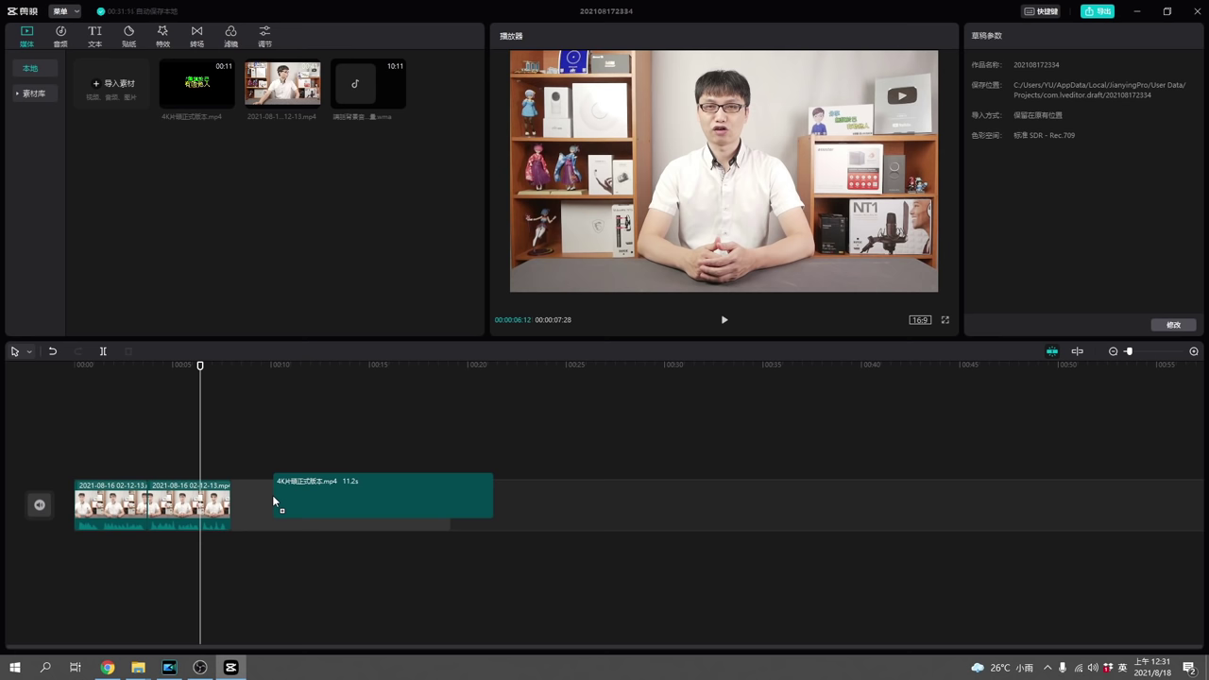
pyautogui.moveTo(272, 495)
pyautogui.mouseDown()
pyautogui.moveTo(256, 527)
pyautogui.moveTo(245, 518)
pyautogui.moveTo(257, 509)
pyautogui.mouseUp()
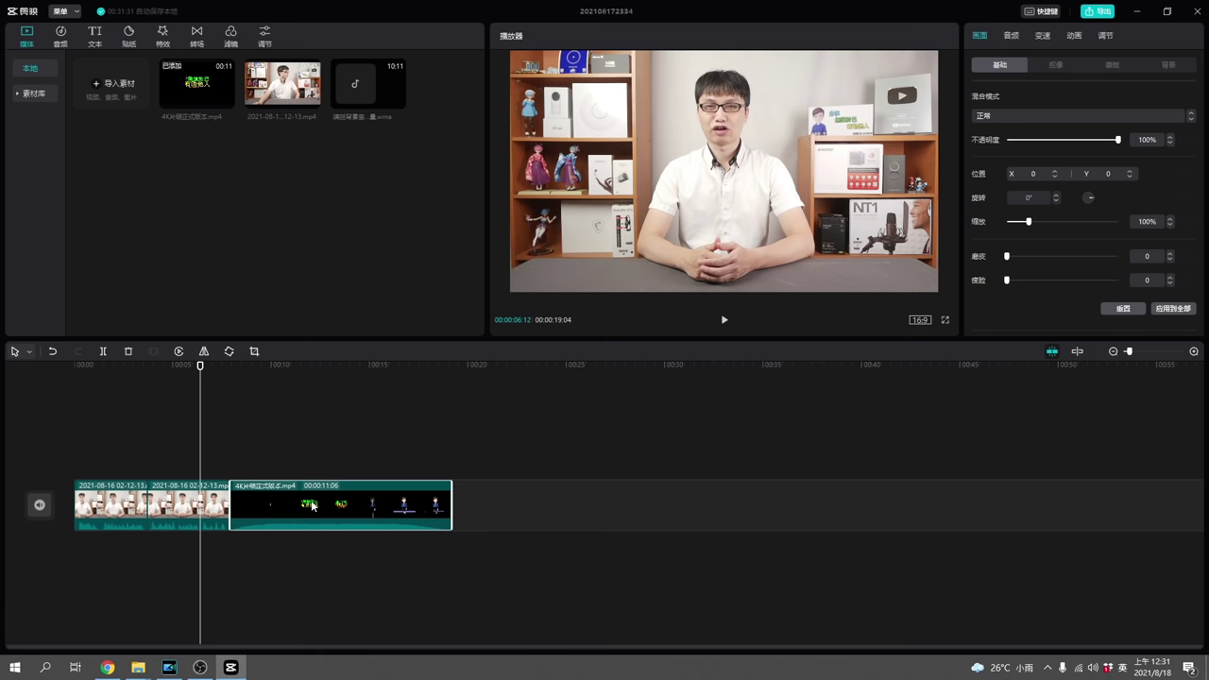
pyautogui.press('Delete')
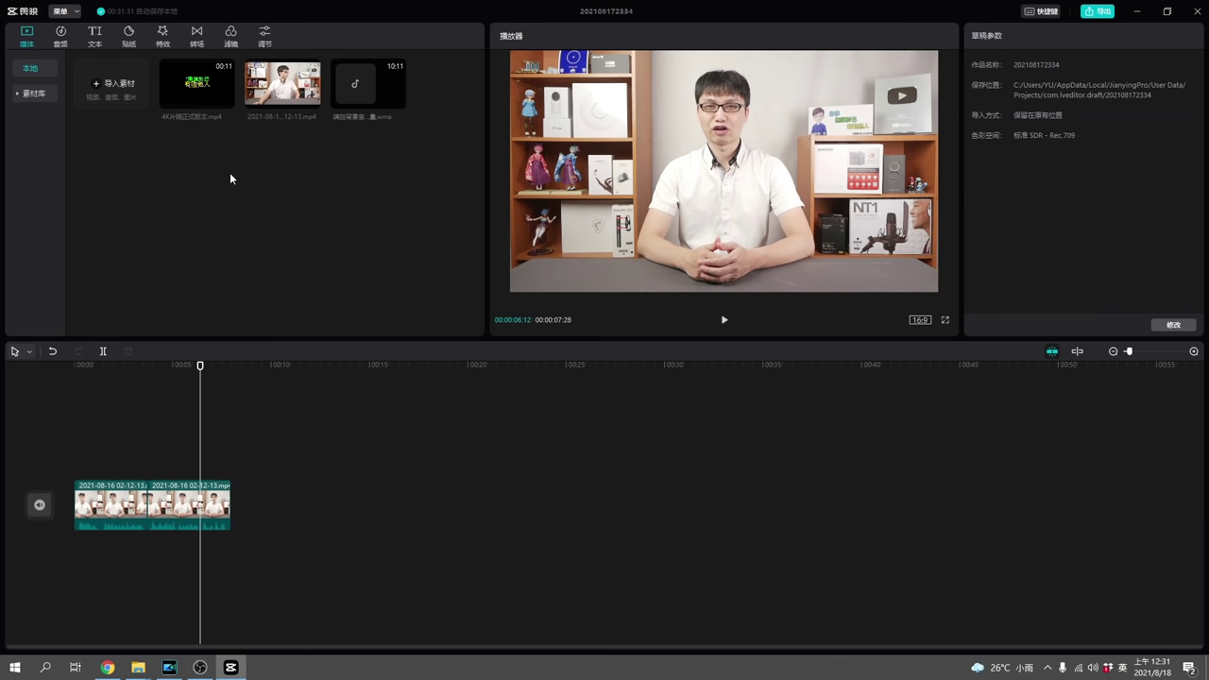
# - Insert the 4K片頭正式版本.mp4 intro between the two presenter segments and reorder it on the main track so it ends up last
pyautogui.moveTo(193, 84); pyautogui.dragTo(148, 501)
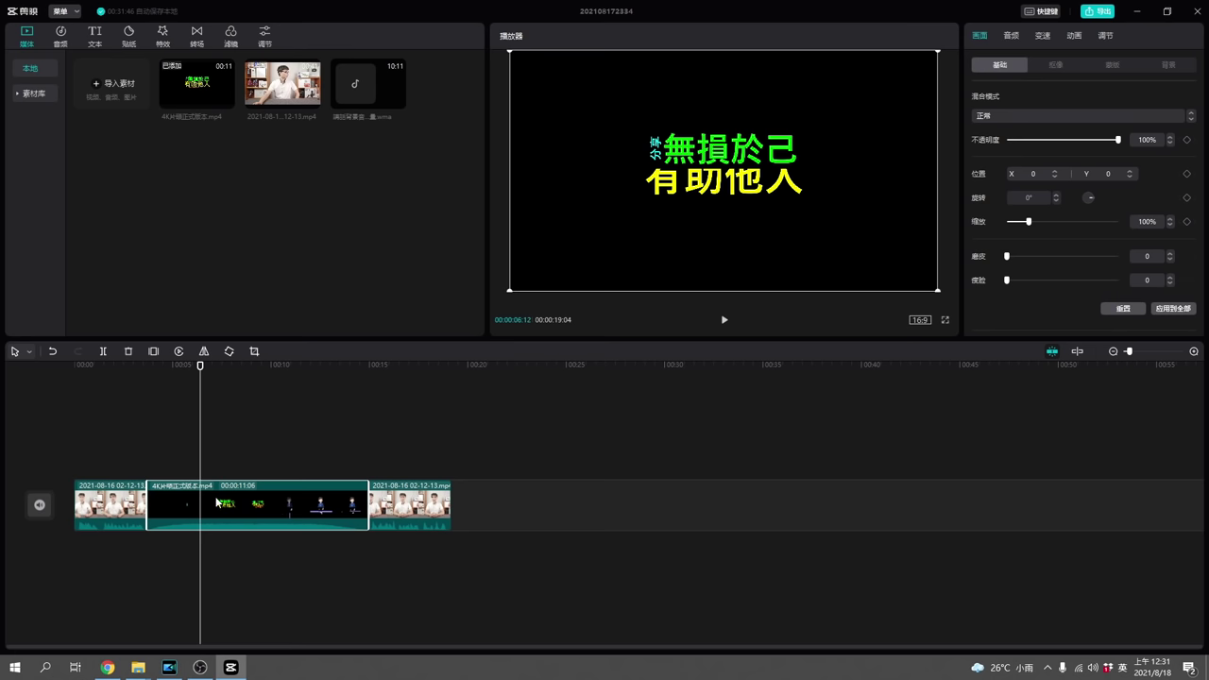
pyautogui.moveTo(256, 510); pyautogui.dragTo(375, 513)
pyautogui.moveTo(341, 508); pyautogui.dragTo(82, 511)
pyautogui.moveTo(250, 520); pyautogui.dragTo(474, 518)
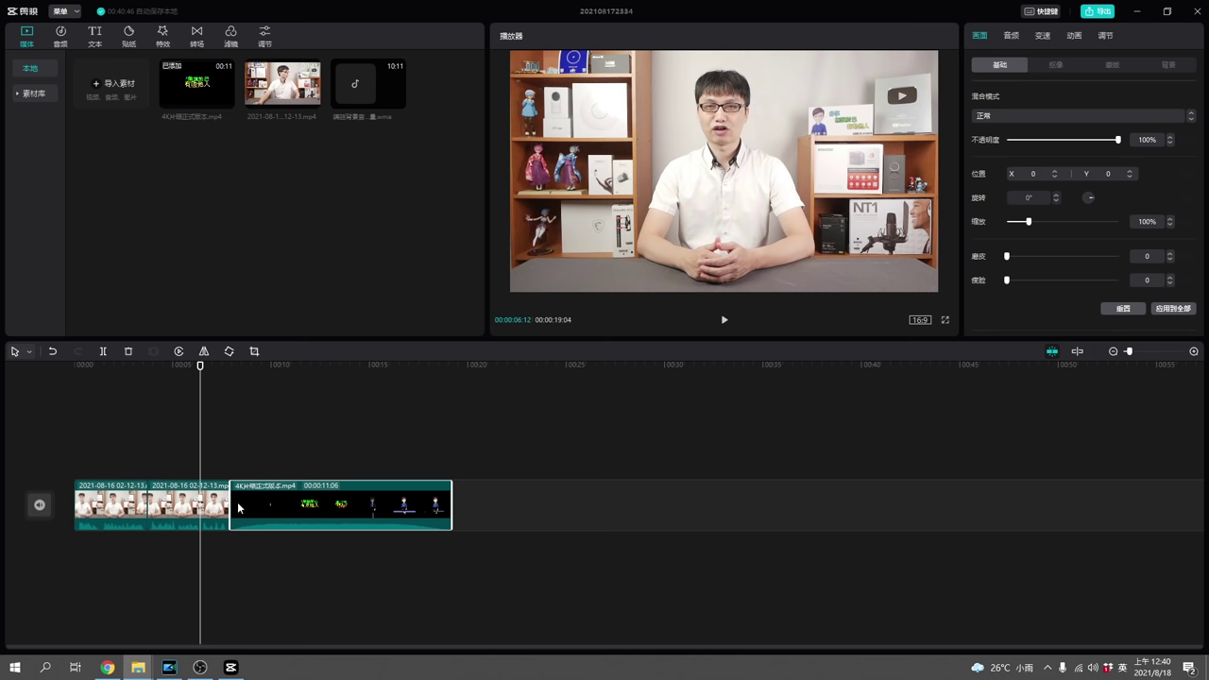
# - Play the intro clip from its start at 00:00:07:28 to listen to its sound level
pyautogui.moveTo(202, 379); pyautogui.dragTo(227, 388)
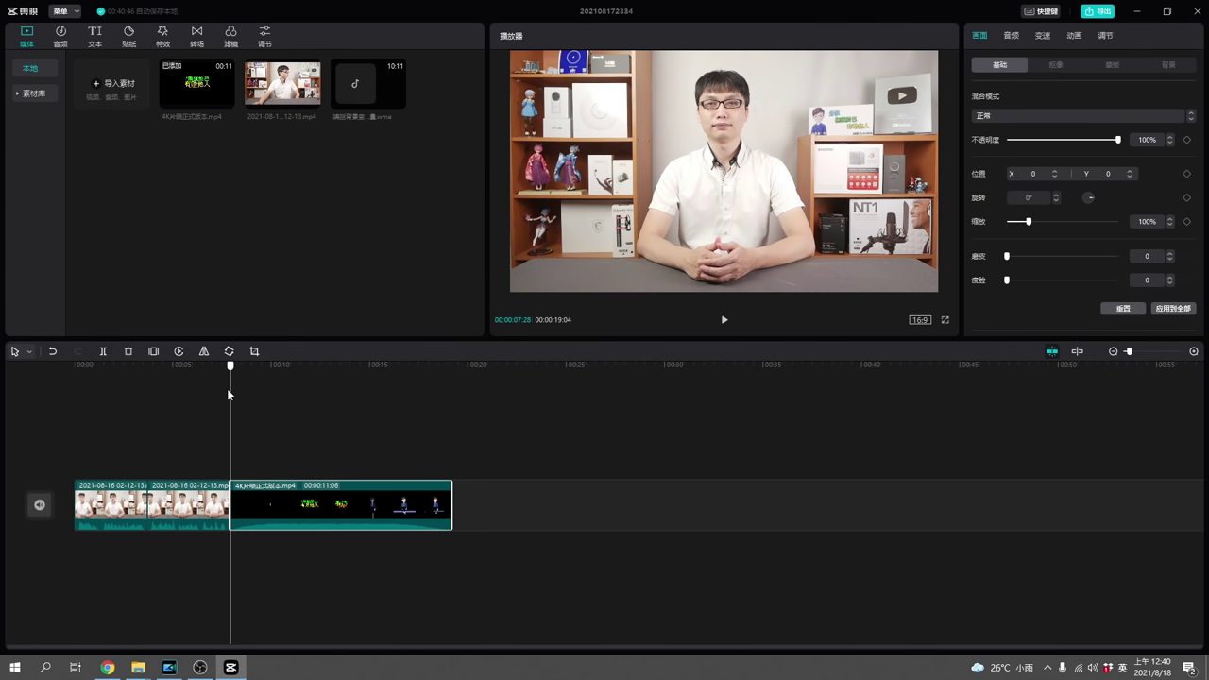
pyautogui.click(726, 322)
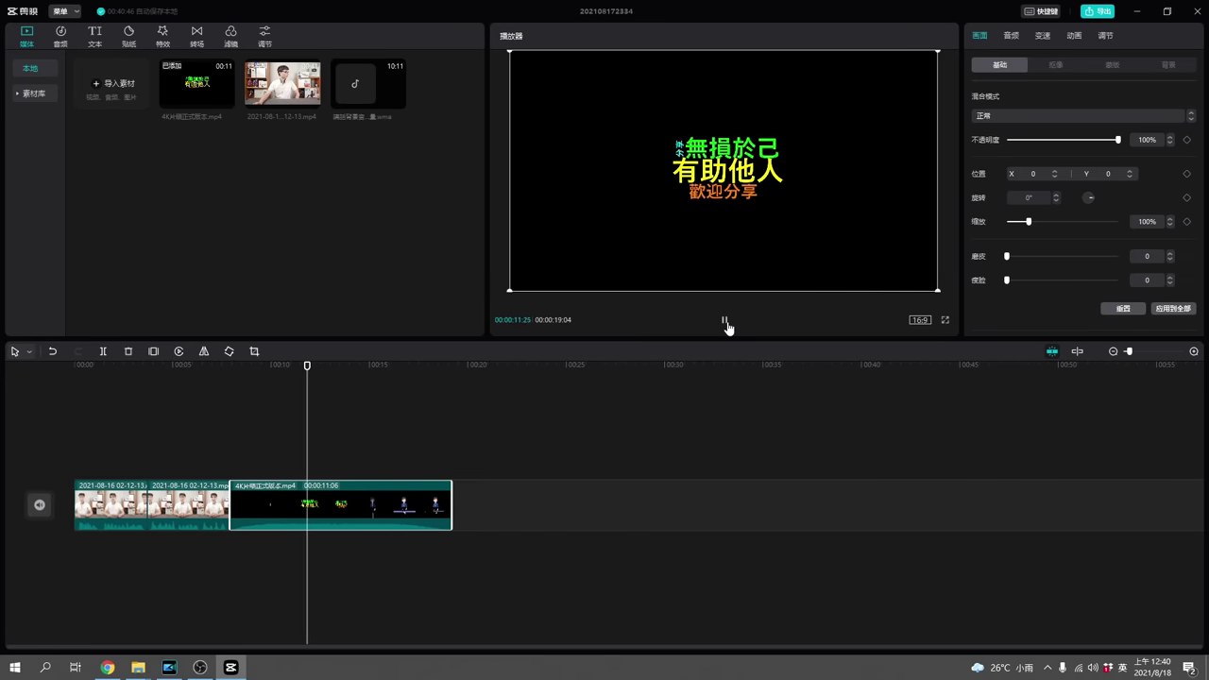
pyautogui.click(726, 323)
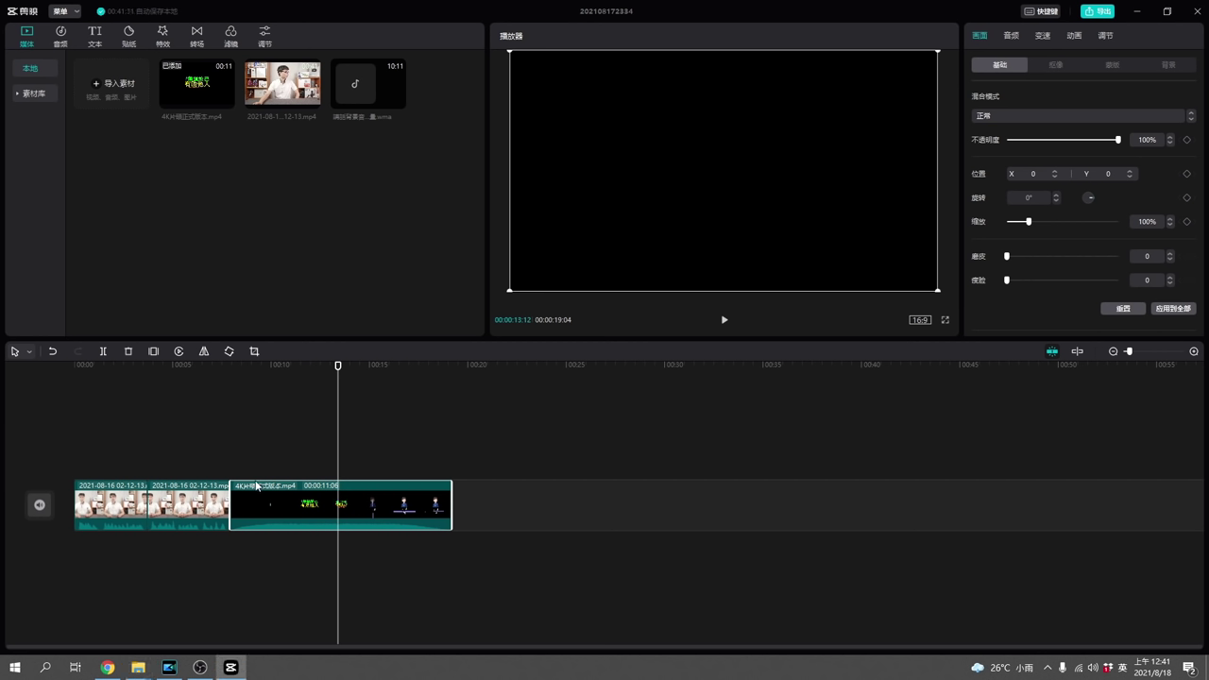
# - Try the intro clip's audio volume at 13.6 dB and lower it to -4.0 dB
pyautogui.click(1011, 37)
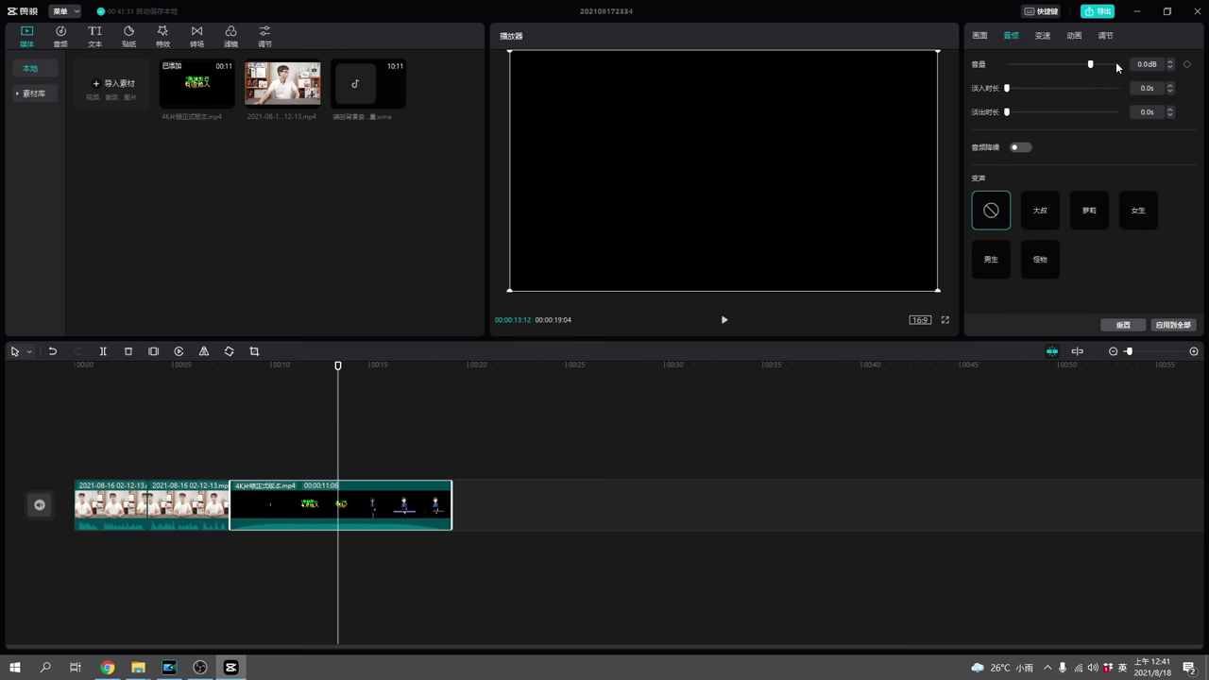
pyautogui.moveTo(1092, 64); pyautogui.dragTo(1109, 64)
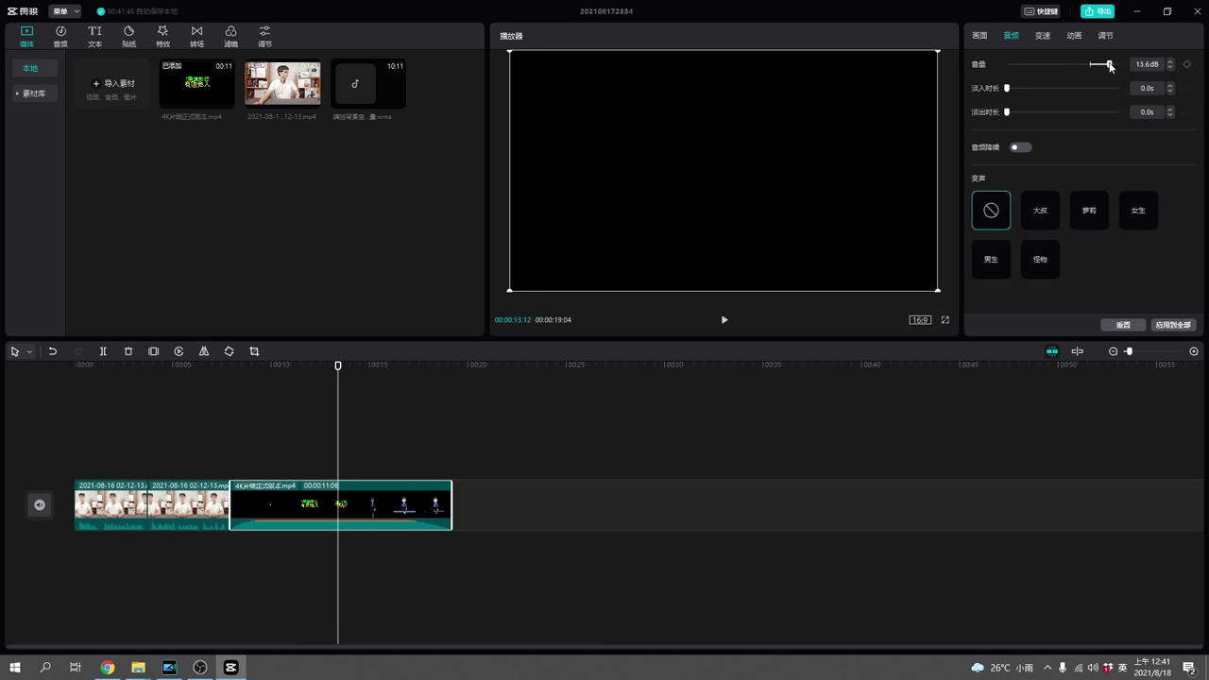
pyautogui.moveTo(1112, 65); pyautogui.dragTo(1086, 67)
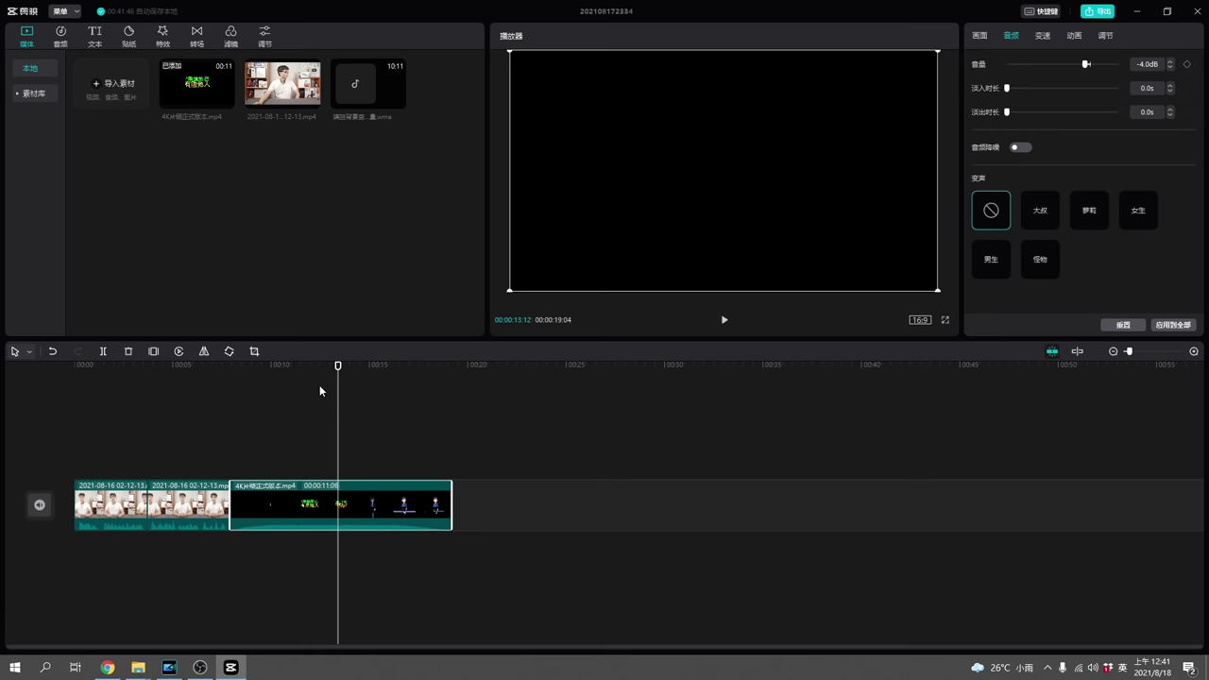
# - Play the intro again from 00:00:10:20 to judge its loudness and set its volume to -12.2 dB
pyautogui.click(283, 368)
pyautogui.click(724, 320)
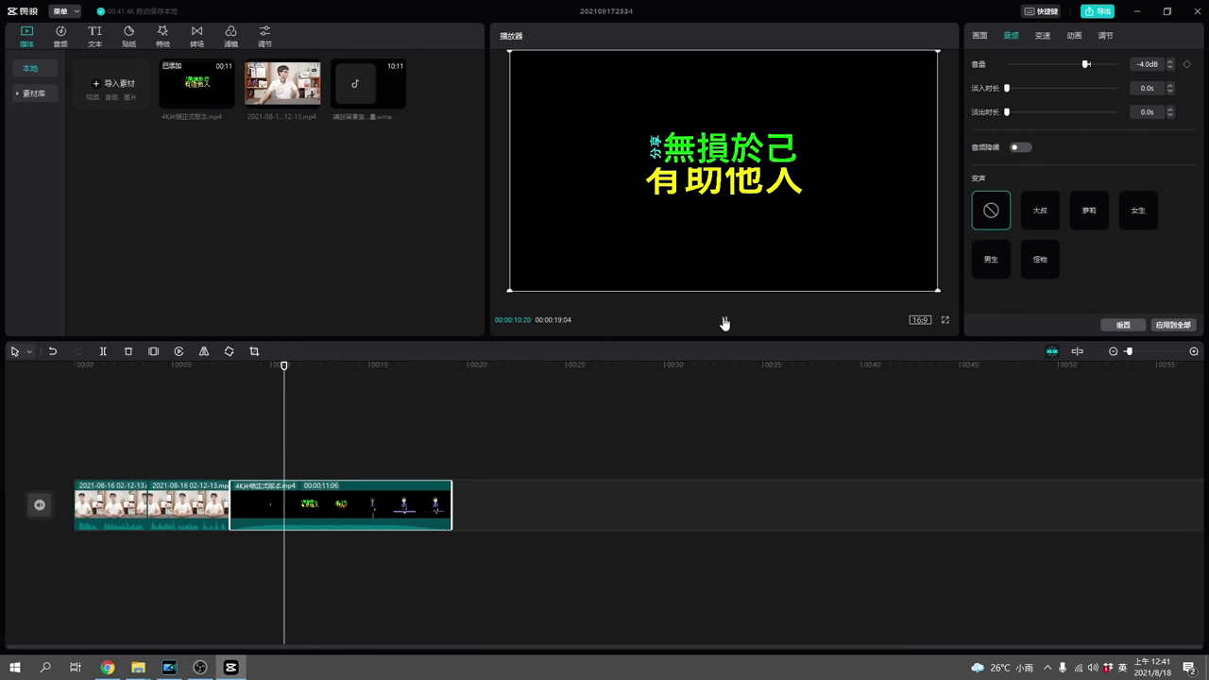
pyautogui.click(724, 321)
pyautogui.moveTo(1087, 66); pyautogui.dragTo(1073, 66)
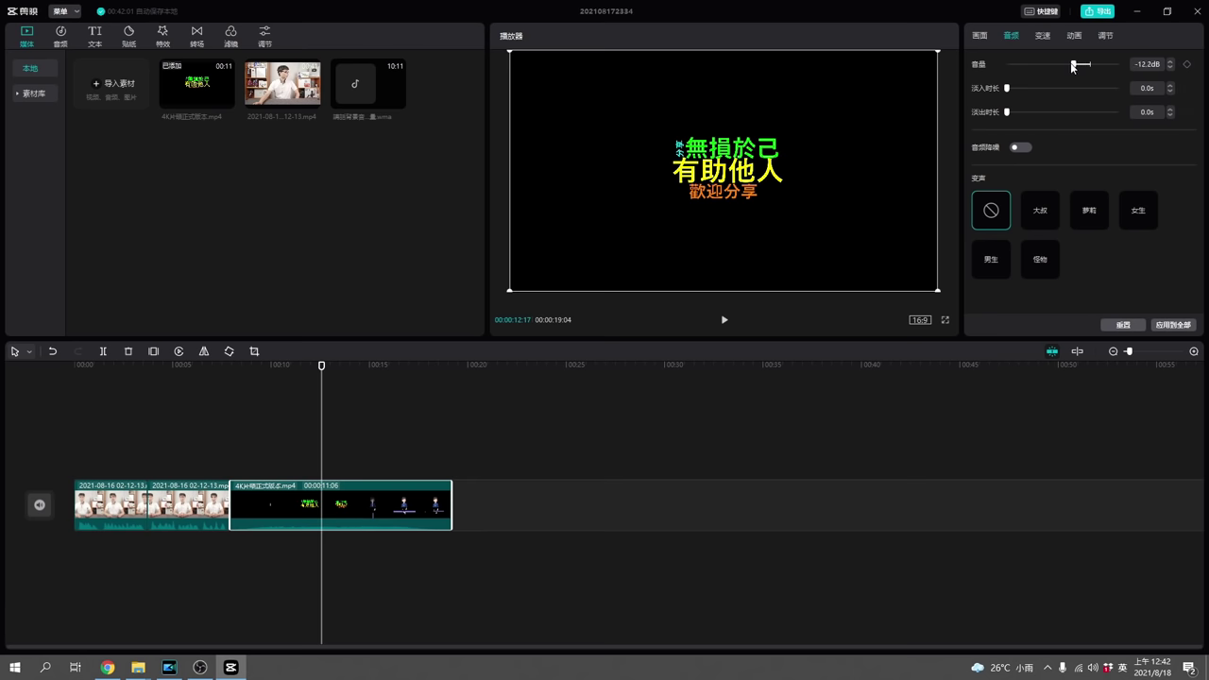
# - Replay the intro from about 00:00:11, lower its audio volume to -∞ dB, and play it again to check
pyautogui.click(291, 365)
pyautogui.click(725, 321)
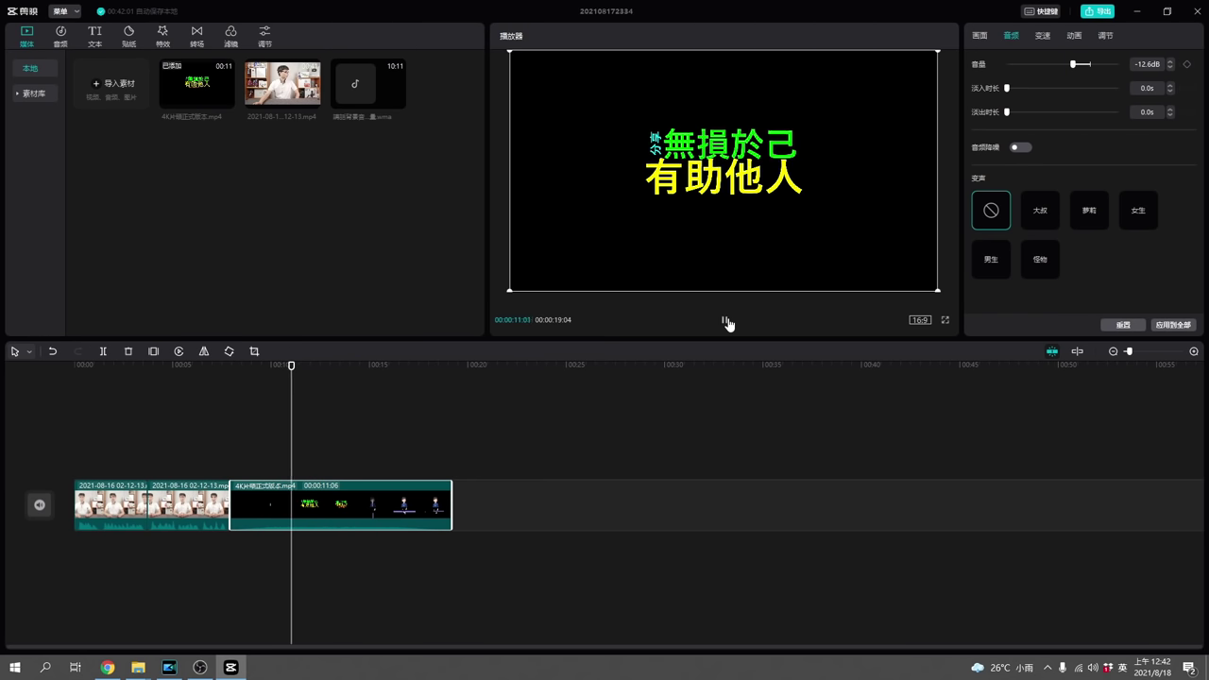
pyautogui.click(727, 322)
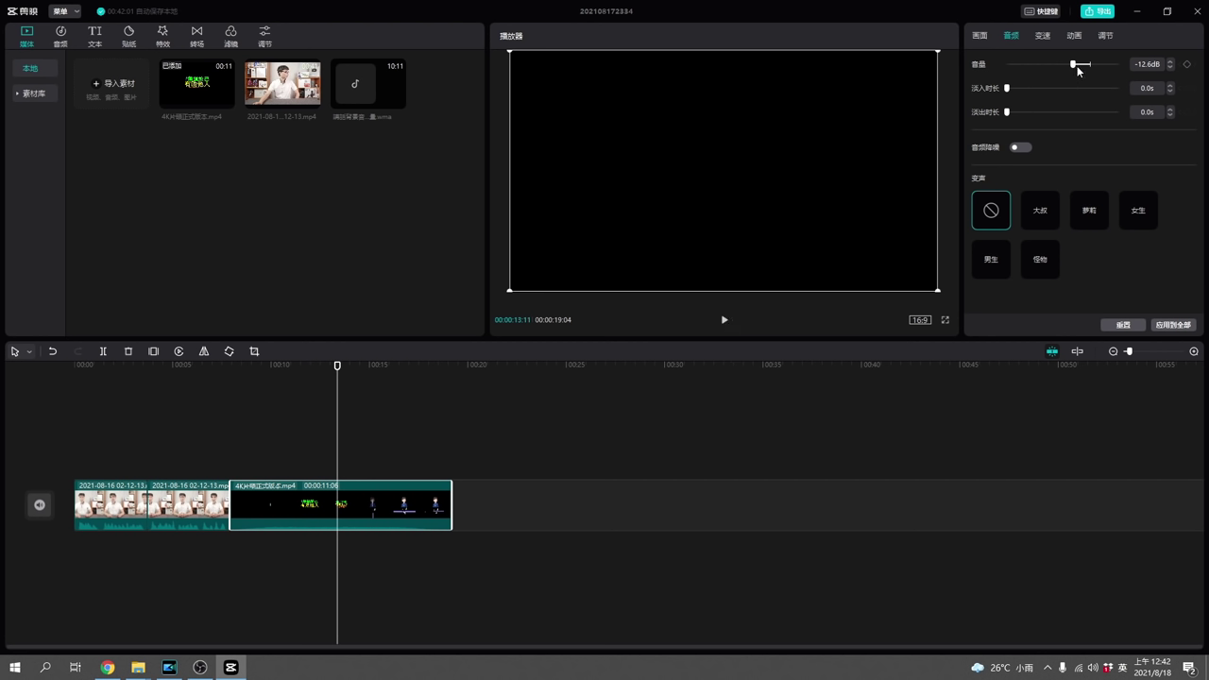
pyautogui.moveTo(1075, 66); pyautogui.dragTo(915, 78)
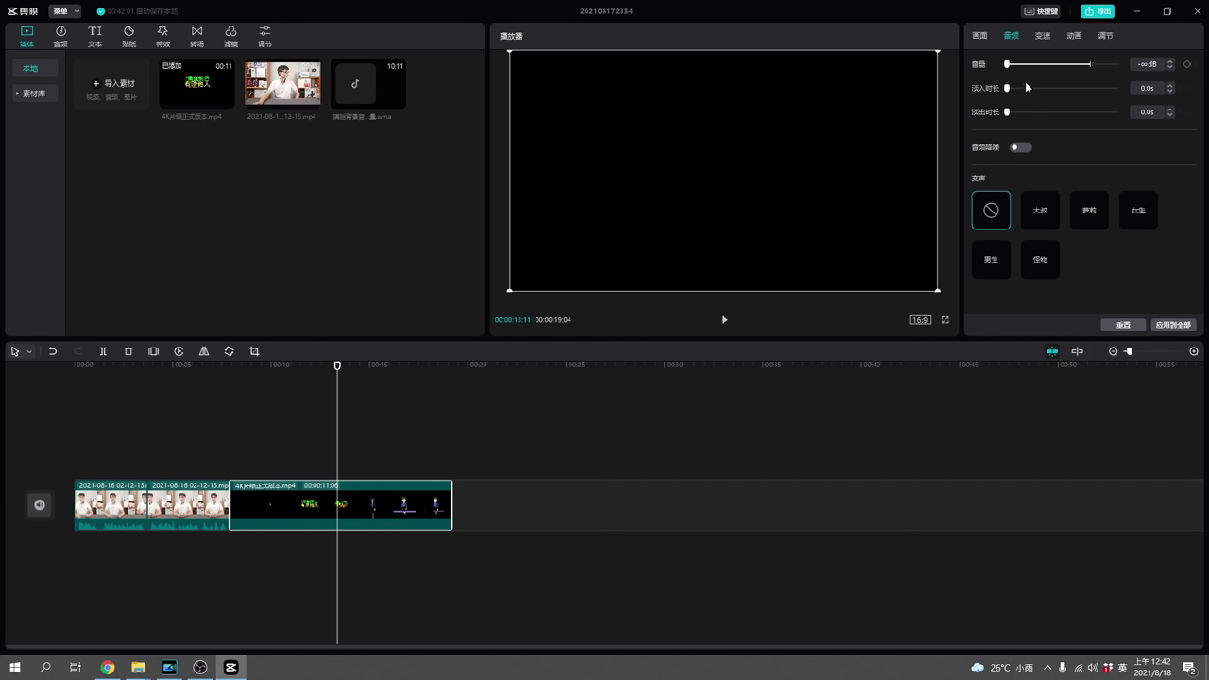
pyautogui.click(725, 322)
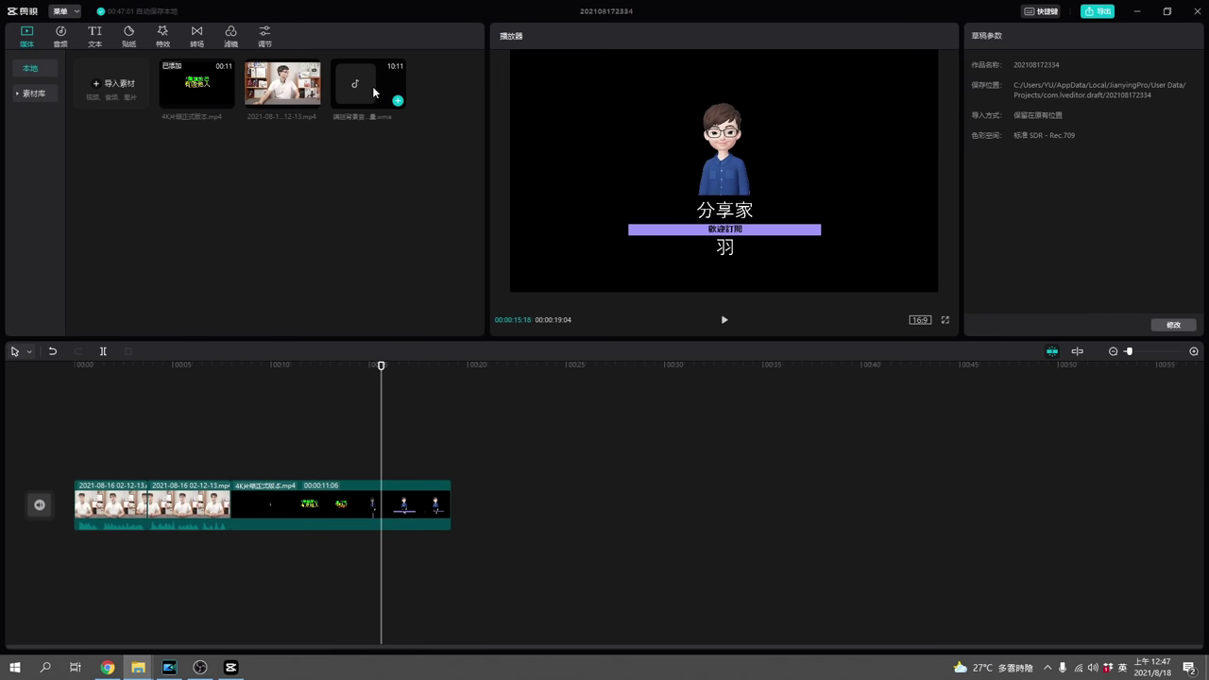
# - Place the background music 講話背景音樂-低音量.wma below the main track at the intro's start, listen to it, and set its volume to 10.4 dB
pyautogui.moveTo(369, 90); pyautogui.dragTo(228, 569)
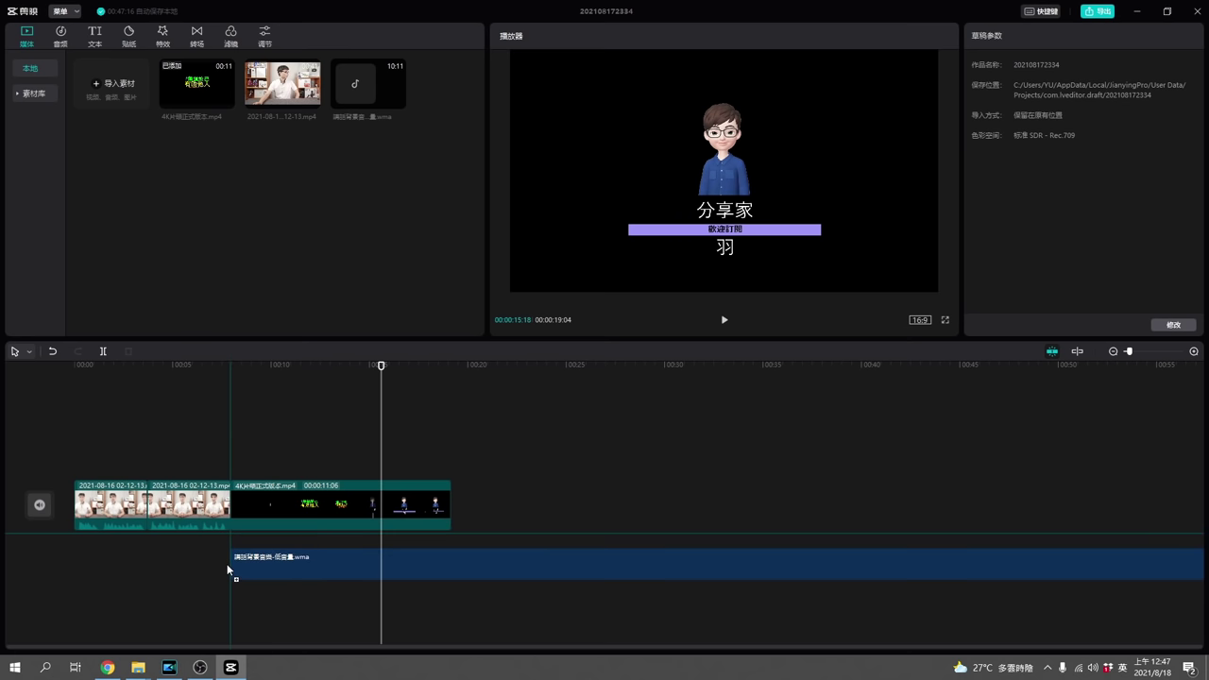
pyautogui.moveTo(228, 568)
pyautogui.mouseDown()
pyautogui.moveTo(257, 564)
pyautogui.moveTo(231, 540)
pyautogui.moveTo(234, 567)
pyautogui.moveTo(249, 567)
pyautogui.moveTo(142, 570)
pyautogui.moveTo(245, 564)
pyautogui.moveTo(228, 564)
pyautogui.mouseUp()
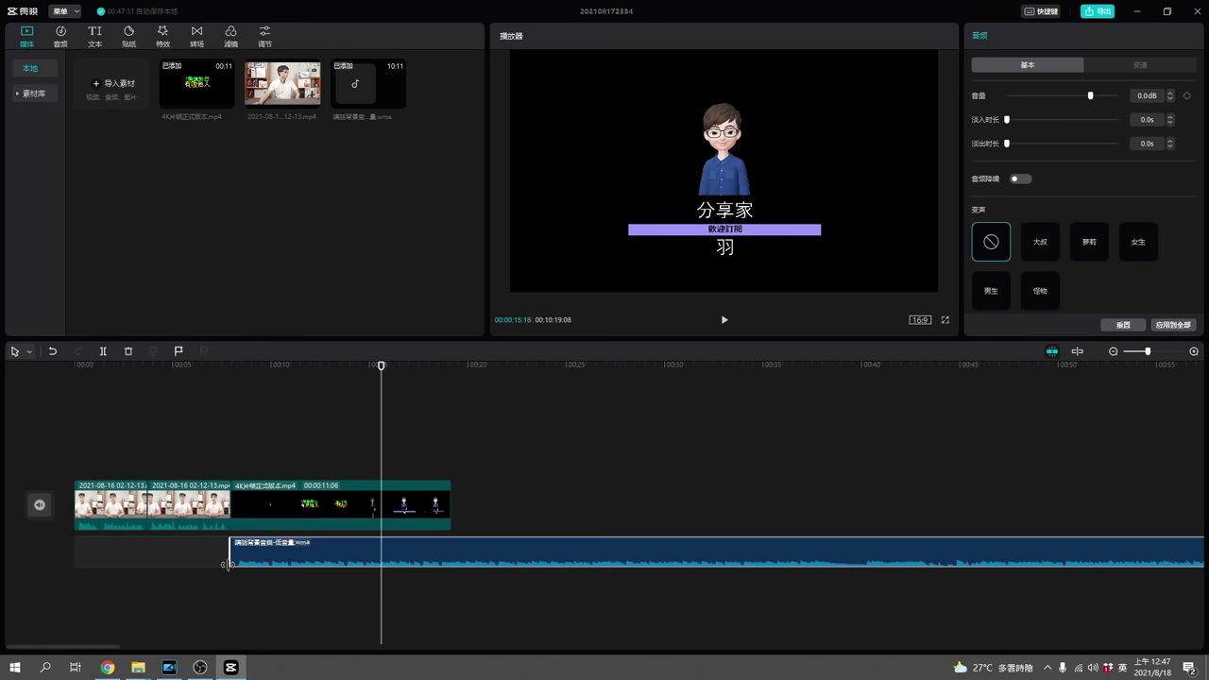
pyautogui.click(232, 368)
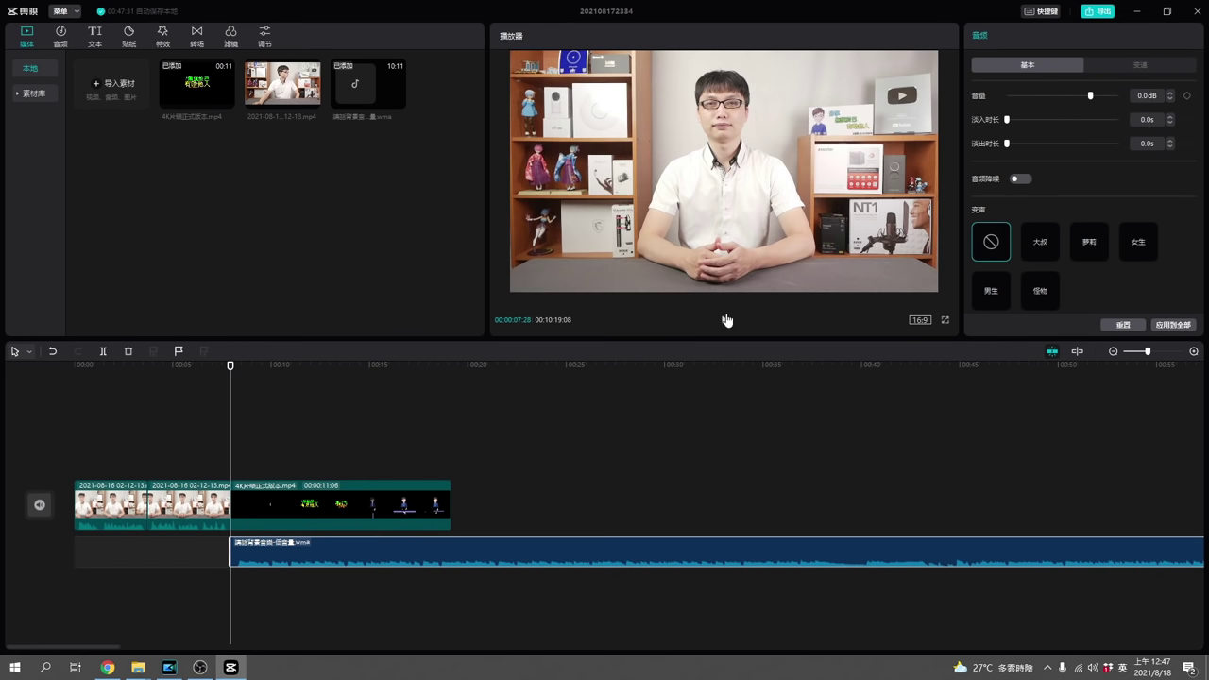
pyautogui.click(727, 321)
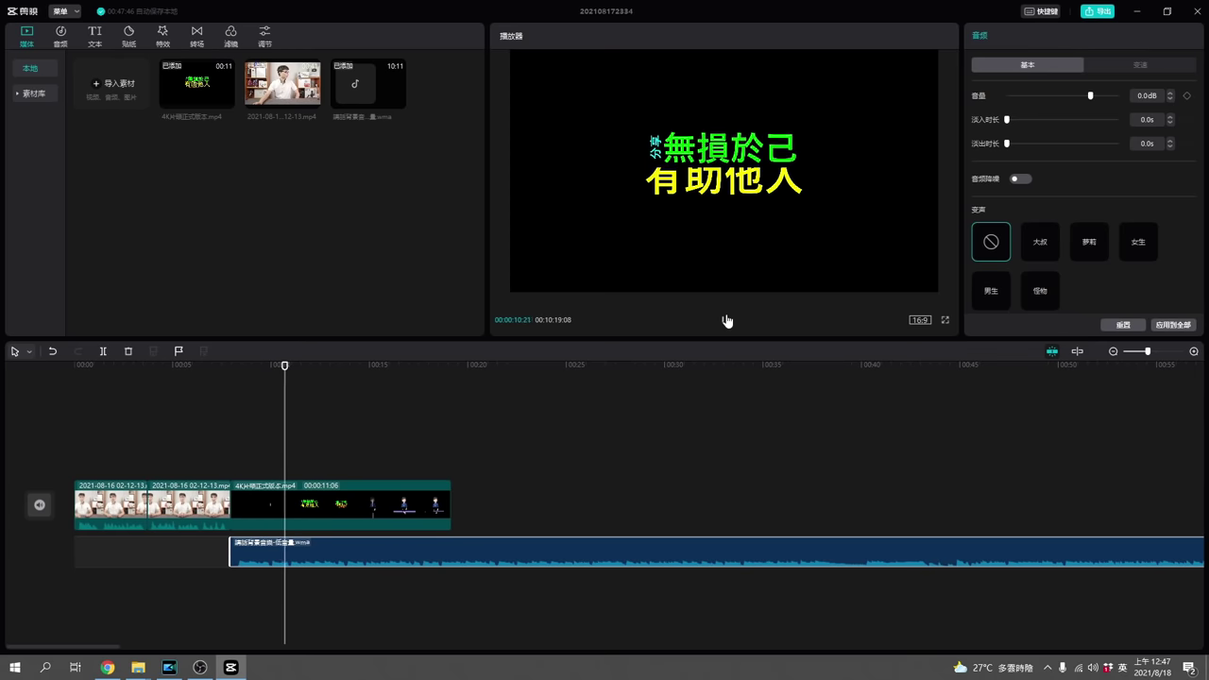
pyautogui.click(727, 320)
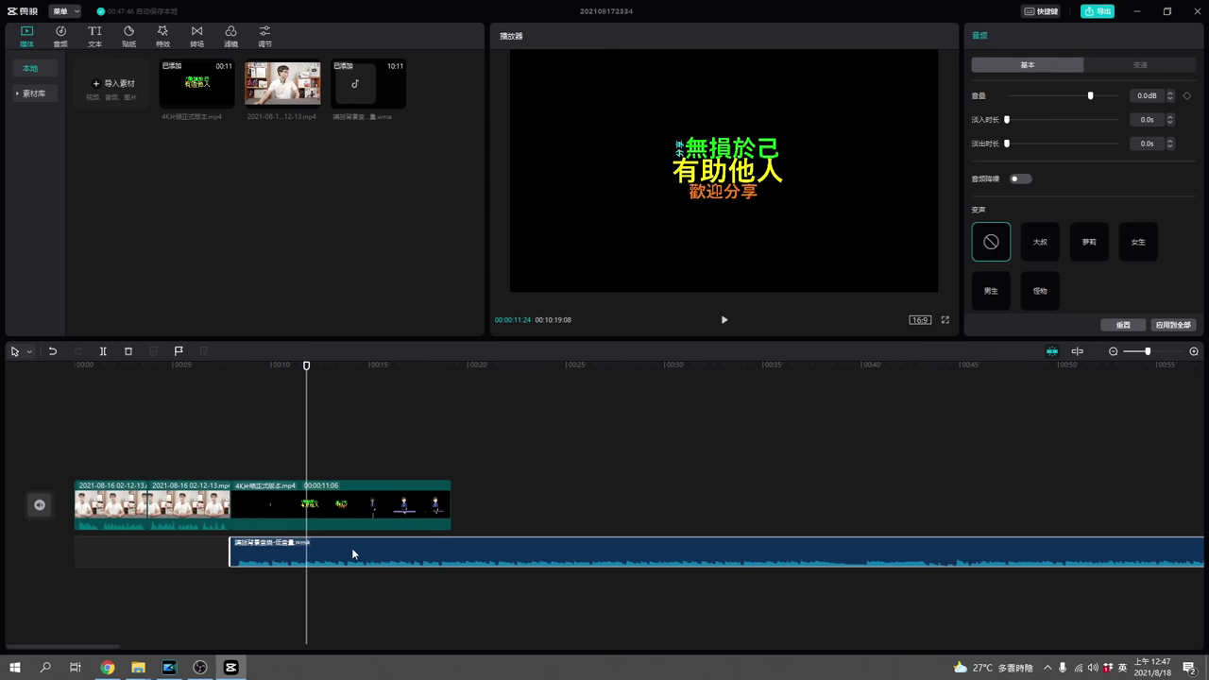
pyautogui.moveTo(1086, 95); pyautogui.dragTo(1100, 99)
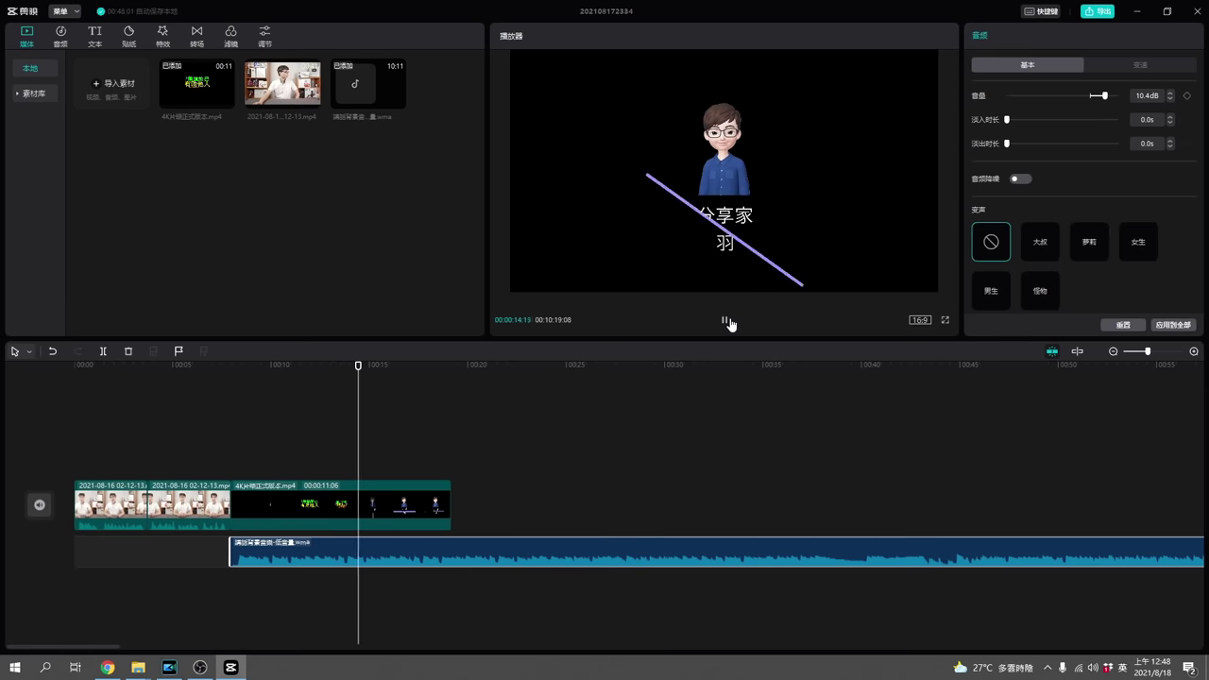
pyautogui.click(730, 323)
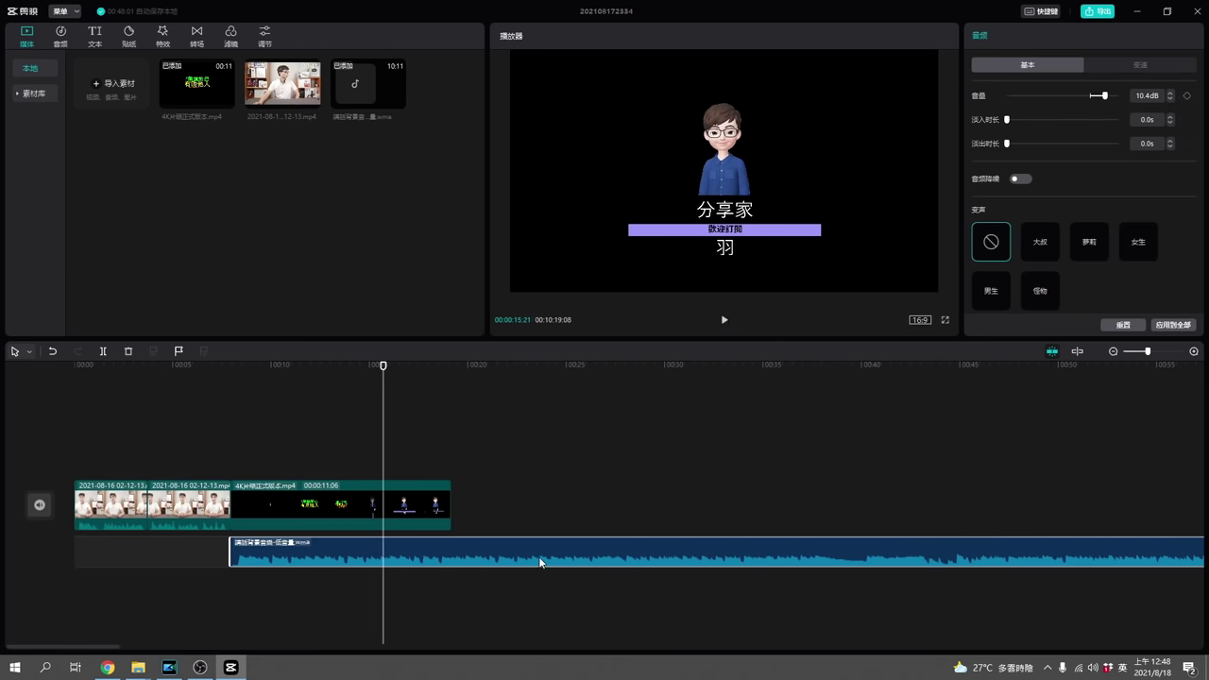
# - Split the background music at the intro's end, 00:00:19:04, and delete the part after the cut
pyautogui.click(431, 510)
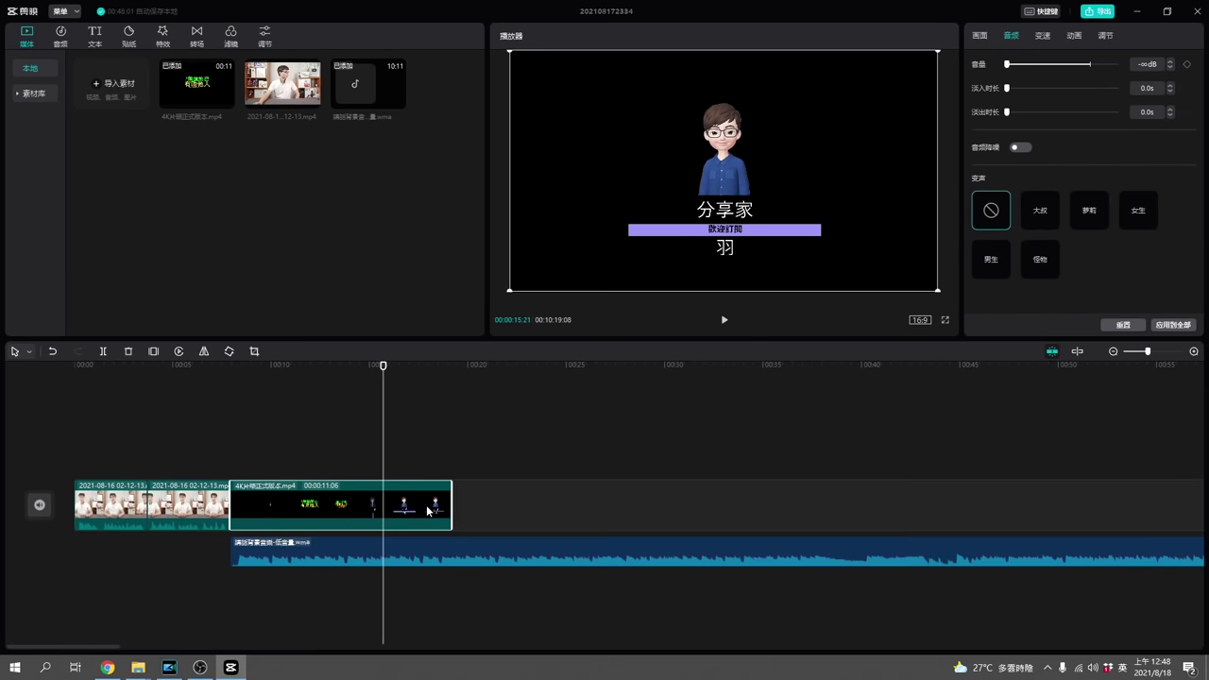
pyautogui.moveTo(384, 433); pyautogui.dragTo(452, 442)
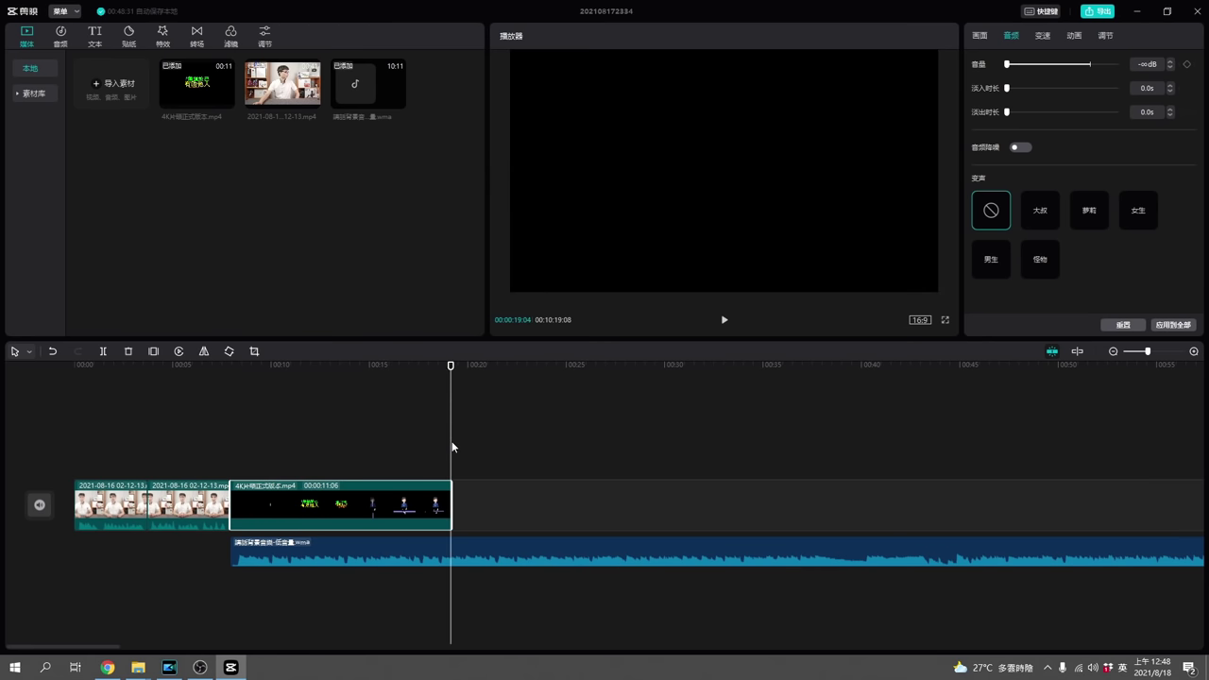
pyautogui.click(463, 545)
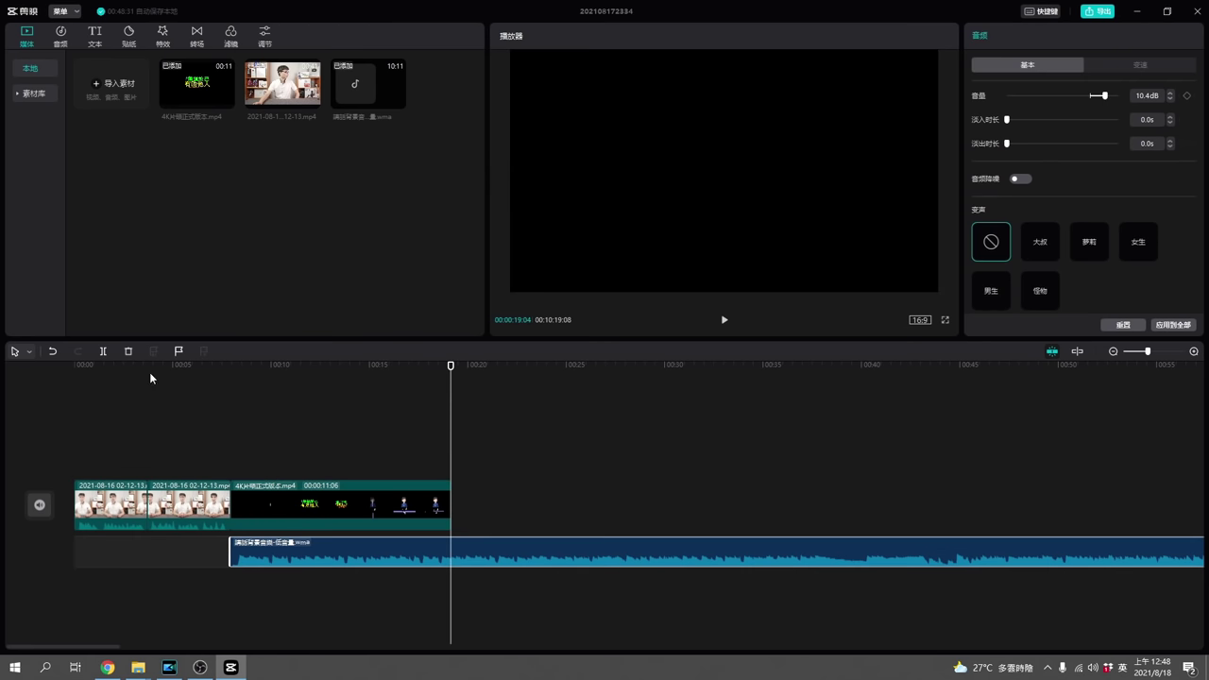
pyautogui.click(101, 351)
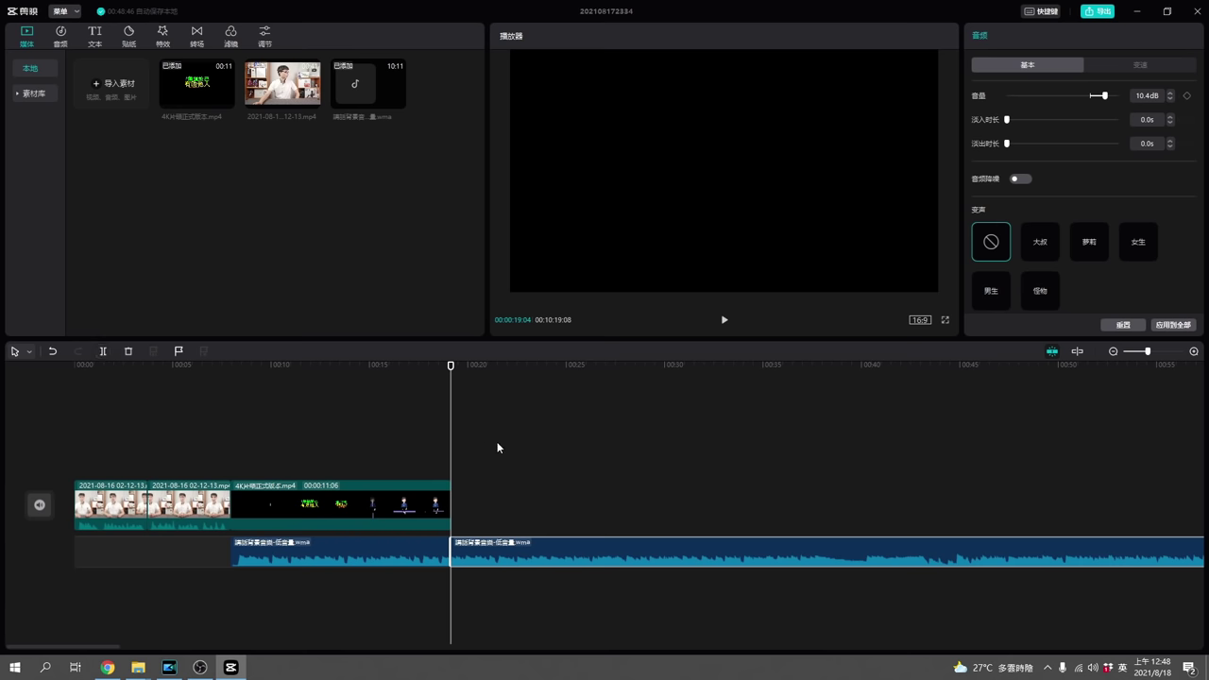
pyautogui.press('Delete')
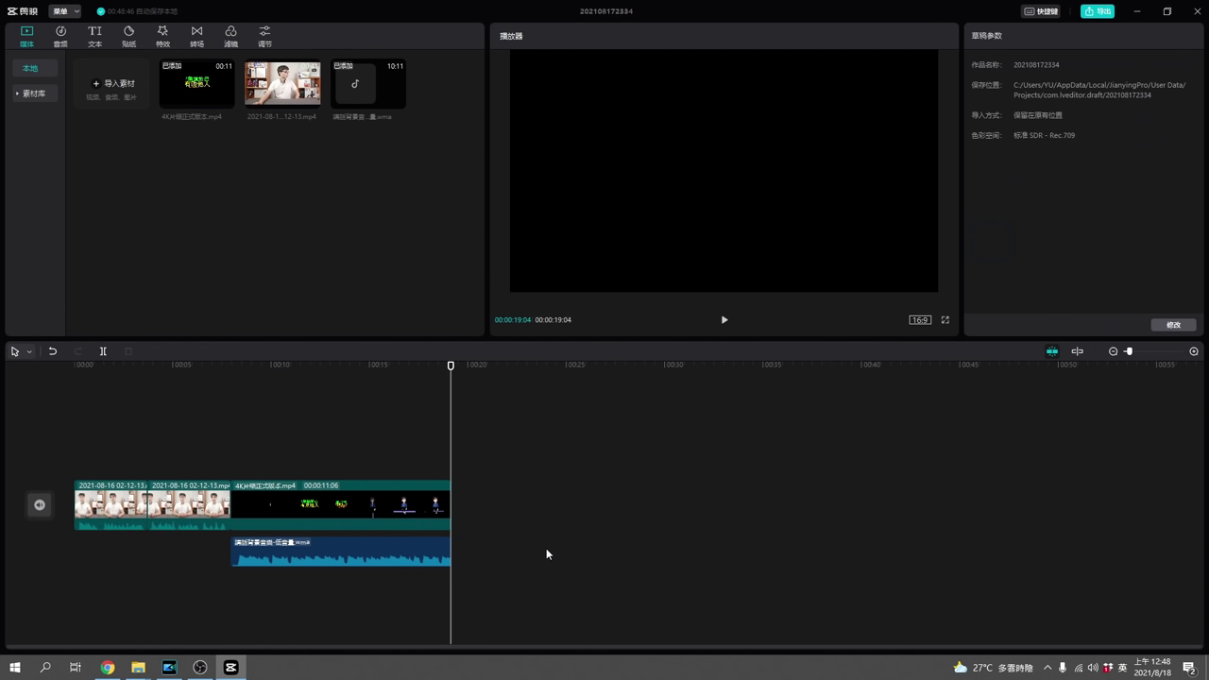
# - Give the trimmed background music a 2.3 s fade-in and a 2.1 s fade-out
pyautogui.click(321, 556)
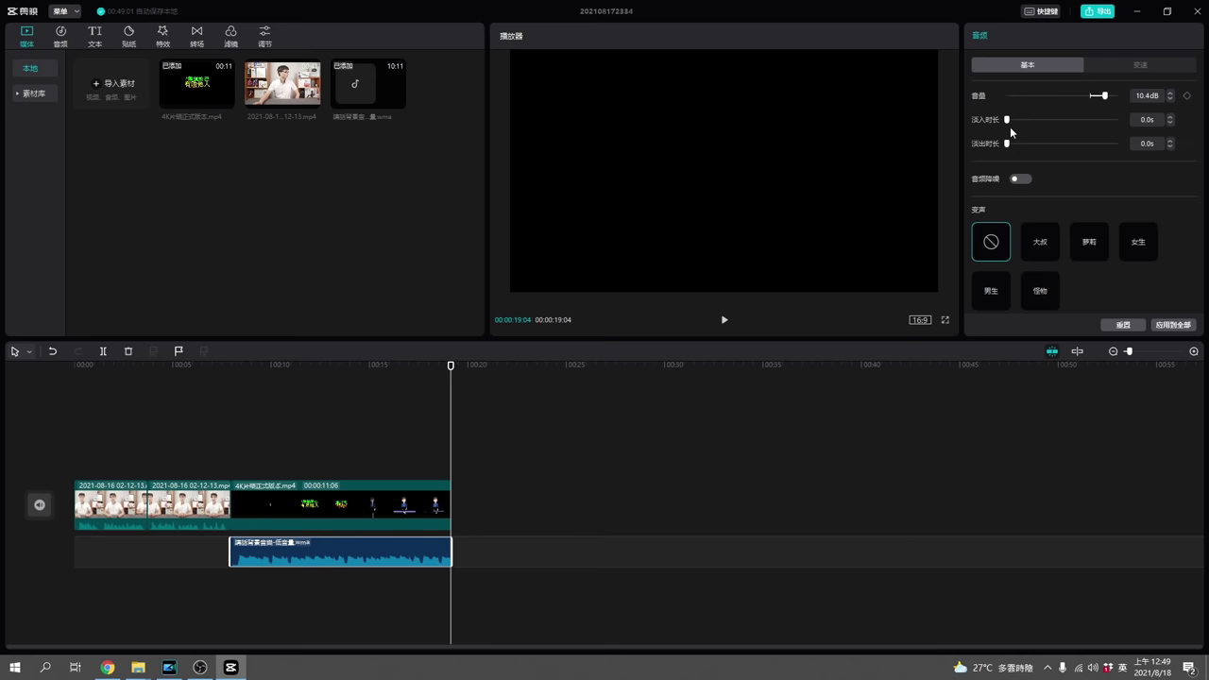
pyautogui.moveTo(1005, 120); pyautogui.dragTo(1053, 121)
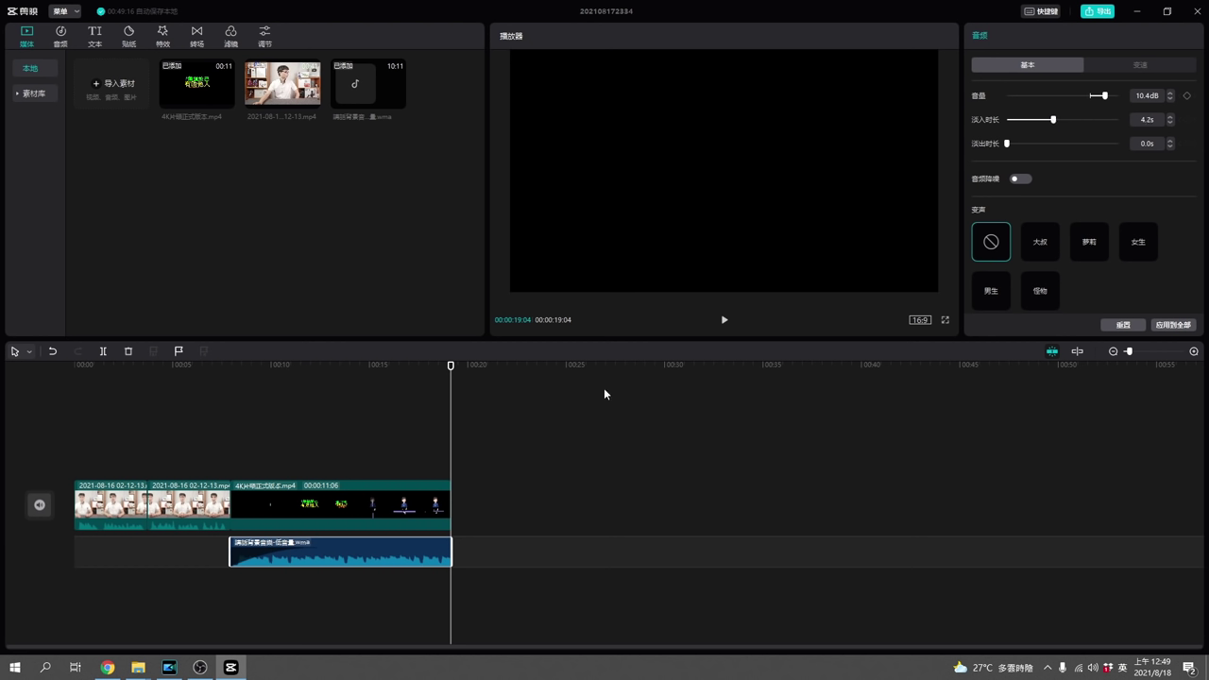
pyautogui.moveTo(1060, 128); pyautogui.dragTo(1029, 143)
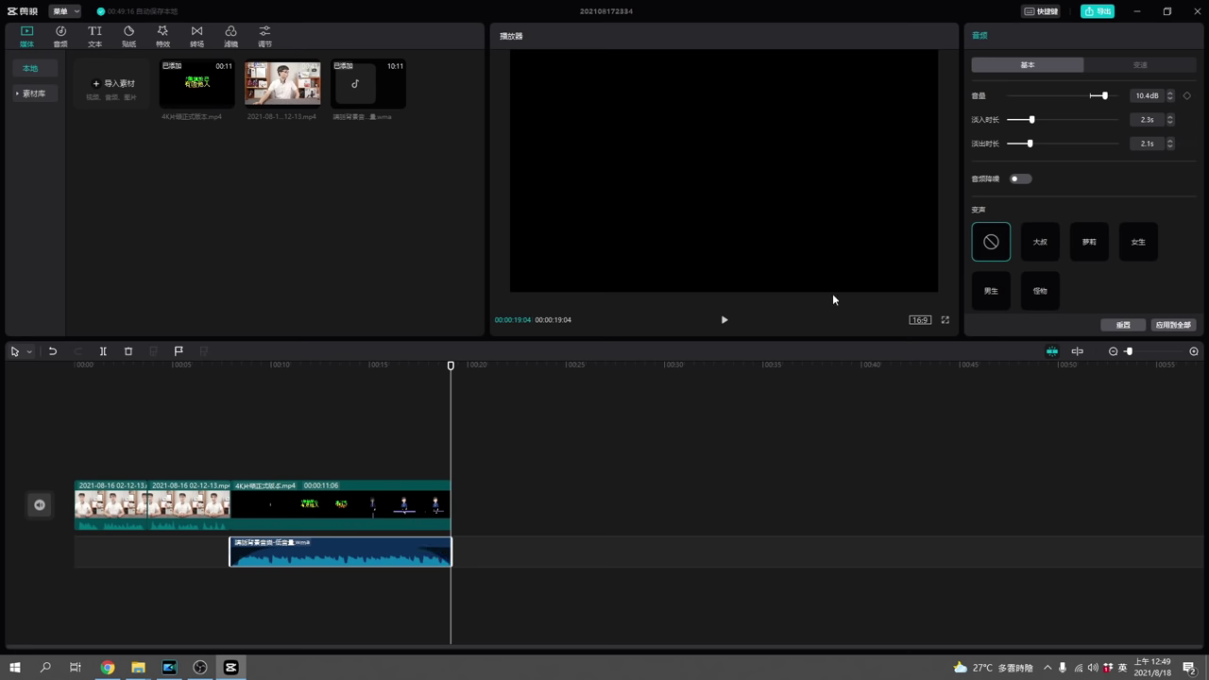
# - Play the music's fade-in from 00:00:07:28 and then check its fade-out near the end of the timeline
pyautogui.moveTo(450, 363); pyautogui.dragTo(230, 411)
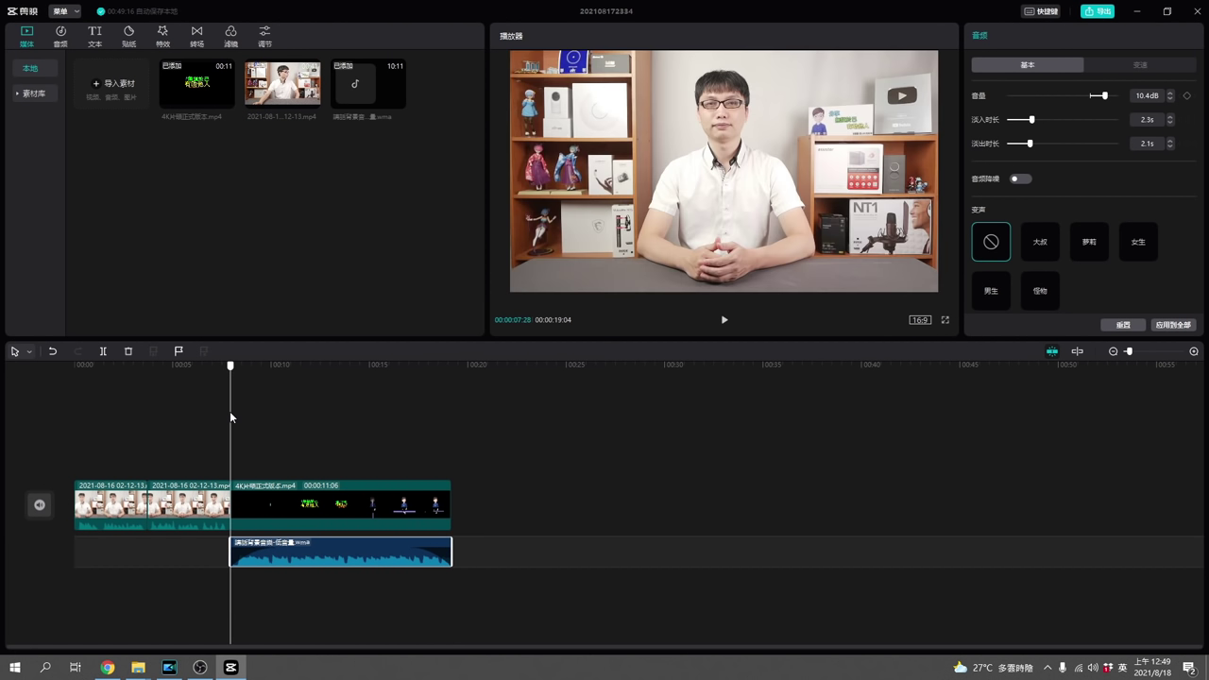
pyautogui.click(725, 322)
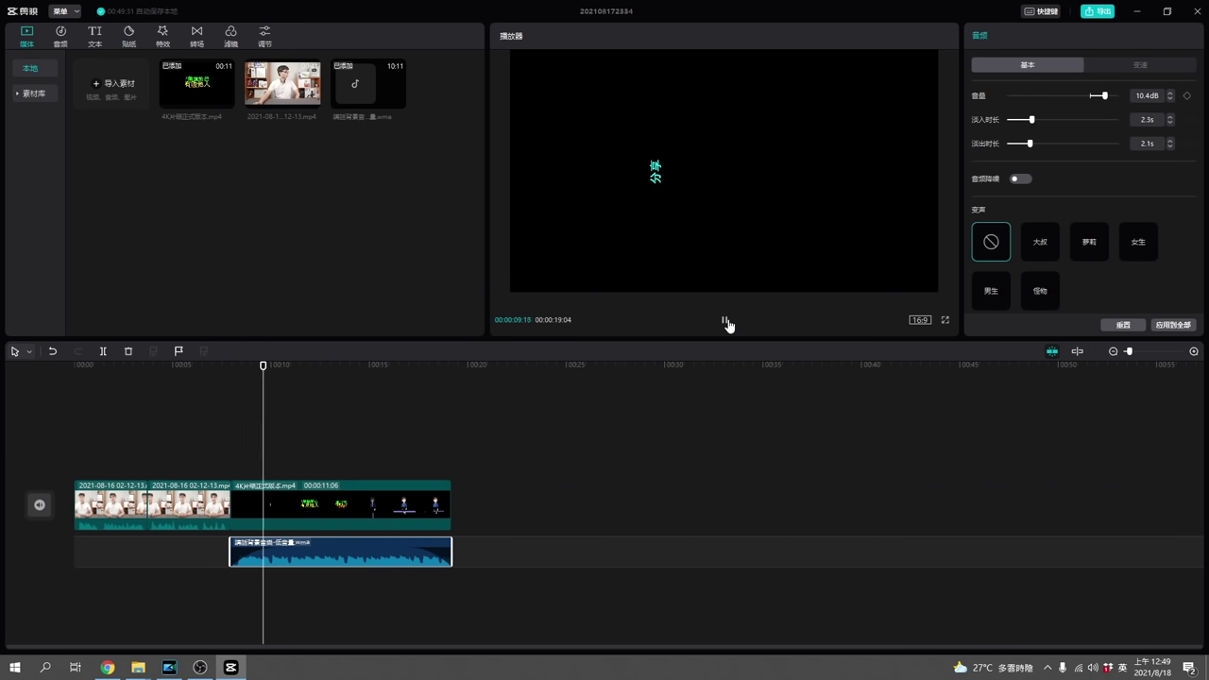
pyautogui.click(726, 322)
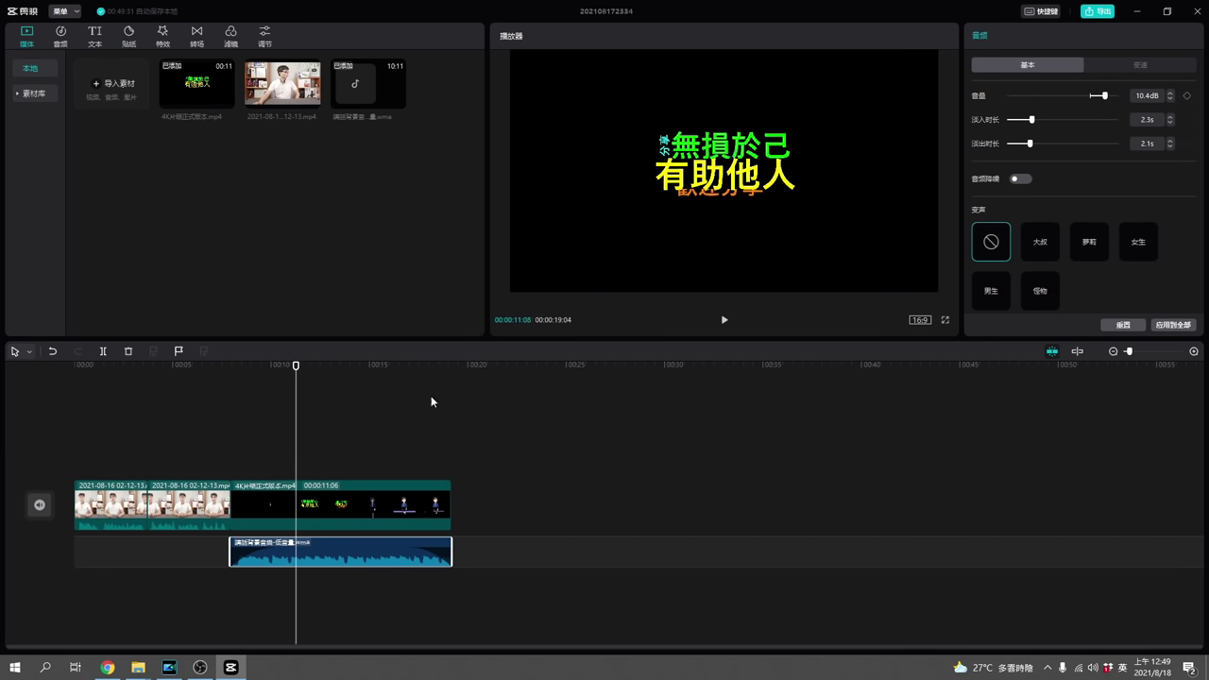
pyautogui.click(425, 367)
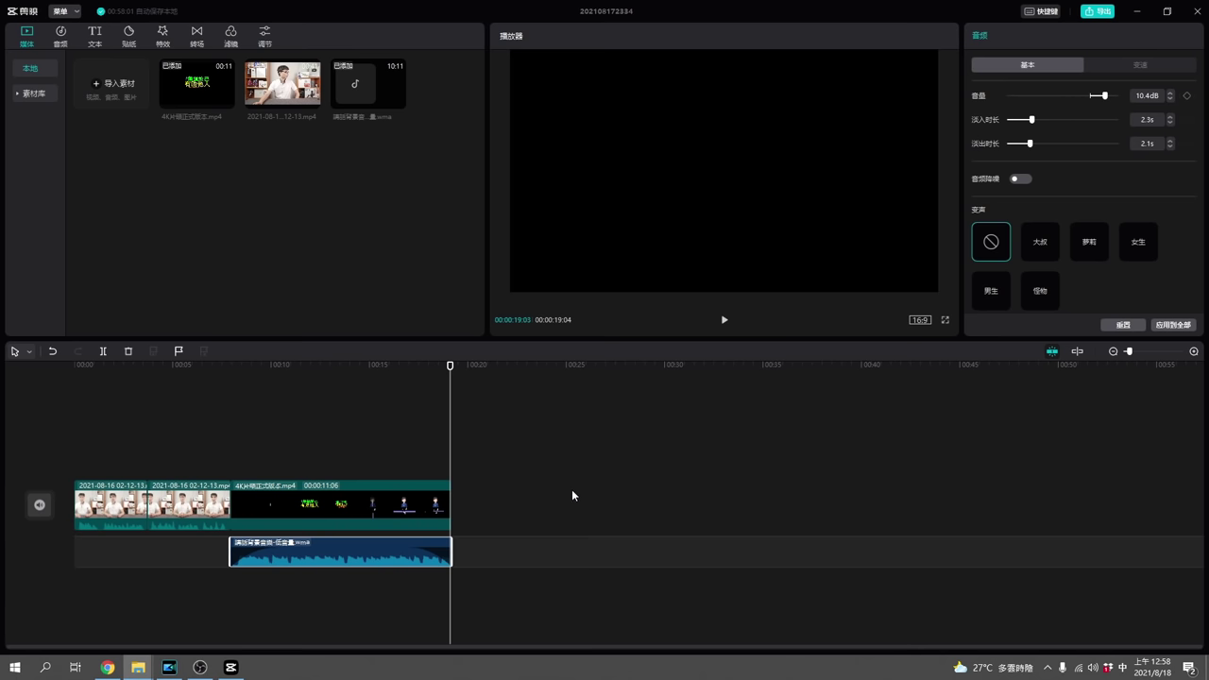
# - Open the normal speed settings of the intro clip
pyautogui.click(336, 511)
pyautogui.click(335, 508)
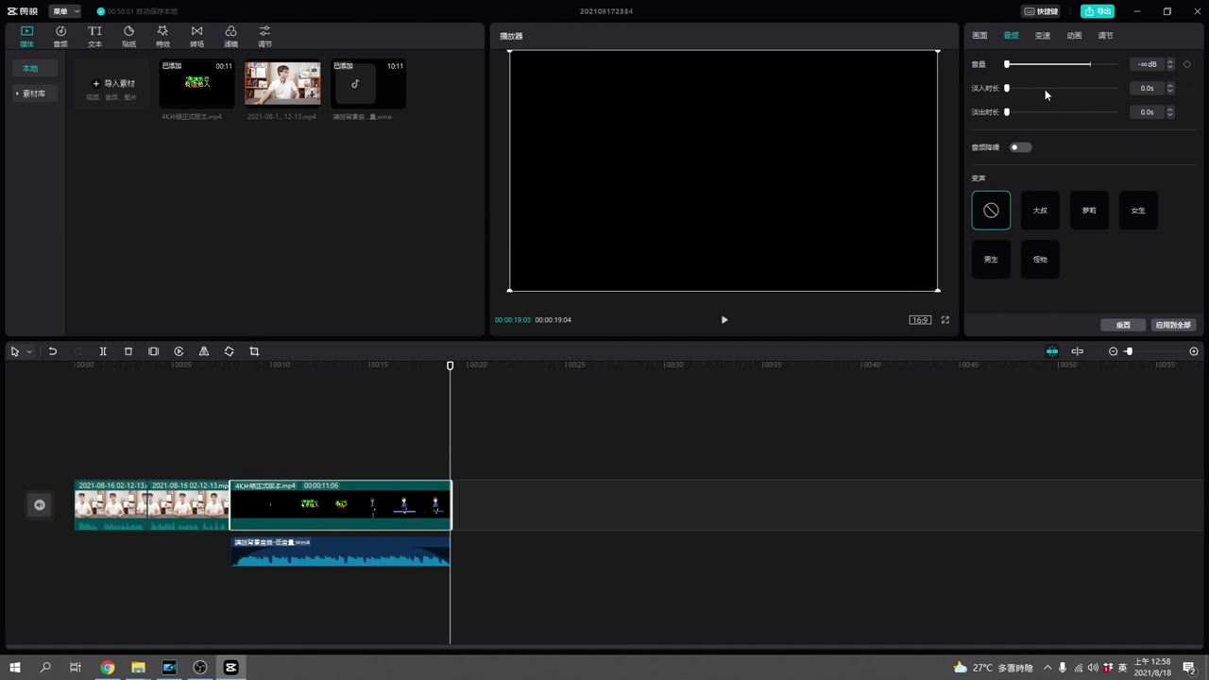
pyautogui.click(1043, 37)
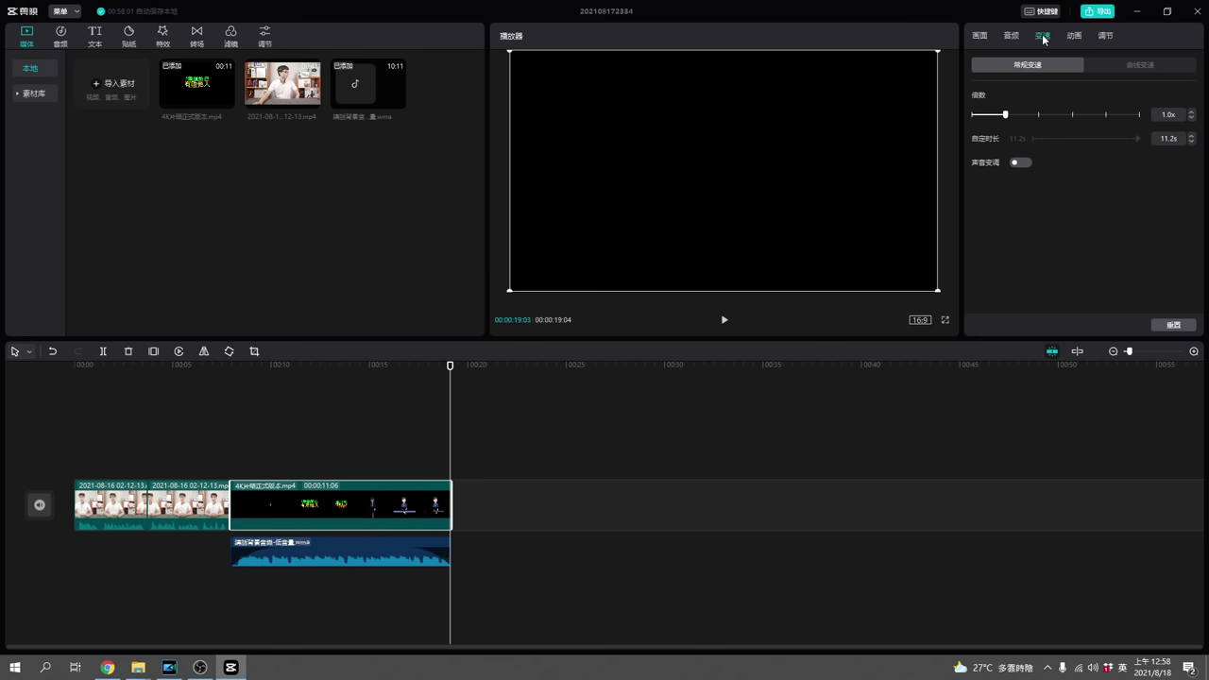
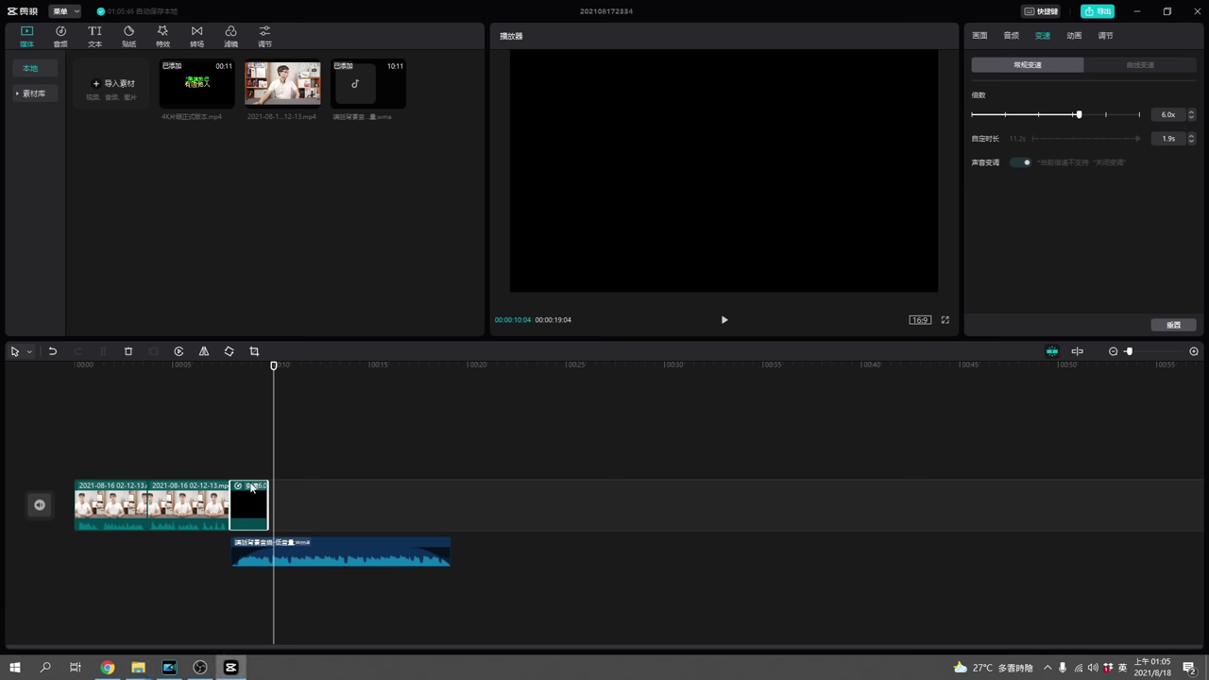
# - Set the background music's playback speed to 6x and play the result from the intro's start
pyautogui.click(347, 547)
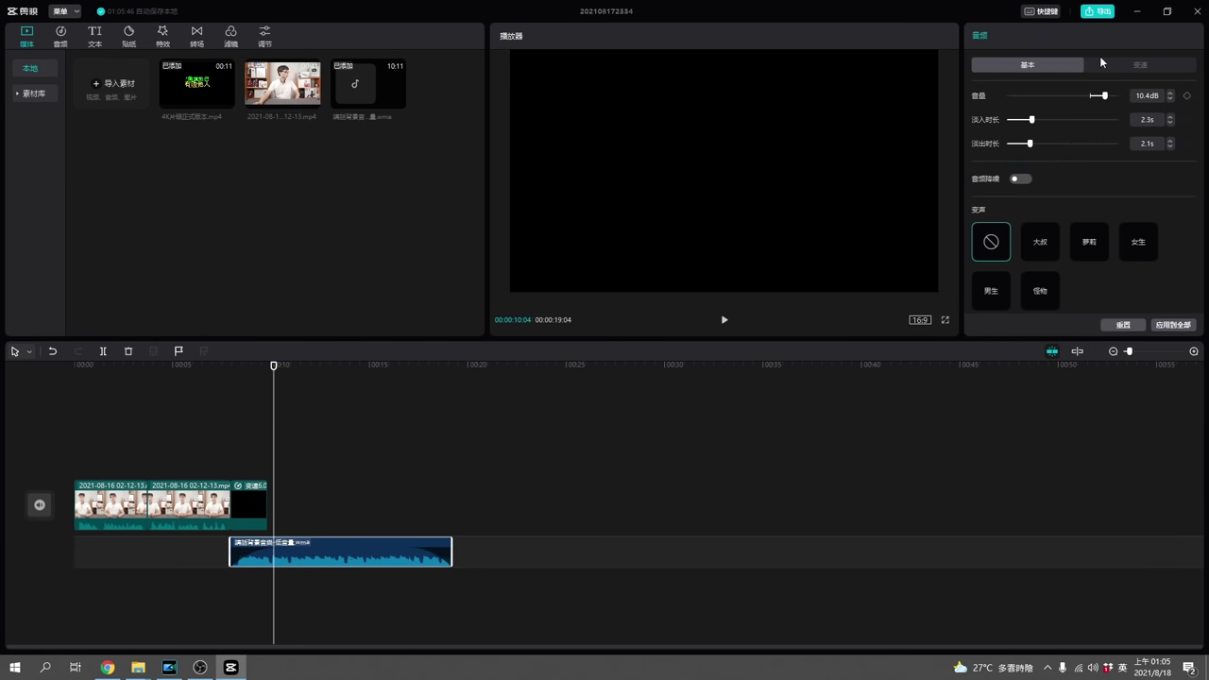
pyautogui.click(1146, 62)
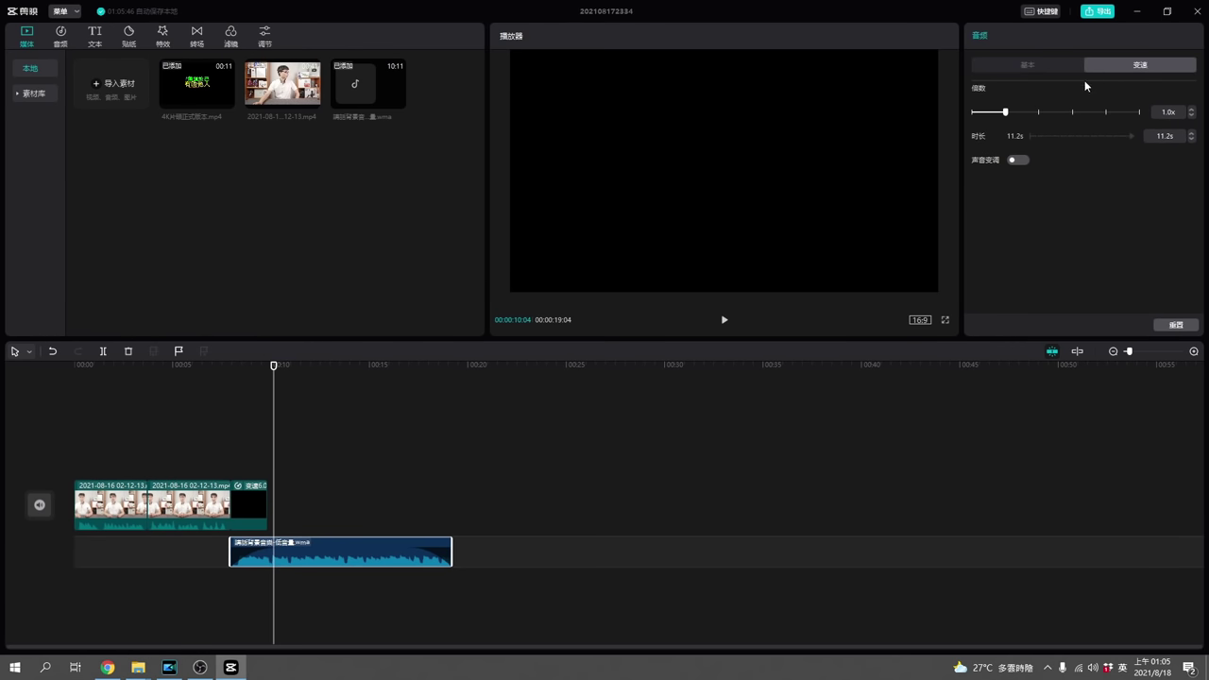
pyautogui.click(1168, 112)
pyautogui.write('6x')
pyautogui.press('Return')
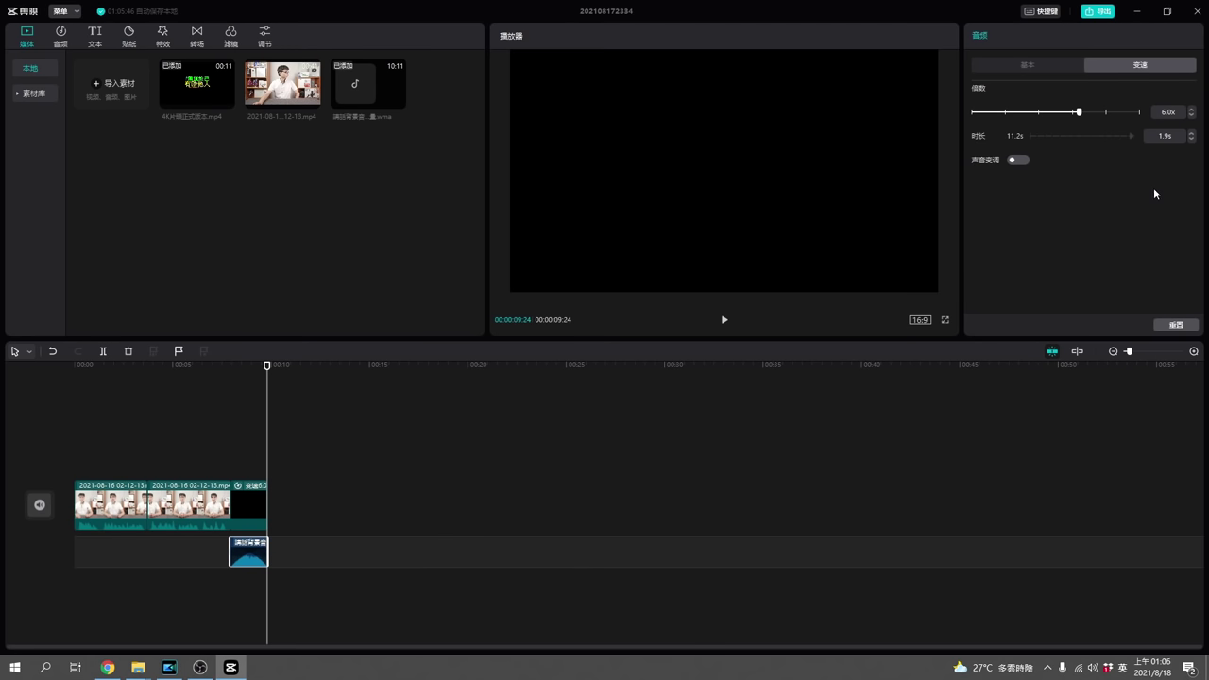
pyautogui.click(233, 367)
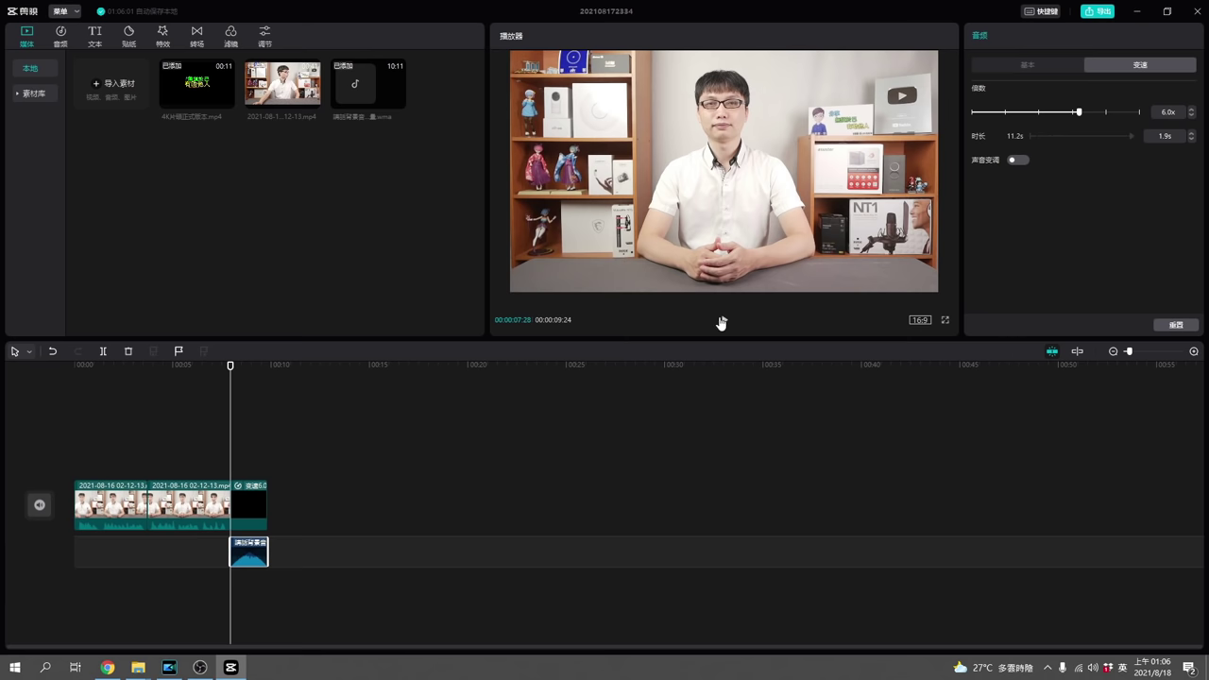
pyautogui.click(724, 321)
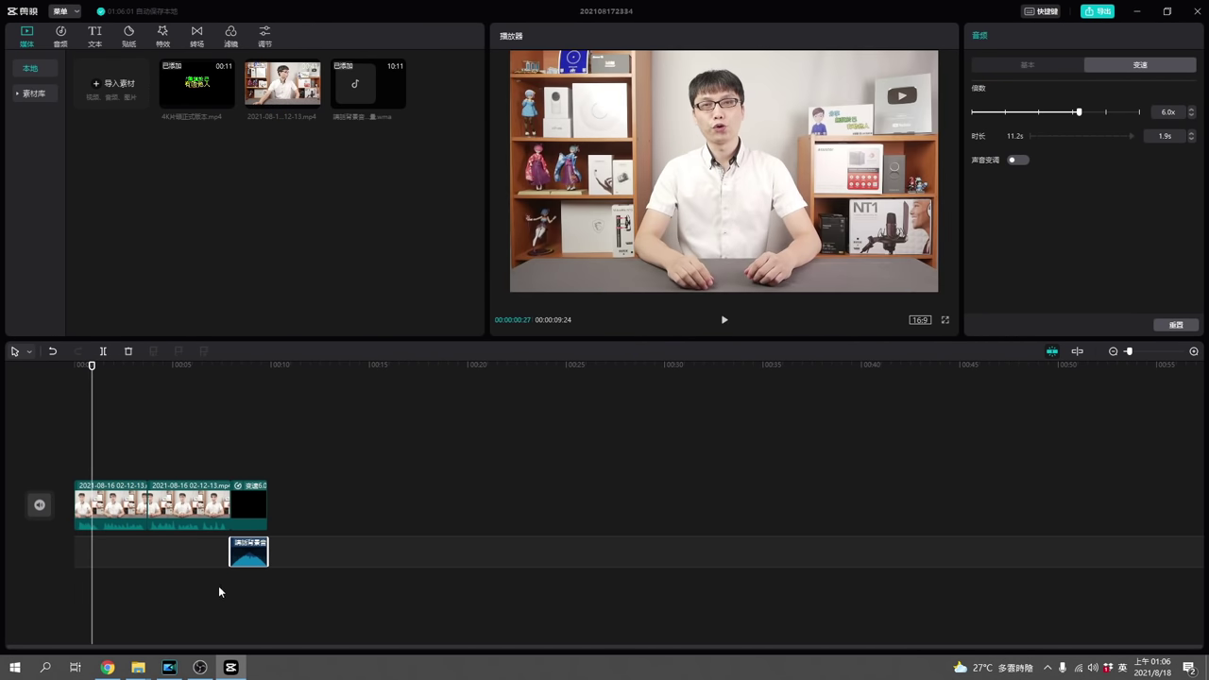
# - Select the sped-up intro clip and its background music together and delete them from the timeline
pyautogui.click(276, 469)
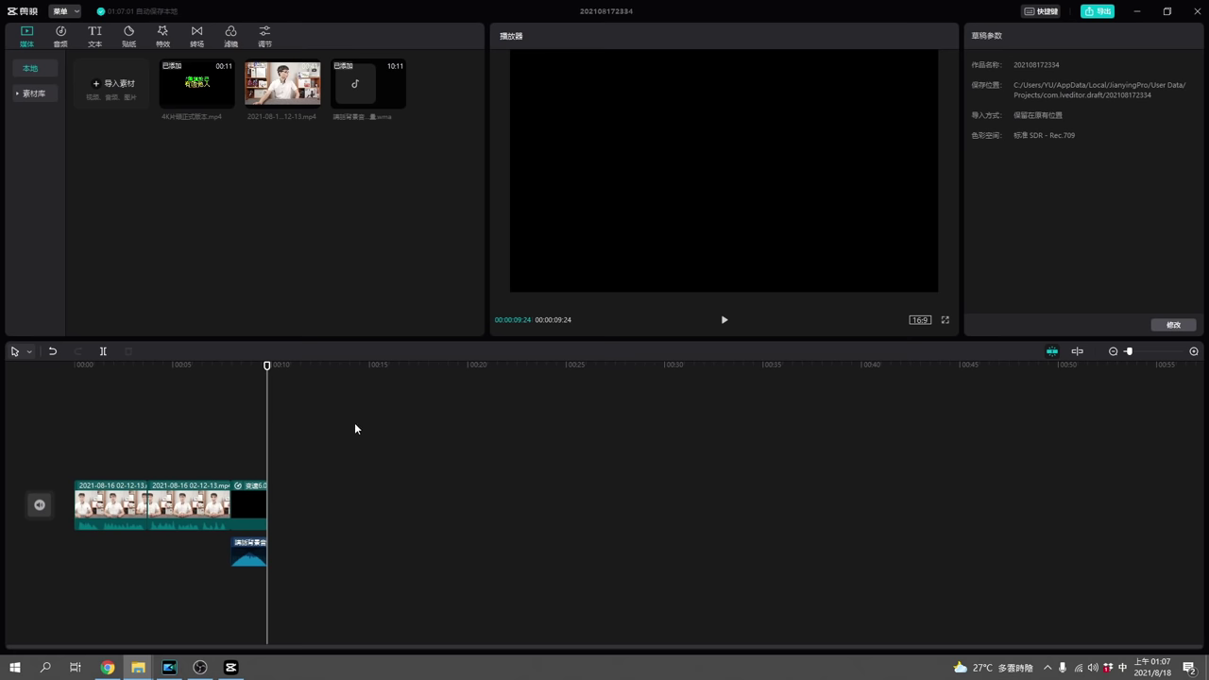
pyautogui.moveTo(370, 437); pyautogui.dragTo(242, 579)
pyautogui.press('Delete')
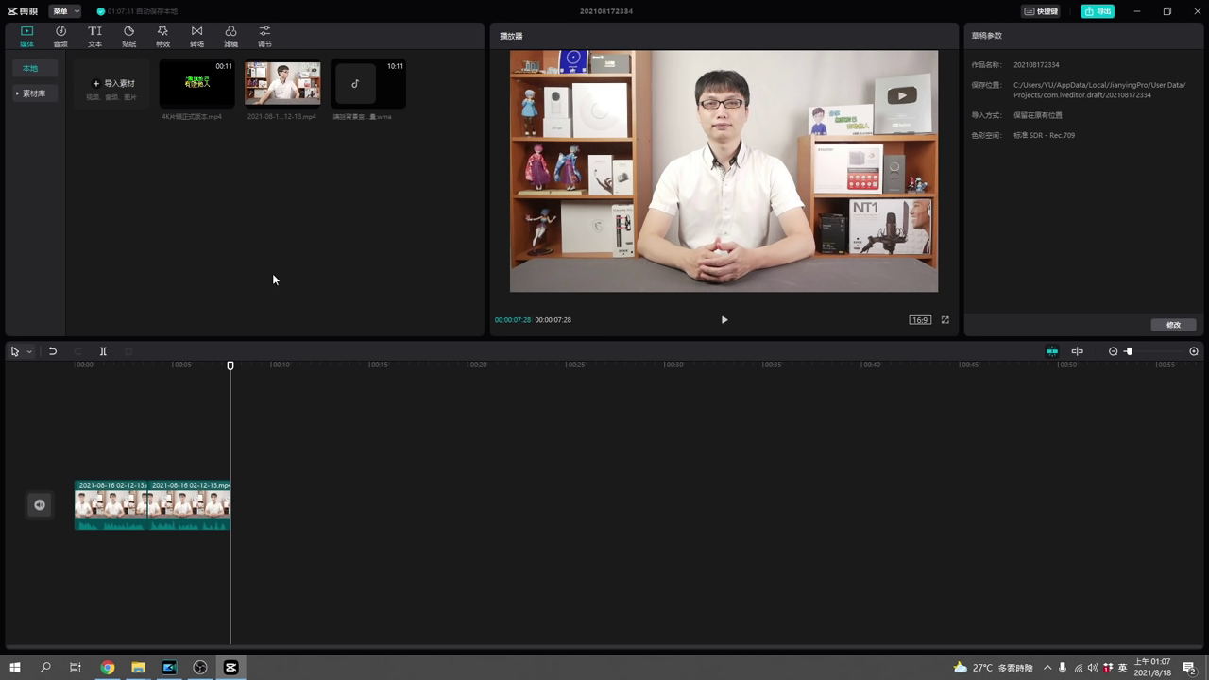
# - Examine the available transitions across the basic, camera-move, effect and MG categories
pyautogui.click(197, 36)
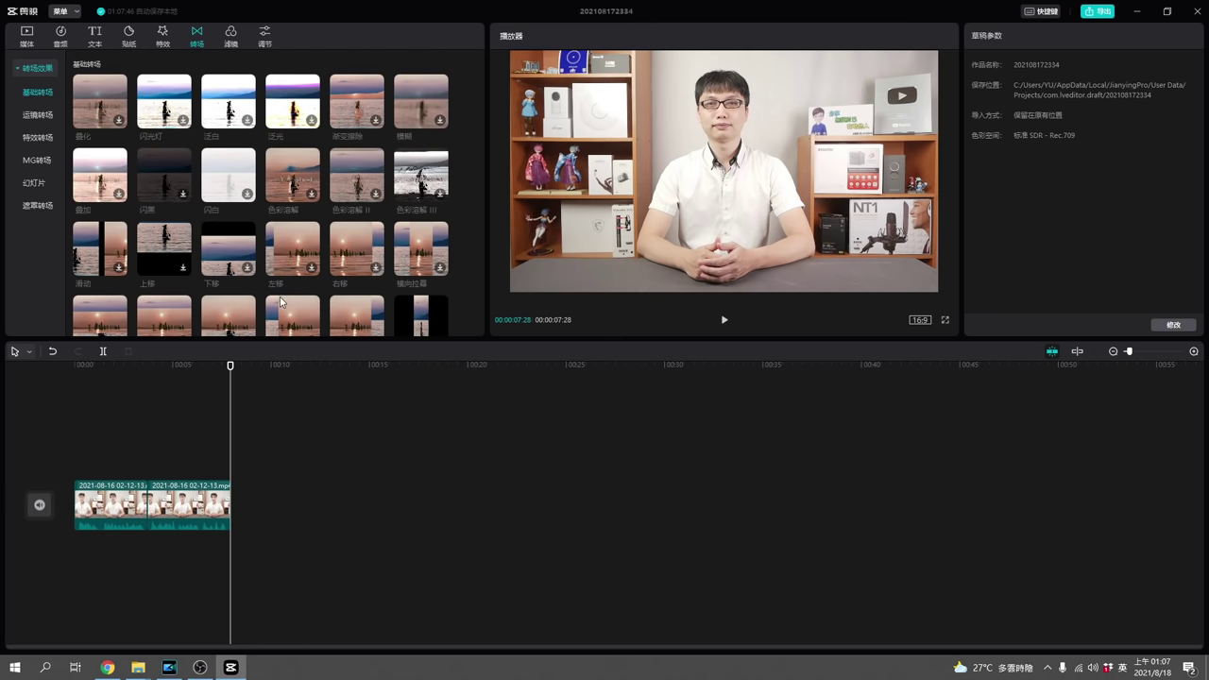
pyautogui.scroll(-10, 309, 182)
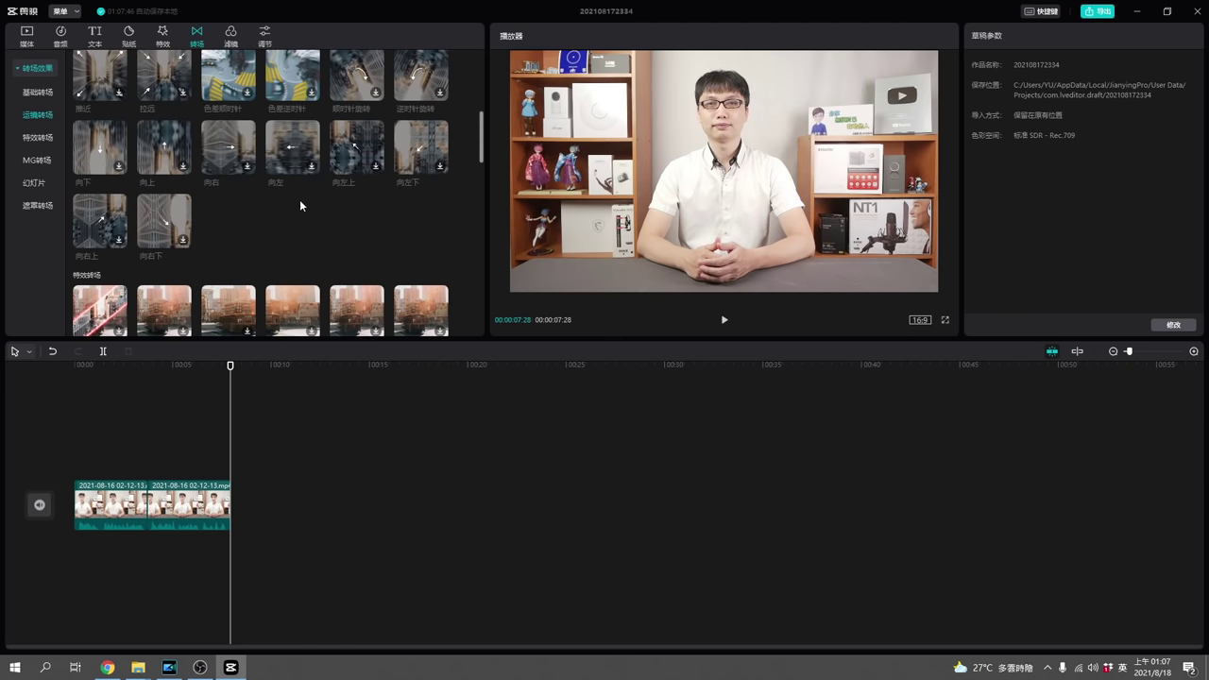
pyautogui.scroll(3, 313, 236)
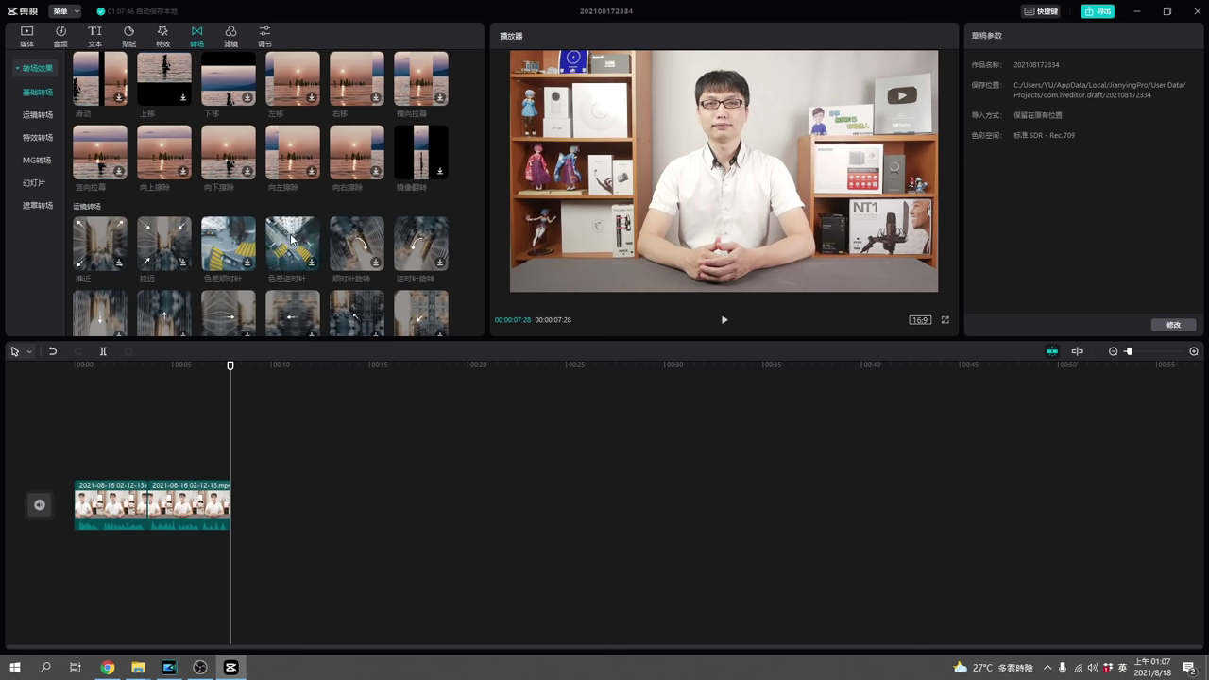
pyautogui.scroll(-5, 274, 242)
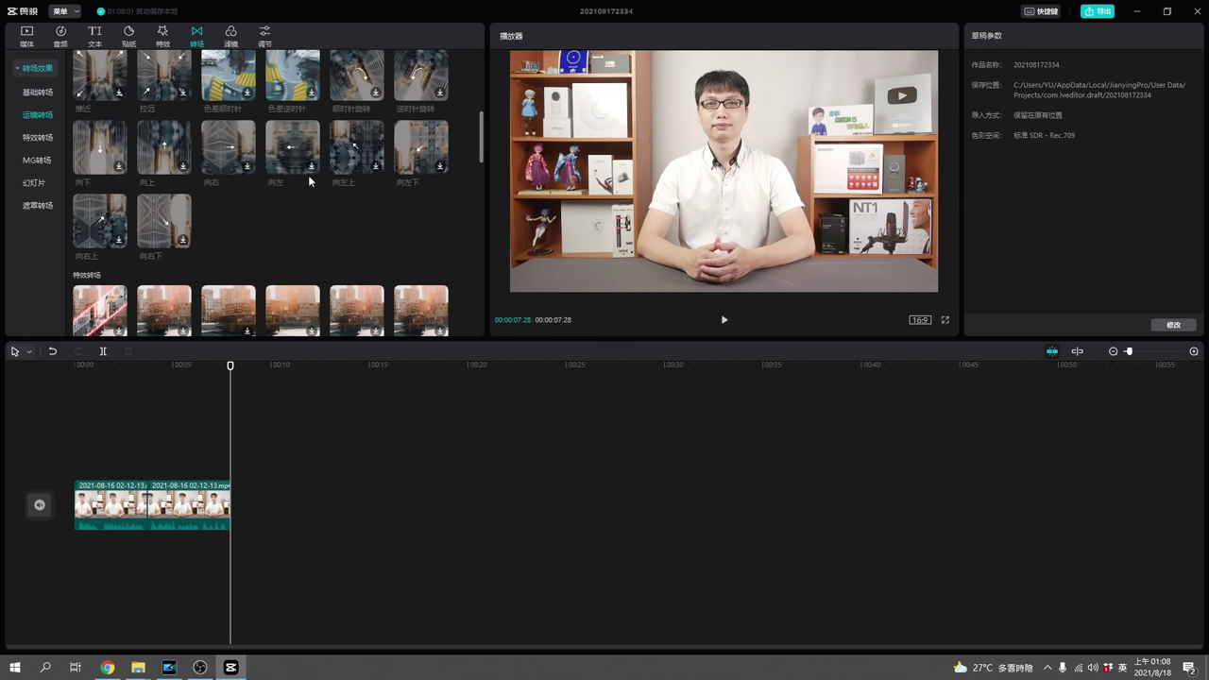
pyautogui.click(36, 162)
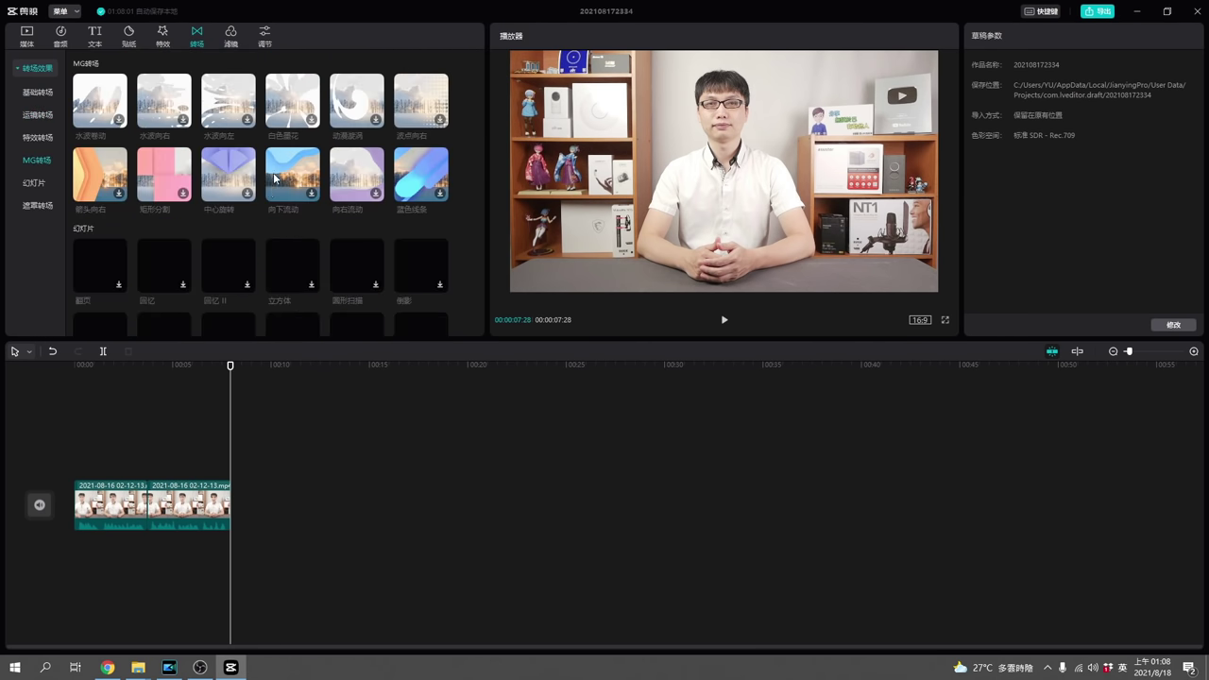
pyautogui.click(36, 138)
pyautogui.scroll(10, 226, 161)
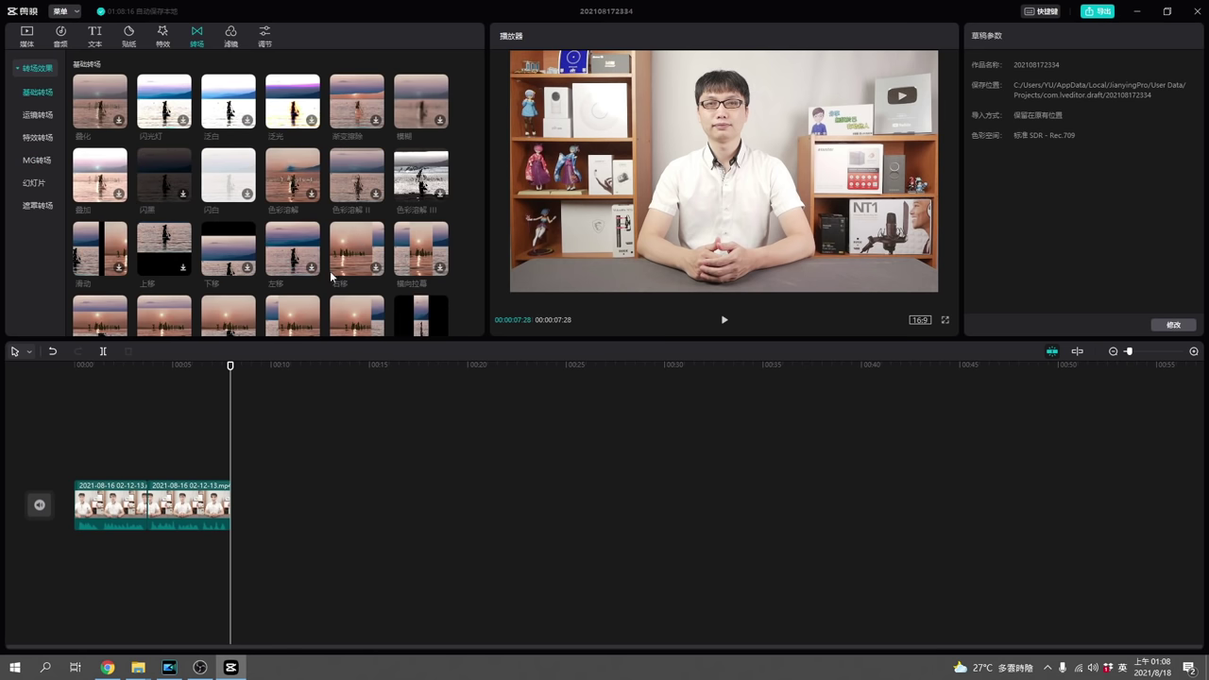
pyautogui.scroll(-3, 352, 212)
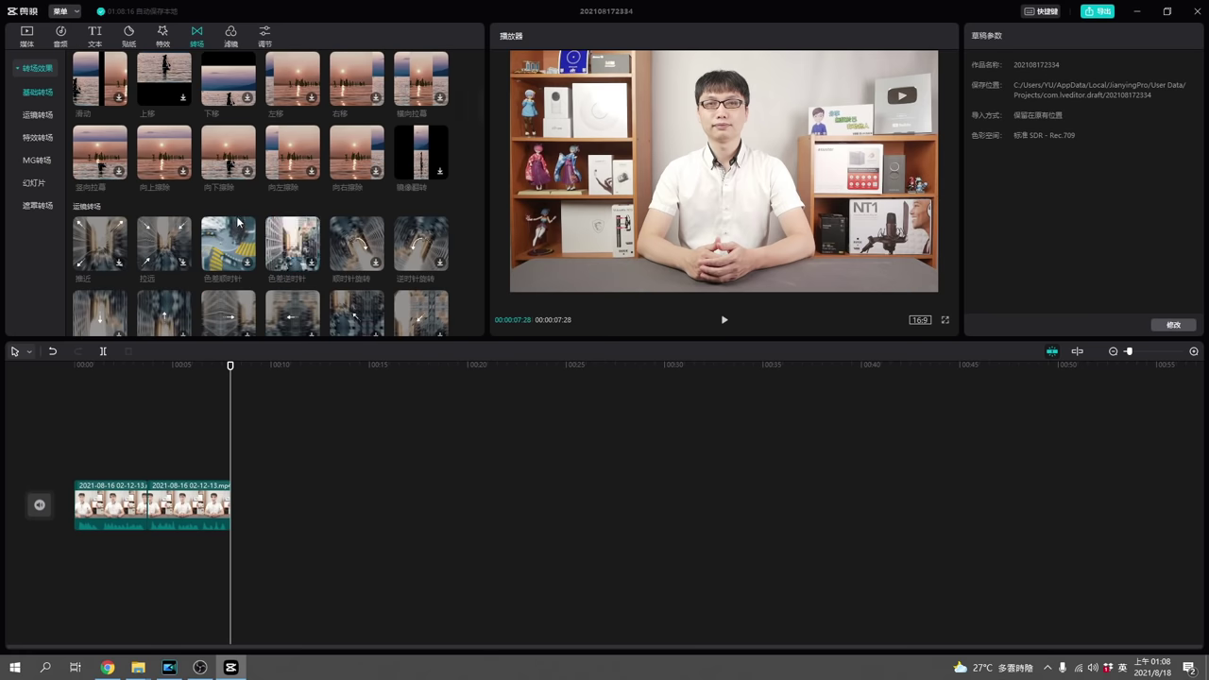
pyautogui.scroll(-5, 299, 255)
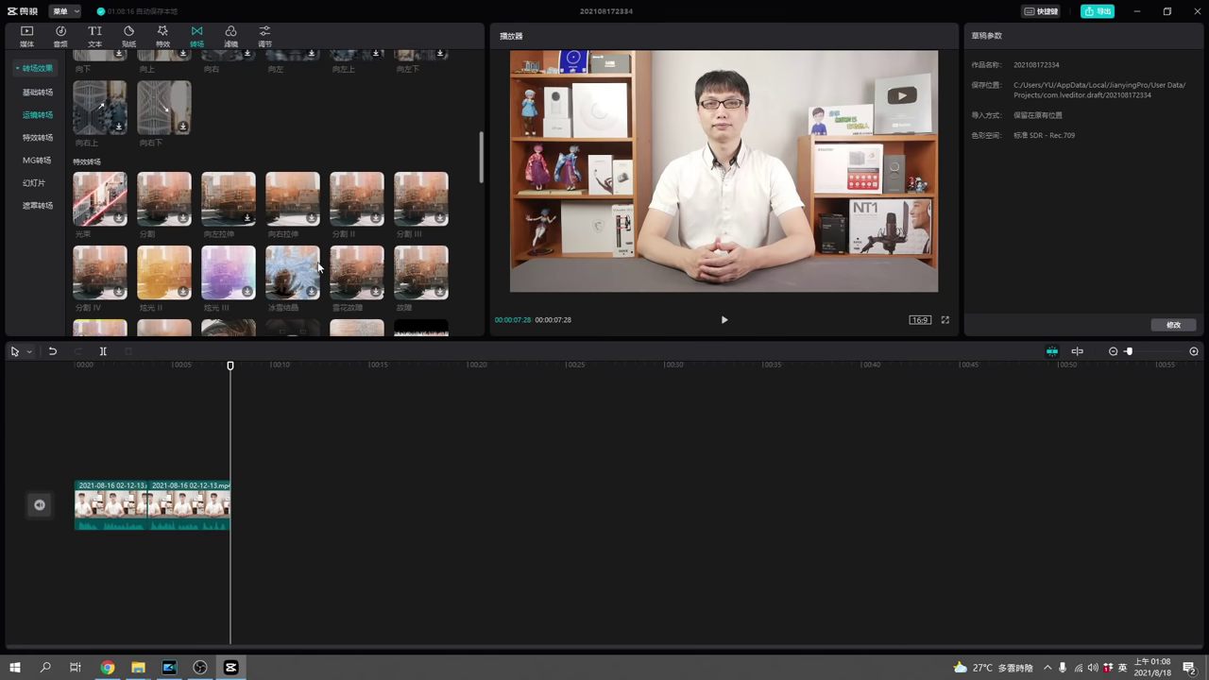
pyautogui.scroll(5, 274, 161)
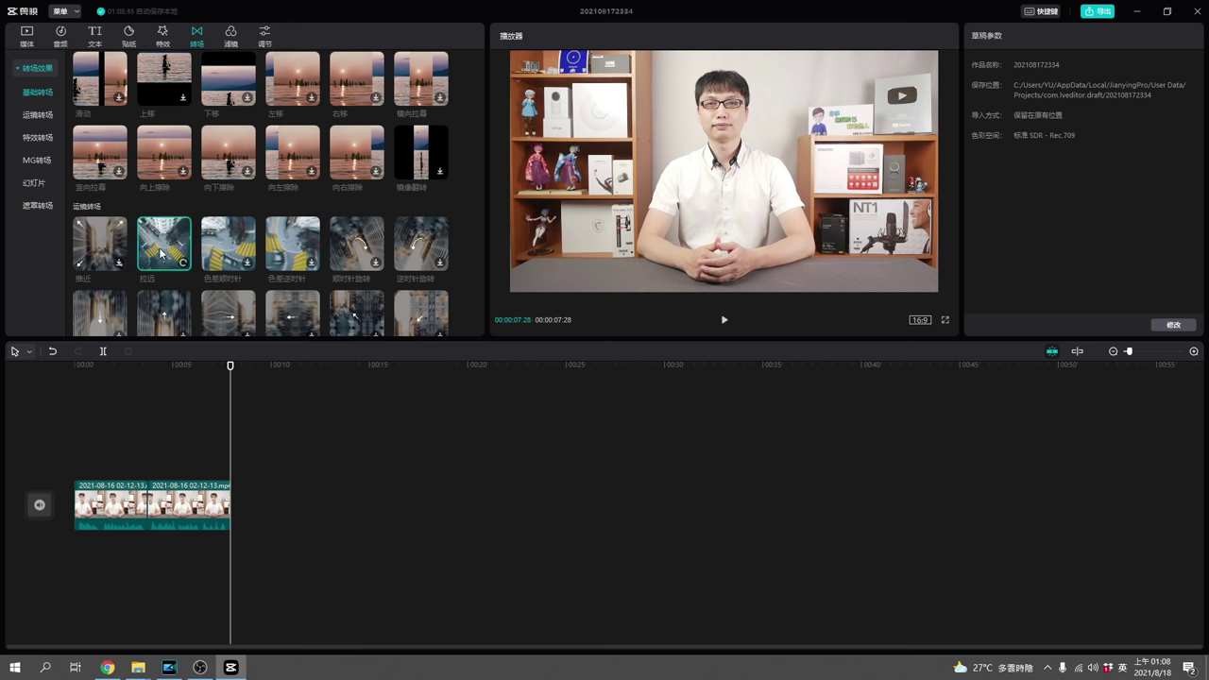
# - Preview the 拉远 transition, place it between the two presenter clips, and play the timeline across it
pyautogui.click(161, 252)
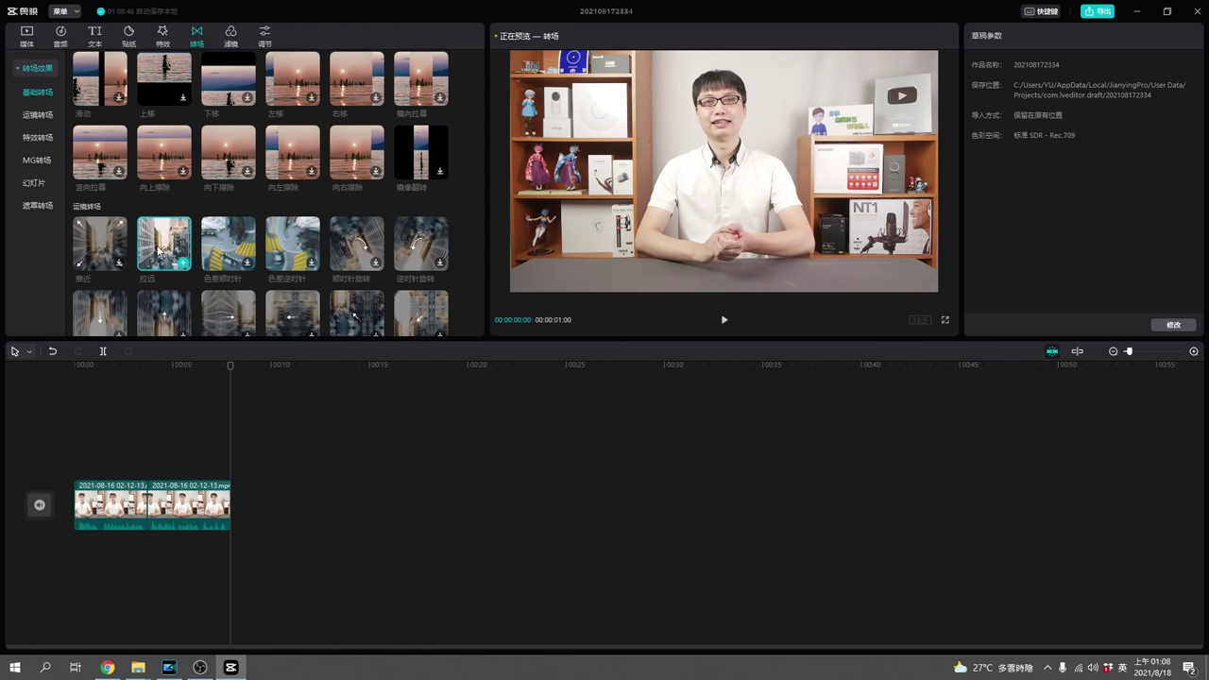
pyautogui.moveTo(163, 243); pyautogui.dragTo(143, 506)
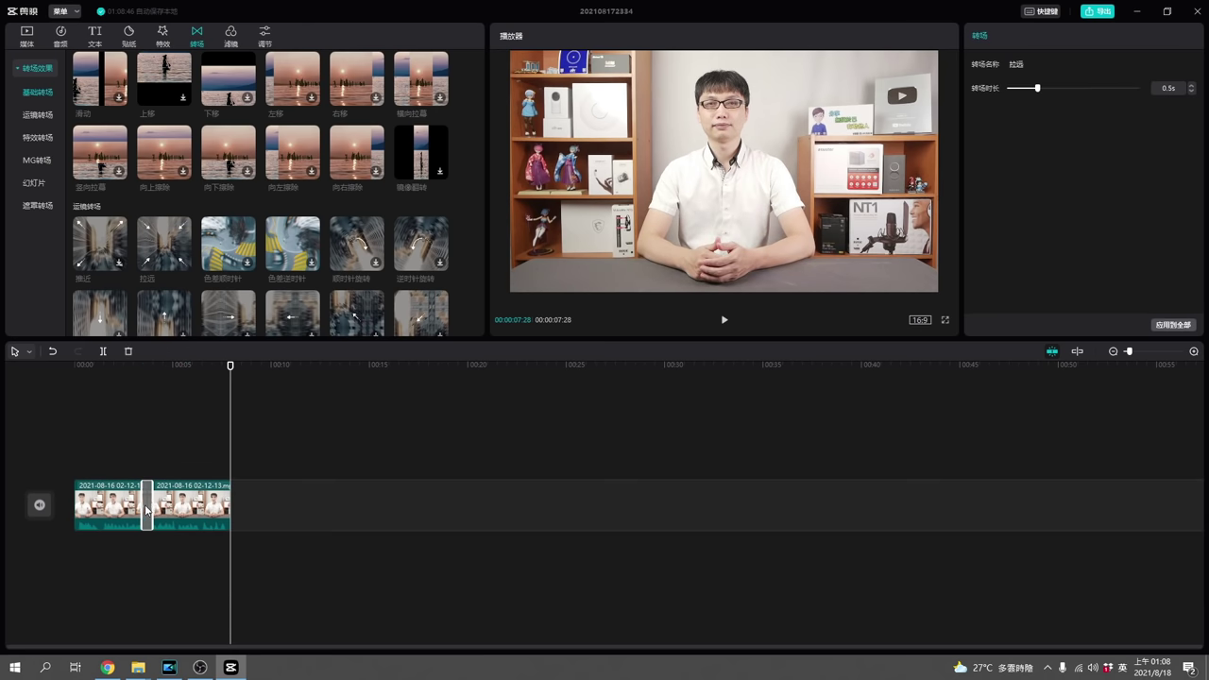
pyautogui.click(130, 365)
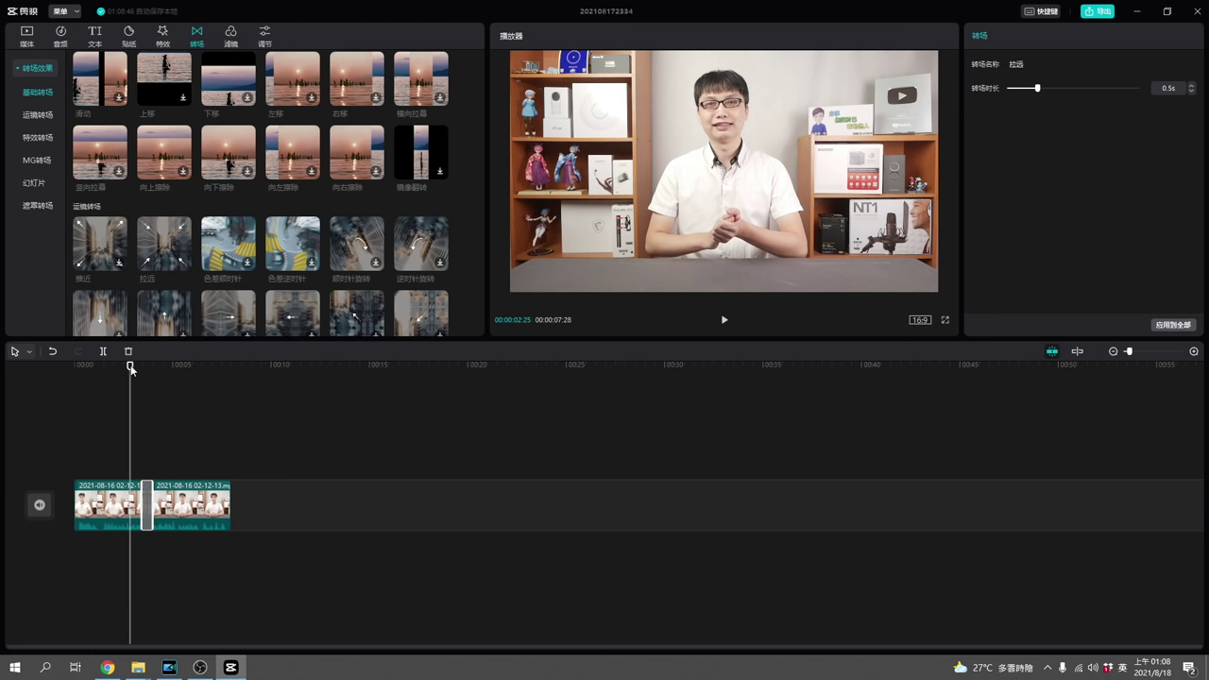
pyautogui.click(724, 321)
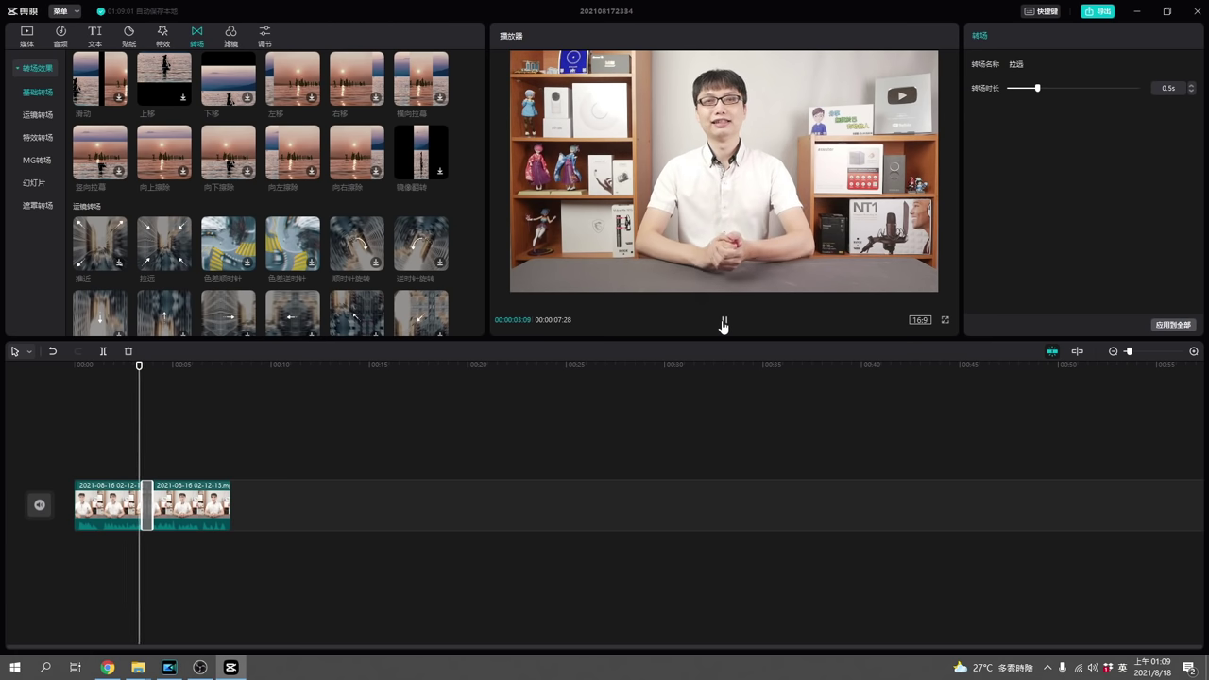
pyautogui.click(724, 320)
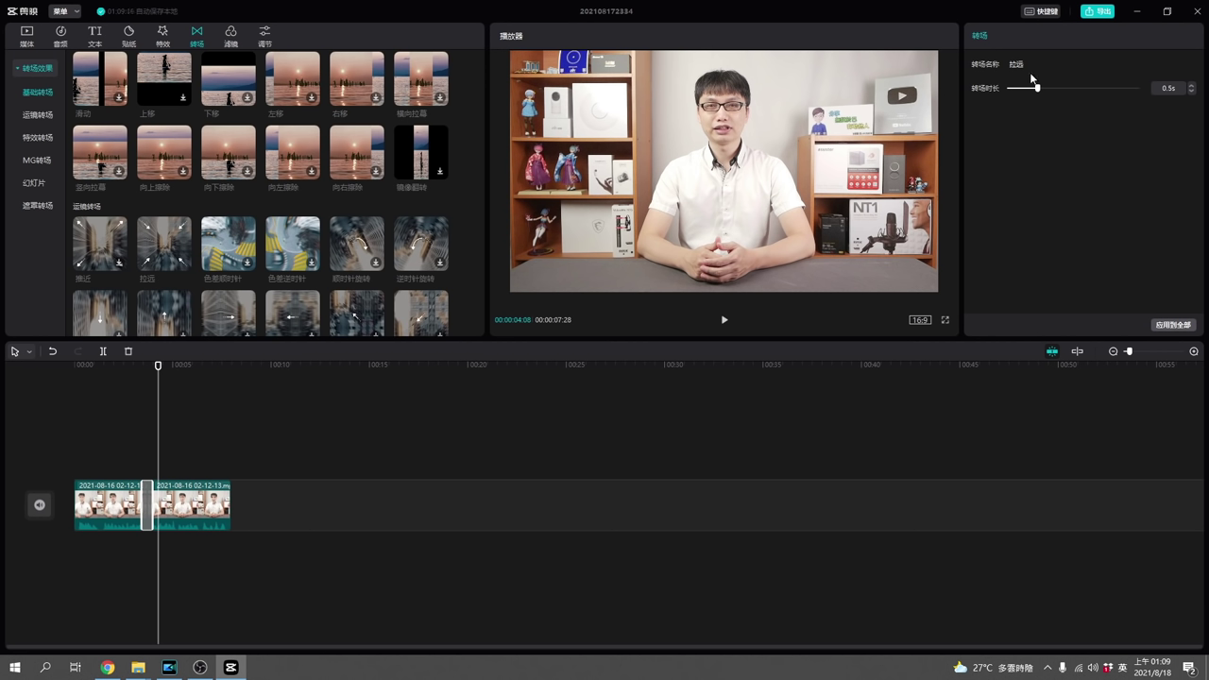
# - Lengthen the 拉远 transition between the presenter clips to 1.8 s and play the timeline across it
pyautogui.moveTo(1038, 88); pyautogui.dragTo(1151, 92)
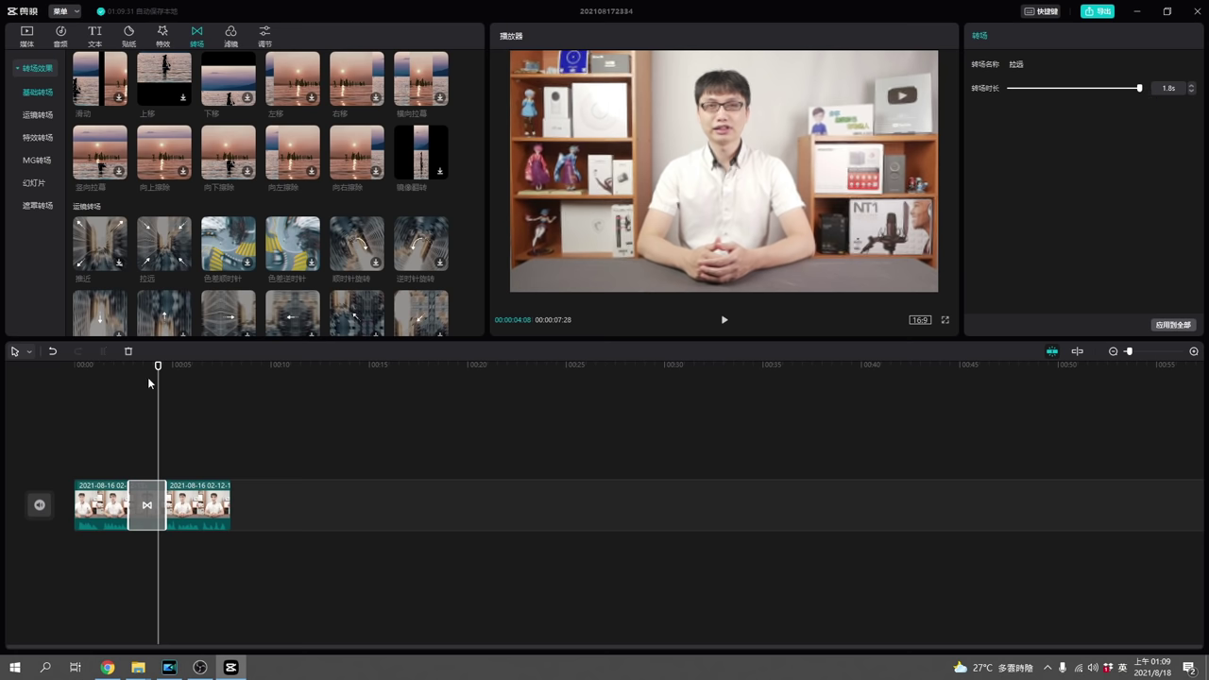
pyautogui.click(121, 363)
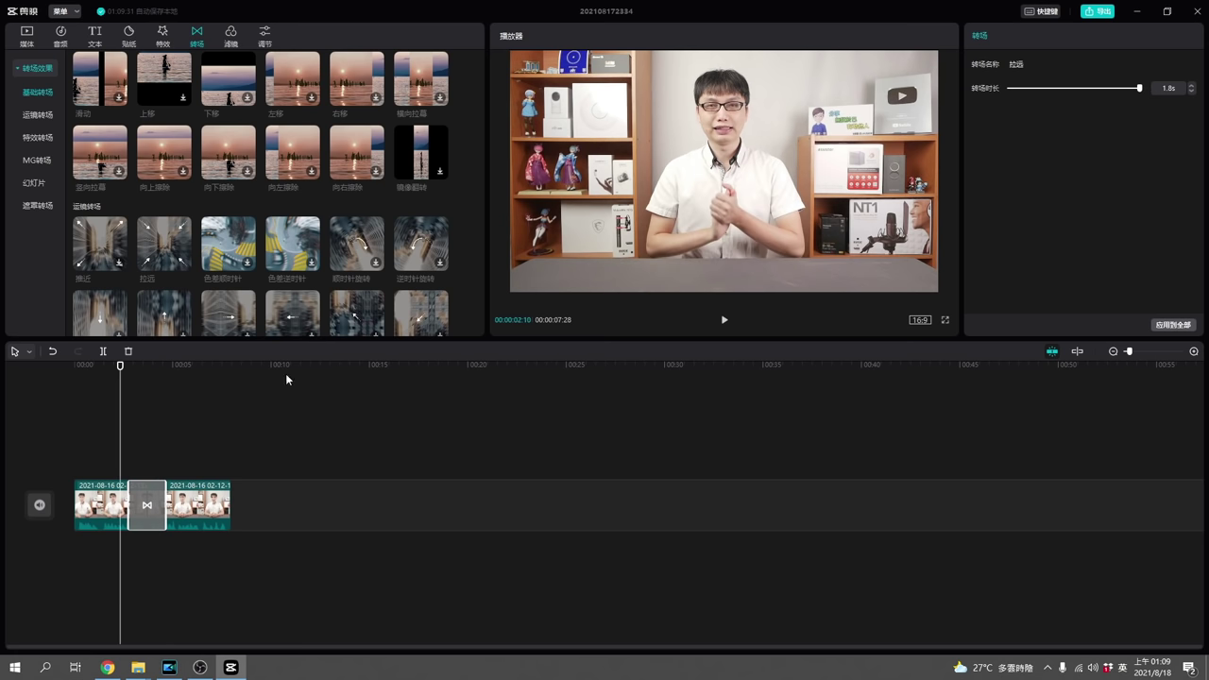
pyautogui.click(725, 324)
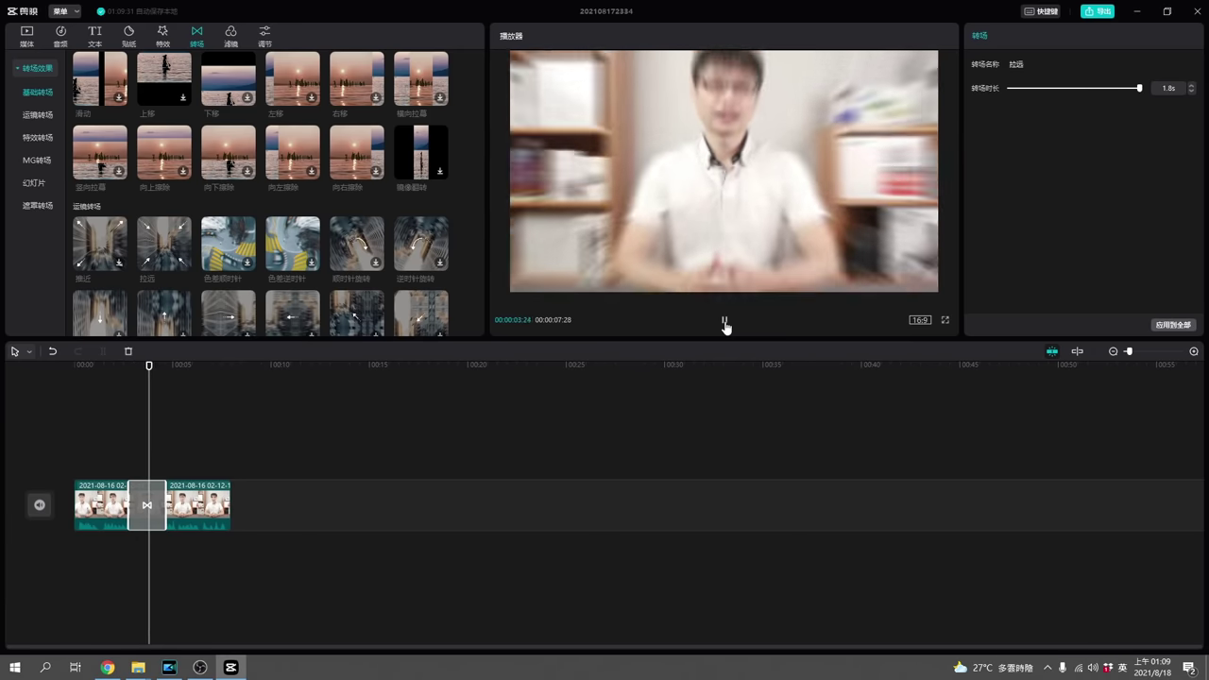
pyautogui.click(725, 323)
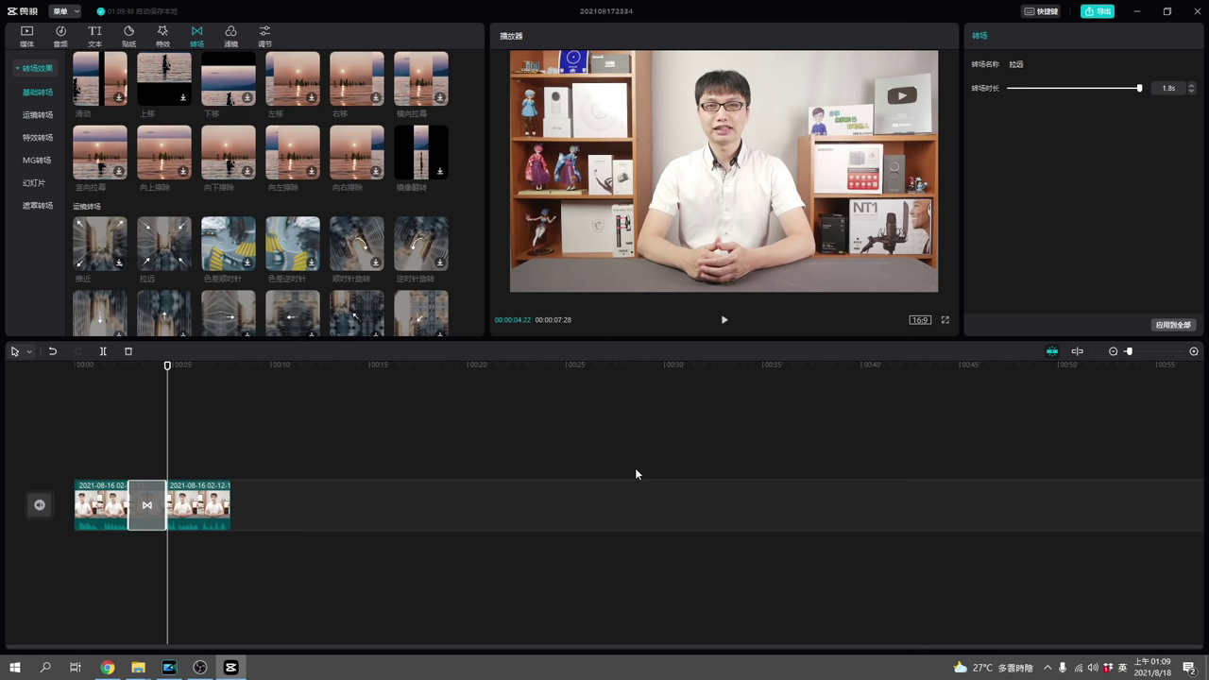
# - Import the five photos from P_20201114_080550.jpg to P_20201114_091019.jpg in the 剪映 folder into the project's media
pyautogui.click(27, 37)
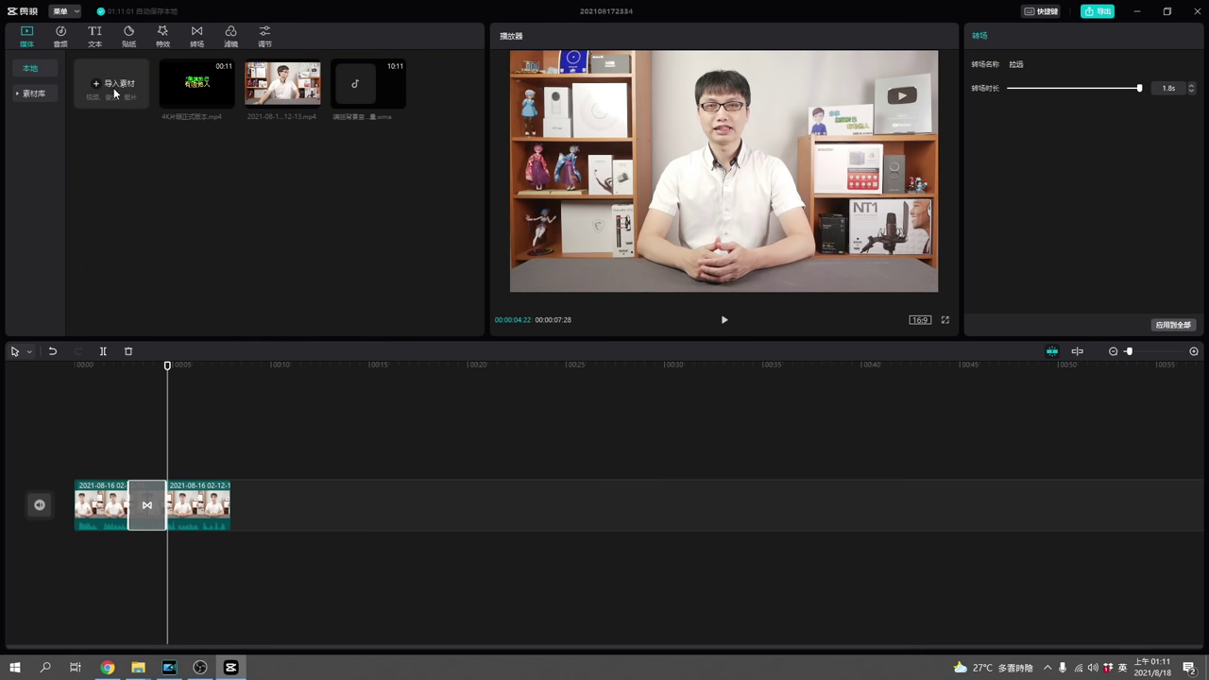
pyautogui.click(113, 88)
pyautogui.click(299, 128)
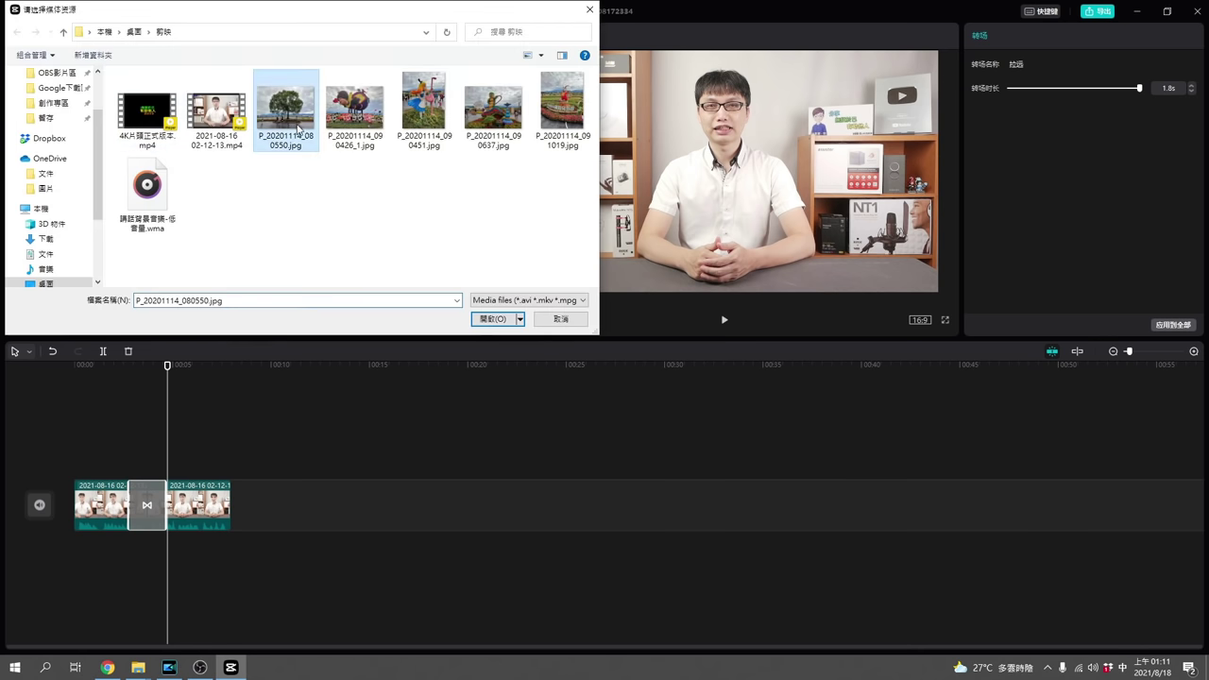
pyautogui.keyDown('shift'); pyautogui.click(571, 118); pyautogui.keyUp('shift')
pyautogui.click(483, 319)
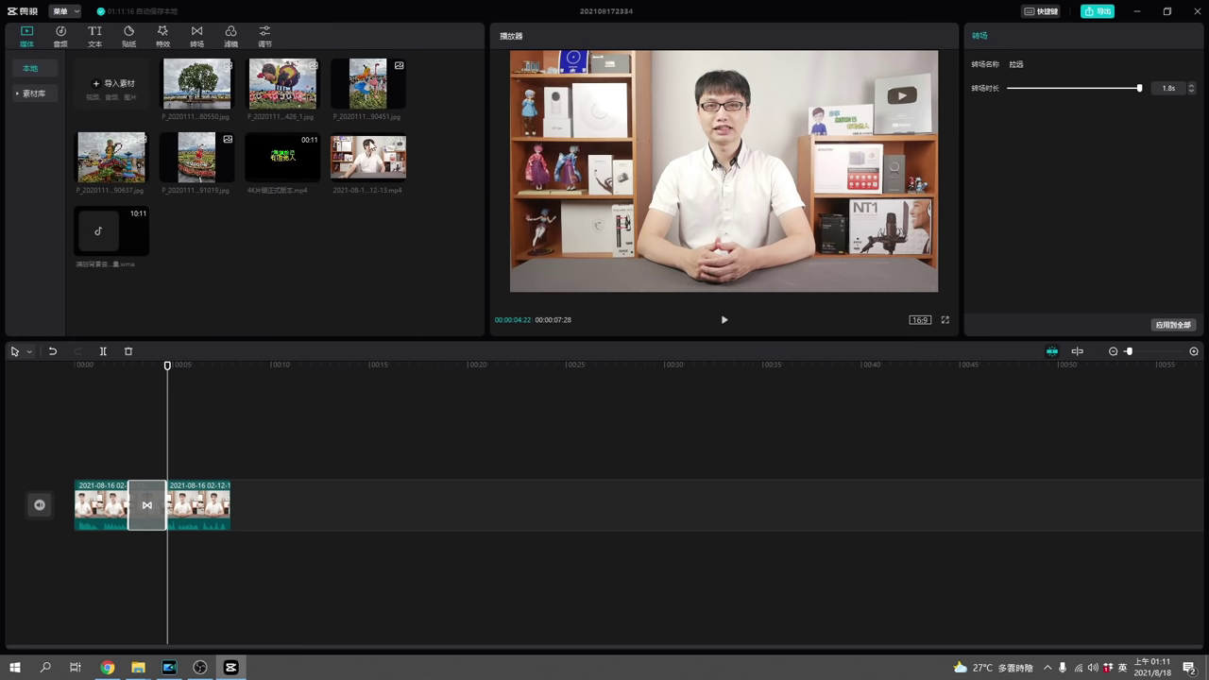
pyautogui.click(194, 90)
pyautogui.keyDown('ctrl'); pyautogui.click(307, 97); pyautogui.keyUp('ctrl')
pyautogui.keyDown('ctrl'); pyautogui.click(368, 86); pyautogui.keyUp('ctrl')
pyautogui.keyDown('ctrl'); pyautogui.click(116, 156); pyautogui.keyUp('ctrl')
pyautogui.keyDown('ctrl'); pyautogui.click(197, 154); pyautogui.keyUp('ctrl')
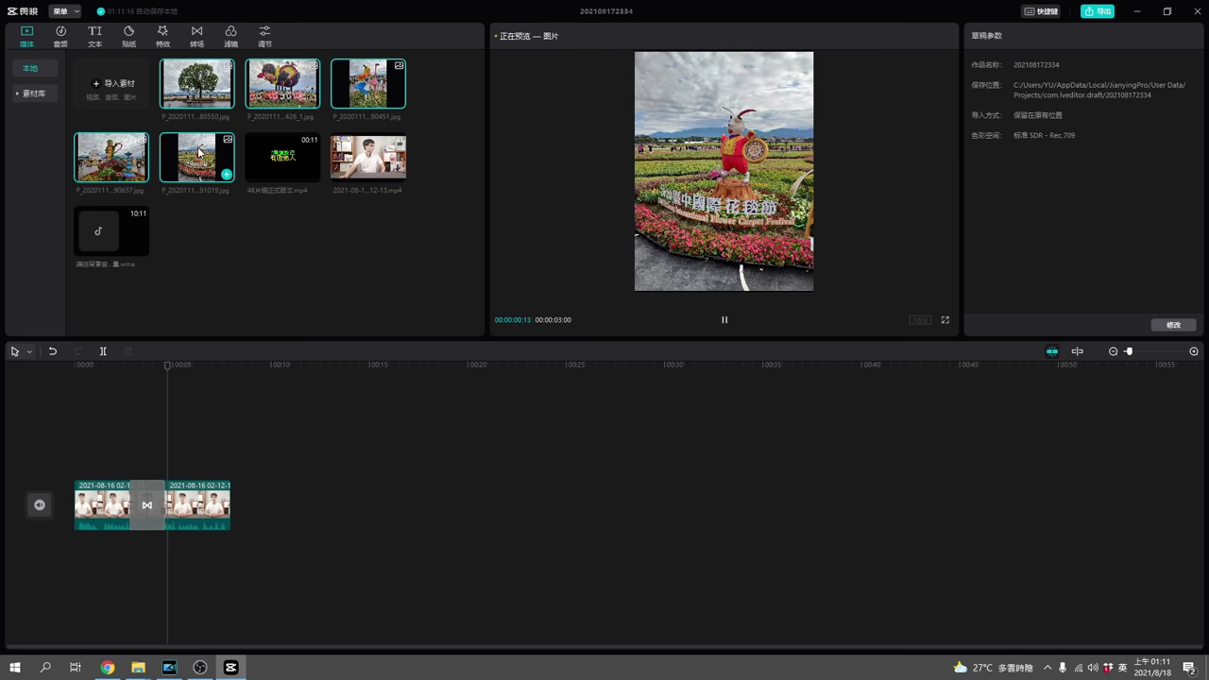
pyautogui.click(291, 236)
pyautogui.click(196, 97)
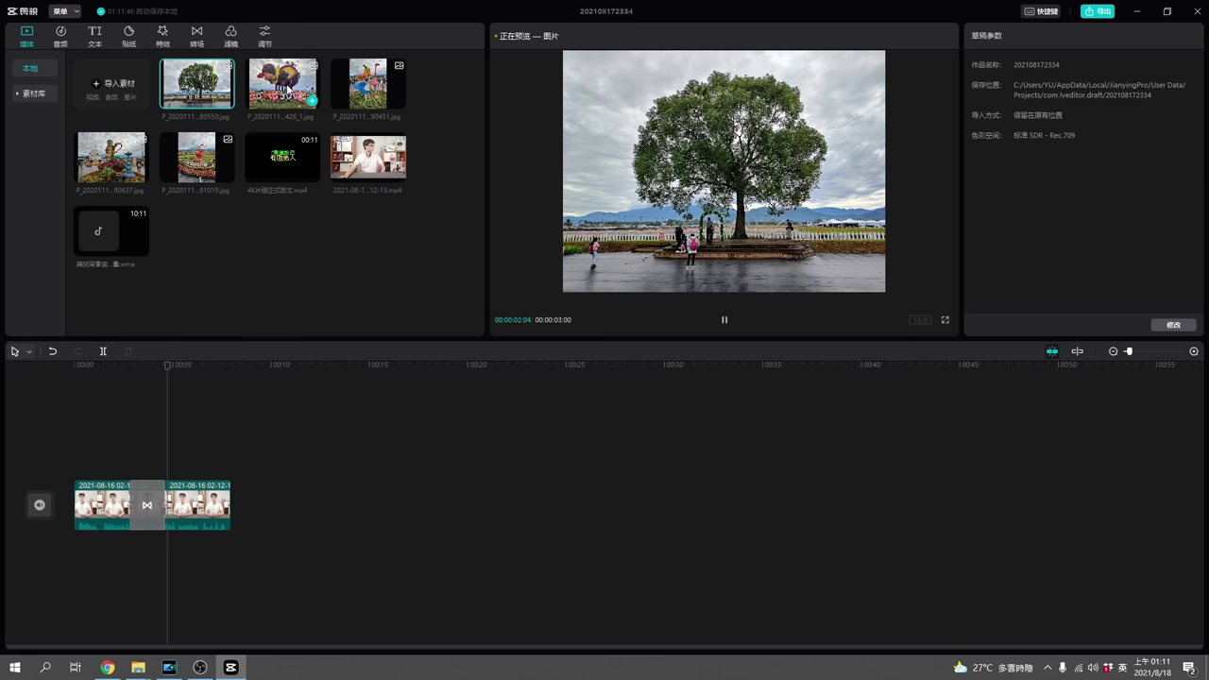
pyautogui.click(288, 88)
pyautogui.click(354, 92)
pyautogui.click(102, 162)
pyautogui.click(219, 245)
# - Select all five imported photos and place them on the main track directly after the second presenter clip
pyautogui.click(201, 83)
pyautogui.keyDown('shift'); pyautogui.click(193, 168); pyautogui.keyUp('shift')
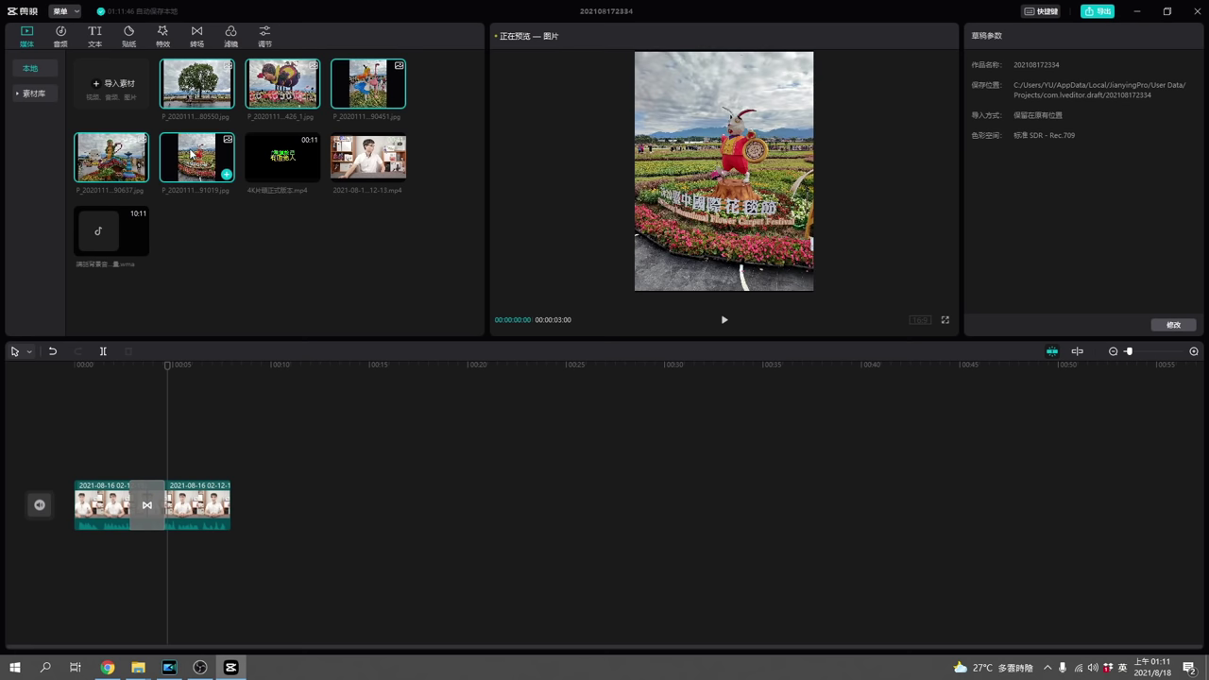
pyautogui.moveTo(189, 149); pyautogui.dragTo(231, 506)
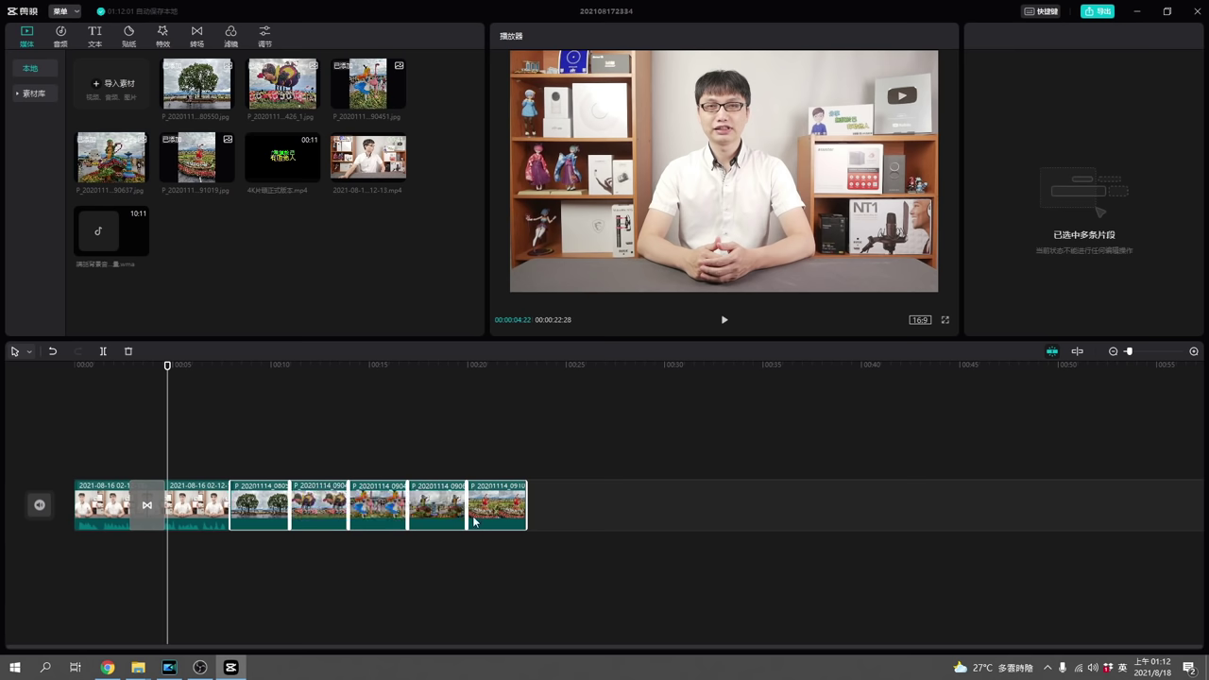
pyautogui.click(543, 444)
# - Reorder the photos on the timeline so P_20201114_090451 and then P_20201114_090637 come before P_20201114_090426_1
pyautogui.moveTo(383, 514); pyautogui.dragTo(324, 510)
pyautogui.click(435, 512)
pyautogui.moveTo(436, 512); pyautogui.dragTo(368, 512)
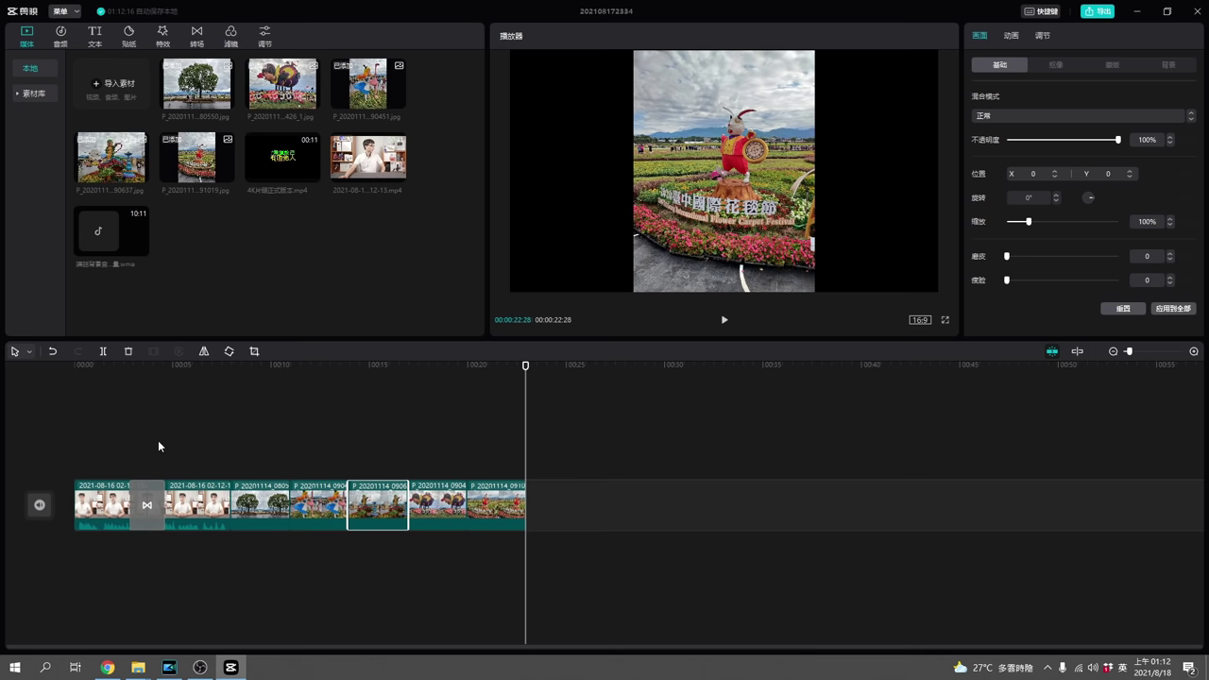
# - Delete both presenter clips together with their transition, leaving only the photos on the timeline
pyautogui.moveTo(94, 446); pyautogui.dragTo(195, 570)
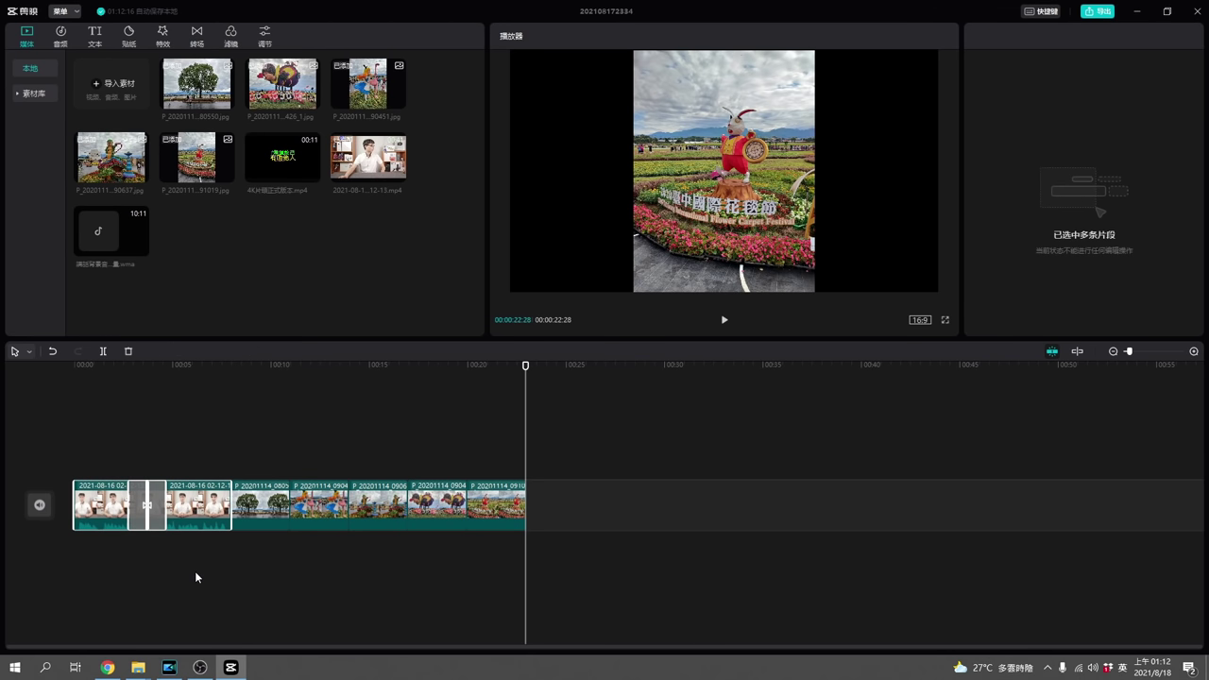
pyautogui.press('Delete')
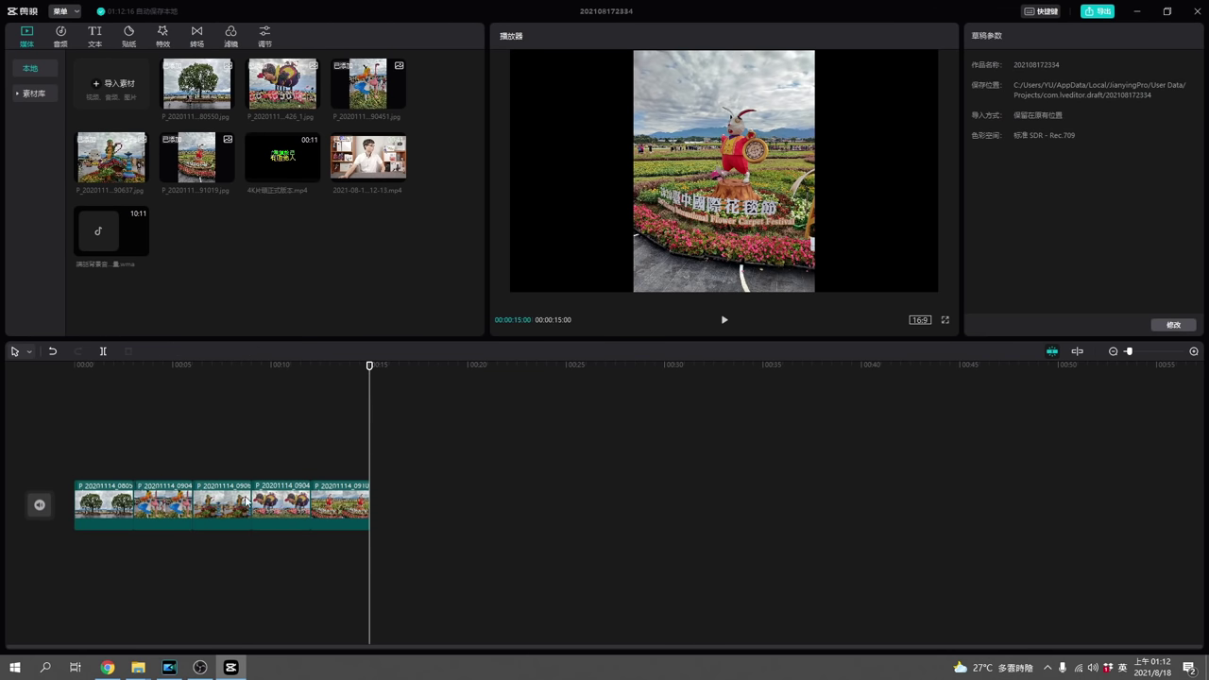
# - Extend the last photo clip on the timeline to 00:00:05:21, and then shorten it to 00:00:04:05
pyautogui.click(123, 511)
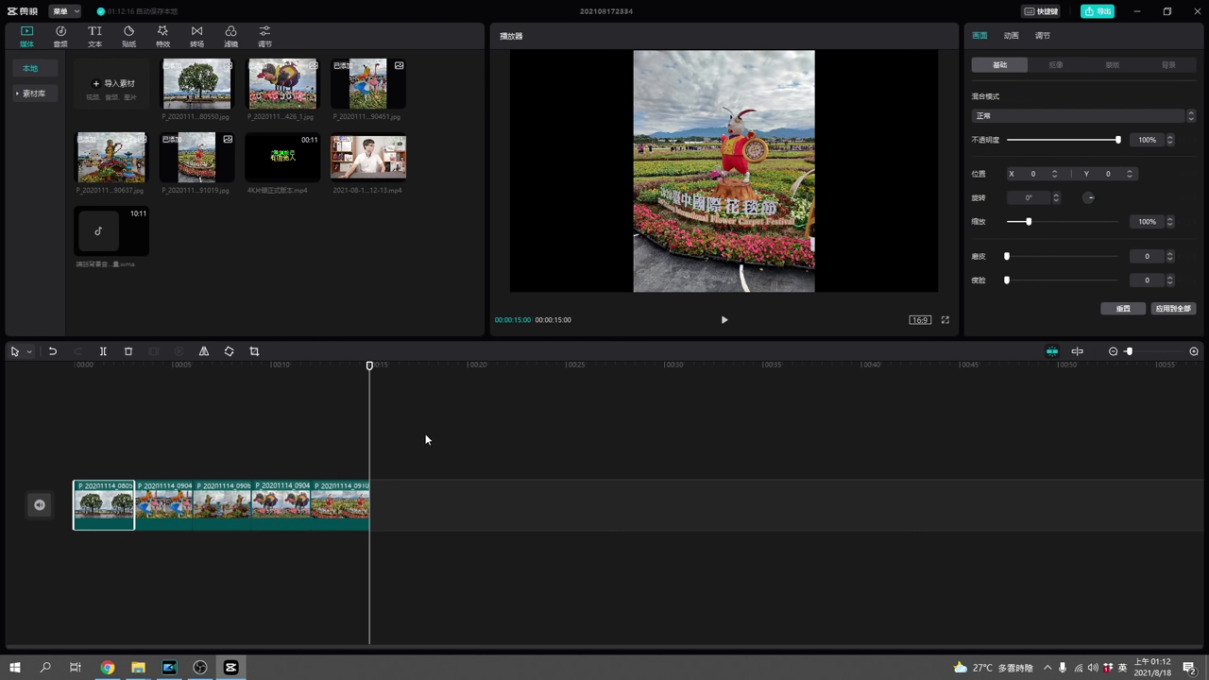
pyautogui.click(342, 513)
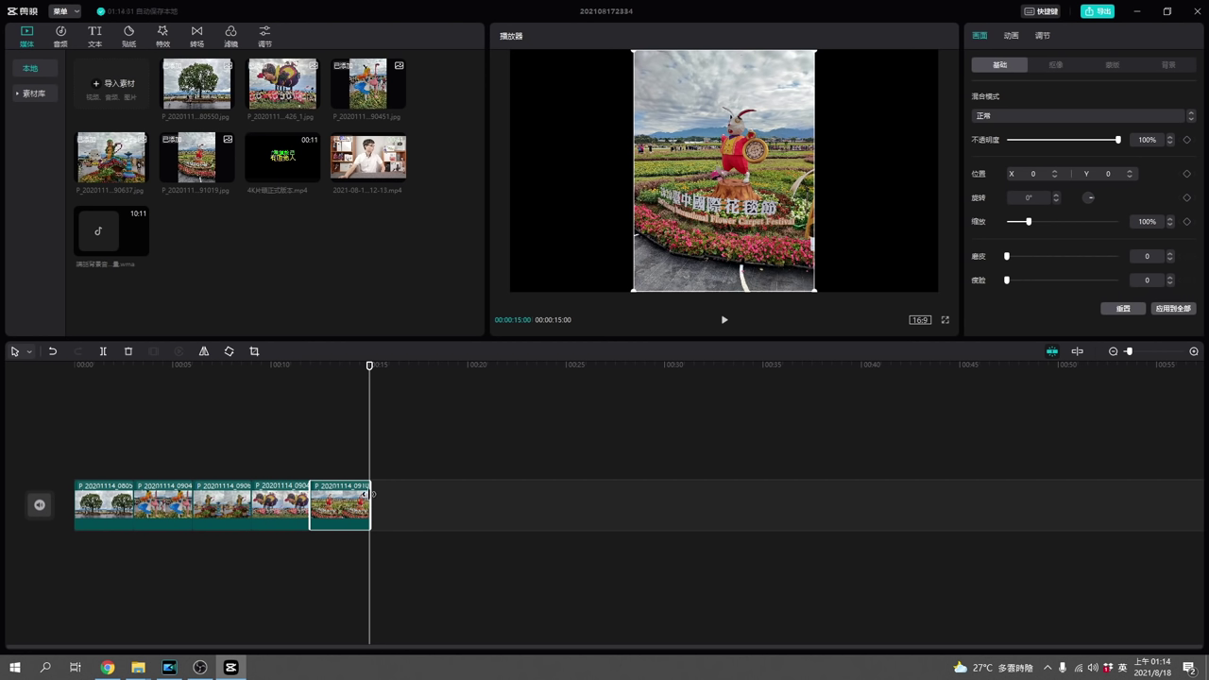
pyautogui.moveTo(373, 505); pyautogui.dragTo(441, 509)
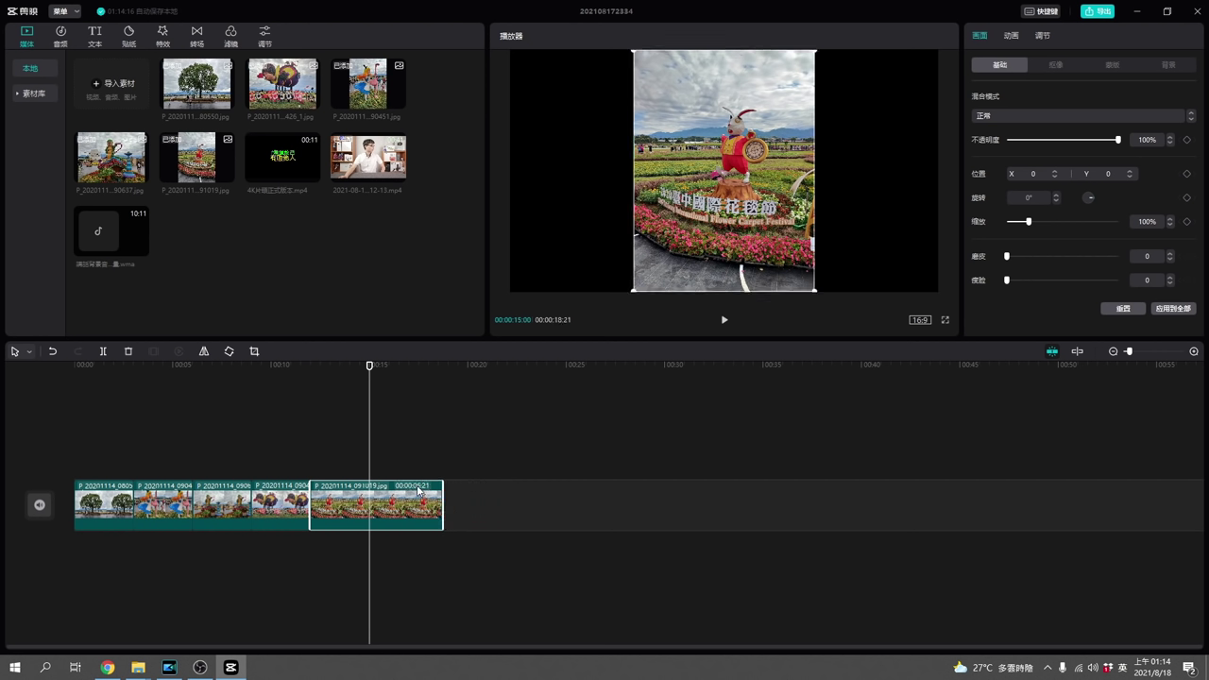
pyautogui.moveTo(442, 499); pyautogui.dragTo(393, 500)
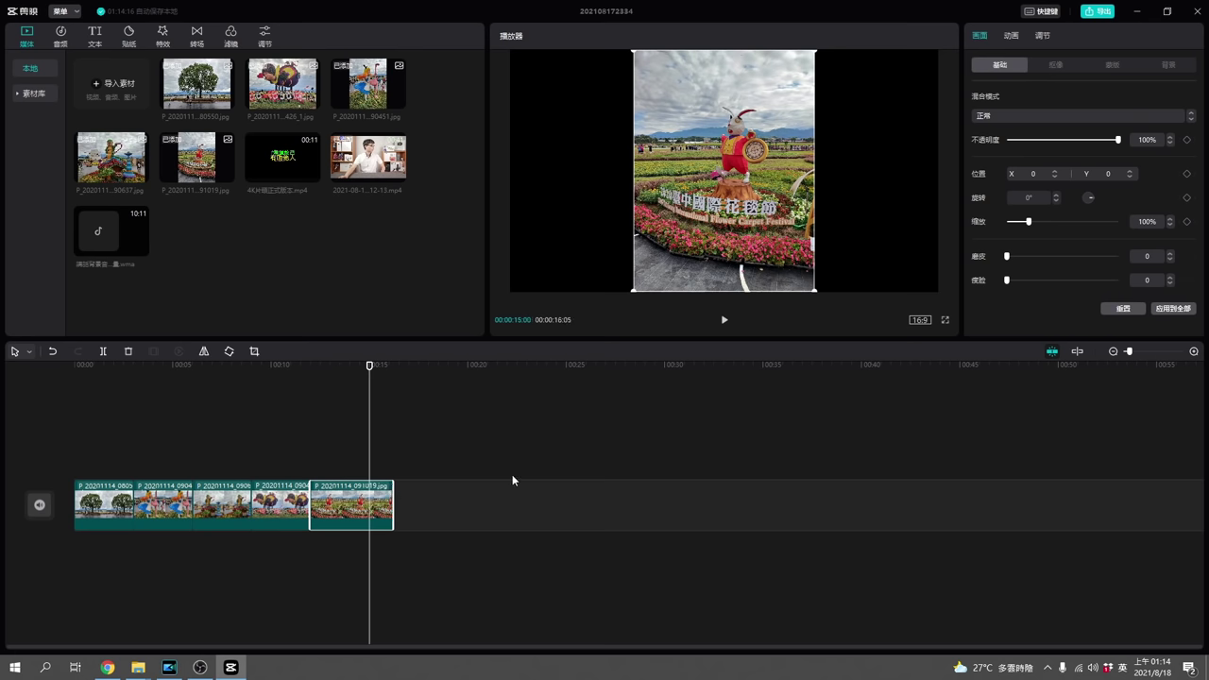
# - Shorten the first photo clip, the tree picture, by trimming its end to about 2 seconds
pyautogui.moveTo(1131, 354); pyautogui.dragTo(1149, 352)
pyautogui.moveTo(602, 652); pyautogui.dragTo(553, 656)
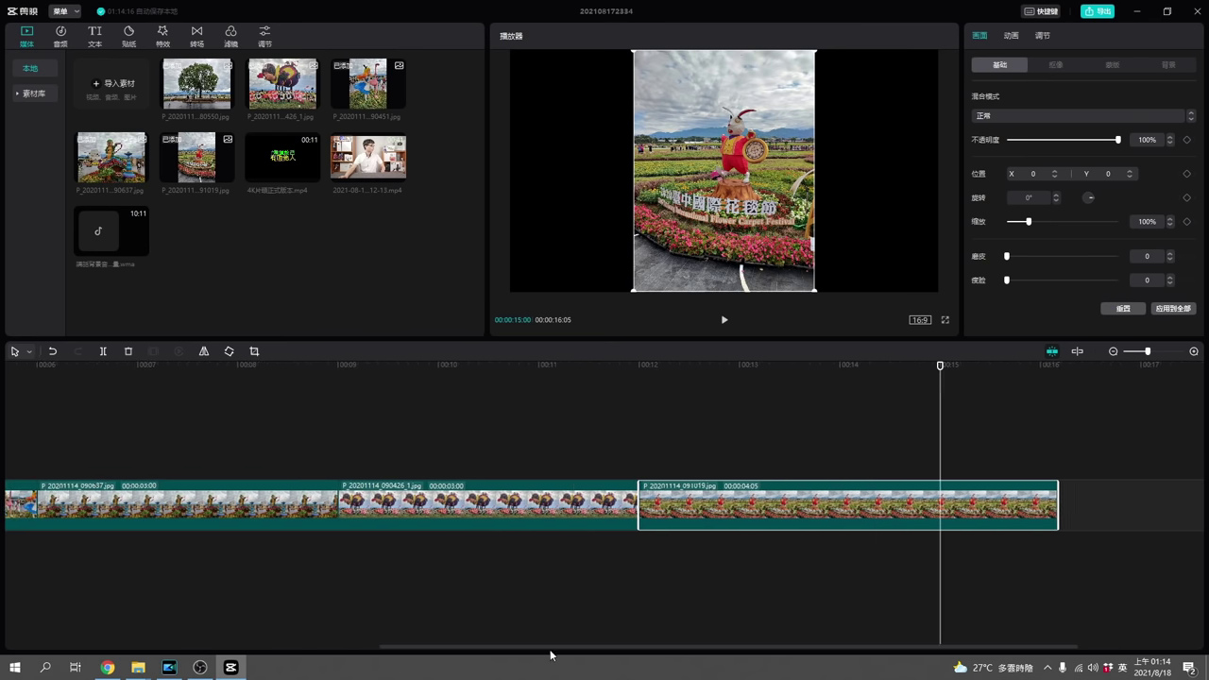
pyautogui.moveTo(405, 654); pyautogui.dragTo(103, 654)
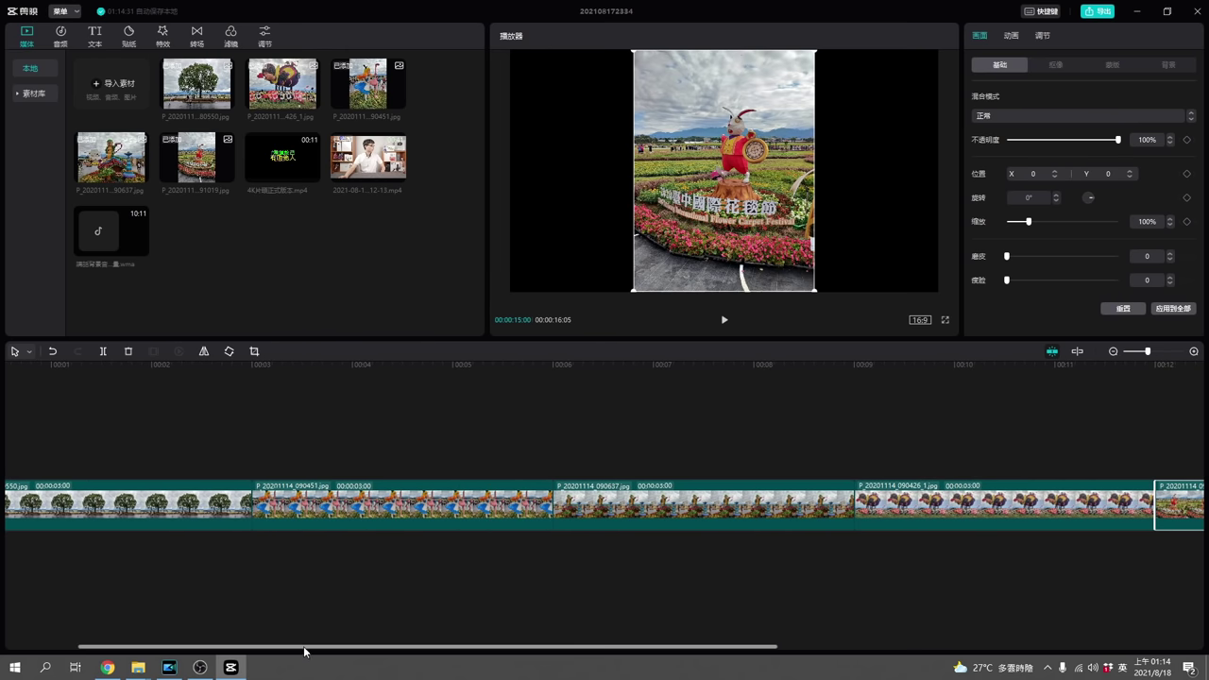
pyautogui.moveTo(305, 651); pyautogui.dragTo(197, 594)
pyautogui.moveTo(373, 505); pyautogui.dragTo(279, 517)
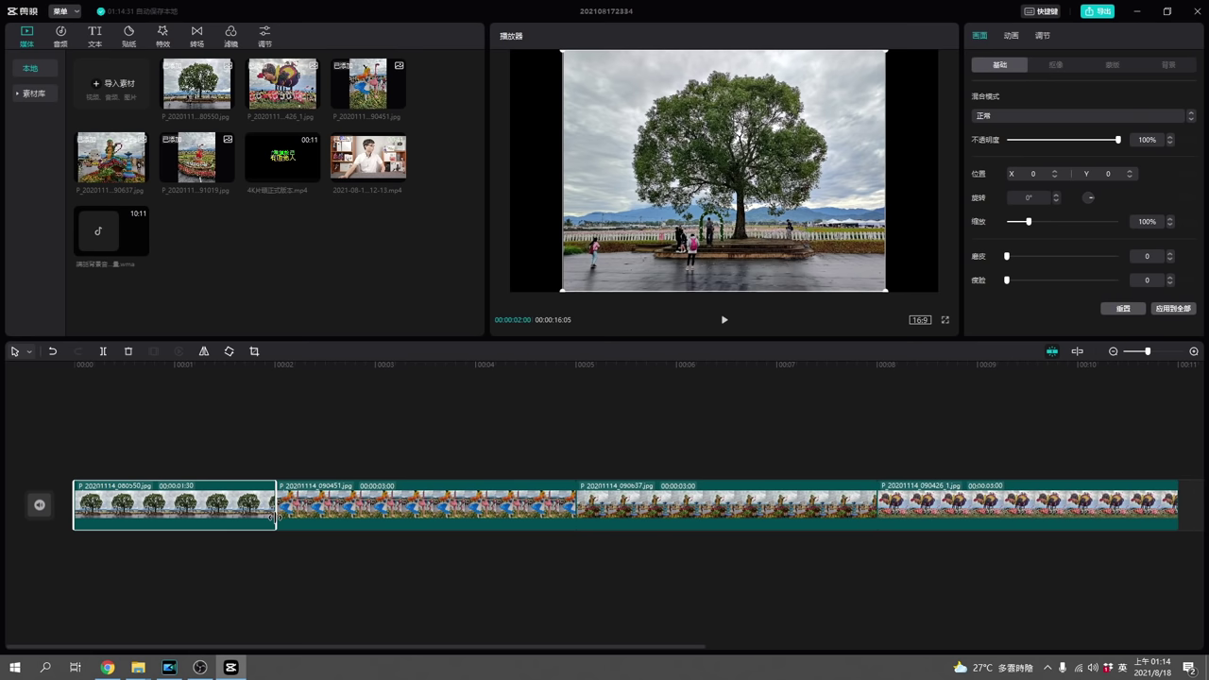
# - Try to lengthen the second photo clip on the timeline, P_20201114_090451, by extending its end
pyautogui.click(527, 506)
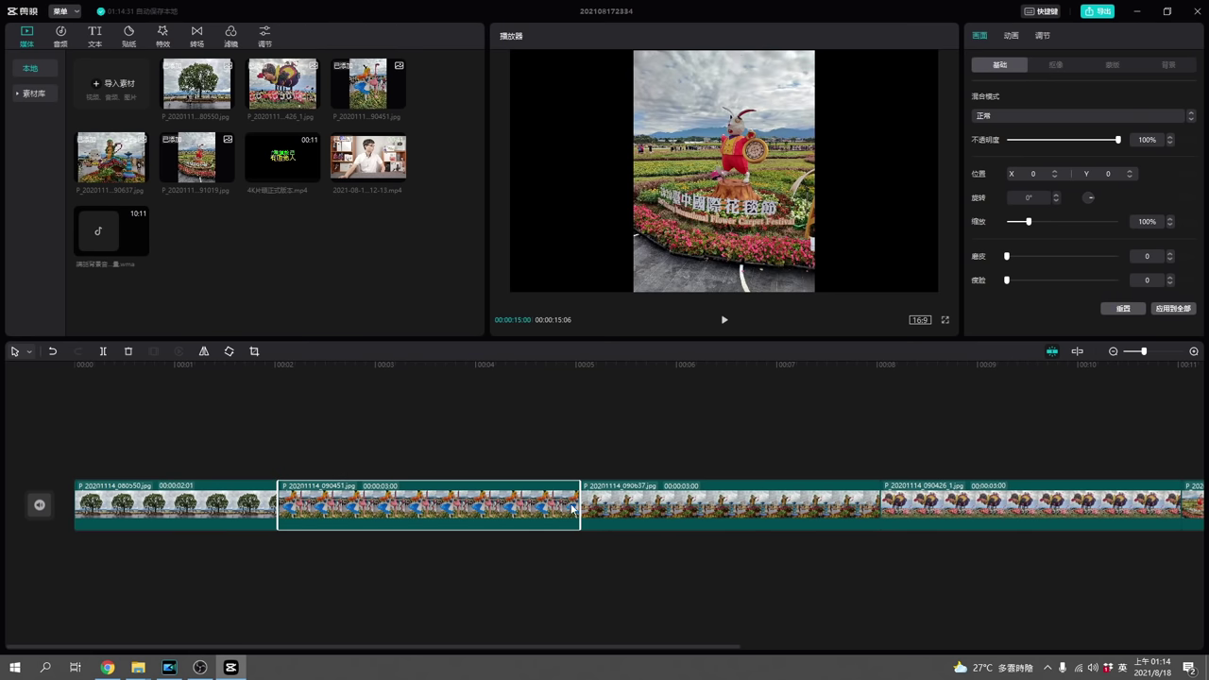
pyautogui.moveTo(578, 508); pyautogui.dragTo(705, 508)
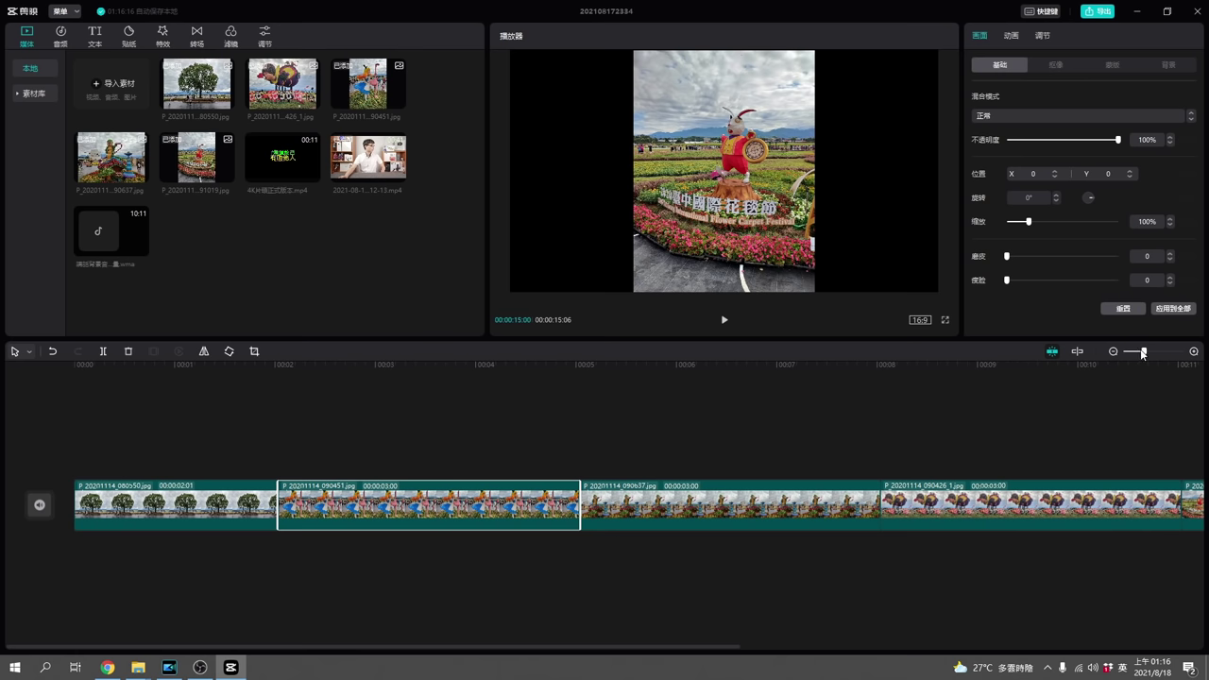
# - Delete all the photo clips from the timeline at once
pyautogui.moveTo(1143, 352); pyautogui.dragTo(1137, 353)
pyautogui.moveTo(987, 448); pyautogui.dragTo(135, 596)
pyautogui.press('Delete')
# - Add the five imported photos to the empty timeline together, starting at the beginning
pyautogui.click(213, 97)
pyautogui.keyDown('shift'); pyautogui.click(196, 176); pyautogui.keyUp('shift')
pyautogui.moveTo(196, 175); pyautogui.dragTo(58, 525)
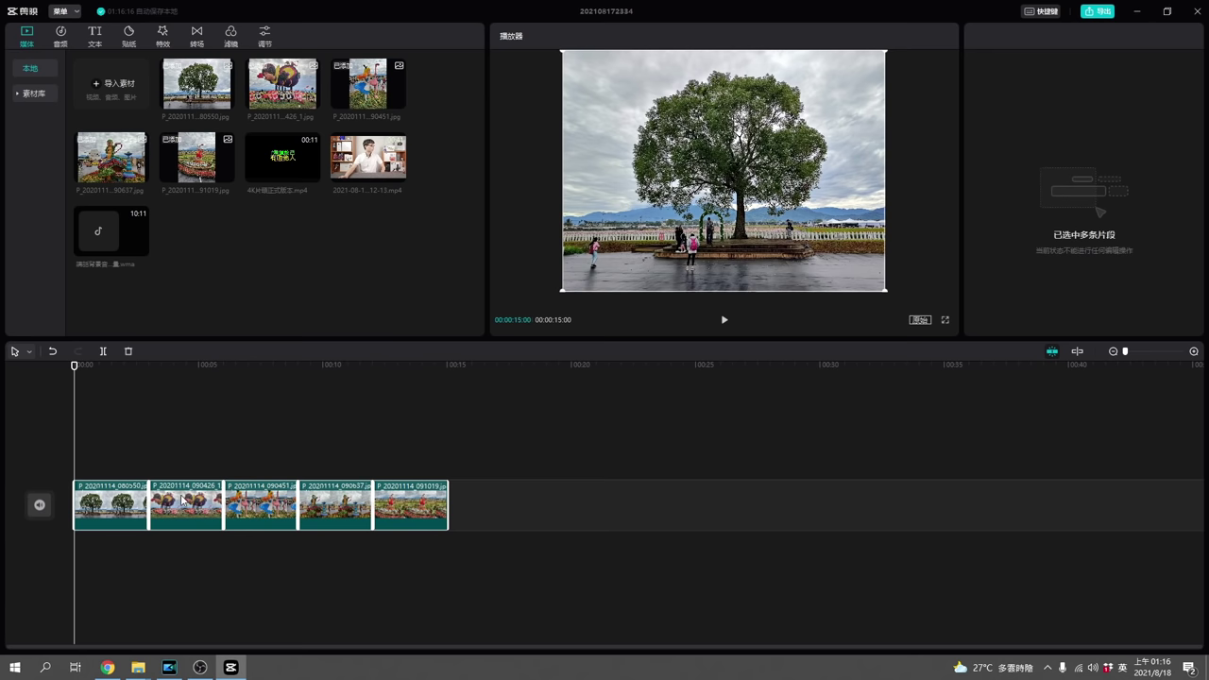
pyautogui.click(422, 441)
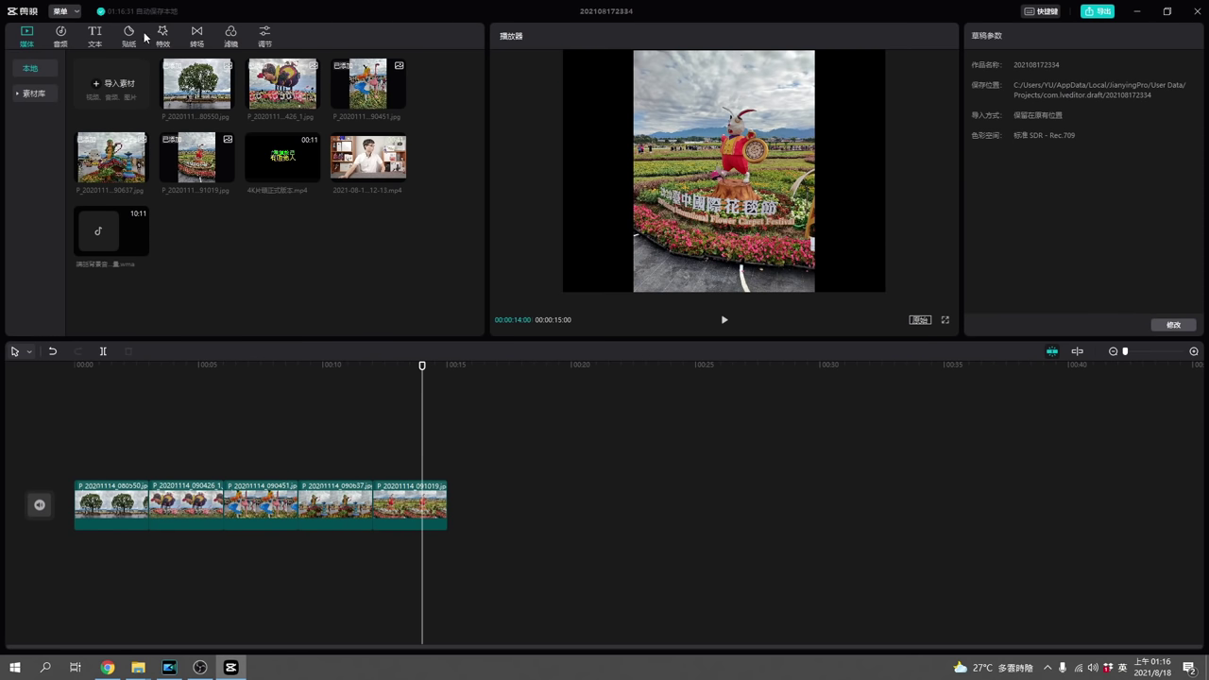
# - Add the 滑动 transition between the first and second photos and the 拉远 transition between the second and third
pyautogui.click(199, 35)
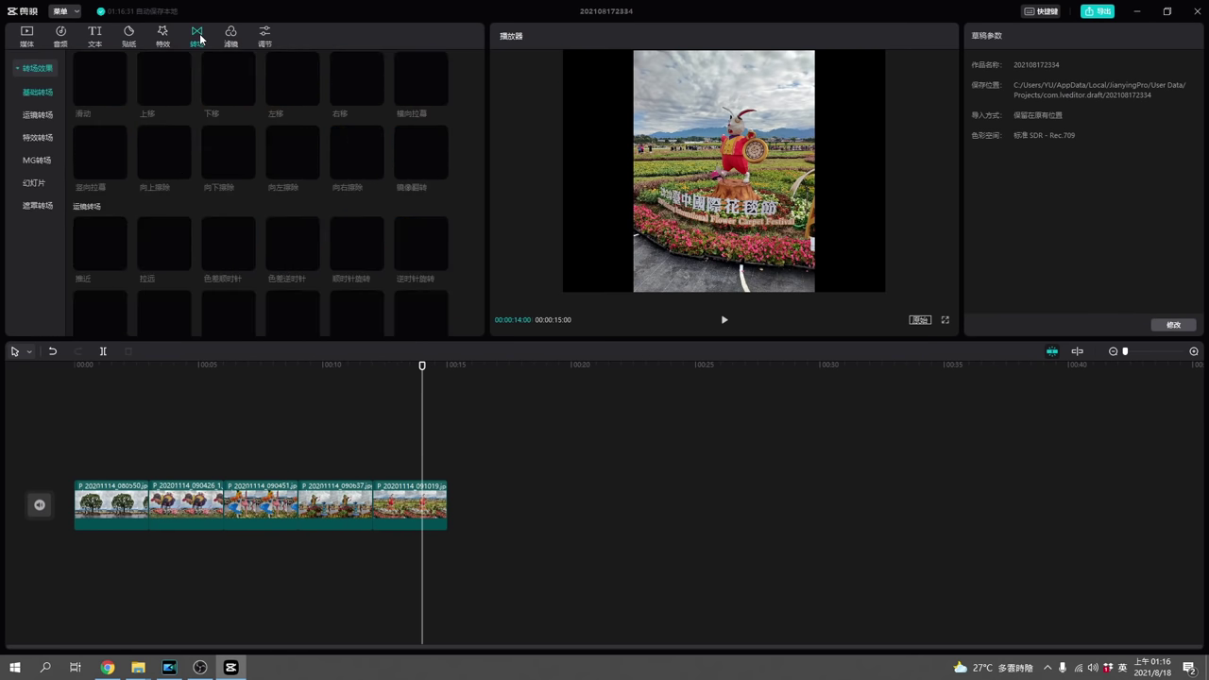
pyautogui.moveTo(96, 85)
pyautogui.mouseDown()
pyautogui.moveTo(141, 532)
pyautogui.moveTo(106, 94)
pyautogui.mouseUp()
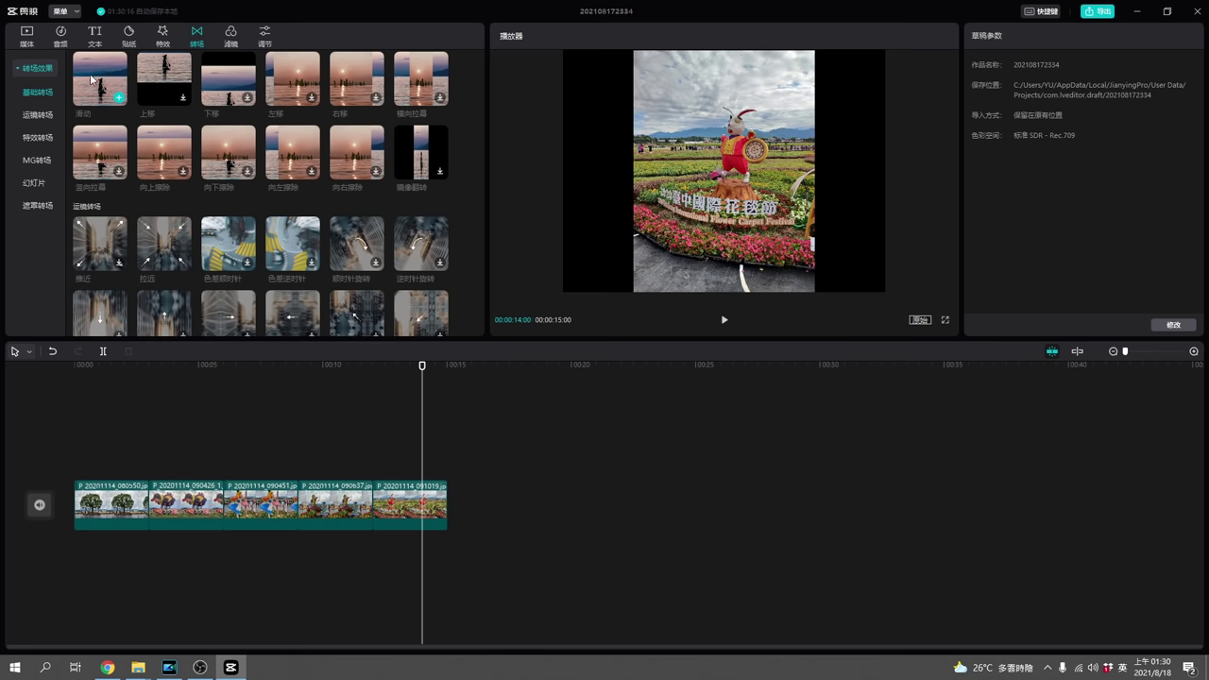
pyautogui.moveTo(106, 94)
pyautogui.mouseDown()
pyautogui.moveTo(158, 493)
pyautogui.moveTo(146, 497)
pyautogui.mouseUp()
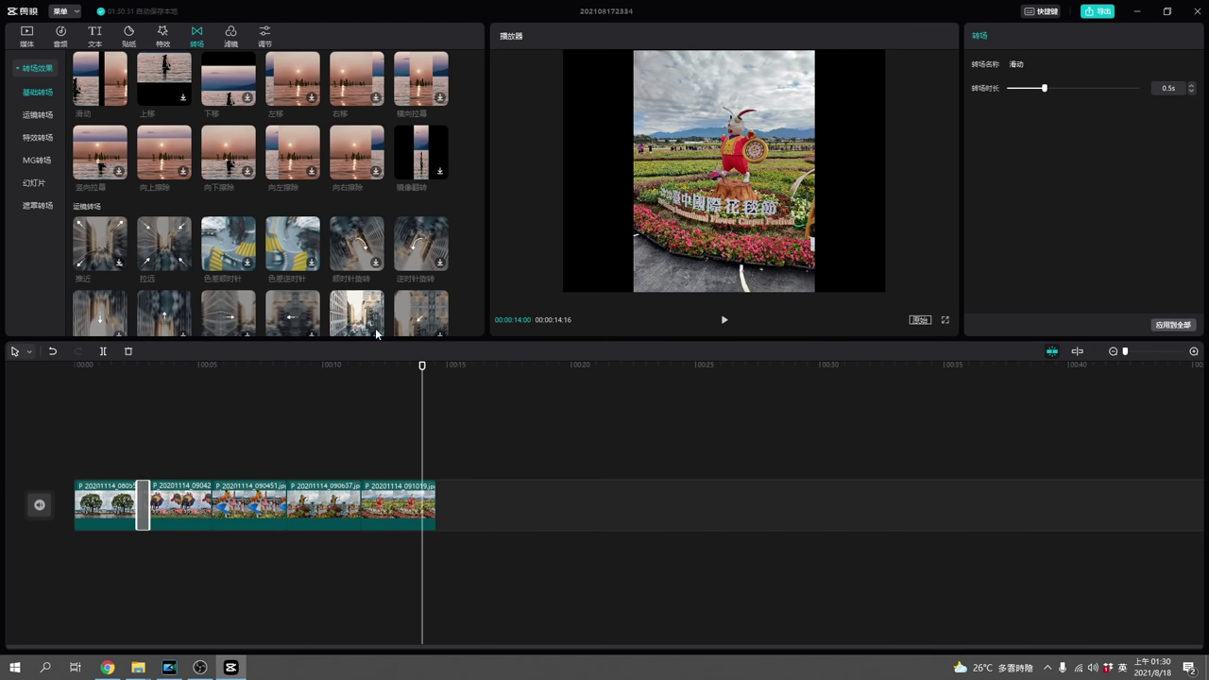
pyautogui.click(292, 244)
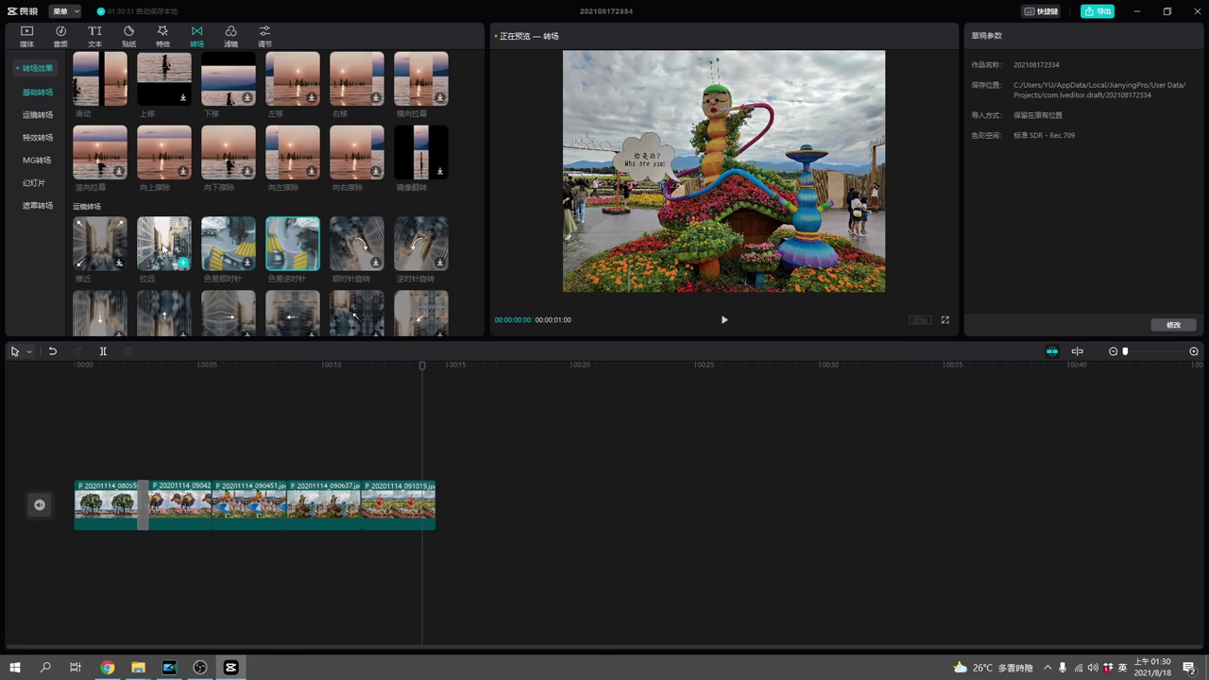
pyautogui.moveTo(163, 248)
pyautogui.mouseDown()
pyautogui.moveTo(217, 473)
pyautogui.moveTo(214, 509)
pyautogui.mouseUp()
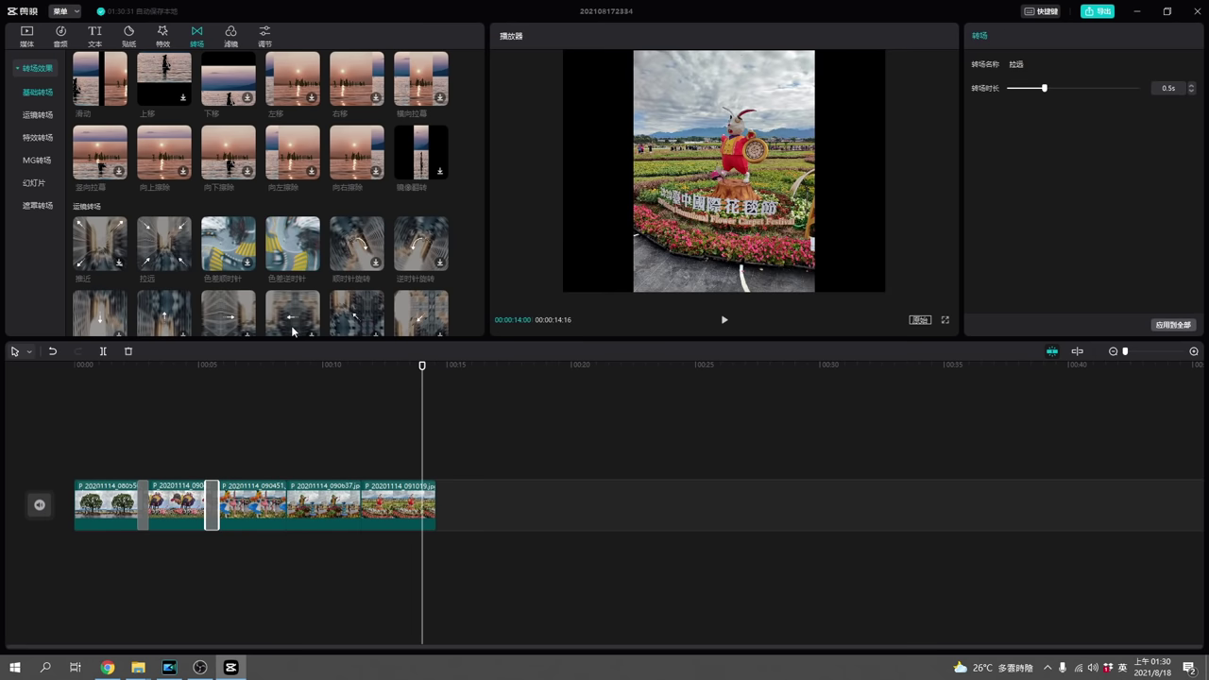
# - Add the 色差逆时针 transition between the third and fourth photos and the 镜像翻转 transition between the fourth and fifth
pyautogui.moveTo(295, 250); pyautogui.dragTo(286, 506)
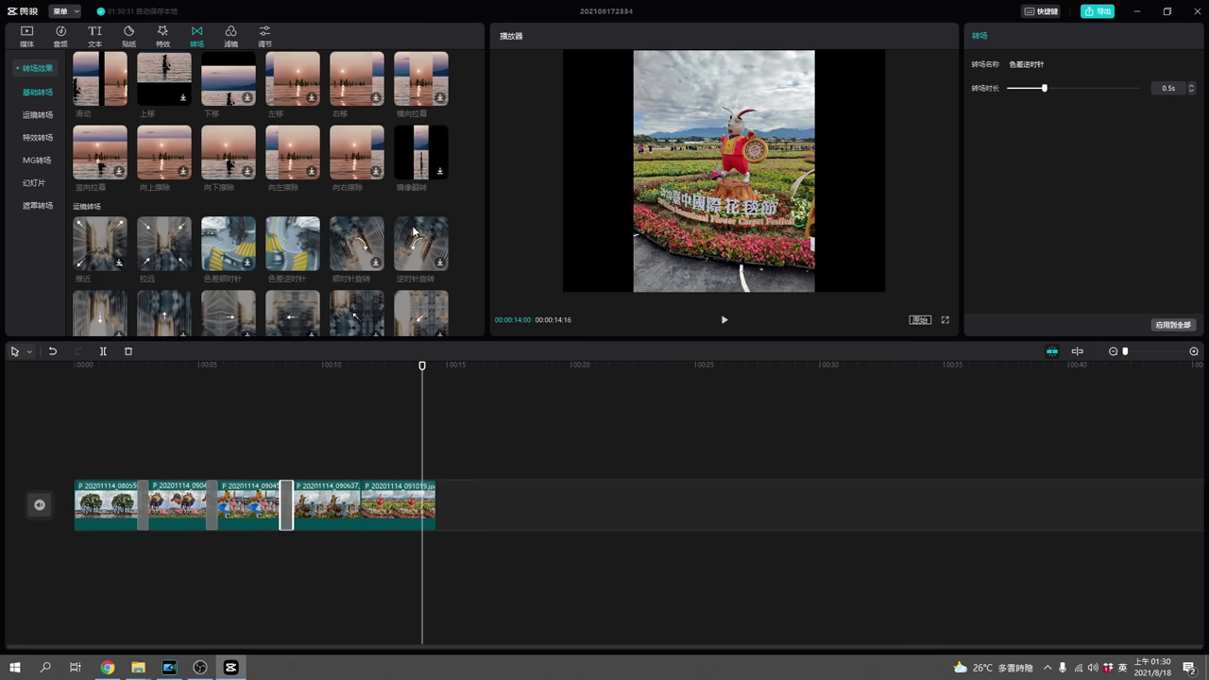
pyautogui.click(421, 156)
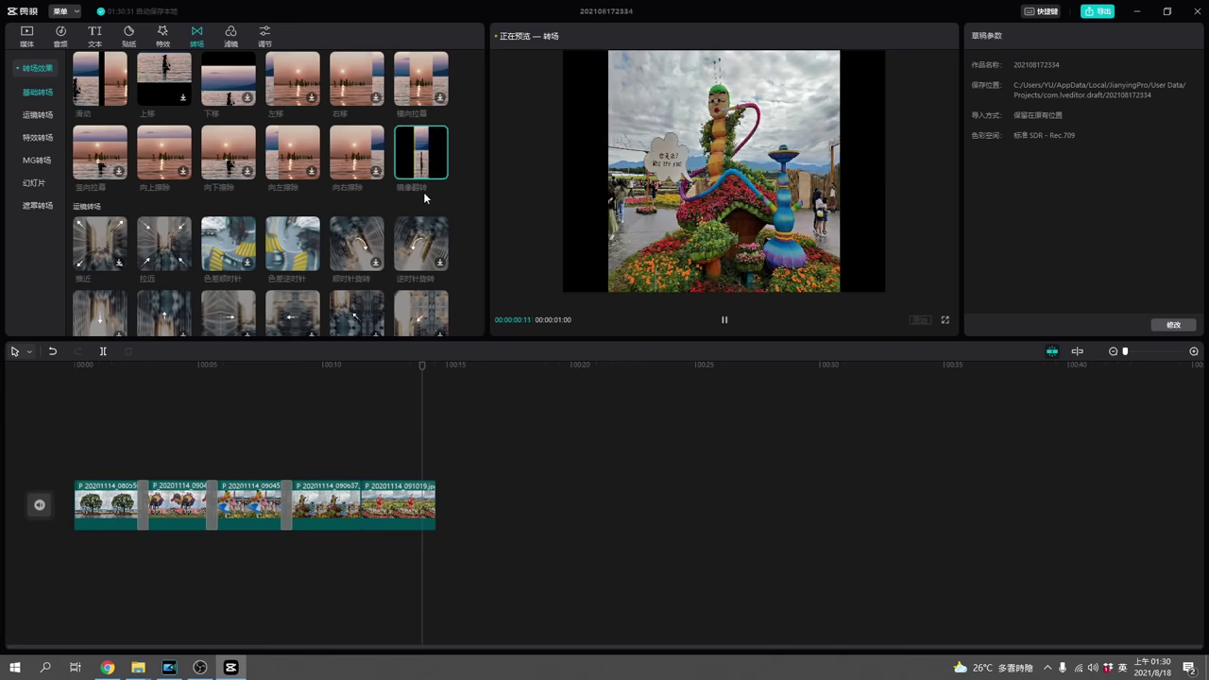
pyautogui.moveTo(420, 156); pyautogui.dragTo(361, 506)
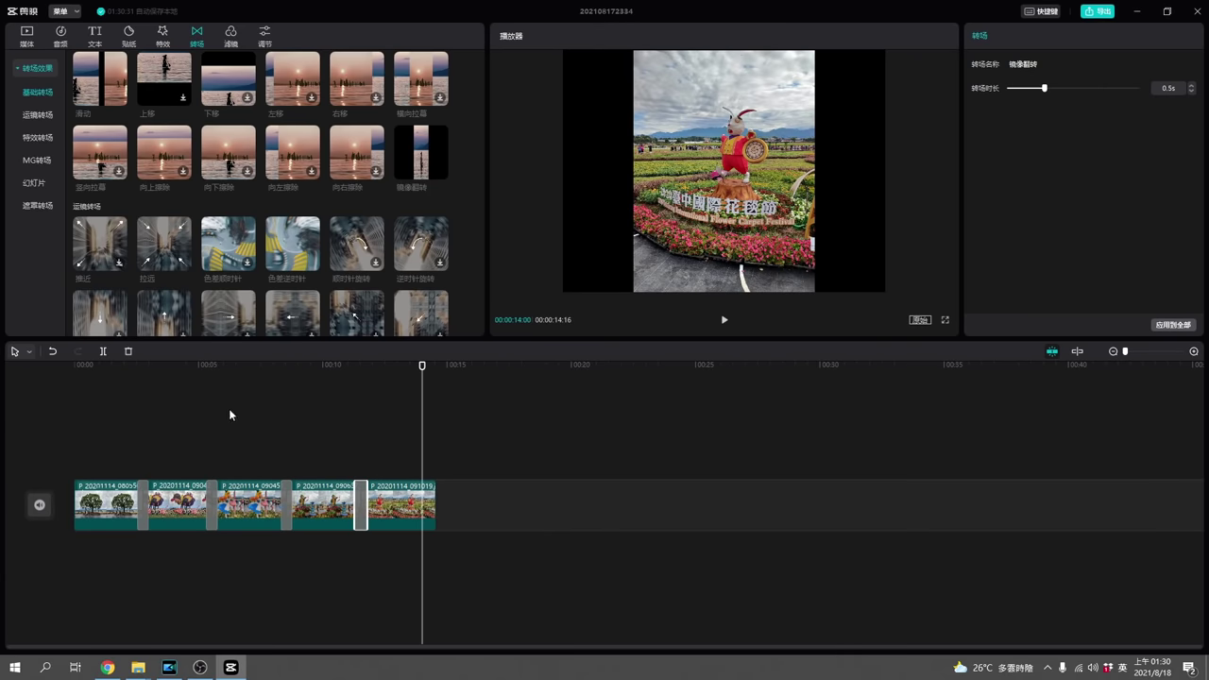
# - Play the photo sequence from the beginning to check the transitions between the photos
pyautogui.click(76, 365)
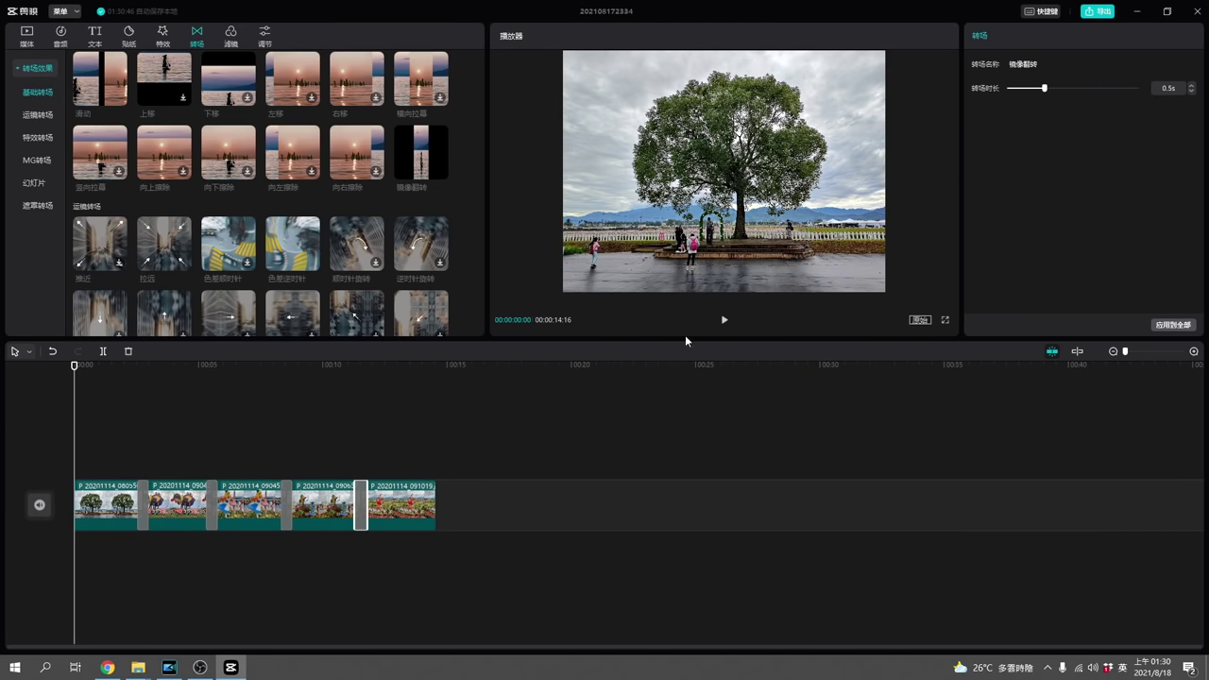
pyautogui.click(725, 321)
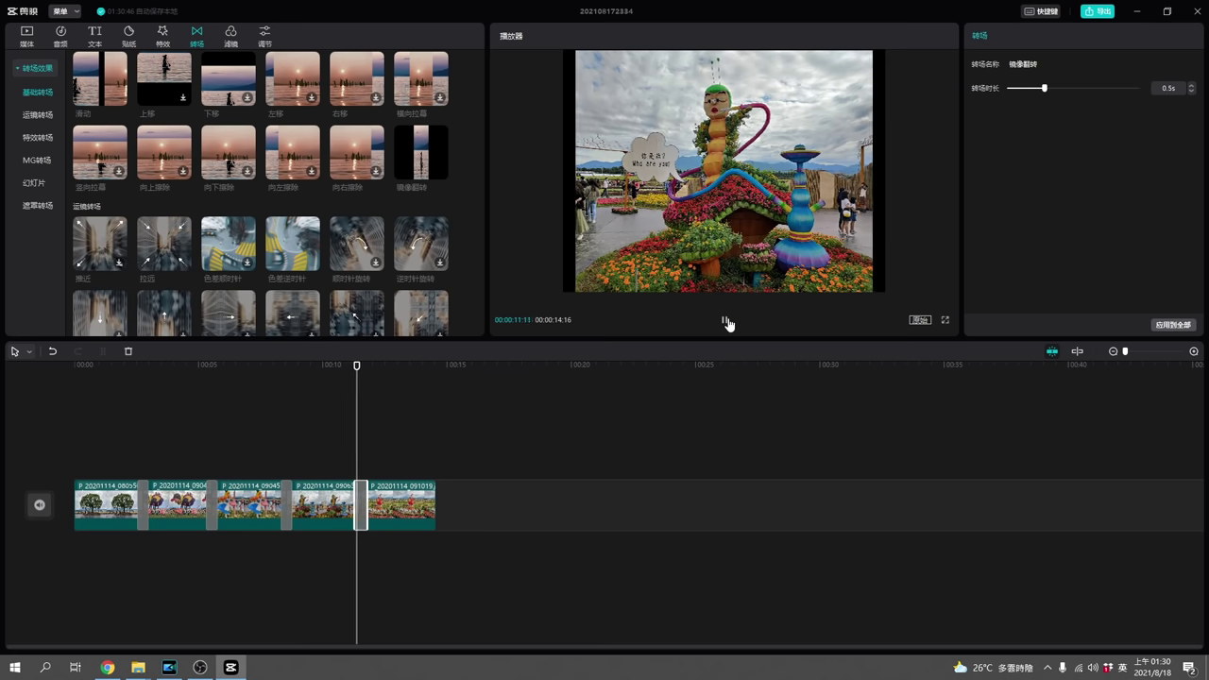
pyautogui.click(726, 322)
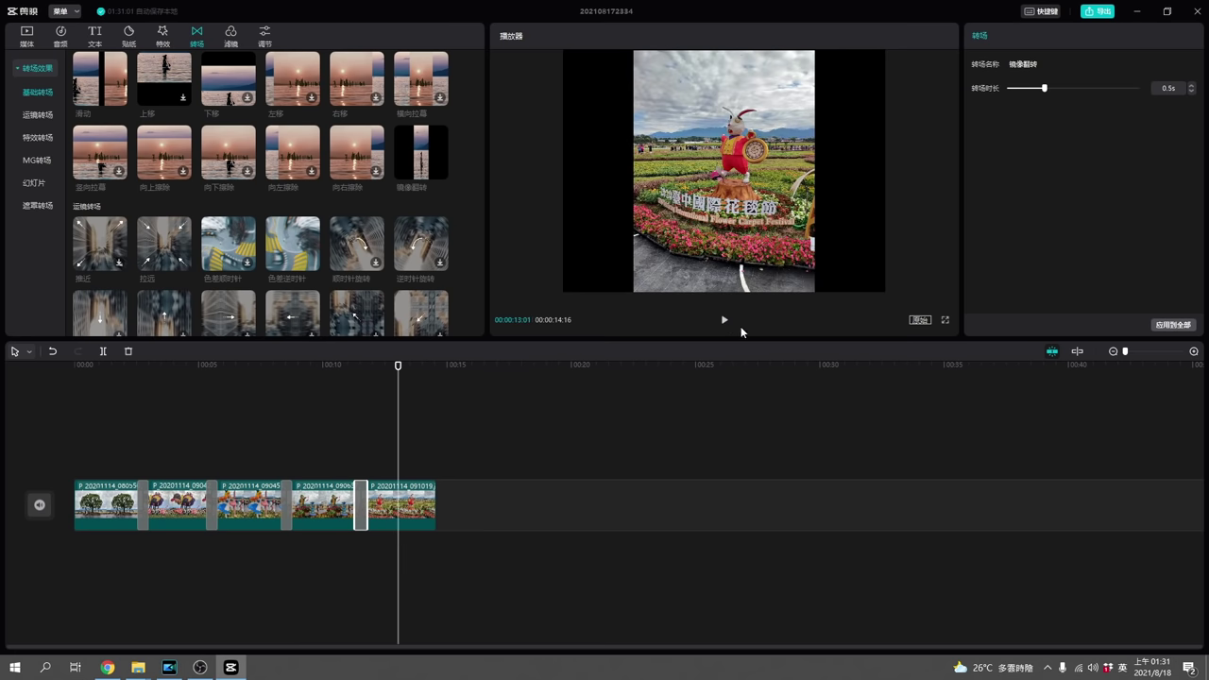
# - Import After_You.mp3 and place it on an audio track below the photos, starting at the beginning of the timeline
pyautogui.click(27, 41)
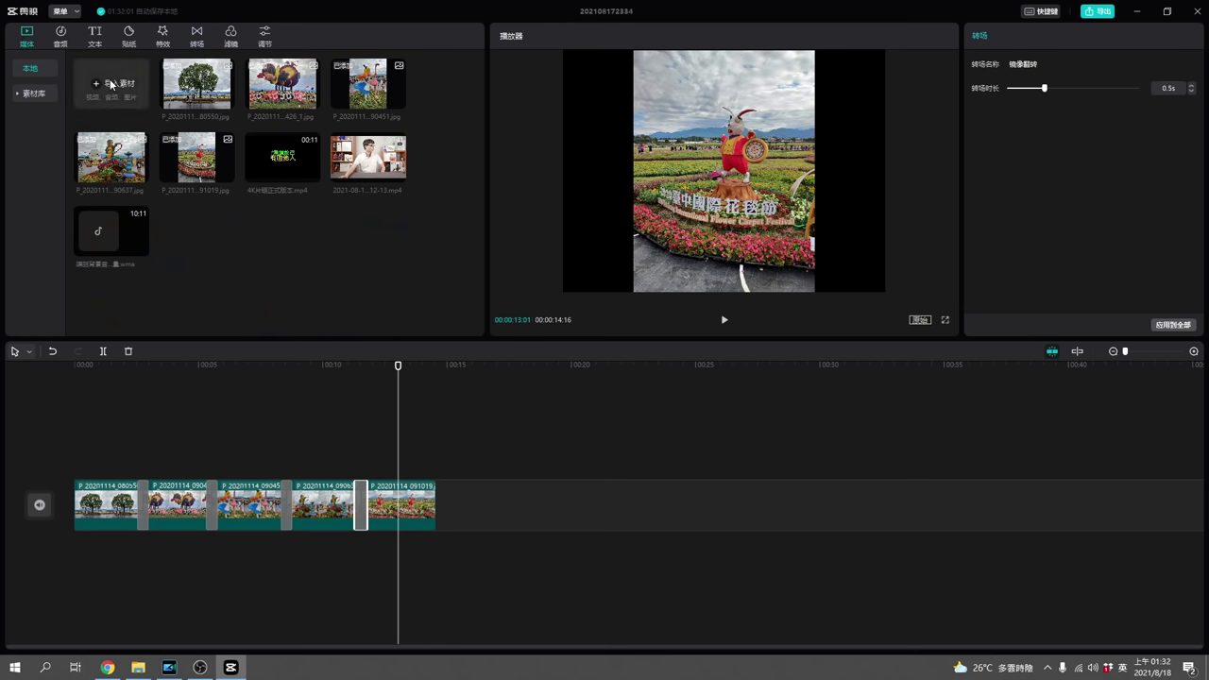
pyautogui.click(111, 84)
pyautogui.doubleClick(282, 106)
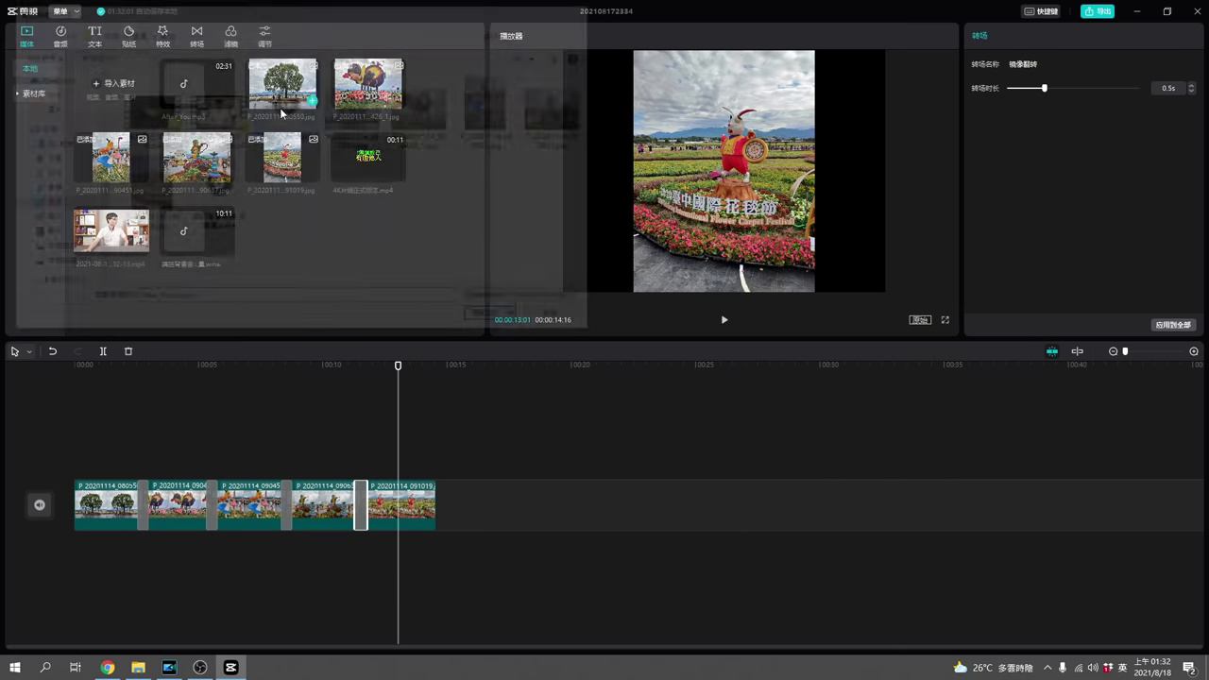
pyautogui.moveTo(190, 89); pyautogui.dragTo(73, 567)
pyautogui.click(137, 618)
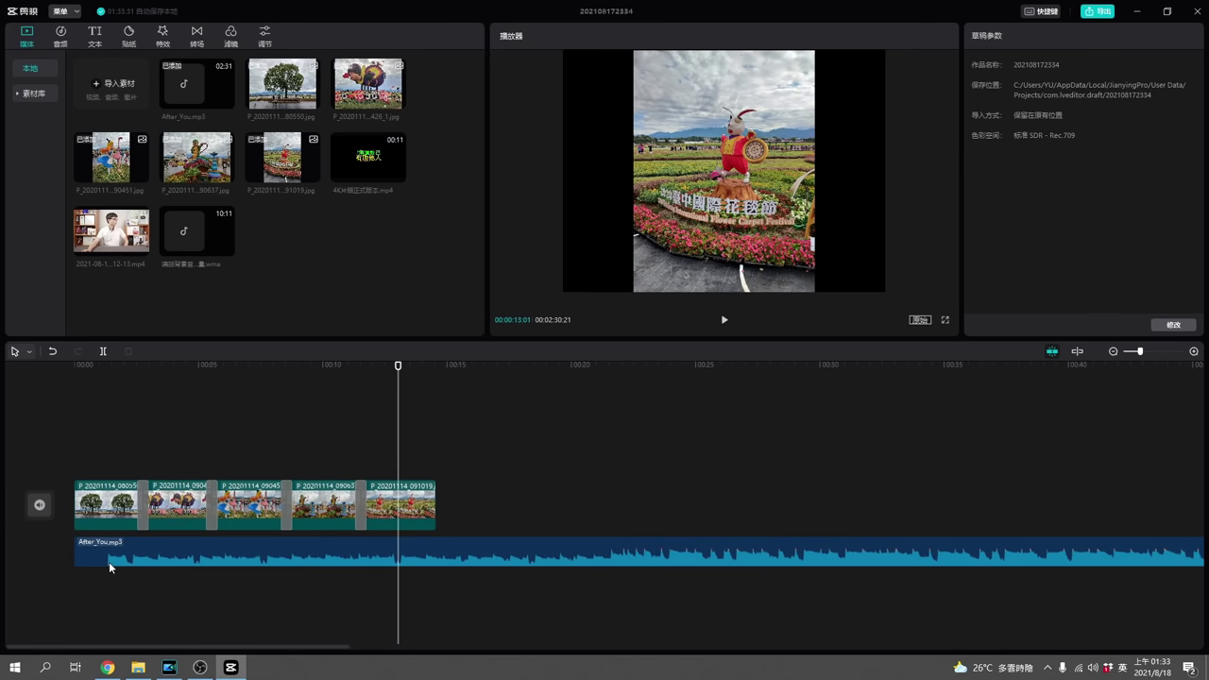
# - Split After_You.mp3 at 00:00:01:08, delete the silent opening piece and move the remaining music to the timeline start
pyautogui.click(108, 458)
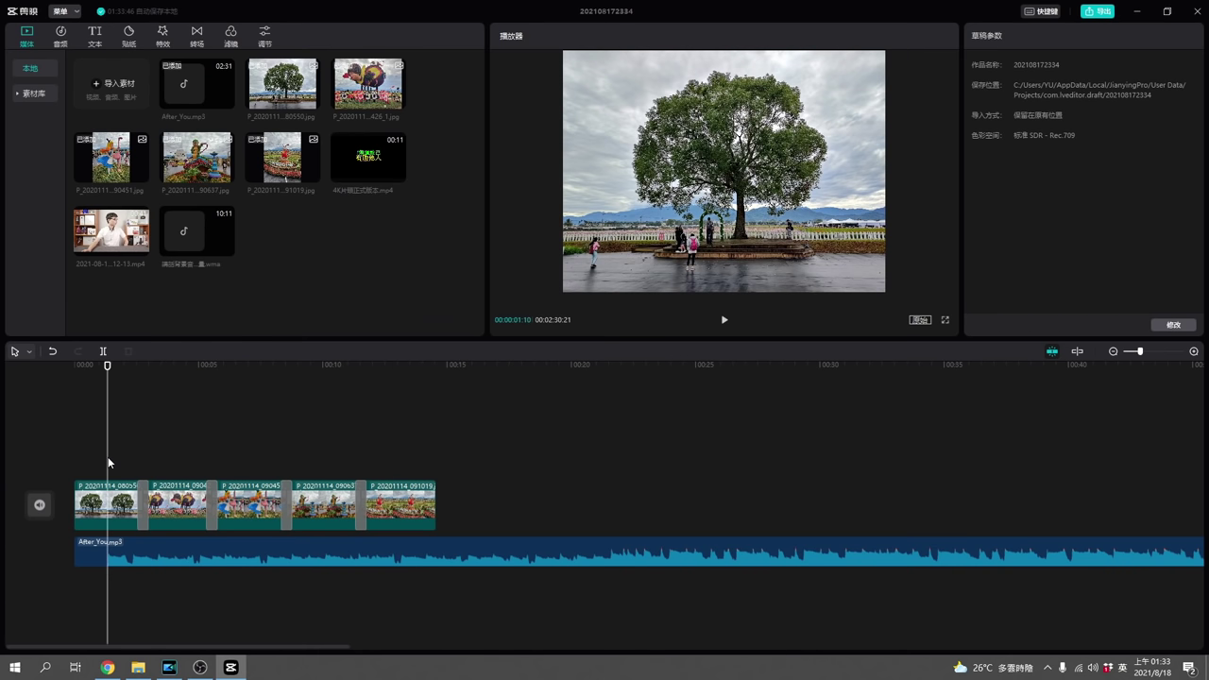
pyautogui.click(144, 545)
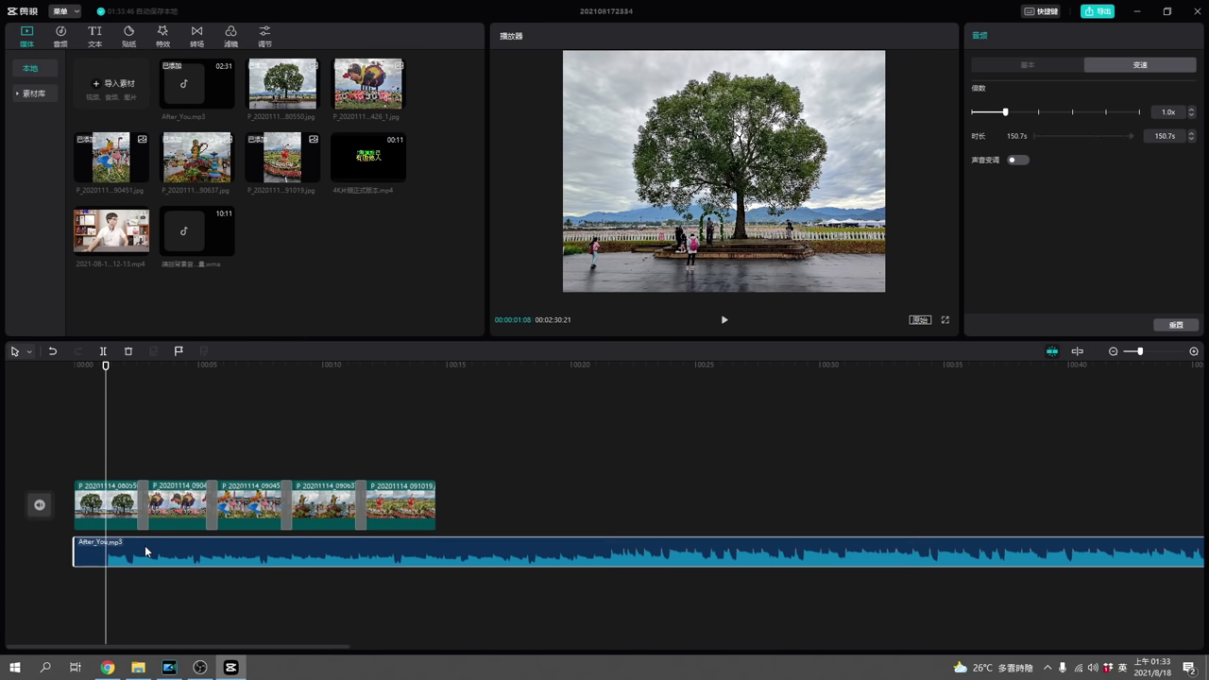
pyautogui.click(103, 351)
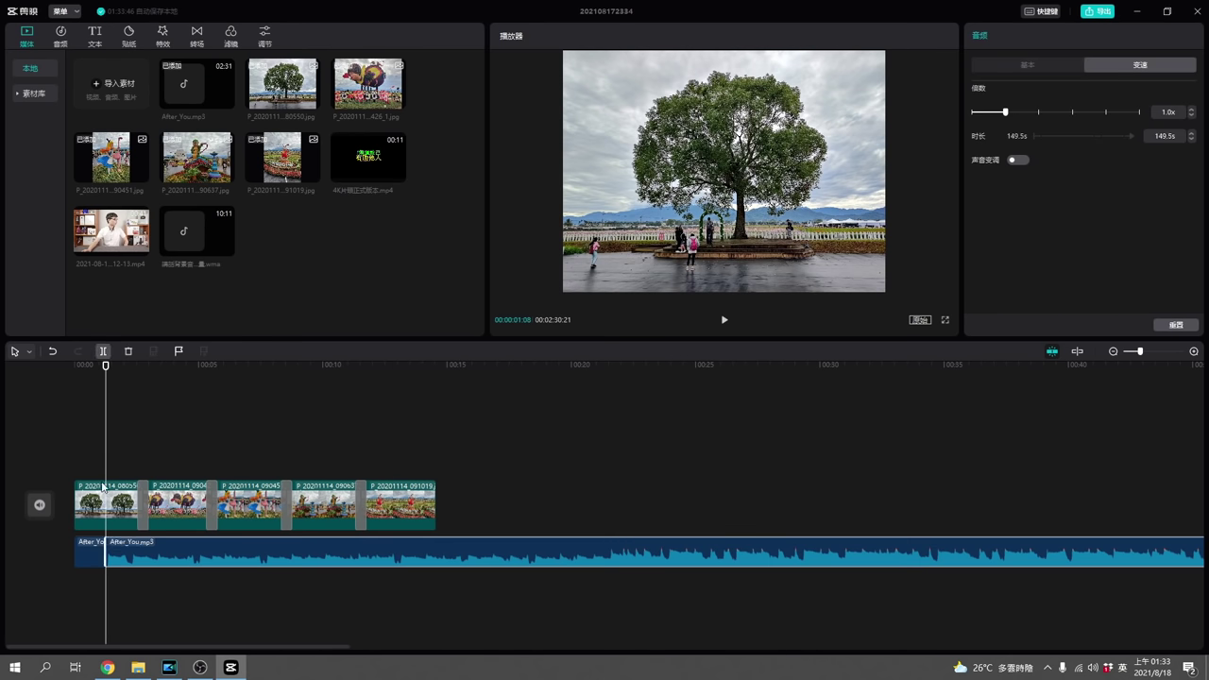
pyautogui.click(82, 560)
pyautogui.press('Delete')
pyautogui.click(146, 562)
pyautogui.moveTo(167, 558); pyautogui.dragTo(132, 559)
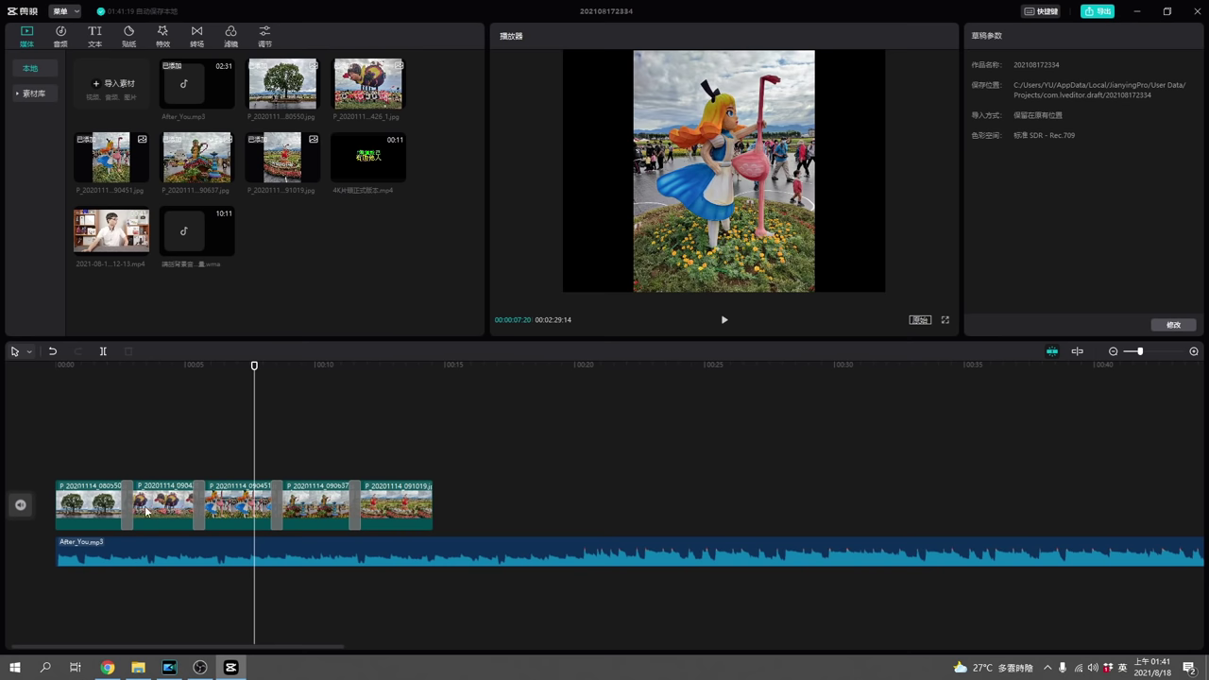
# - Set the project's aspect ratio to 16:9 (西瓜视频)
pyautogui.click(97, 514)
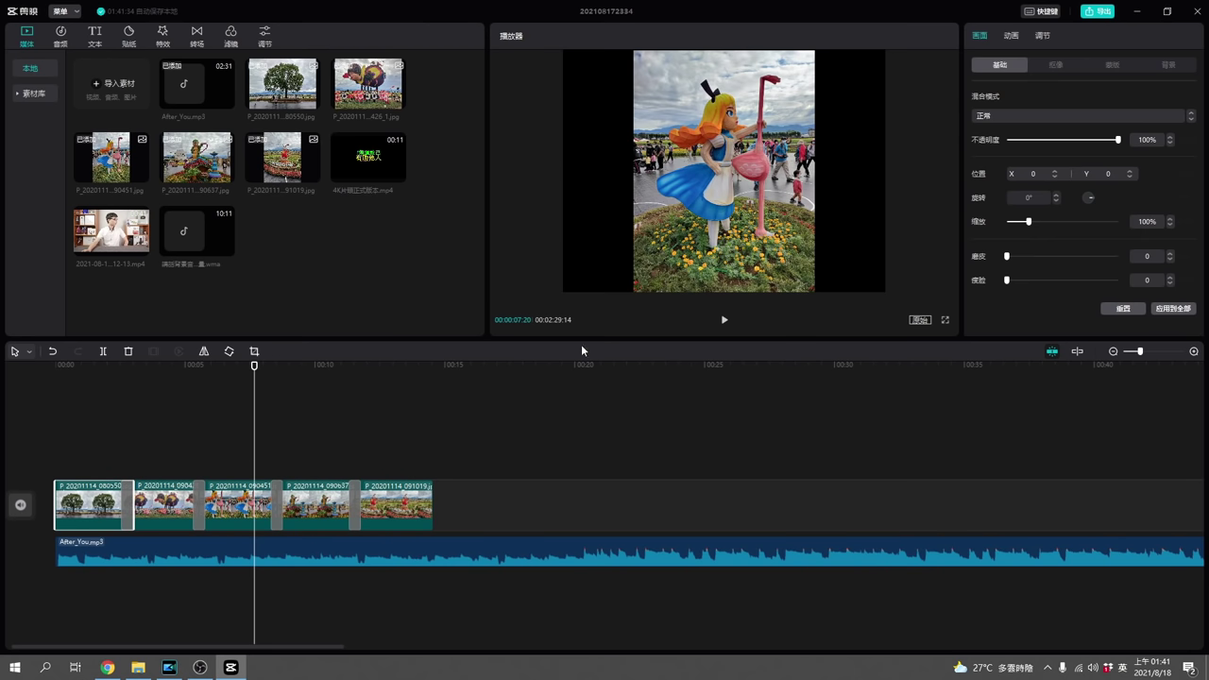
pyautogui.click(85, 398)
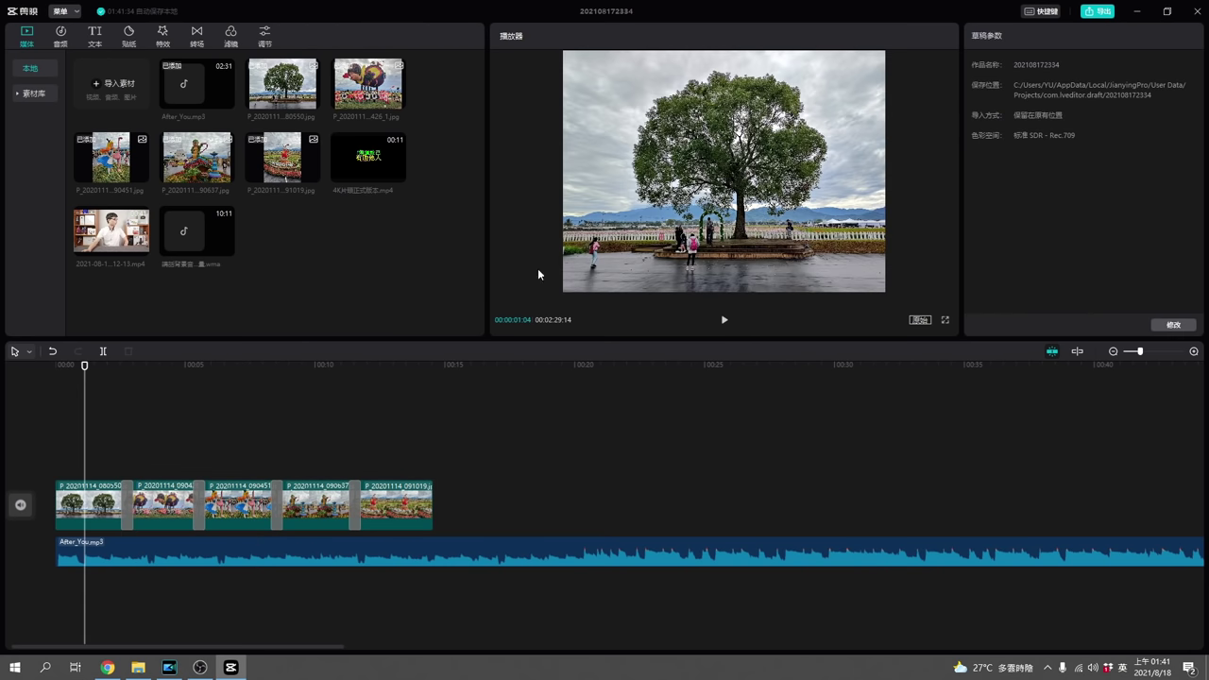
pyautogui.click(921, 320)
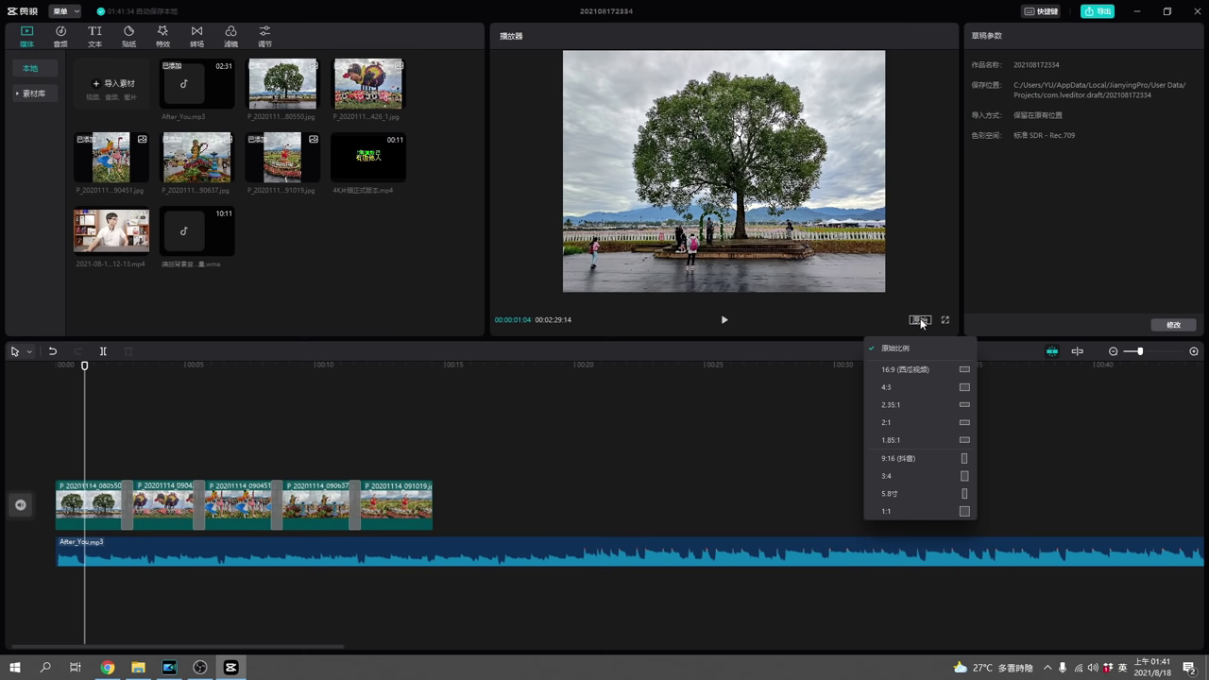
pyautogui.click(936, 368)
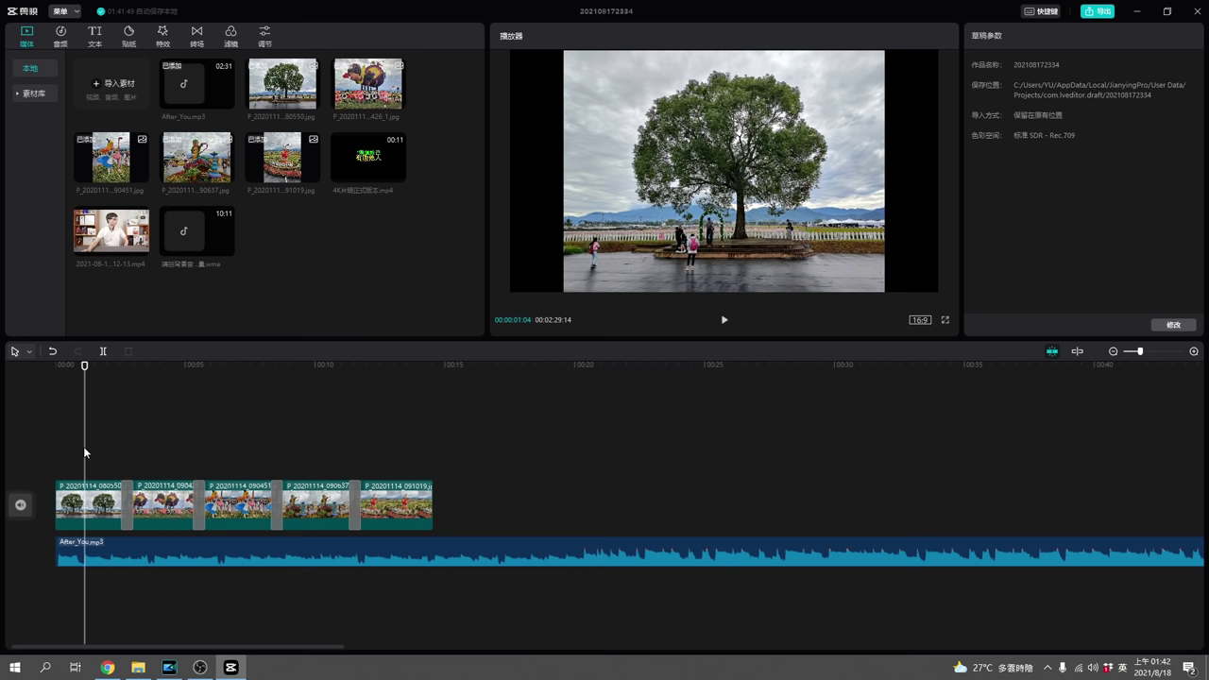
# - Play the opening photos from the timeline start to check the picture together with the music
pyautogui.moveTo(85, 452); pyautogui.dragTo(50, 455)
pyautogui.click(725, 320)
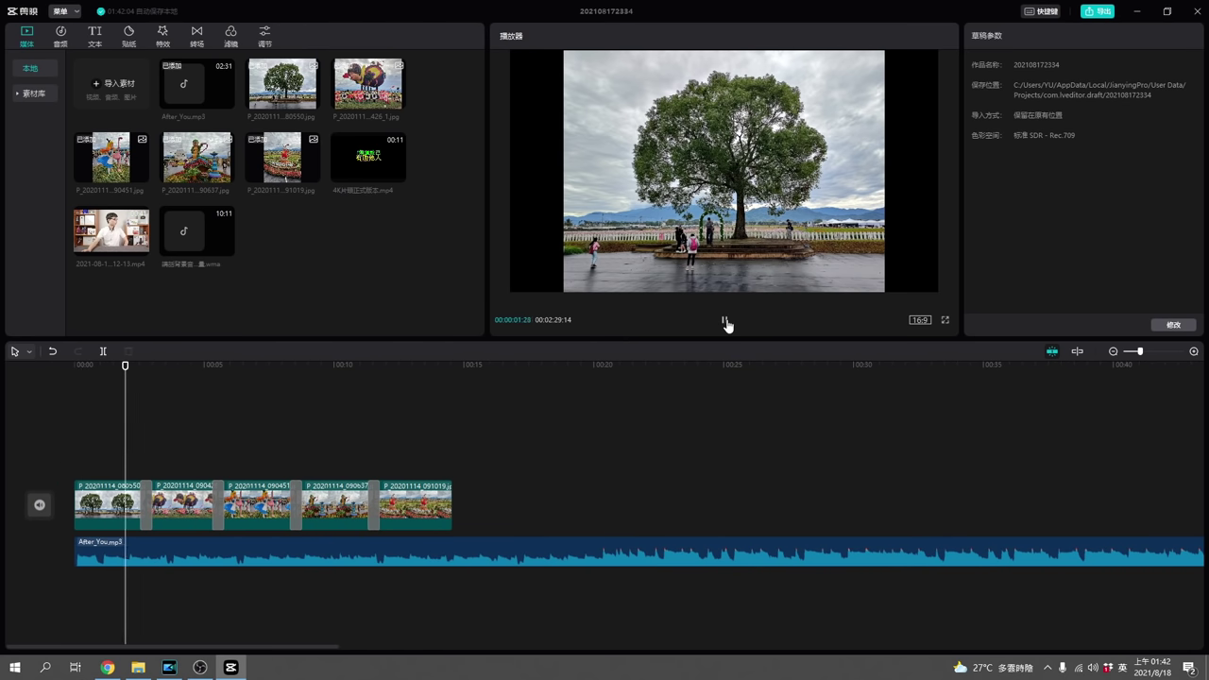
pyautogui.click(725, 322)
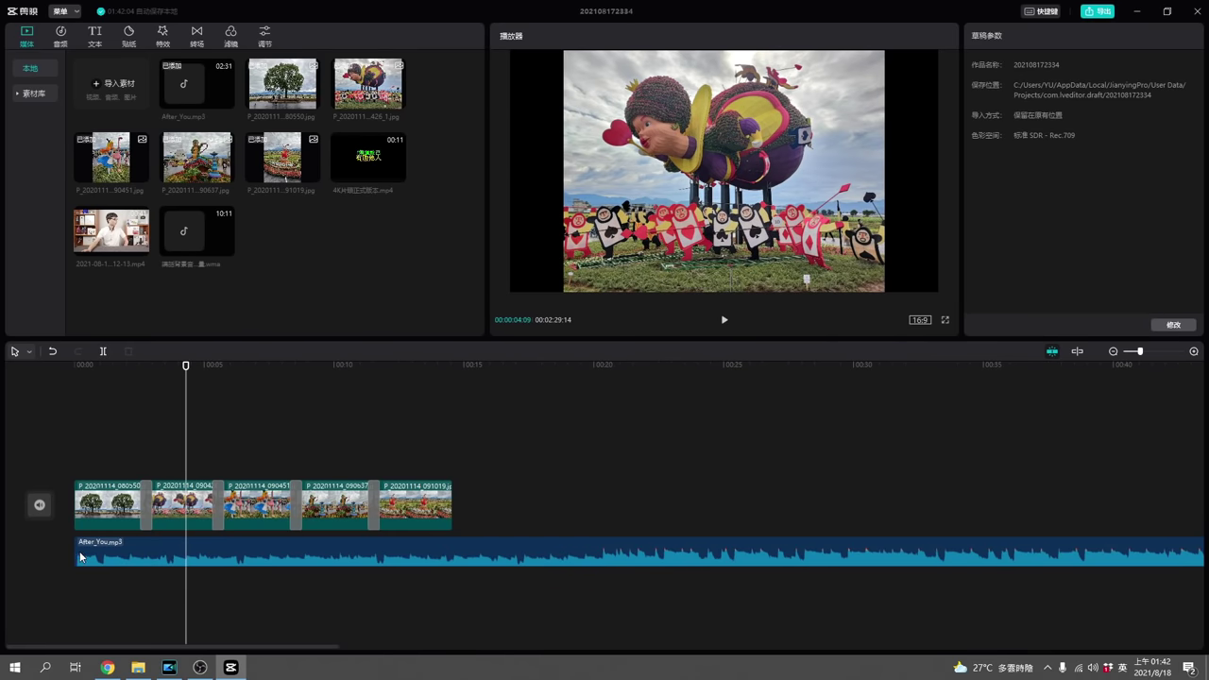
# - Split the music at the end of the last photo and delete the excess part after it
pyautogui.click(444, 503)
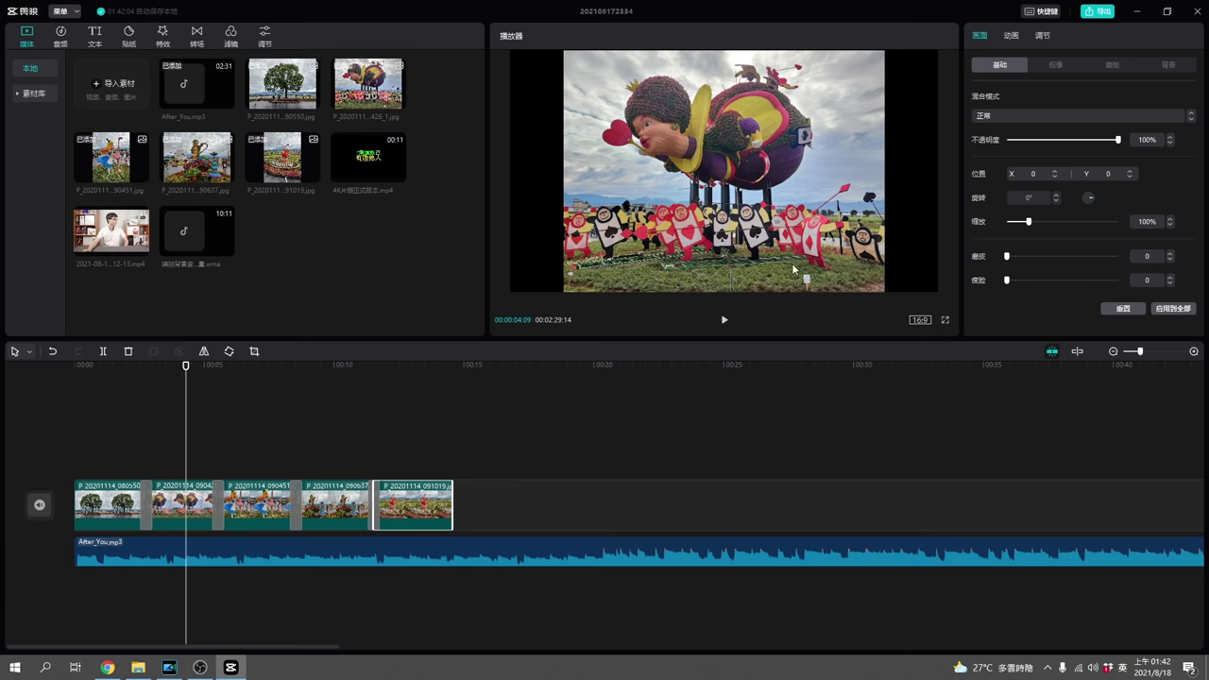
pyautogui.moveTo(186, 403); pyautogui.dragTo(454, 413)
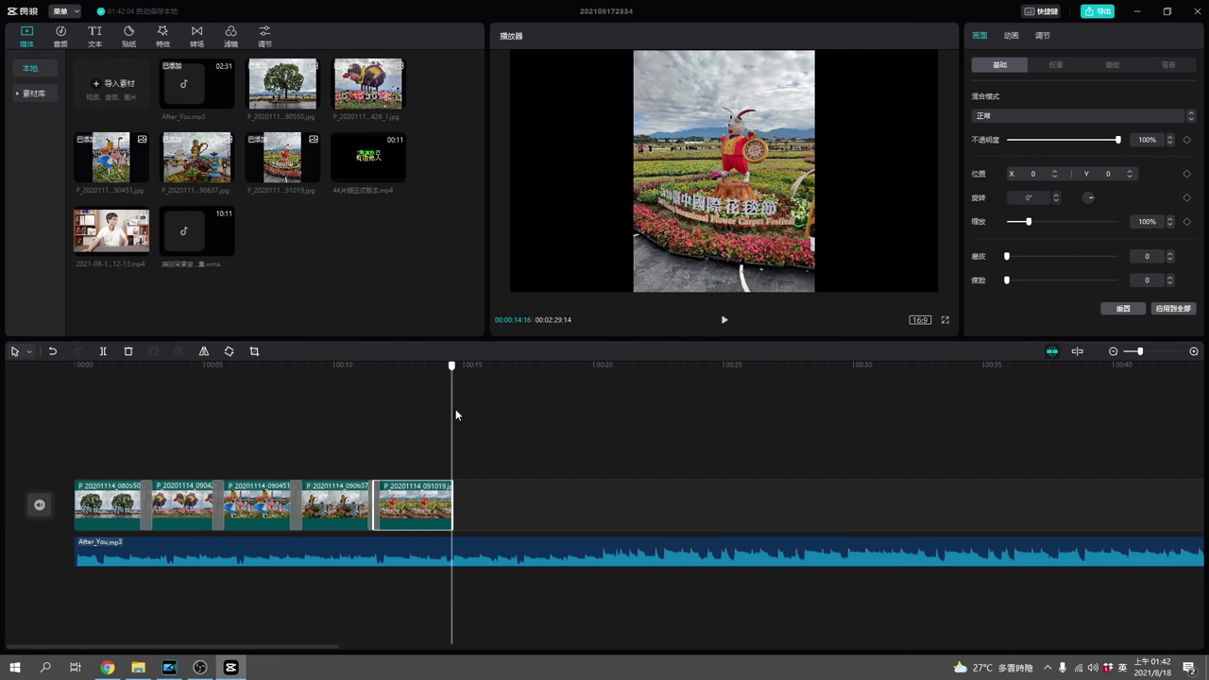
pyautogui.click(727, 549)
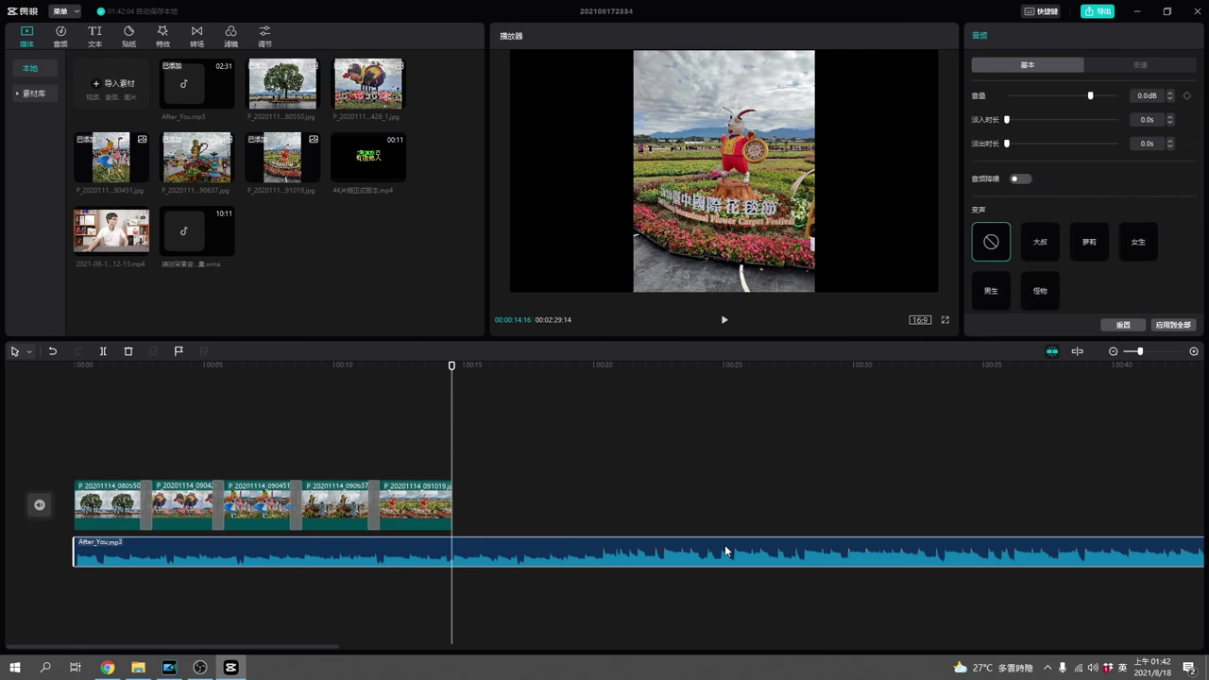
pyautogui.click(103, 350)
pyautogui.click(495, 550)
pyautogui.press('Delete')
# - Set both the fade-in and fade-out durations of the After_You.mp3 clip to 2.5 s
pyautogui.click(404, 557)
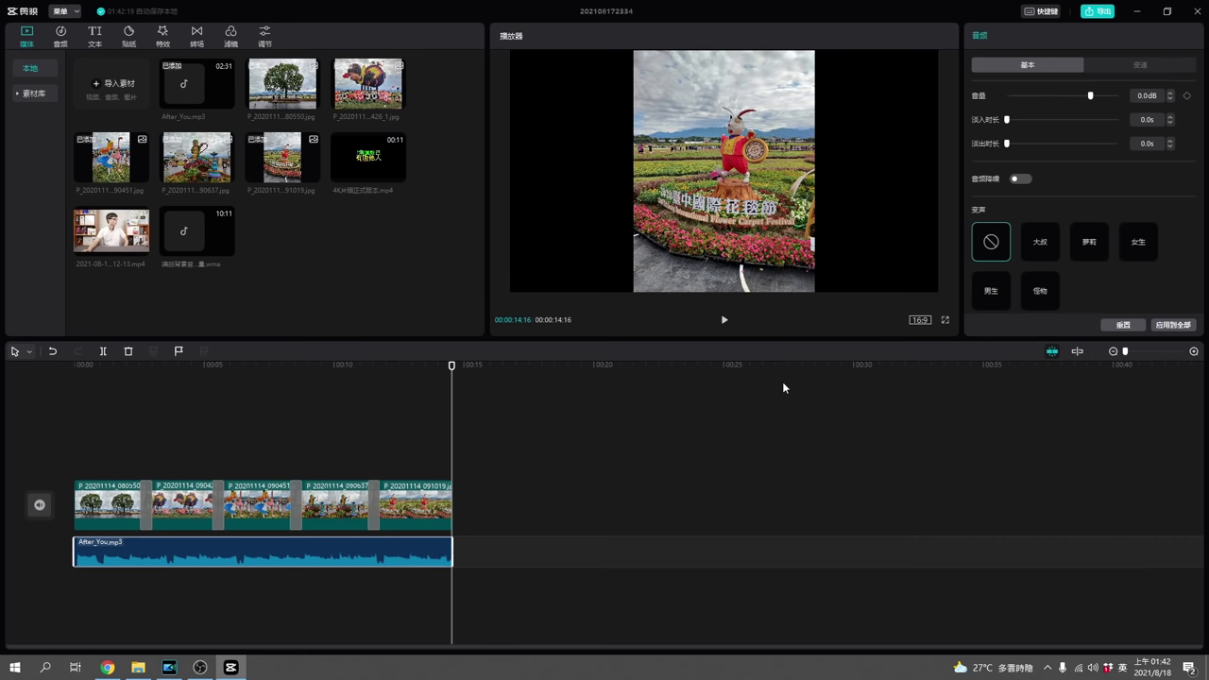
pyautogui.moveTo(1007, 120); pyautogui.dragTo(1039, 121)
pyautogui.moveTo(1007, 143); pyautogui.dragTo(1031, 144)
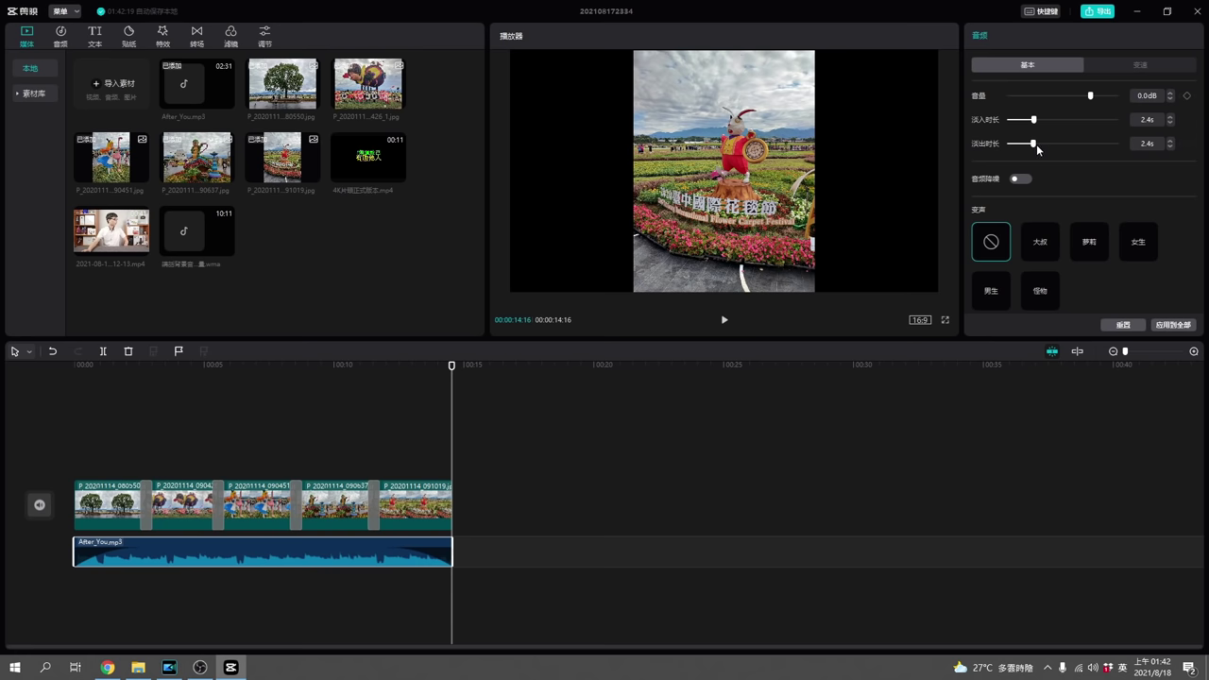
# - Play the slideshow from the beginning to review the photos, transitions and faded music
pyautogui.click(217, 424)
pyautogui.click(52, 433)
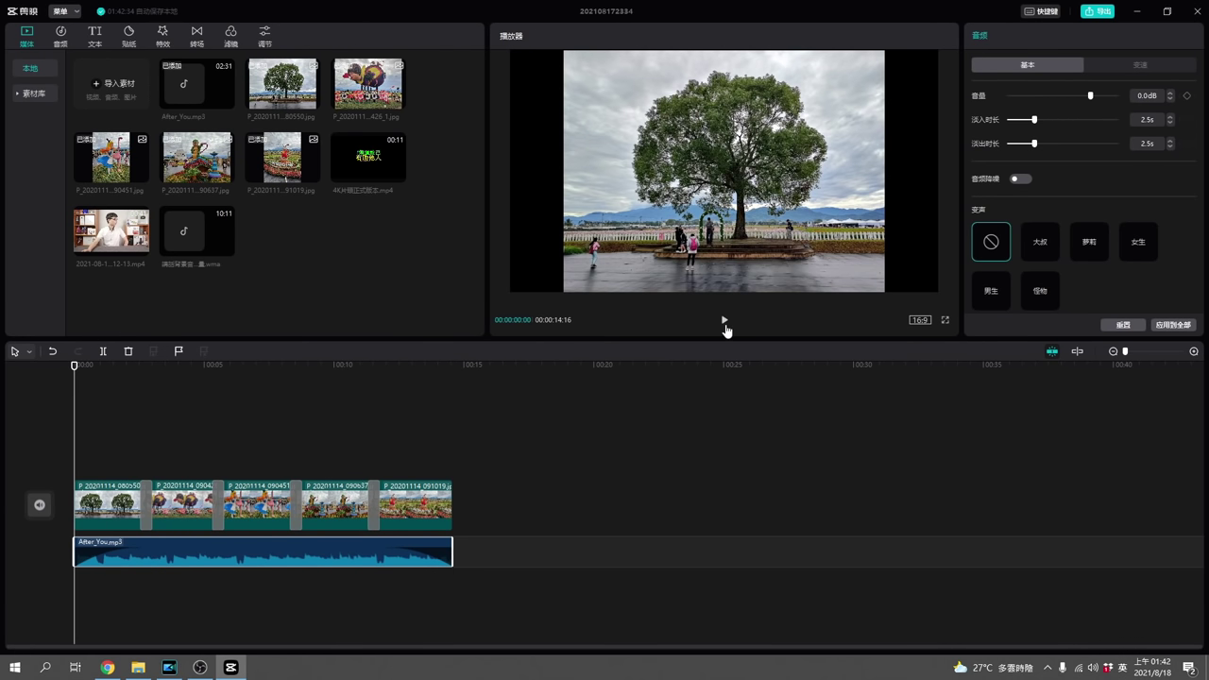
pyautogui.click(724, 322)
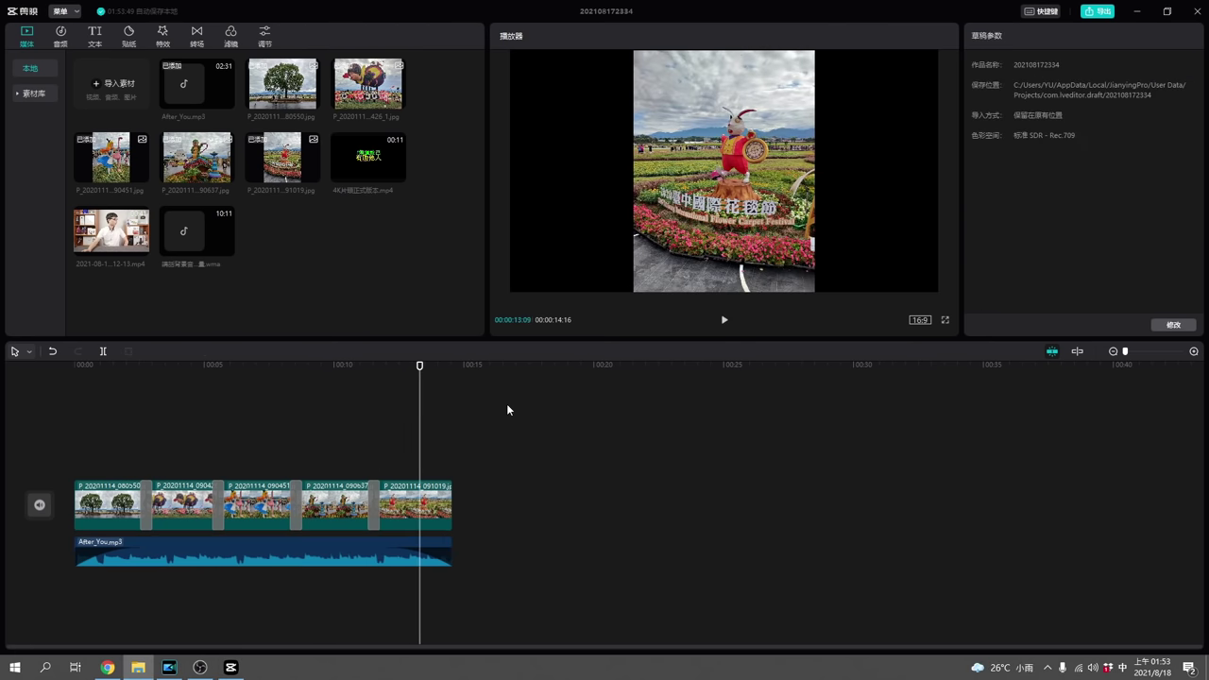
# - Add a default text clip above the first photo, starting at the timeline start and trimmed to end where the first transition begins
pyautogui.click(95, 36)
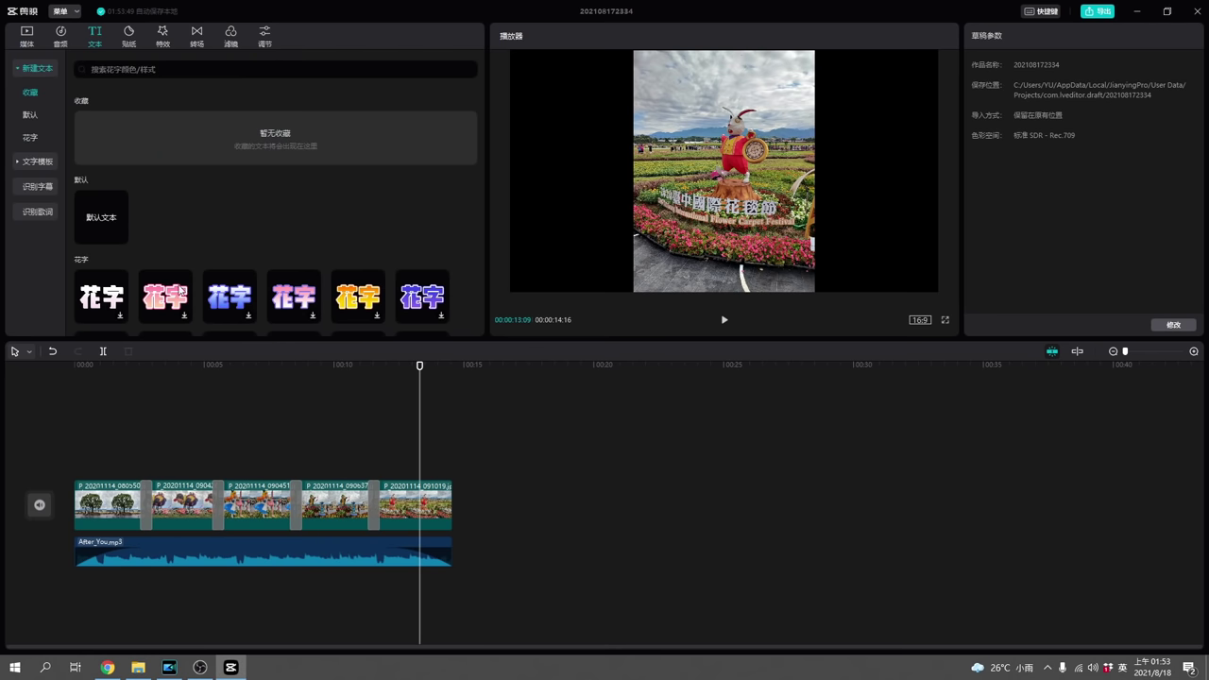
pyautogui.scroll(-1, 292, 267)
pyautogui.scroll(-2, 292, 267)
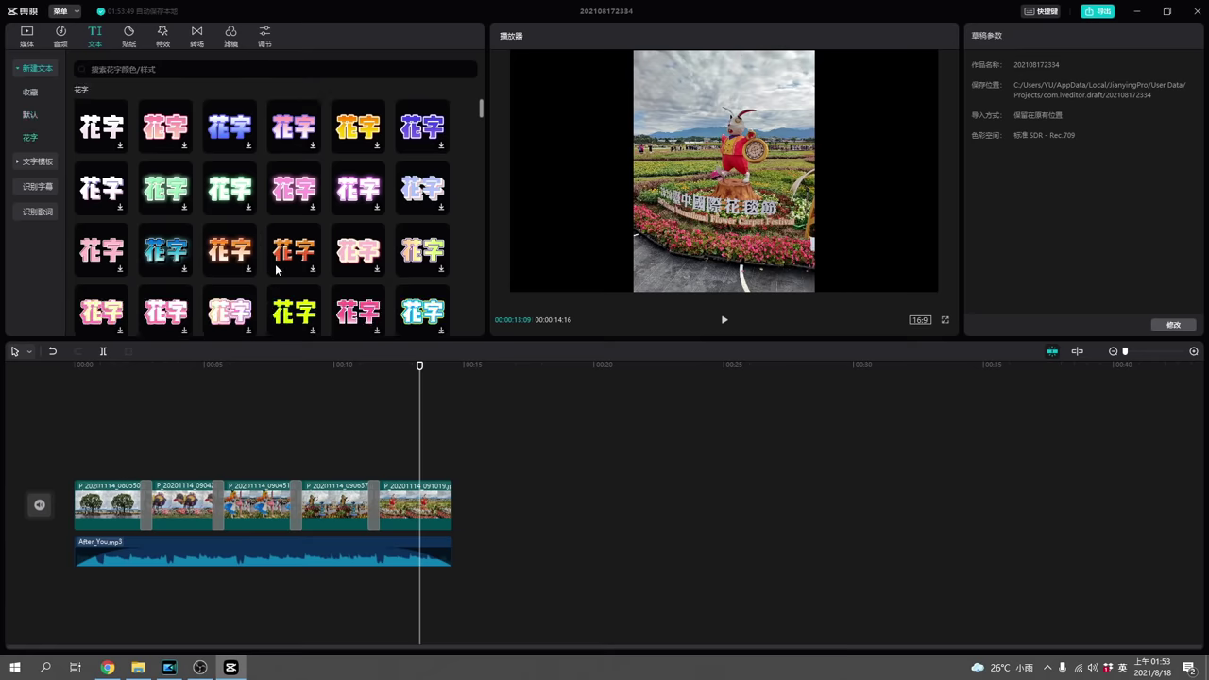
pyautogui.scroll(3, 302, 244)
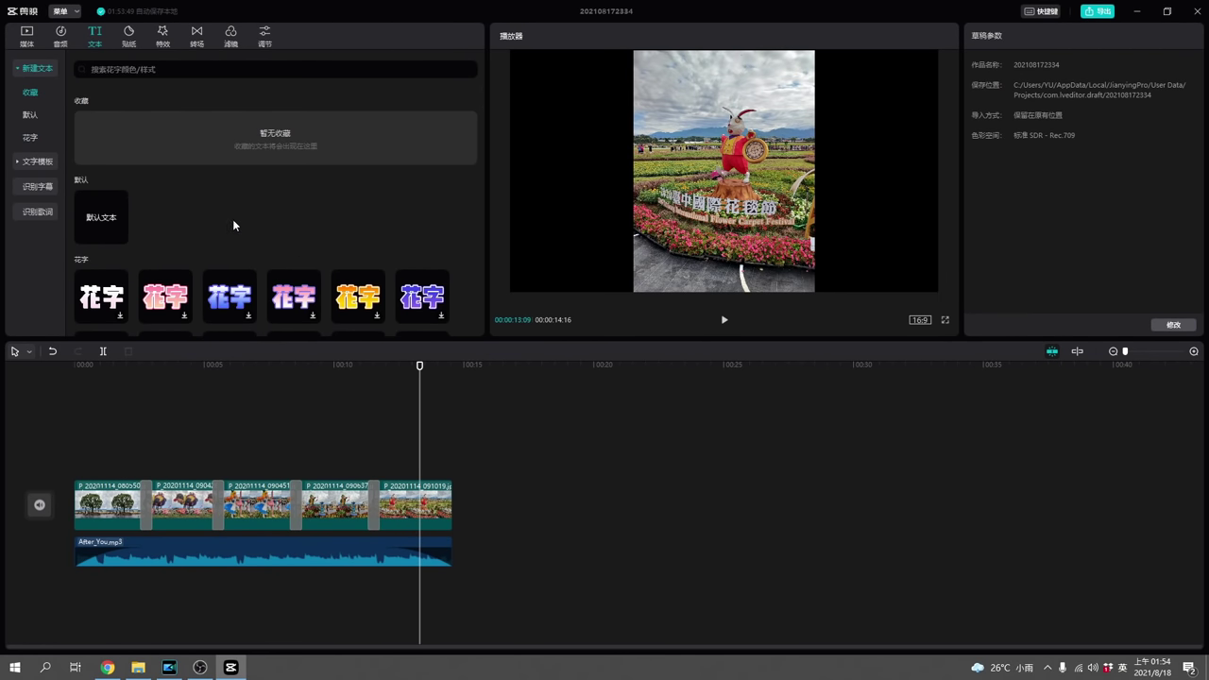
pyautogui.moveTo(109, 218)
pyautogui.moveTo(102, 215); pyautogui.dragTo(96, 416)
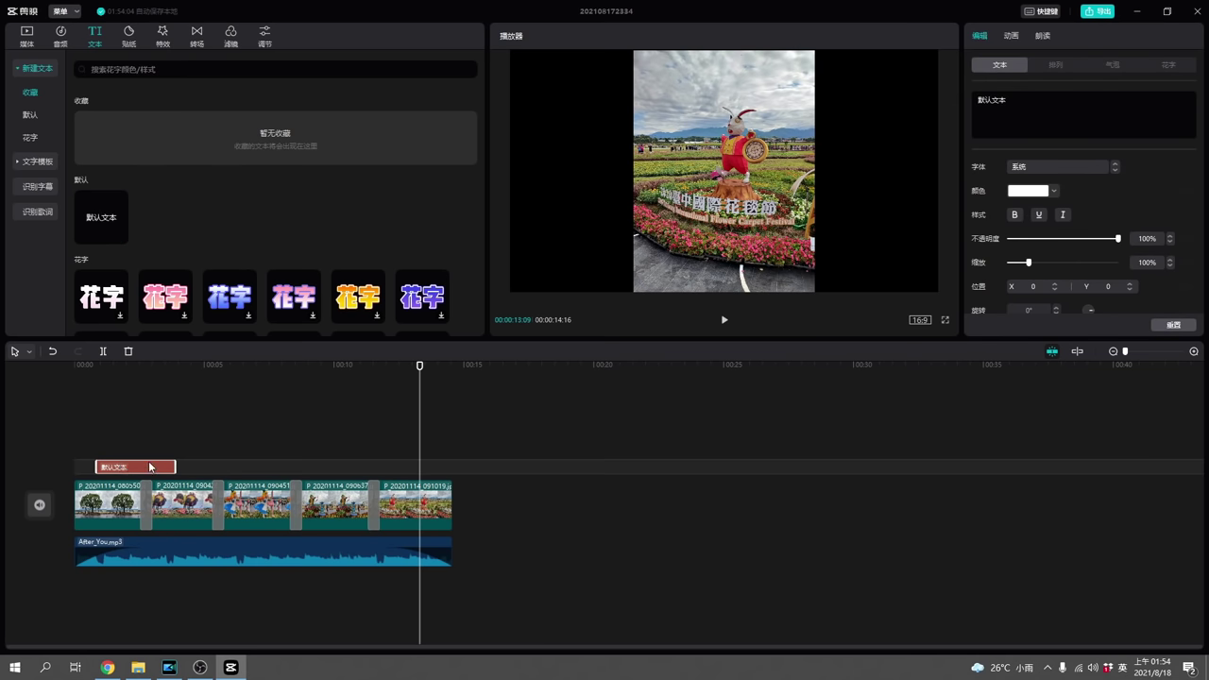
pyautogui.moveTo(152, 470); pyautogui.dragTo(120, 465)
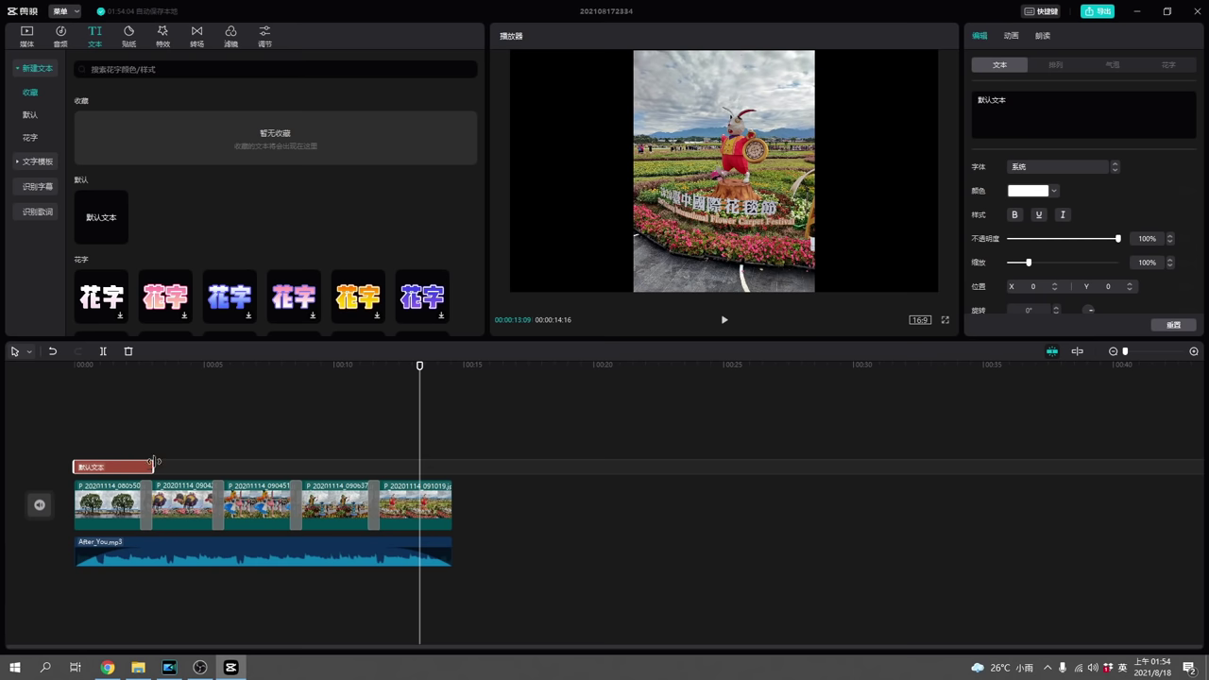
pyautogui.moveTo(152, 467); pyautogui.dragTo(140, 467)
# - Show the title over the first photo in the preview and change its text to 新社花海
pyautogui.click(107, 410)
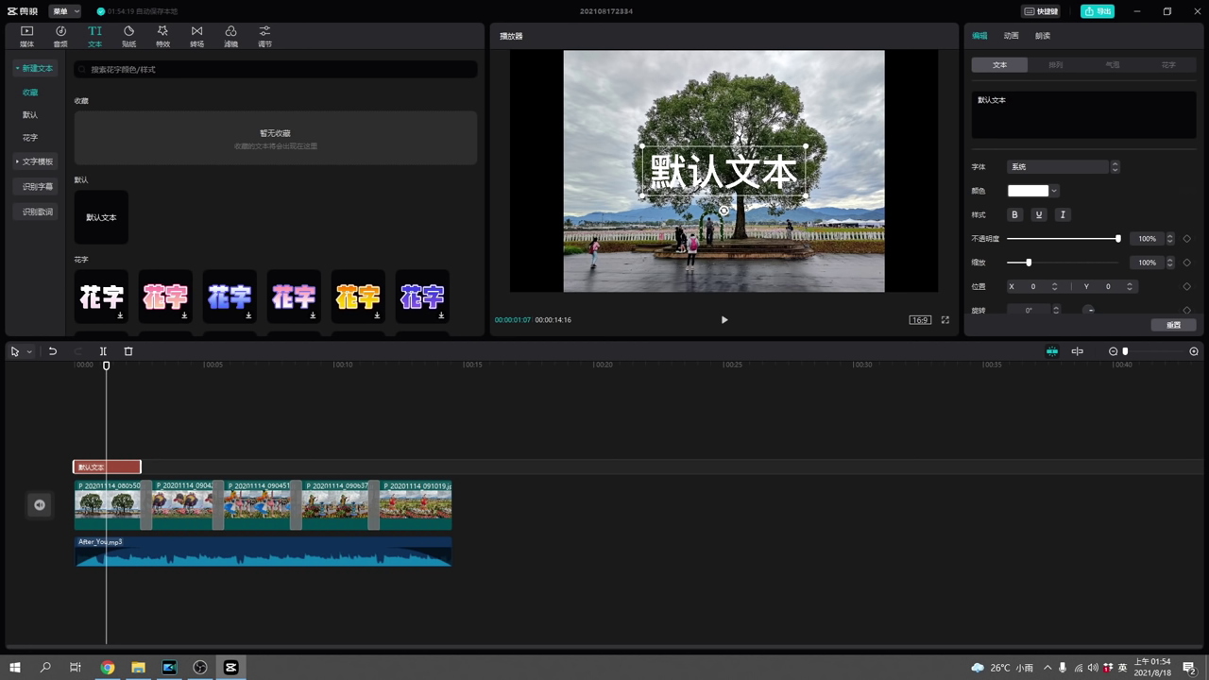
pyautogui.moveTo(1009, 99); pyautogui.dragTo(941, 98)
pyautogui.write('新社花海')
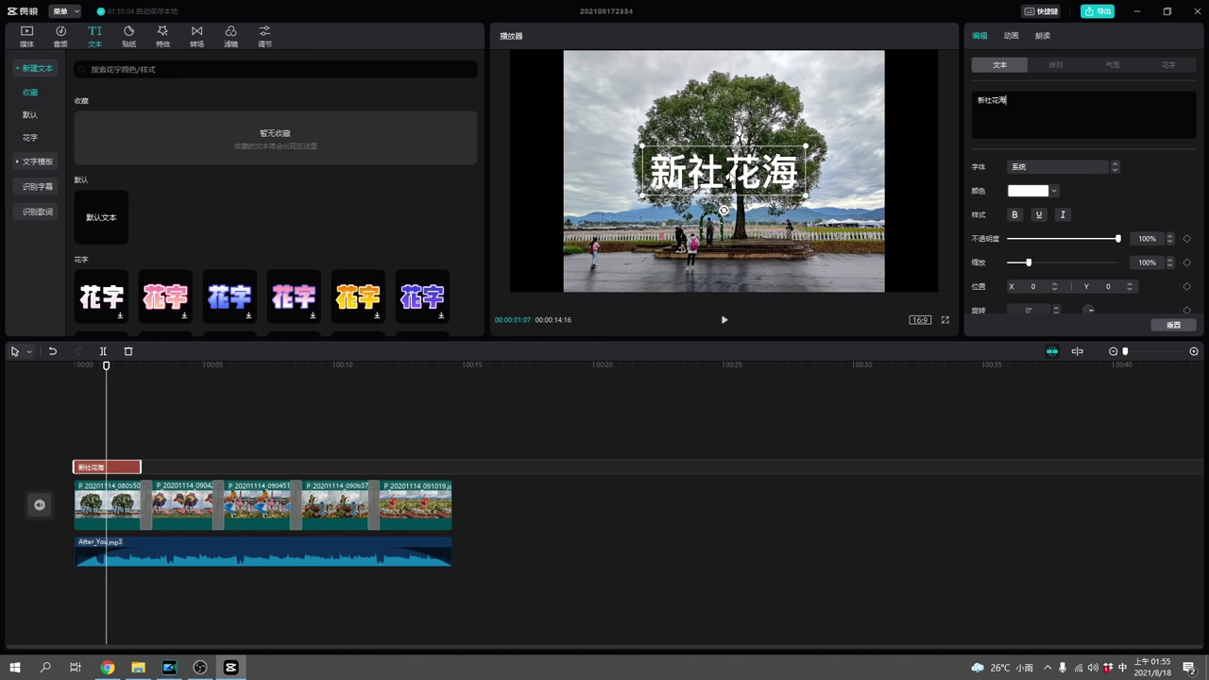
# - Look through the available fonts for the title, keep the system font and colour the text bright pink
pyautogui.click(1086, 168)
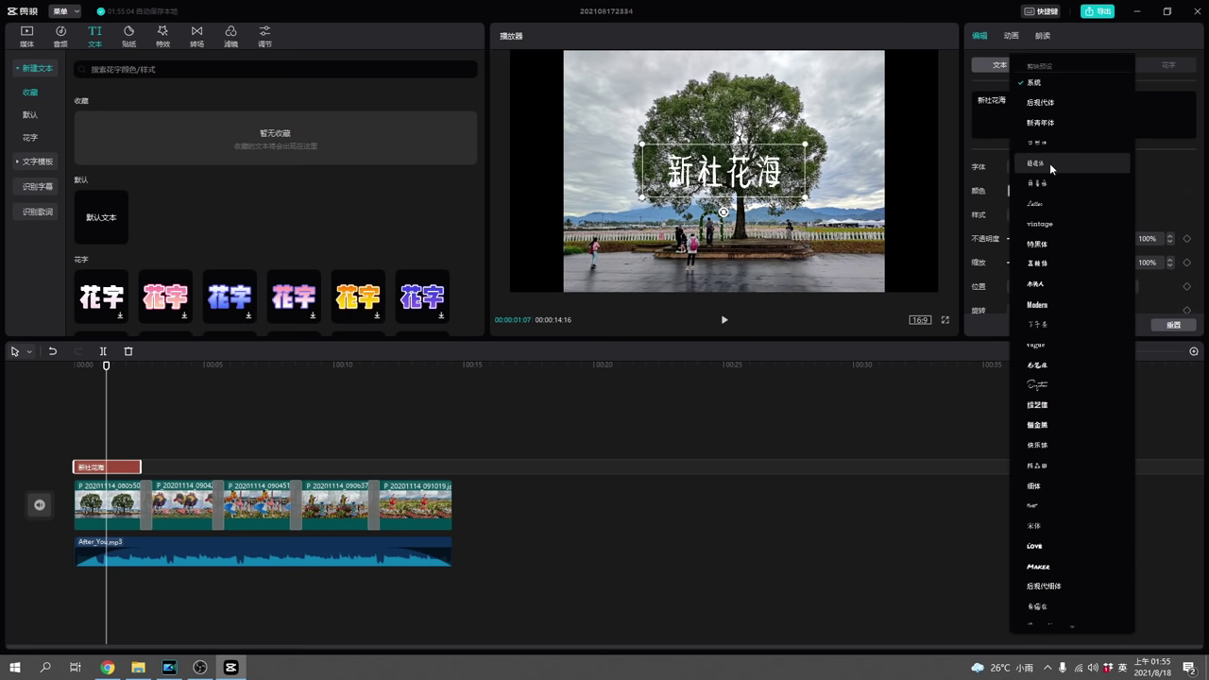
pyautogui.click(1169, 182)
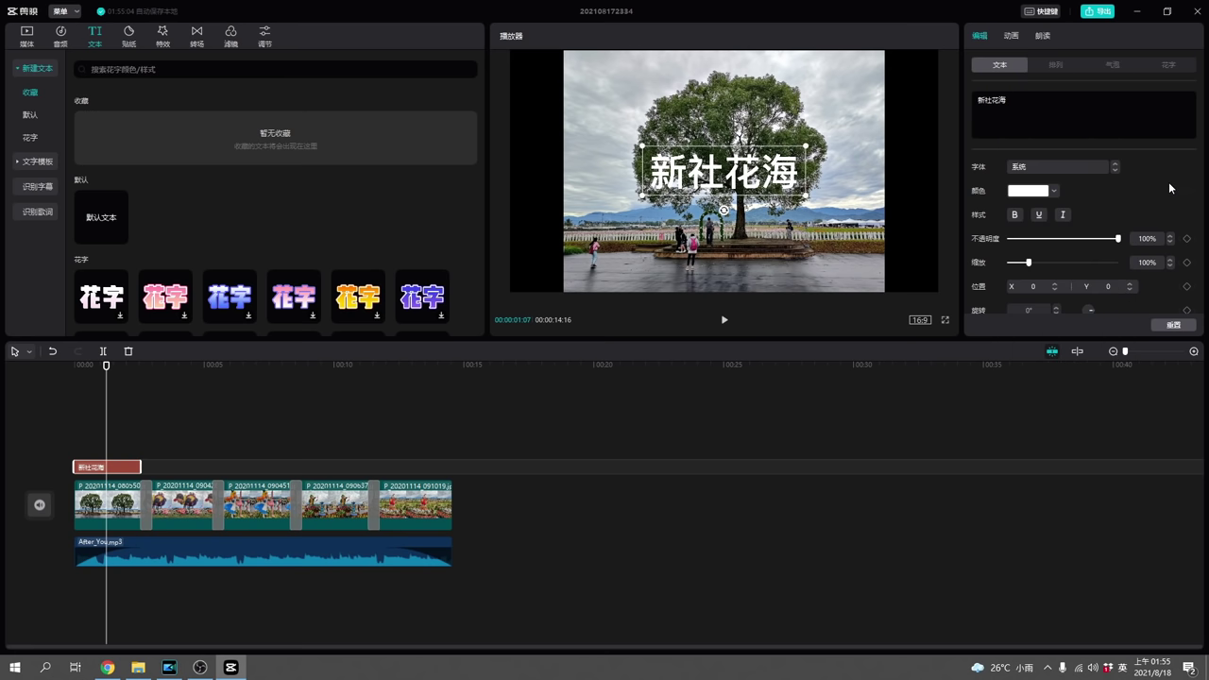
pyautogui.click(1030, 192)
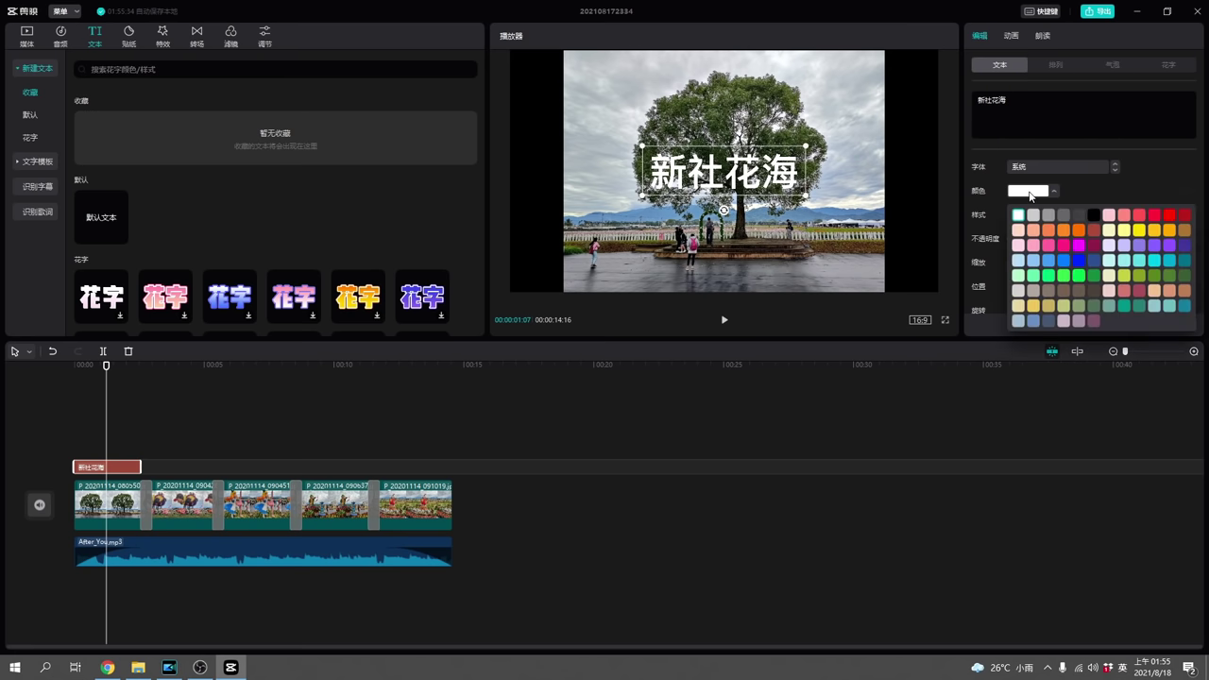
pyautogui.click(1066, 245)
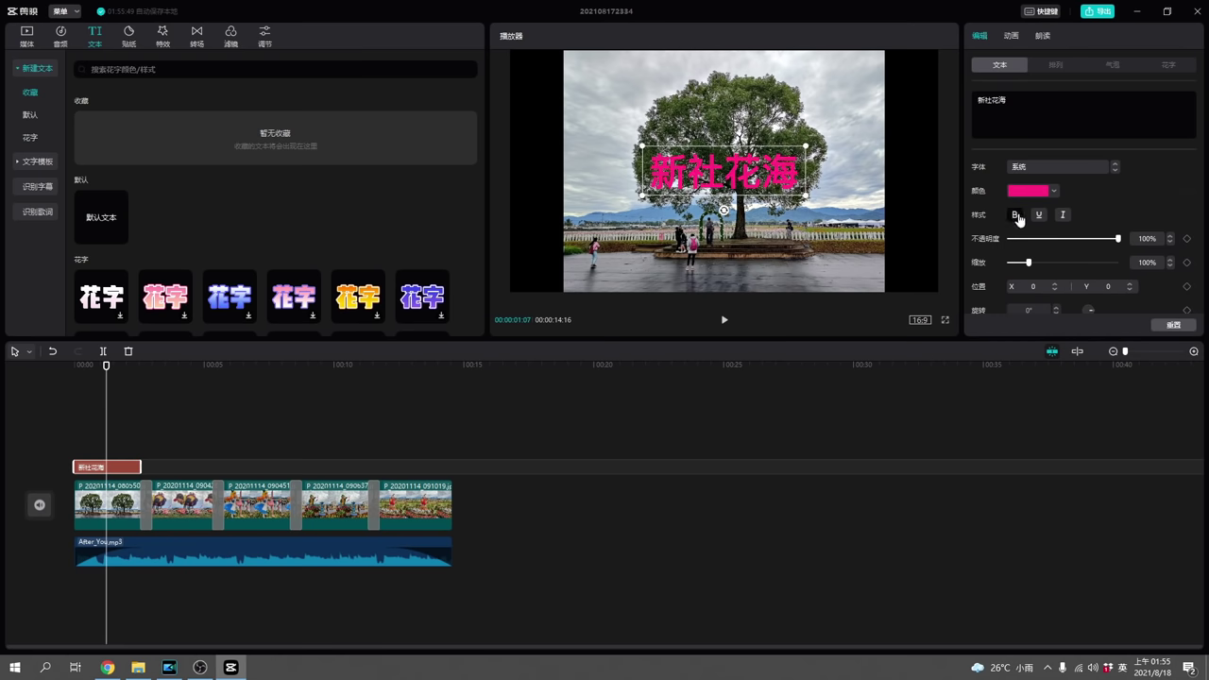
# - Move the title to the upper-left corner of the photo, at about X -687, Y 818
pyautogui.scroll(-2, 1114, 198)
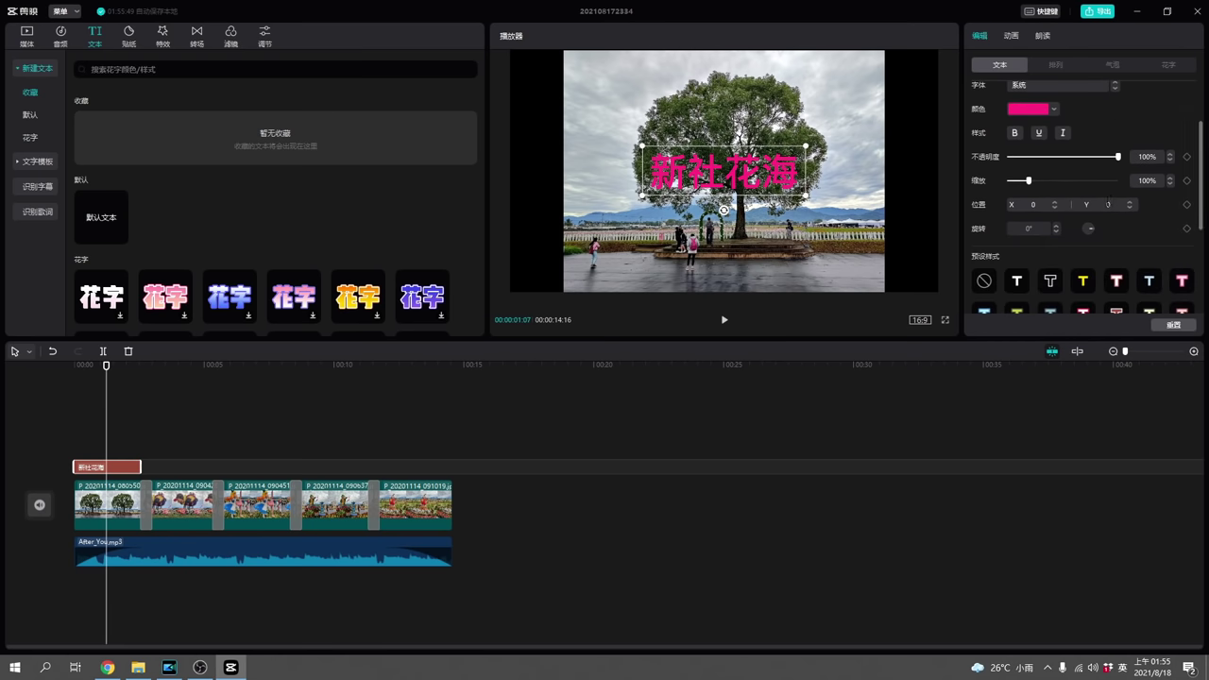
pyautogui.click(1055, 202)
pyautogui.click(1055, 202)
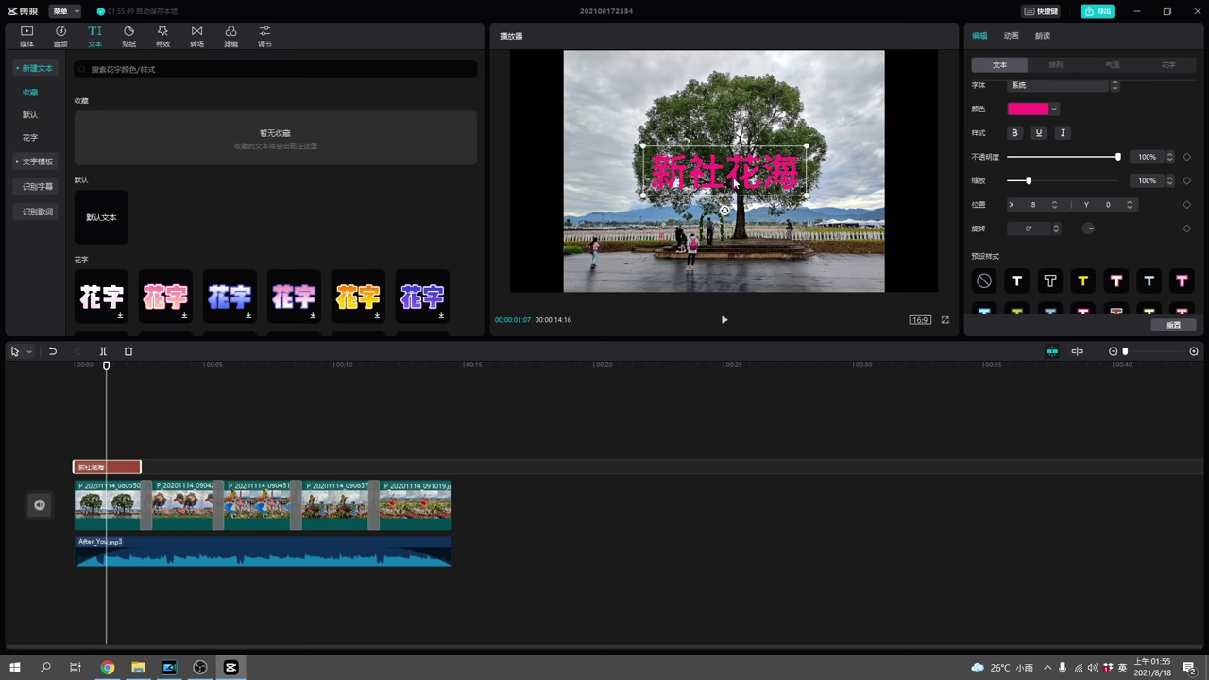
pyautogui.moveTo(738, 181); pyautogui.dragTo(662, 91)
# - Try the red-outlined, green-outlined, yellow-background and blue-grey preset styles on the title
pyautogui.scroll(-3, 1116, 250)
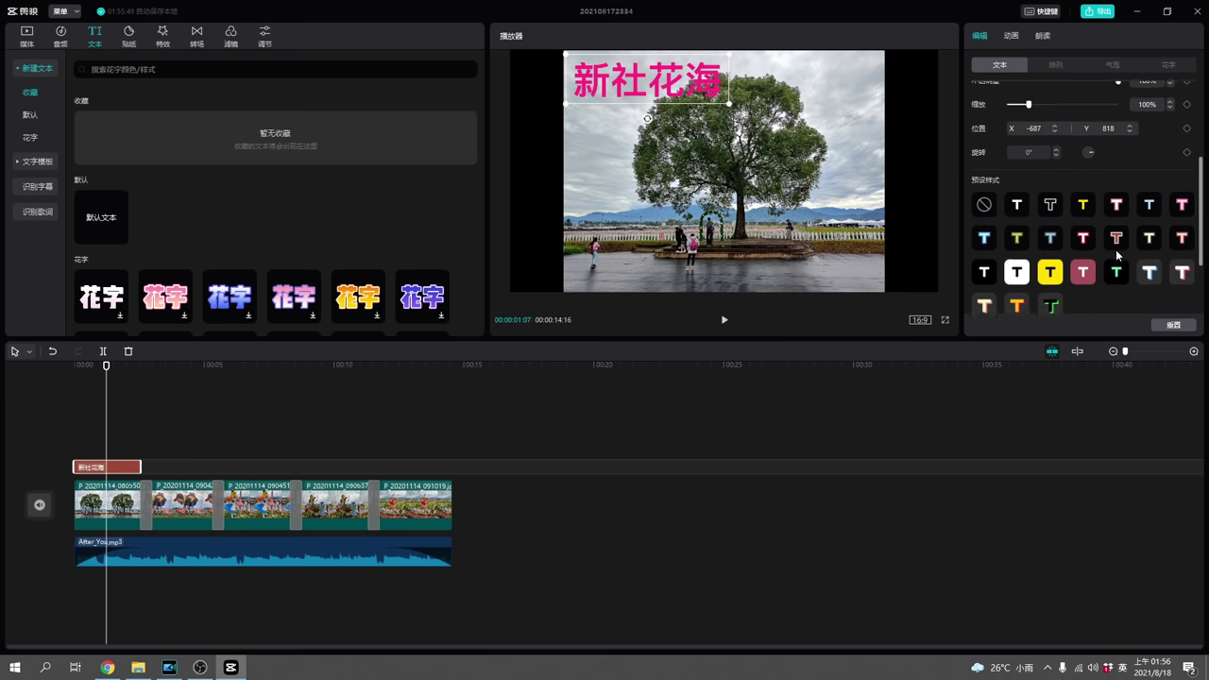
pyautogui.click(1083, 231)
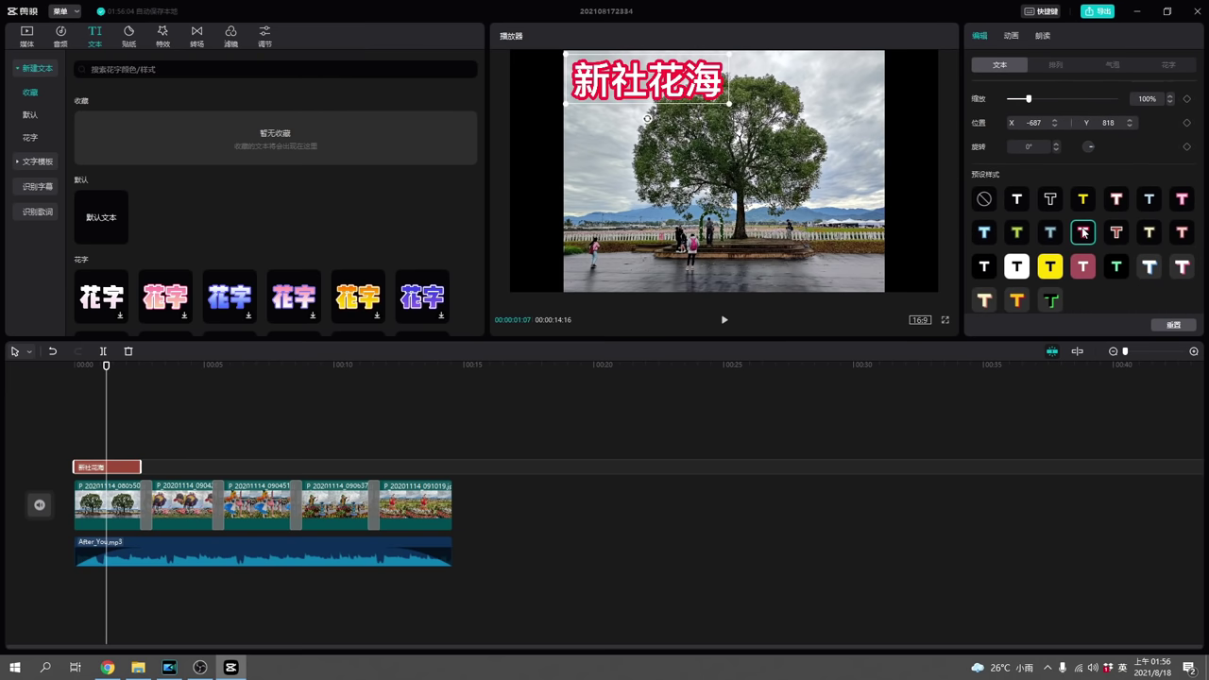
pyautogui.click(1015, 237)
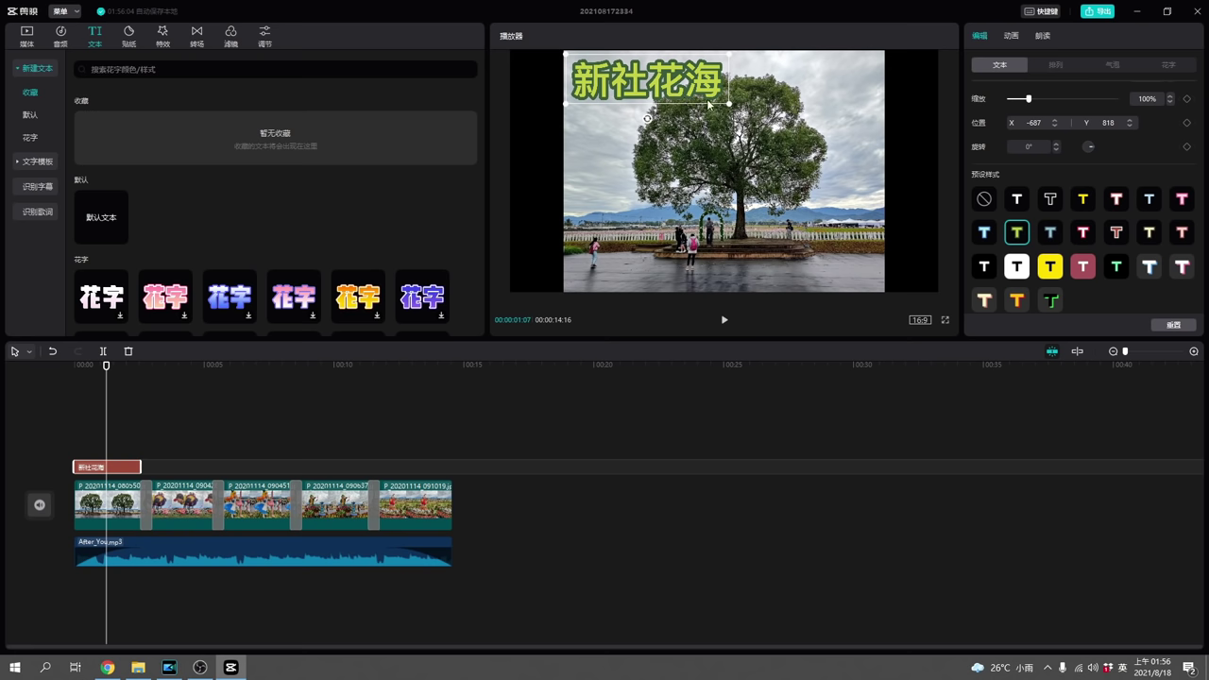
pyautogui.click(1054, 269)
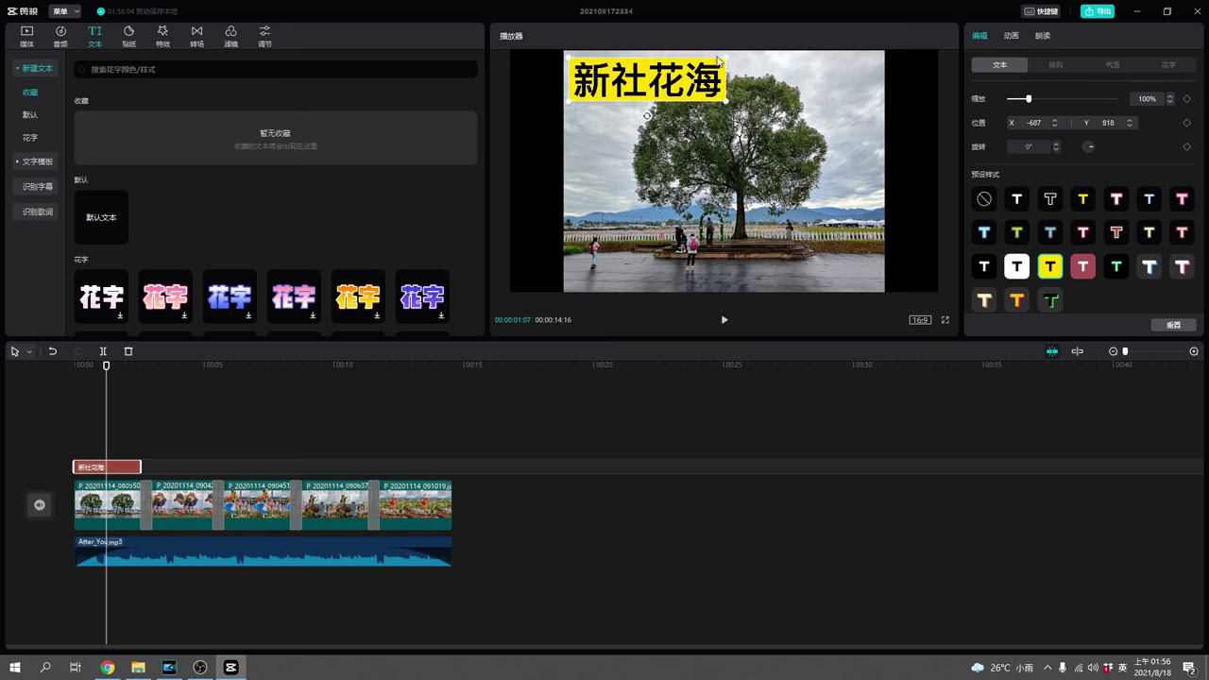
pyautogui.click(1050, 232)
# - Set the outline colour of the blue-grey title style to white
pyautogui.scroll(-3, 1096, 231)
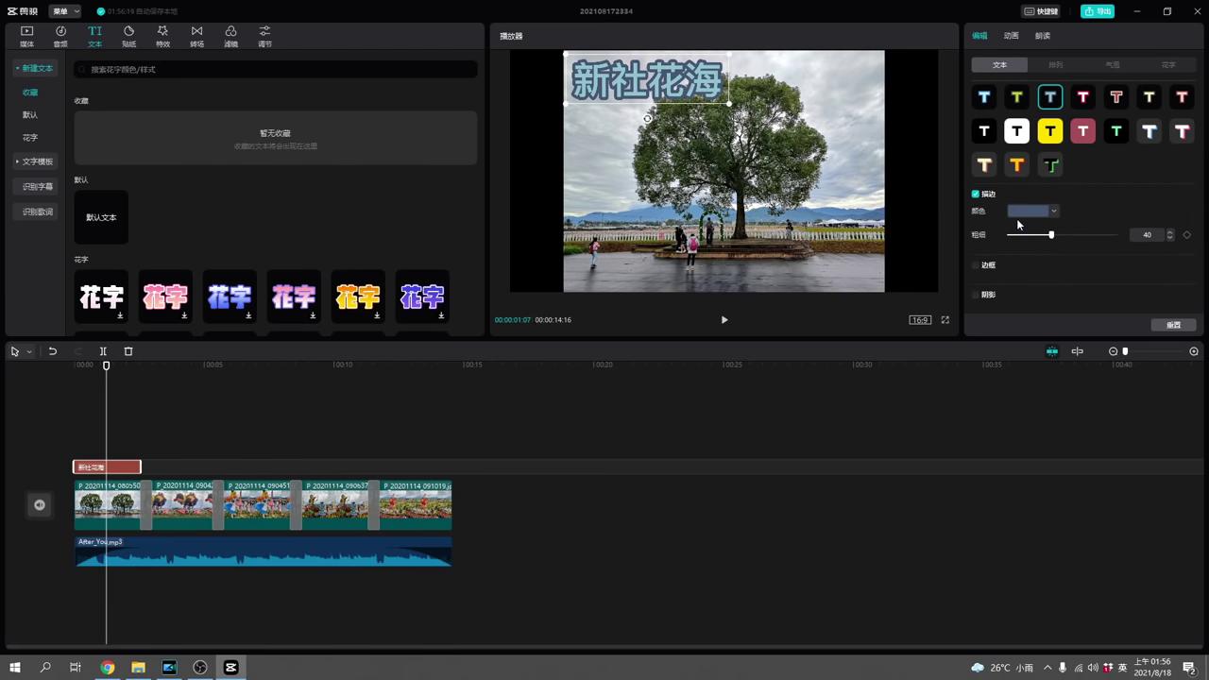
pyautogui.click(1026, 210)
pyautogui.click(1019, 236)
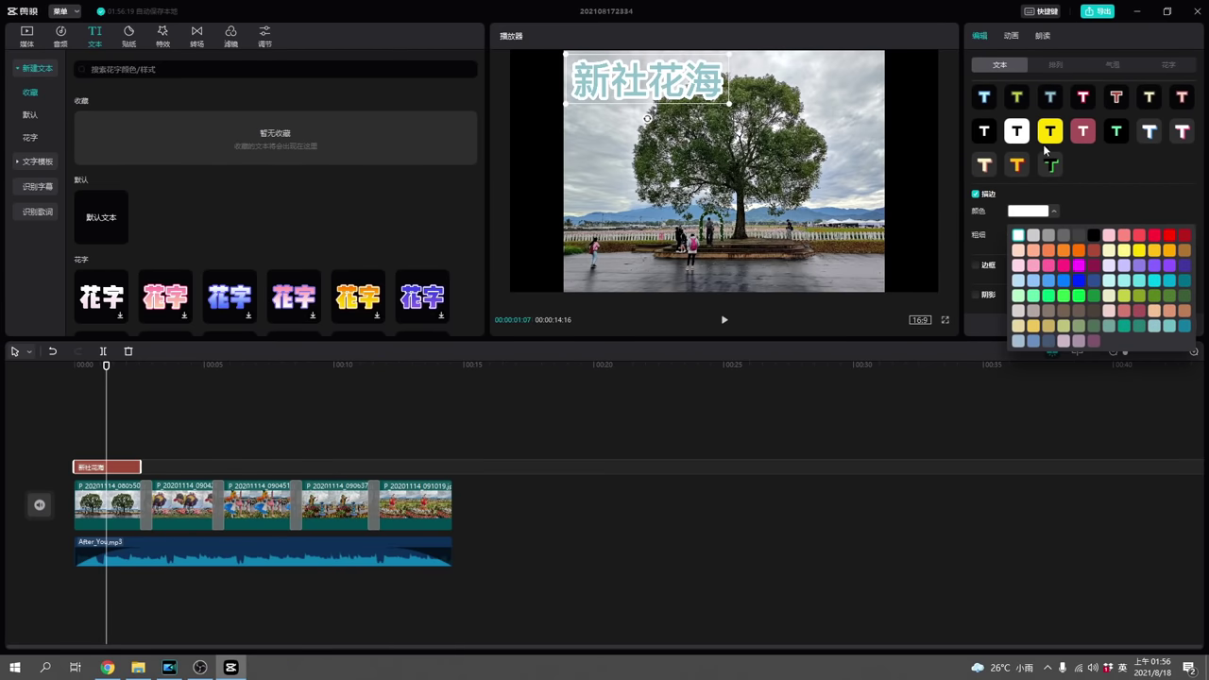
# - Apply the blue-outlined preset style to the title, then set its outline to yellow with a thickness of 38
pyautogui.click(987, 102)
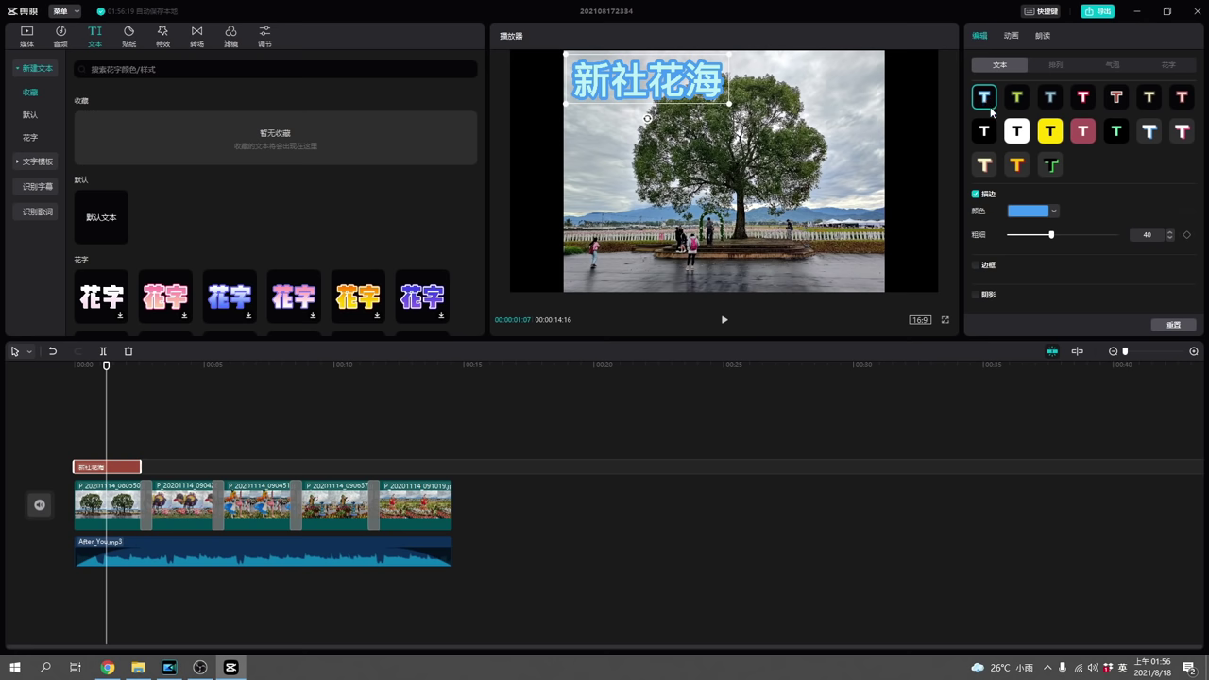
pyautogui.click(1034, 213)
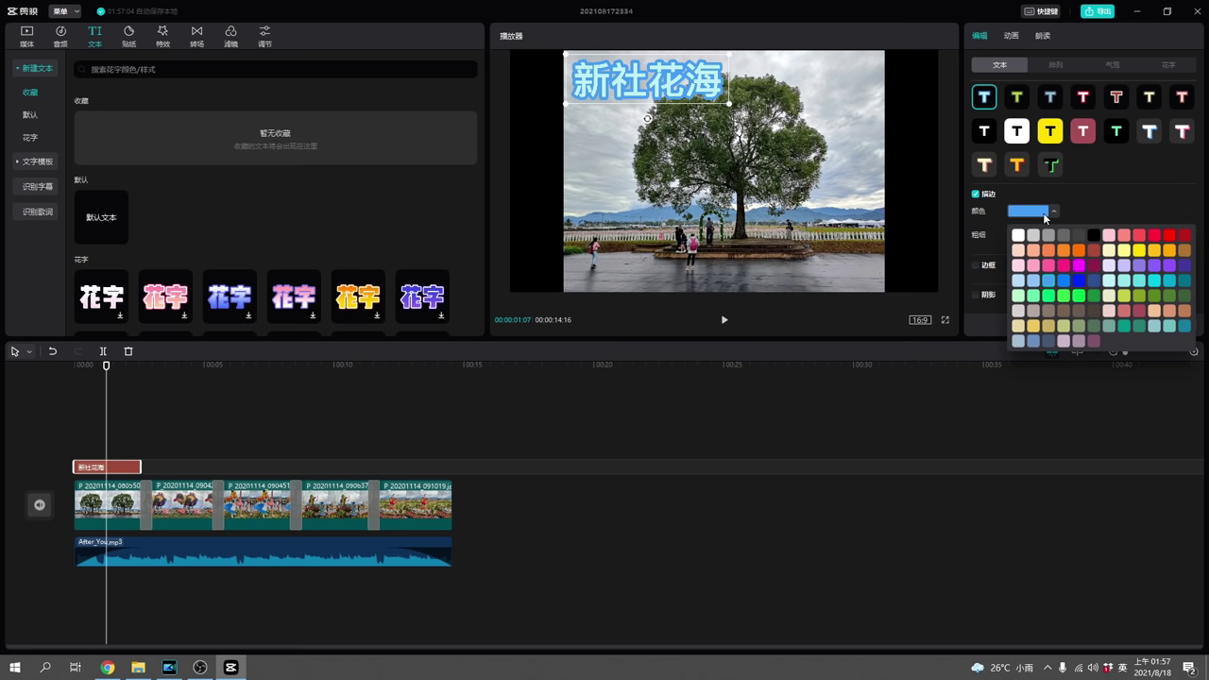
pyautogui.click(1140, 252)
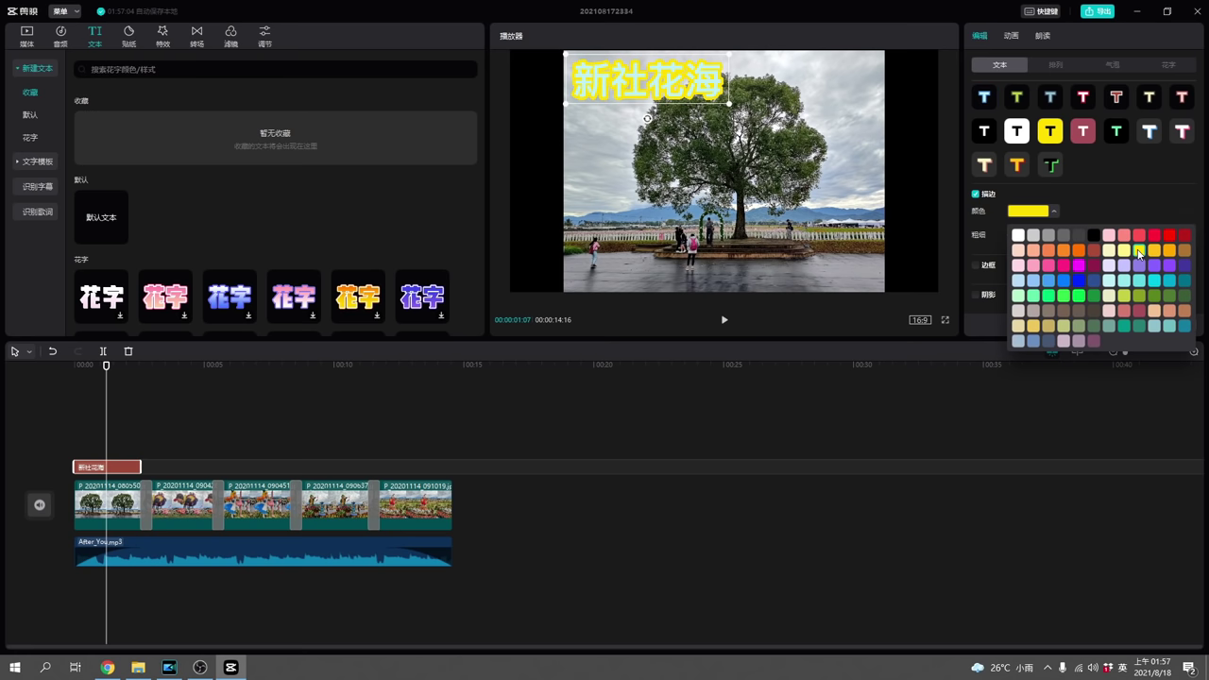
pyautogui.click(1096, 175)
pyautogui.click(1171, 239)
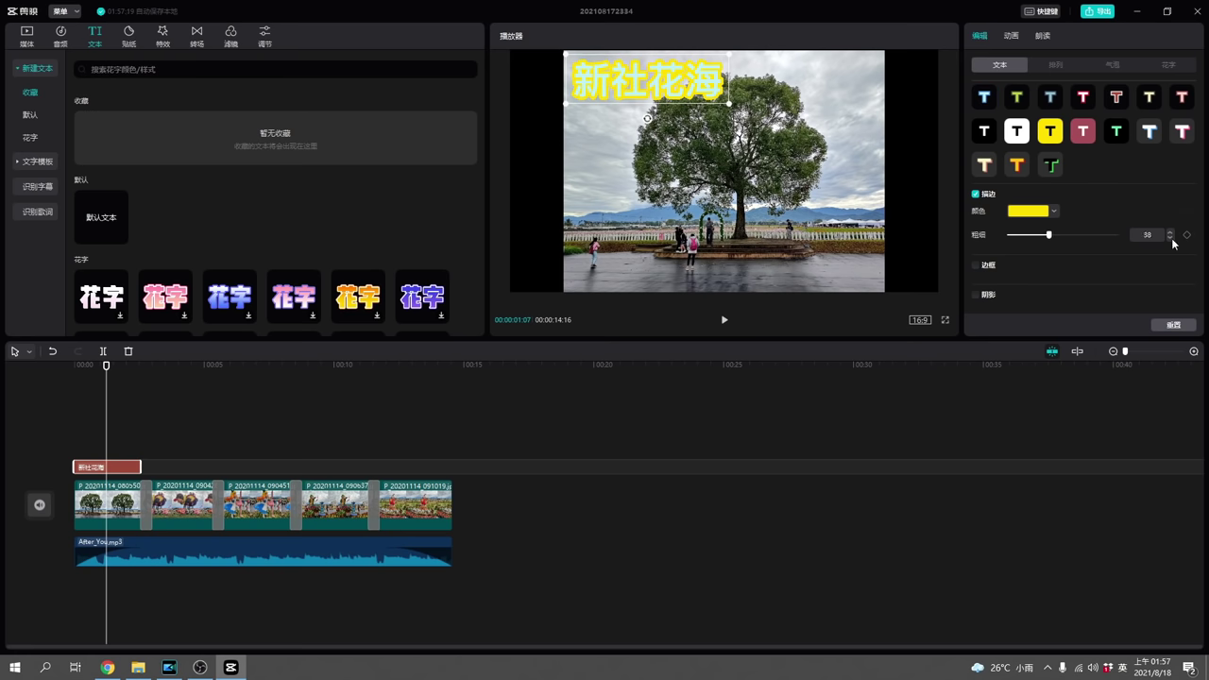
# - Turn the title's outline off and on again to replace the yellow outline with the default black one
pyautogui.click(976, 192)
pyautogui.scroll(3, 1068, 222)
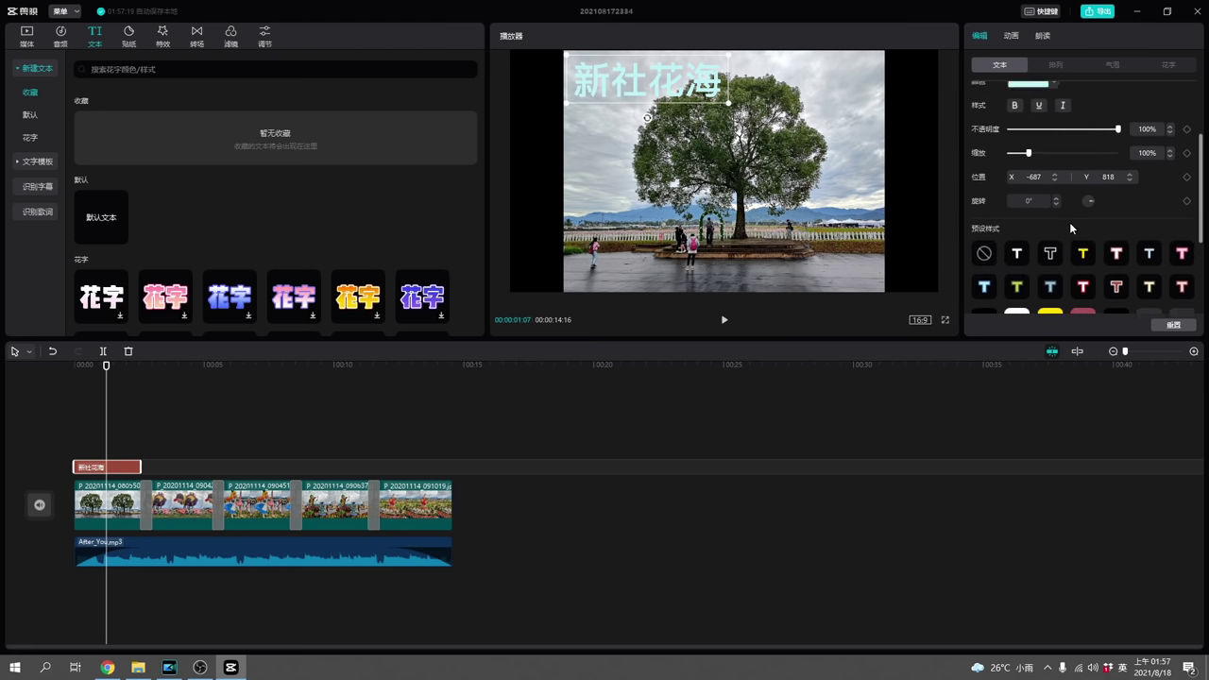
pyautogui.scroll(-1, 1049, 230)
pyautogui.click(977, 236)
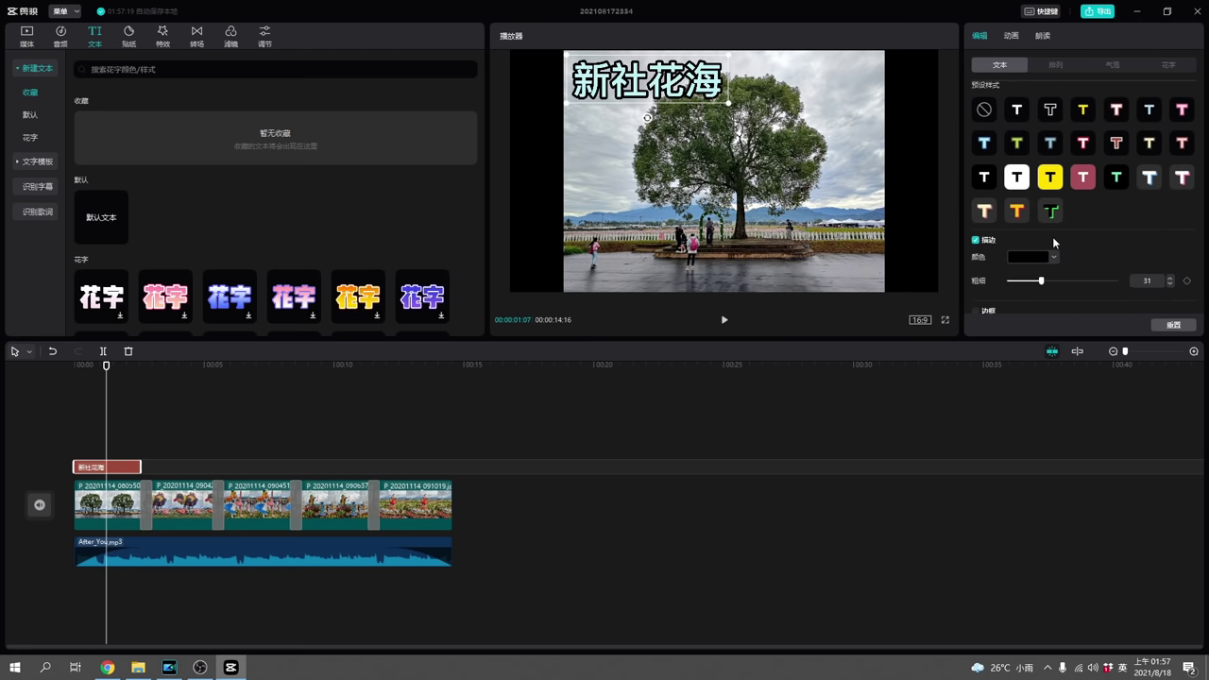
# - Enable the title's shadow and set its colour to light salmon
pyautogui.scroll(-1, 1067, 213)
pyautogui.click(977, 295)
pyautogui.scroll(-1, 1049, 227)
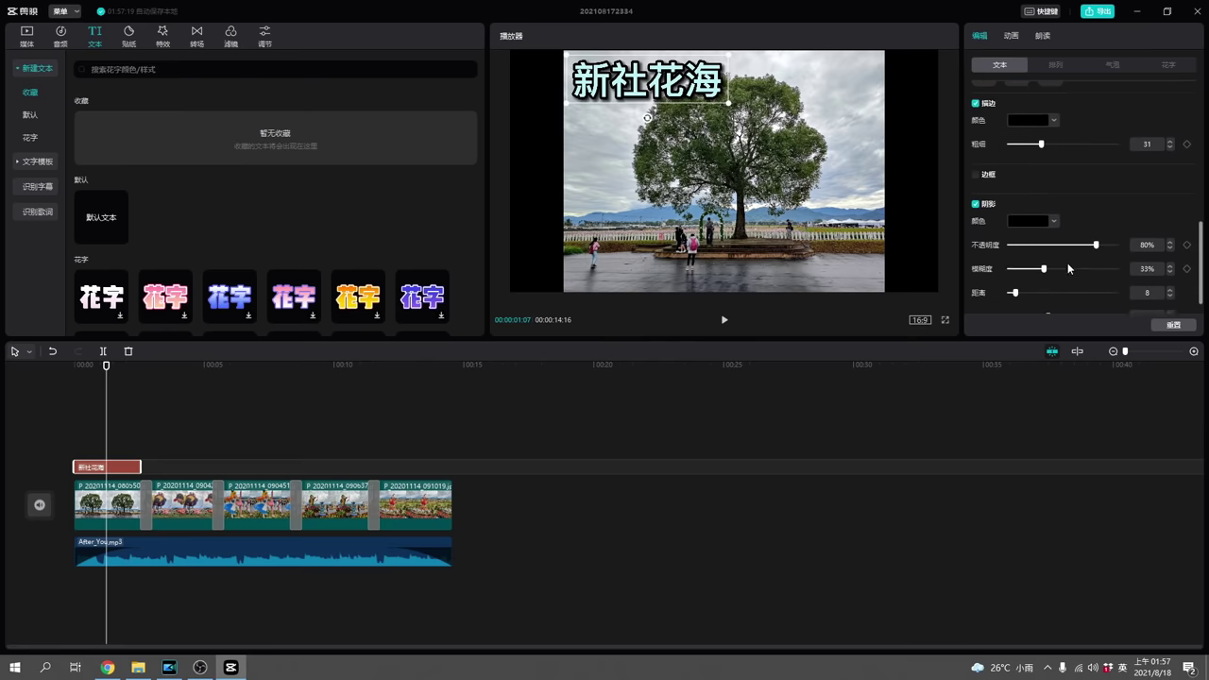
pyautogui.click(1037, 199)
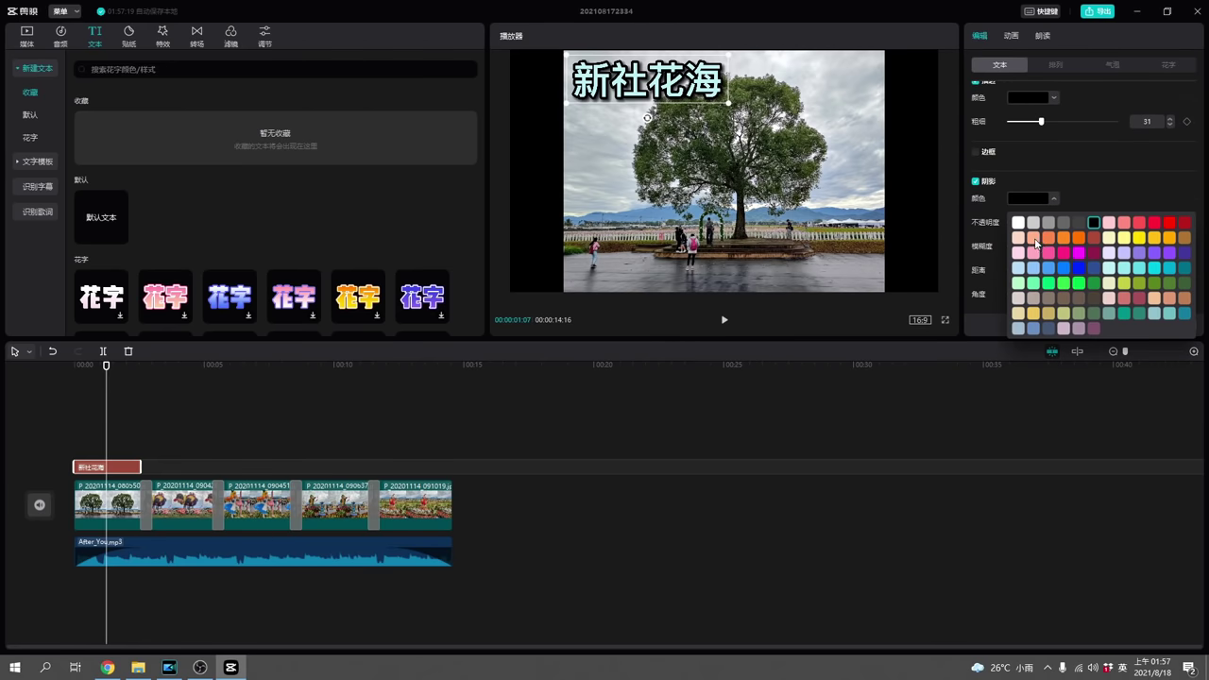
pyautogui.click(1032, 238)
pyautogui.click(1099, 156)
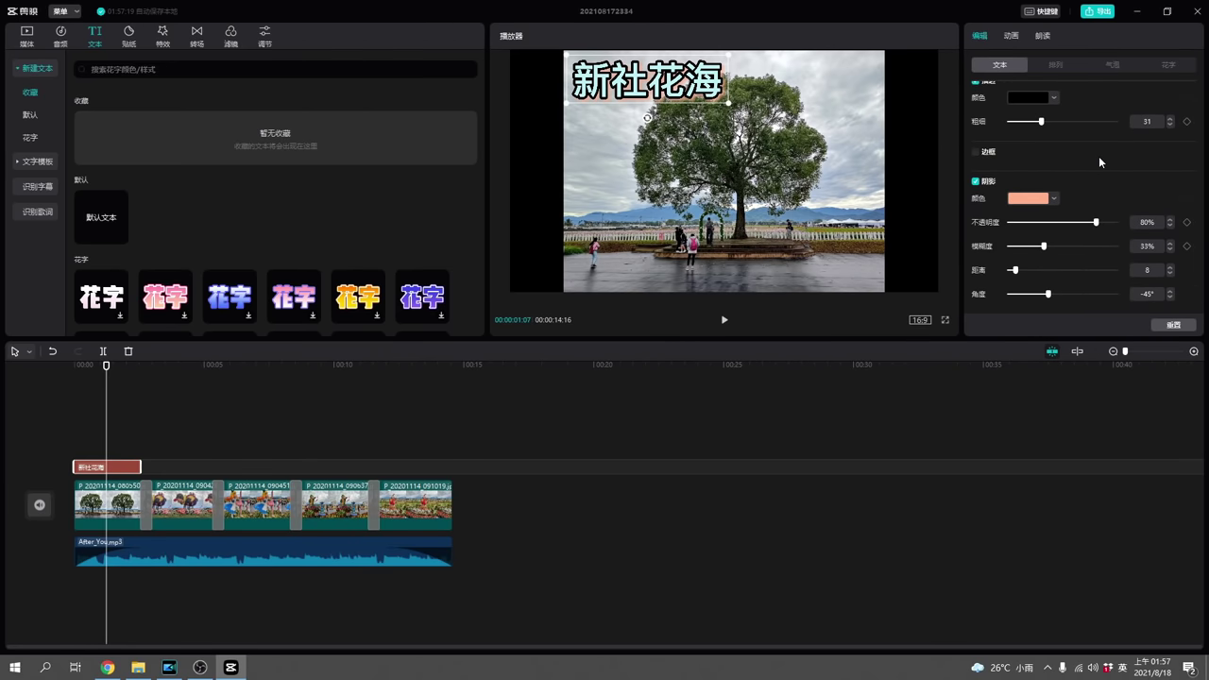
pyautogui.scroll(2, 1087, 189)
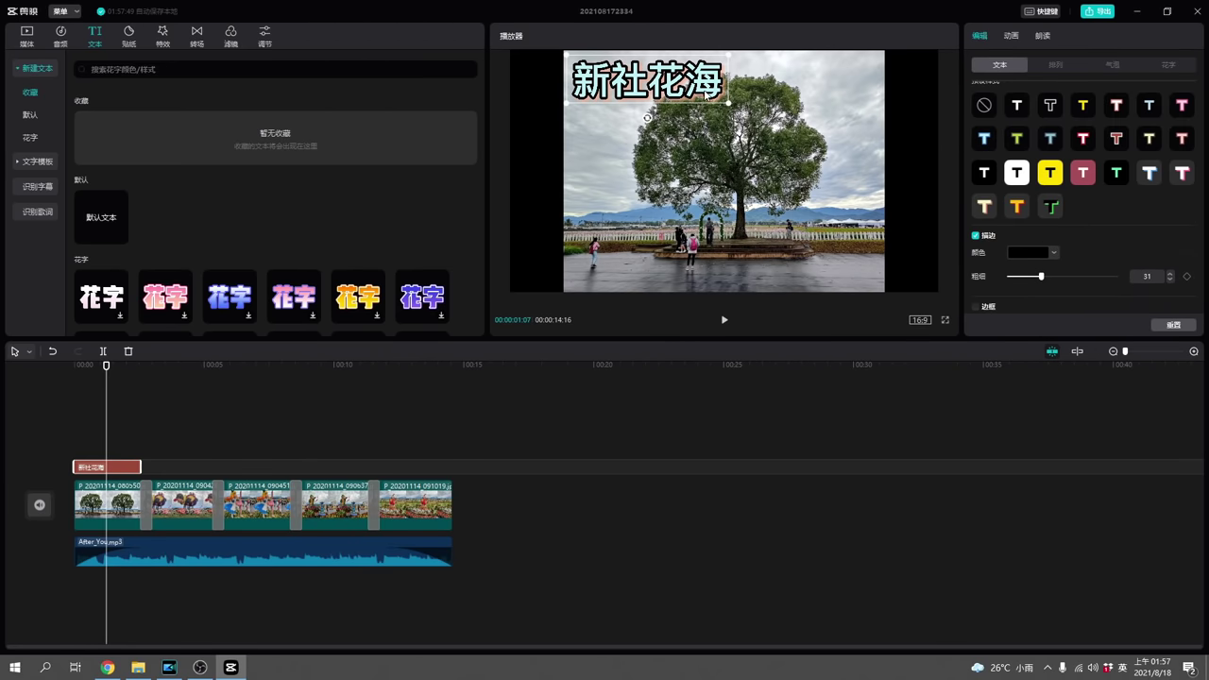
# - Apply the 空翻 entrance animation to the title with a 1.4 s duration and return the playhead to the start
pyautogui.click(1011, 35)
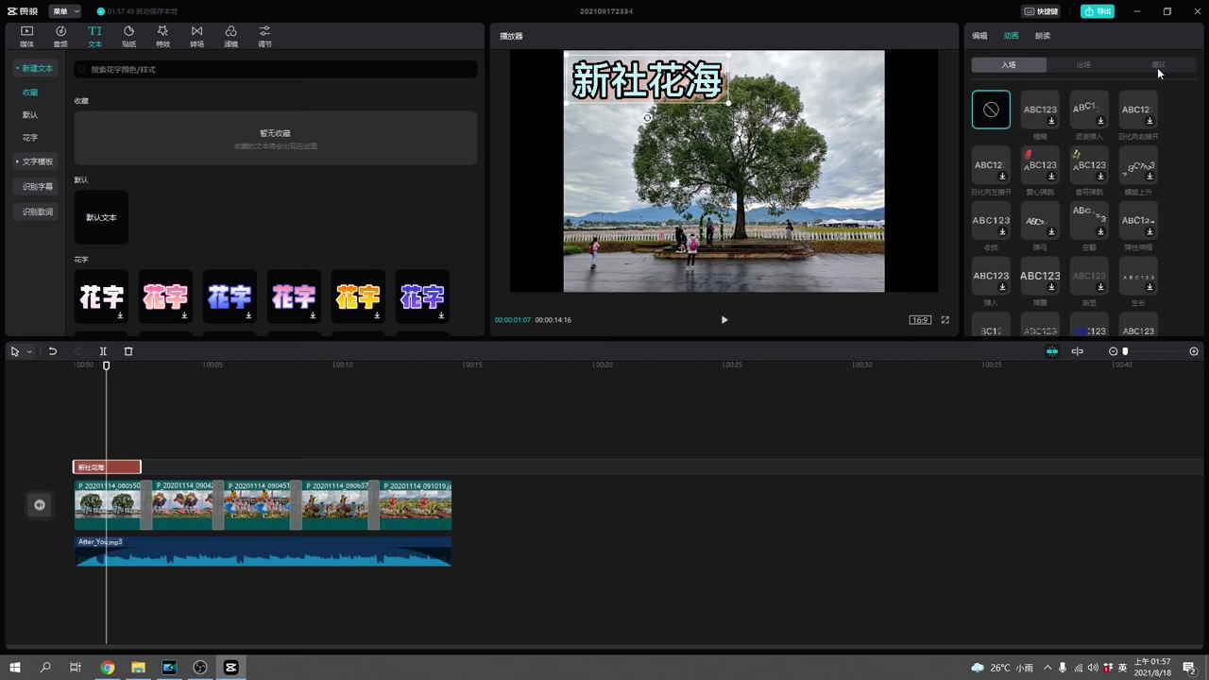
pyautogui.click(1096, 66)
pyautogui.click(1152, 64)
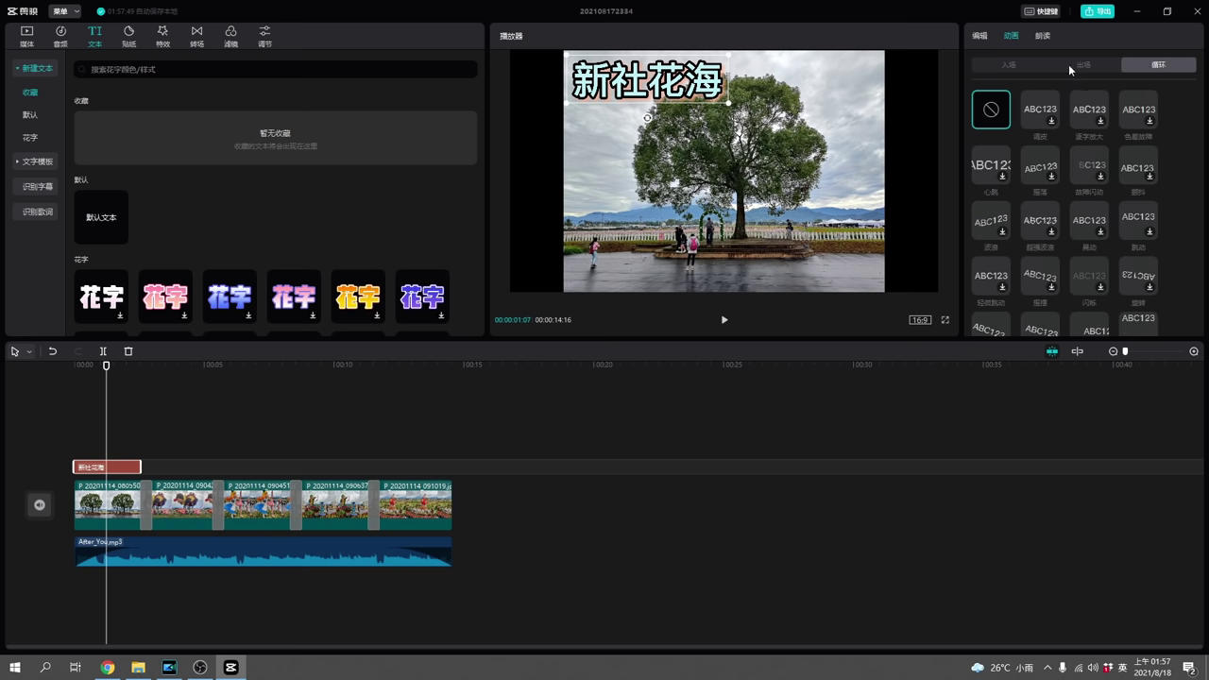
pyautogui.click(996, 65)
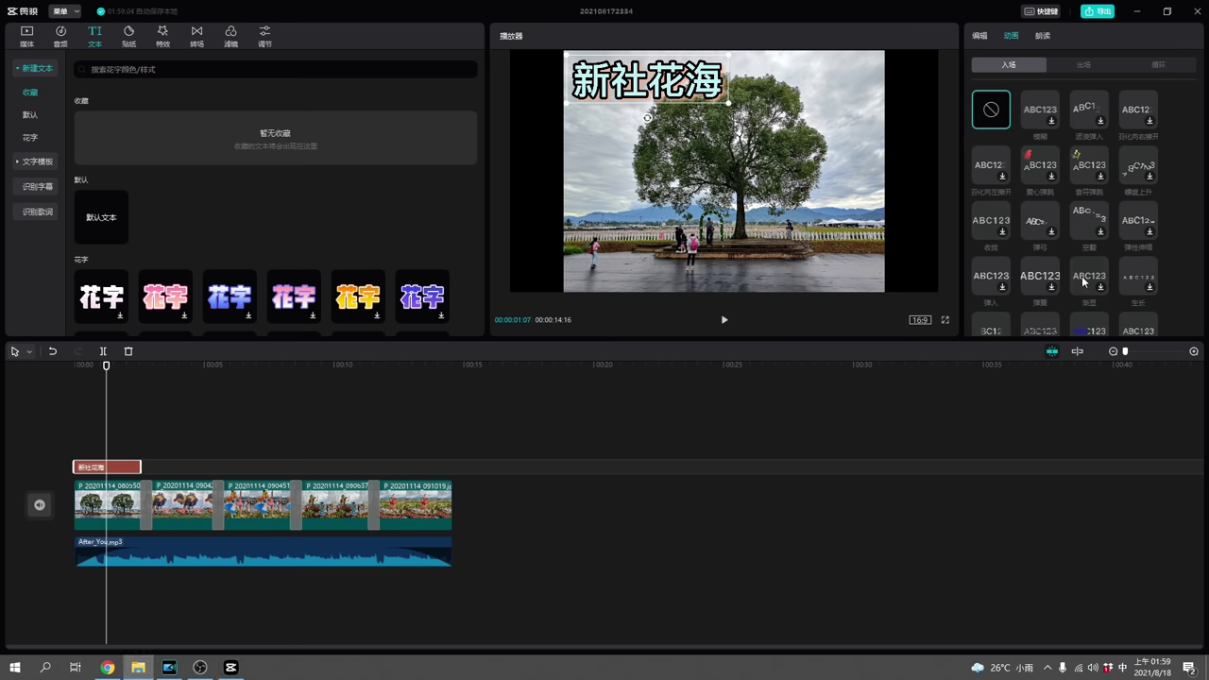
pyautogui.click(1087, 220)
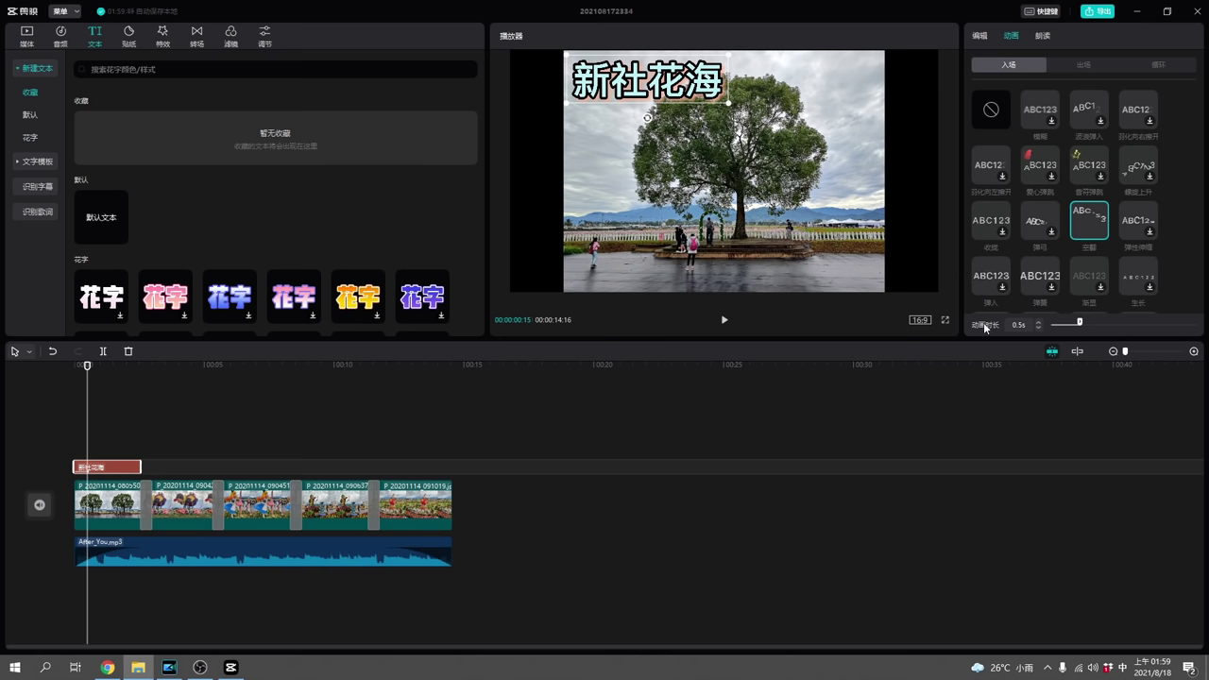
pyautogui.moveTo(1085, 323); pyautogui.dragTo(1131, 325)
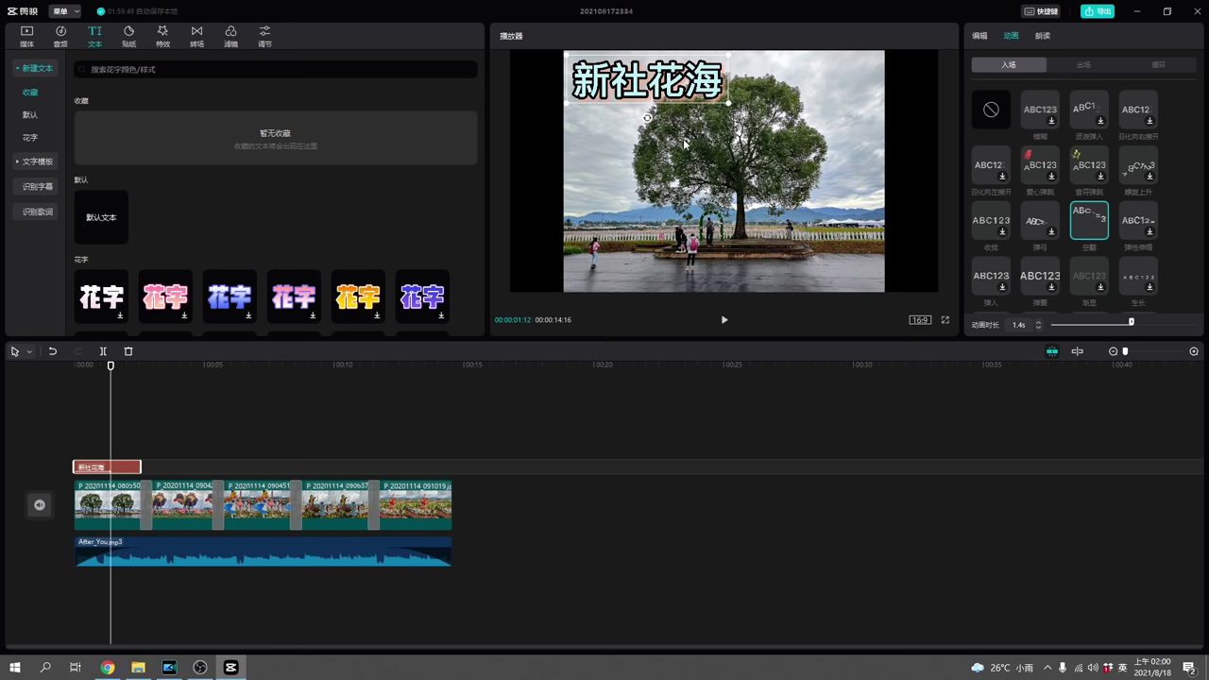
pyautogui.moveTo(112, 398); pyautogui.dragTo(63, 404)
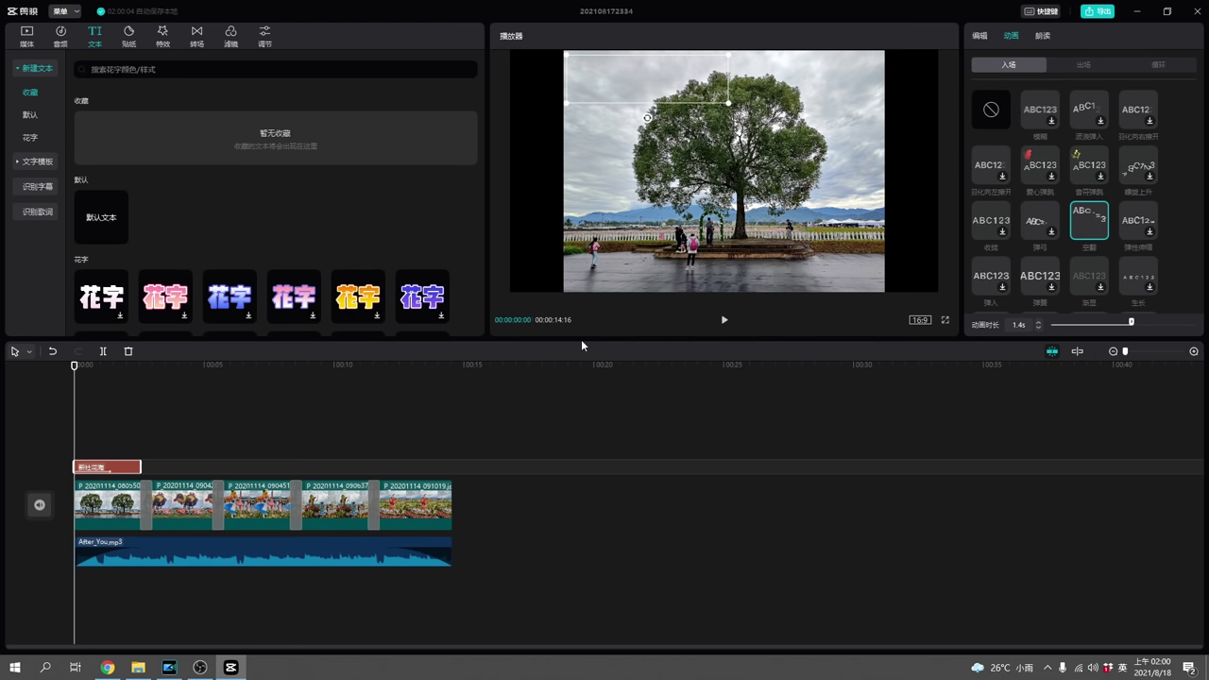
# - Play the opening seconds of the slideshow to preview the title's 空翻 entrance animation
pyautogui.click(725, 323)
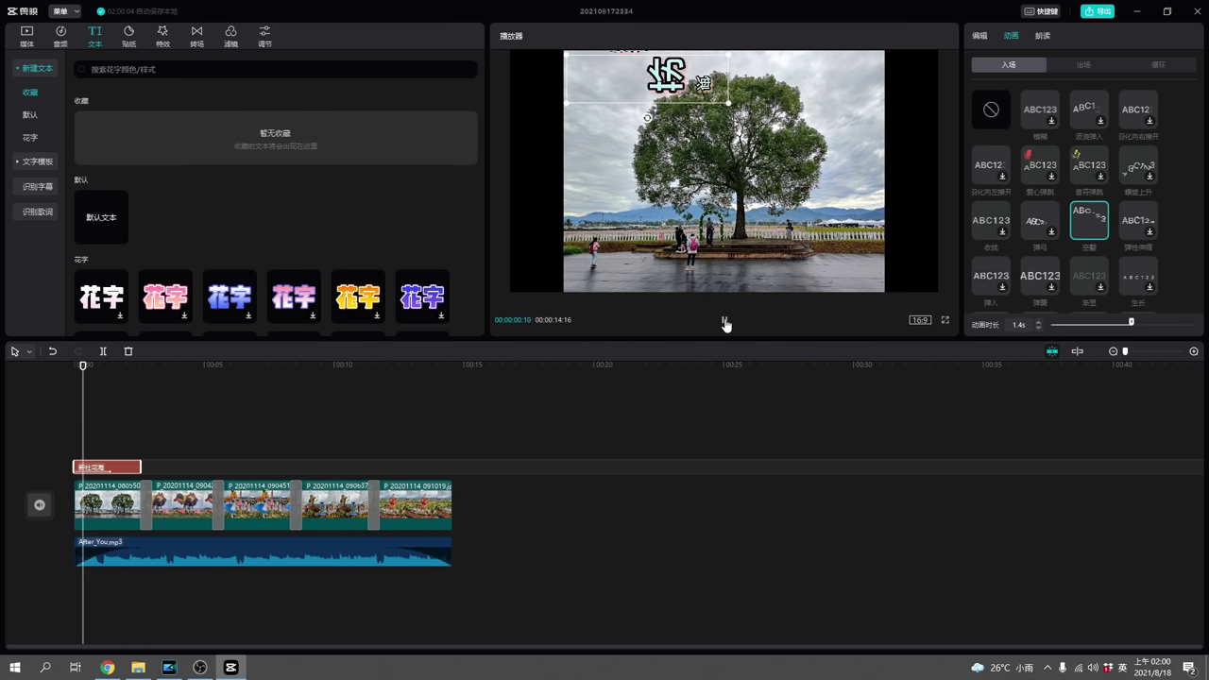
pyautogui.click(723, 325)
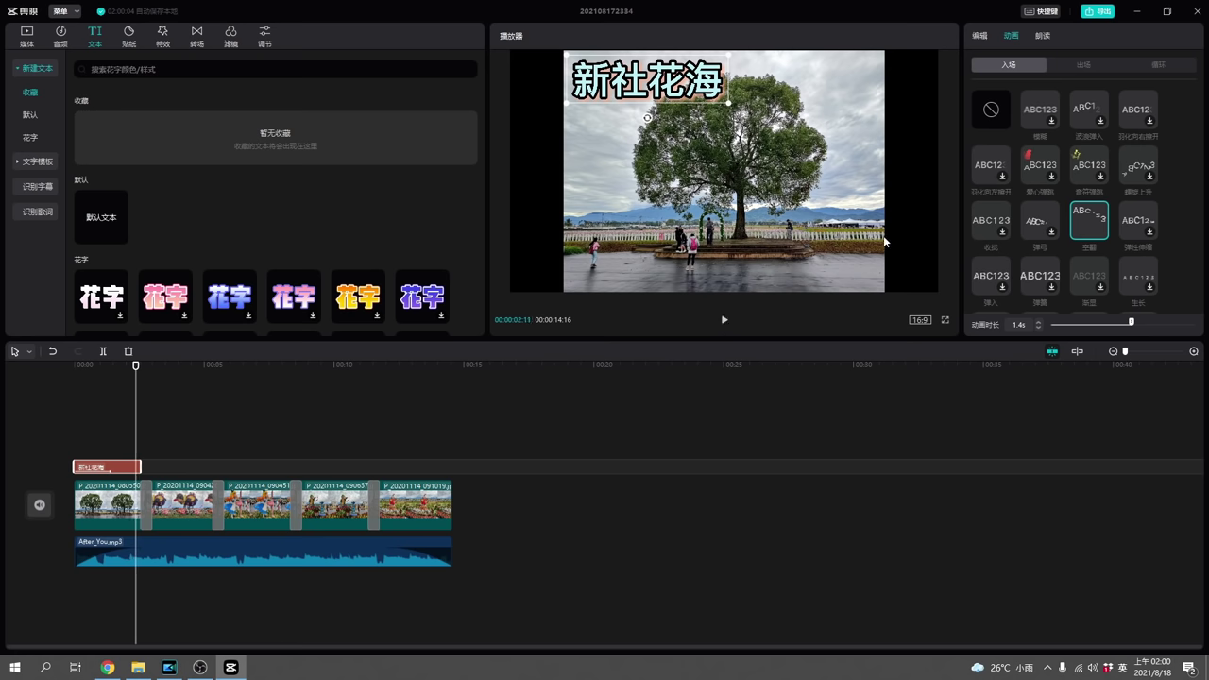
# - Apply the 螺旋下降 exit animation to the title and preview it from the start of the timeline
pyautogui.click(1086, 64)
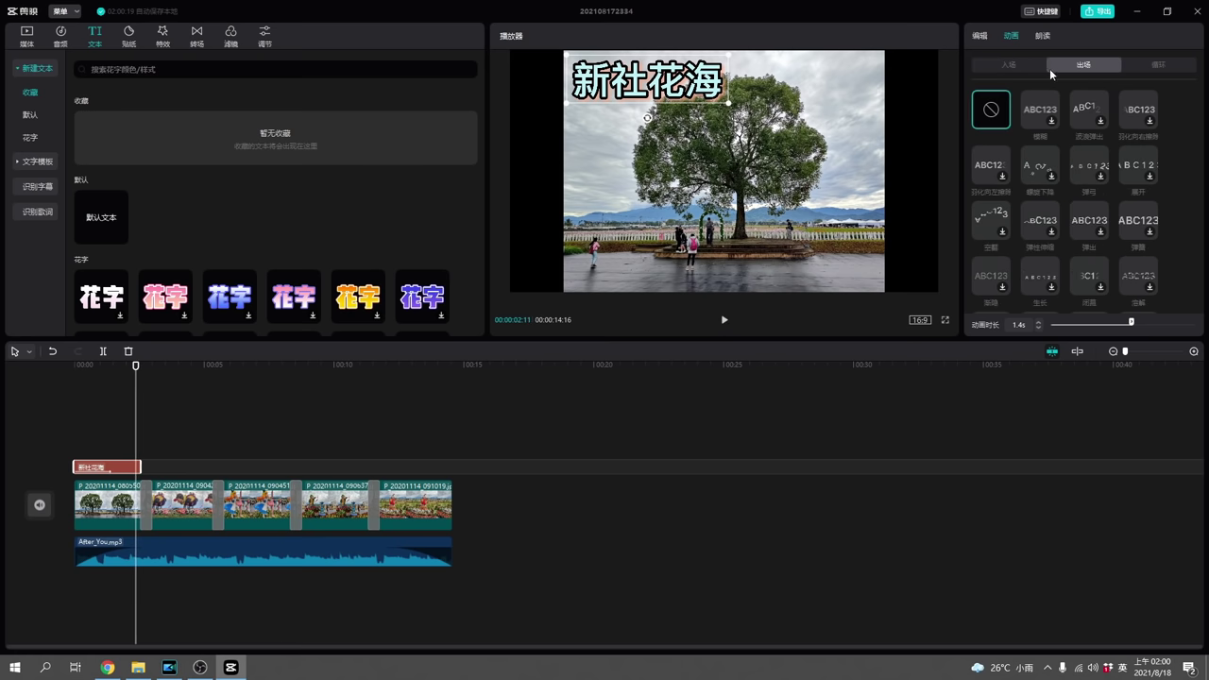
pyautogui.click(1041, 168)
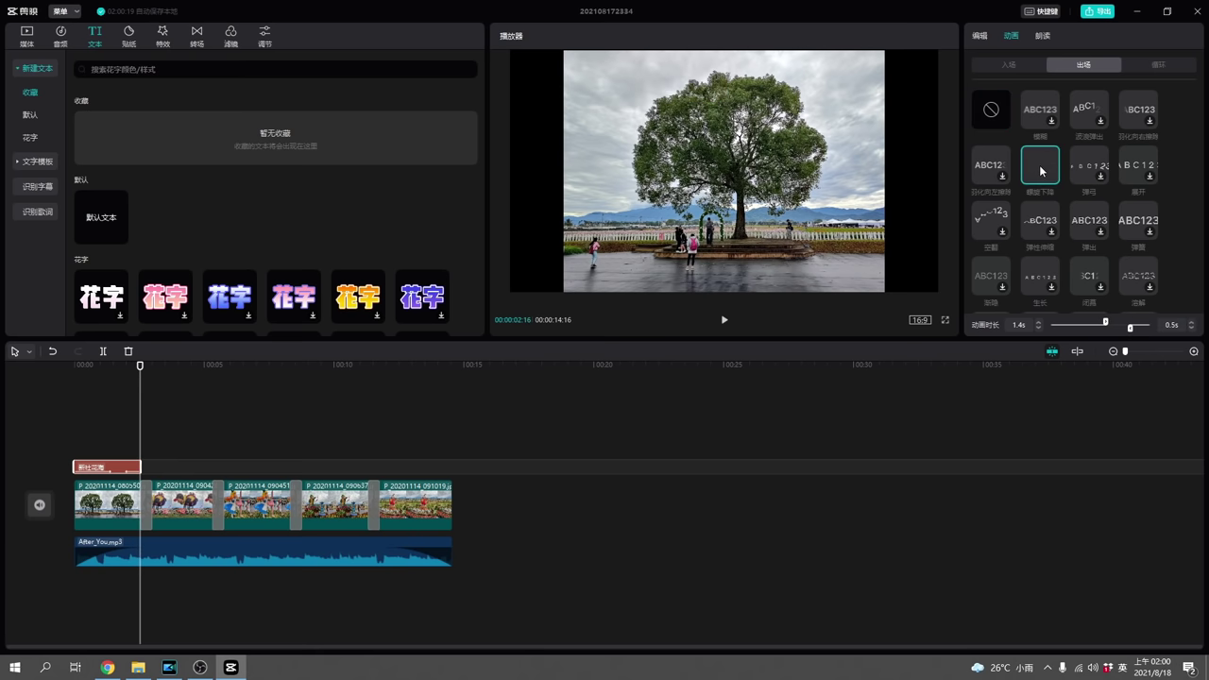
pyautogui.moveTo(138, 399); pyautogui.dragTo(75, 399)
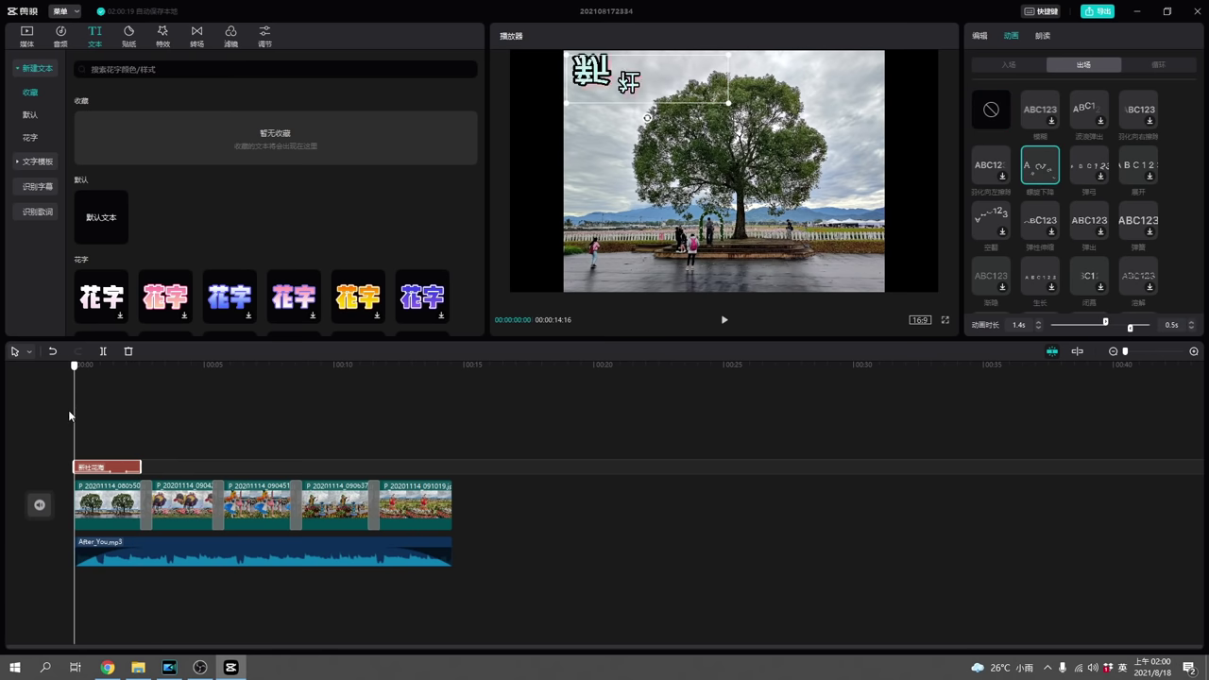
pyautogui.click(722, 321)
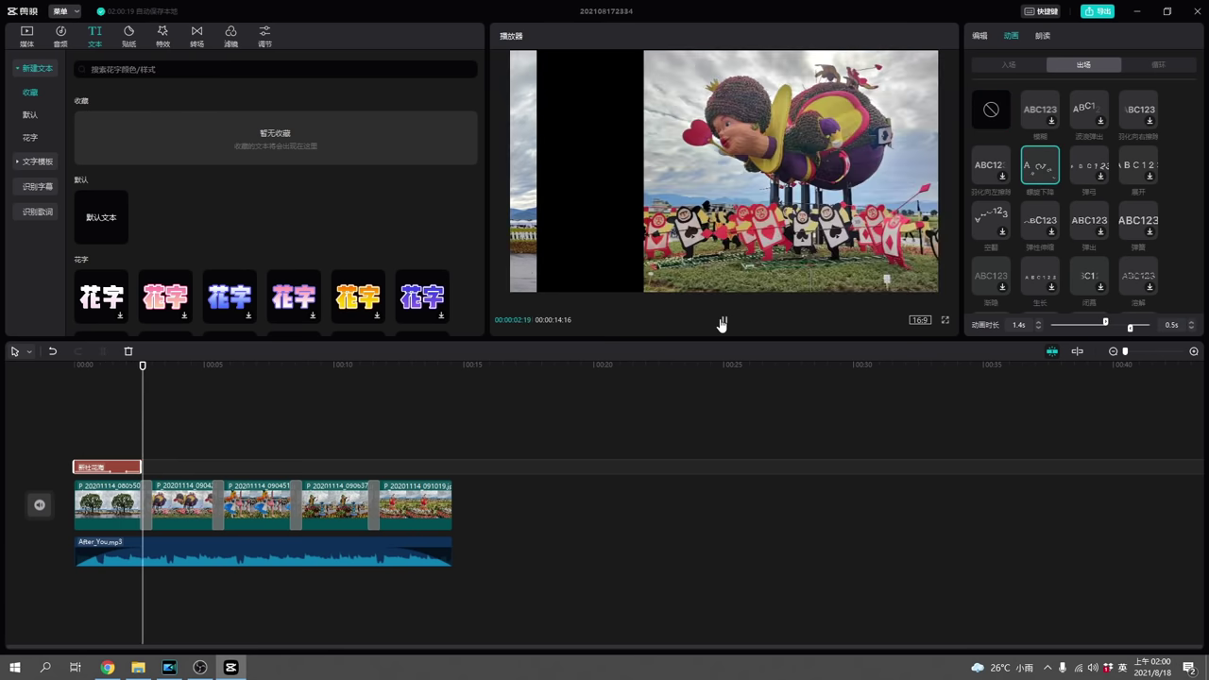
pyautogui.click(722, 326)
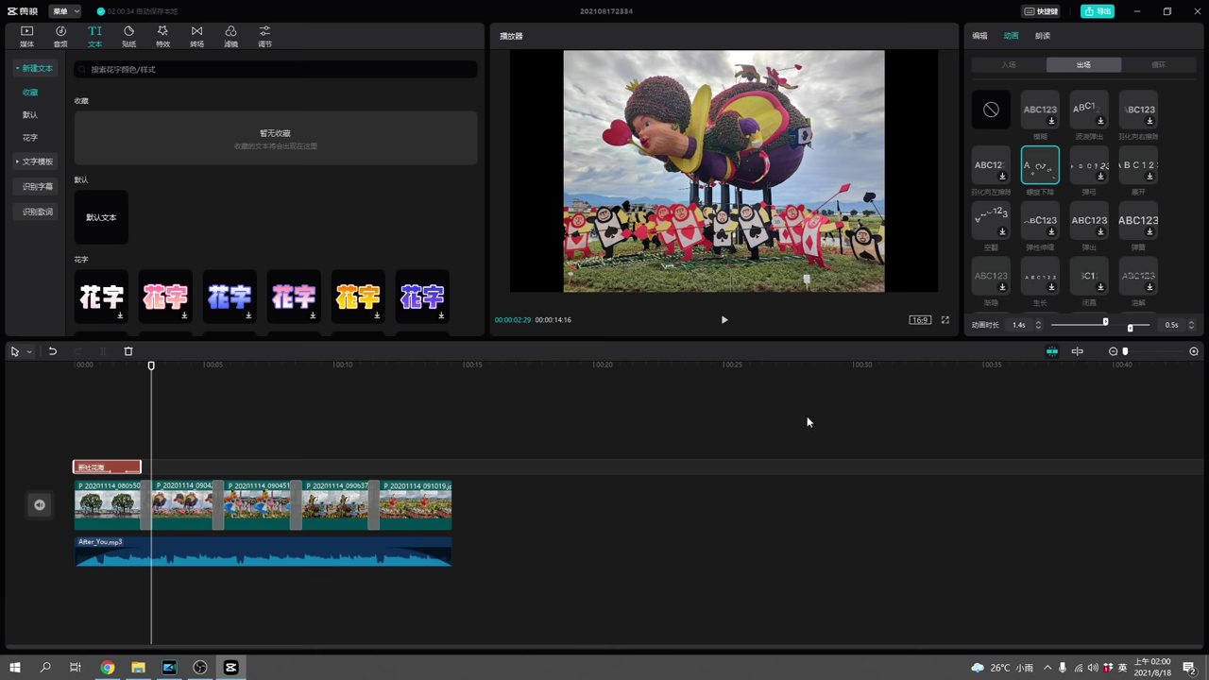
# - Add a default text clip on the title's track over the second photo
pyautogui.moveTo(103, 222); pyautogui.dragTo(213, 467)
pyautogui.click(214, 467)
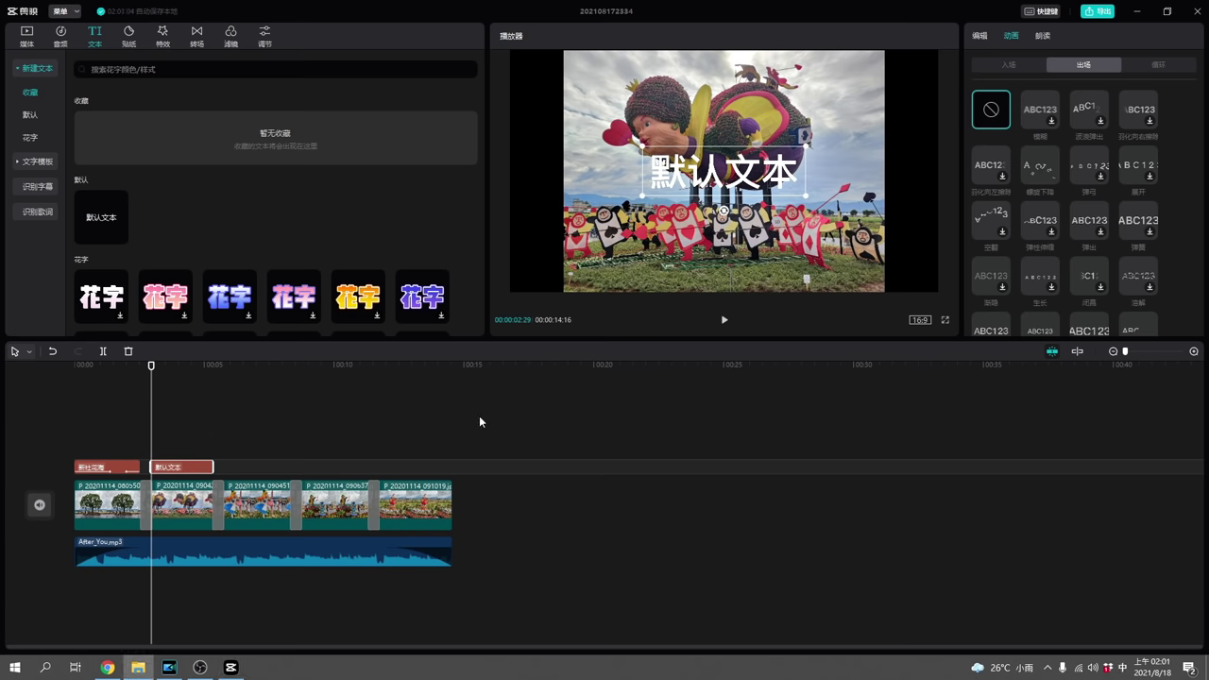
pyautogui.moveTo(503, 408); pyautogui.dragTo(86, 608)
pyautogui.press('Delete')
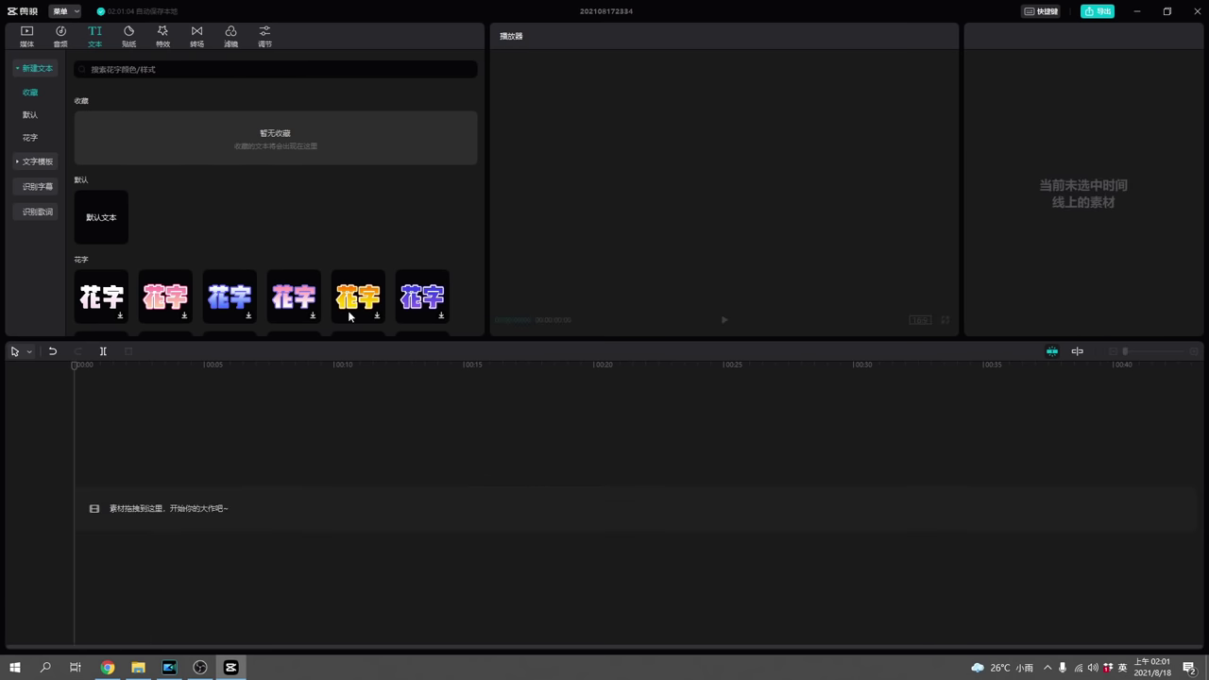
pyautogui.click(27, 36)
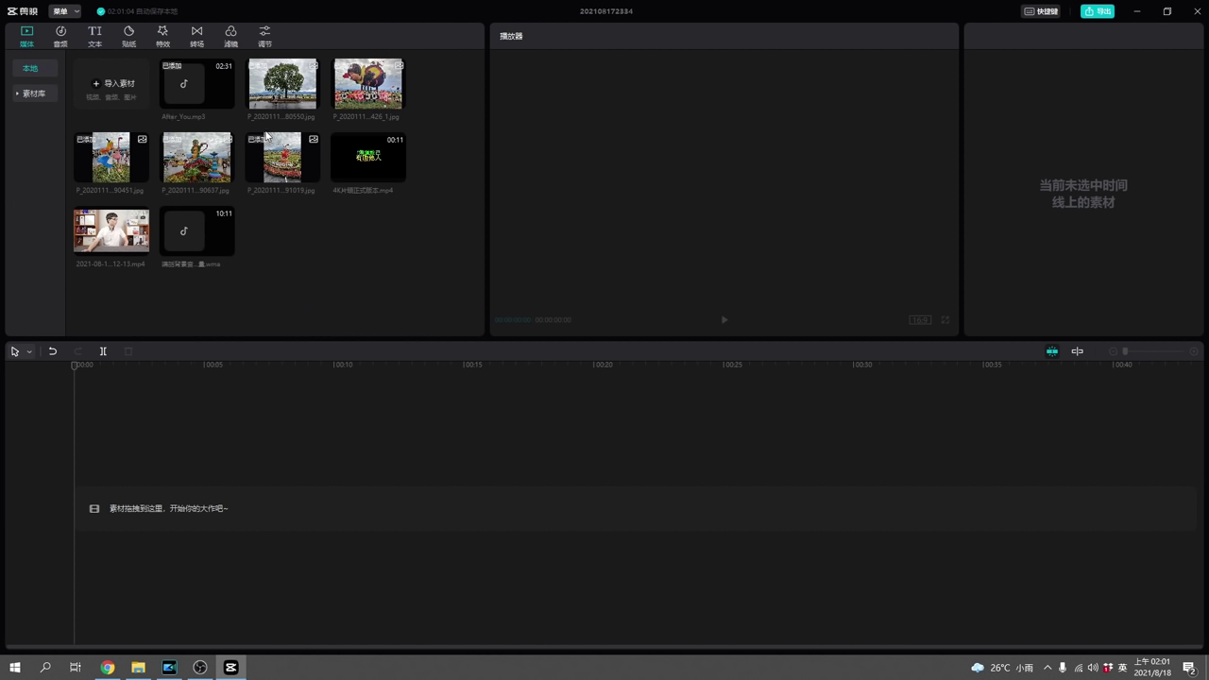
pyautogui.moveTo(110, 231); pyautogui.dragTo(70, 496)
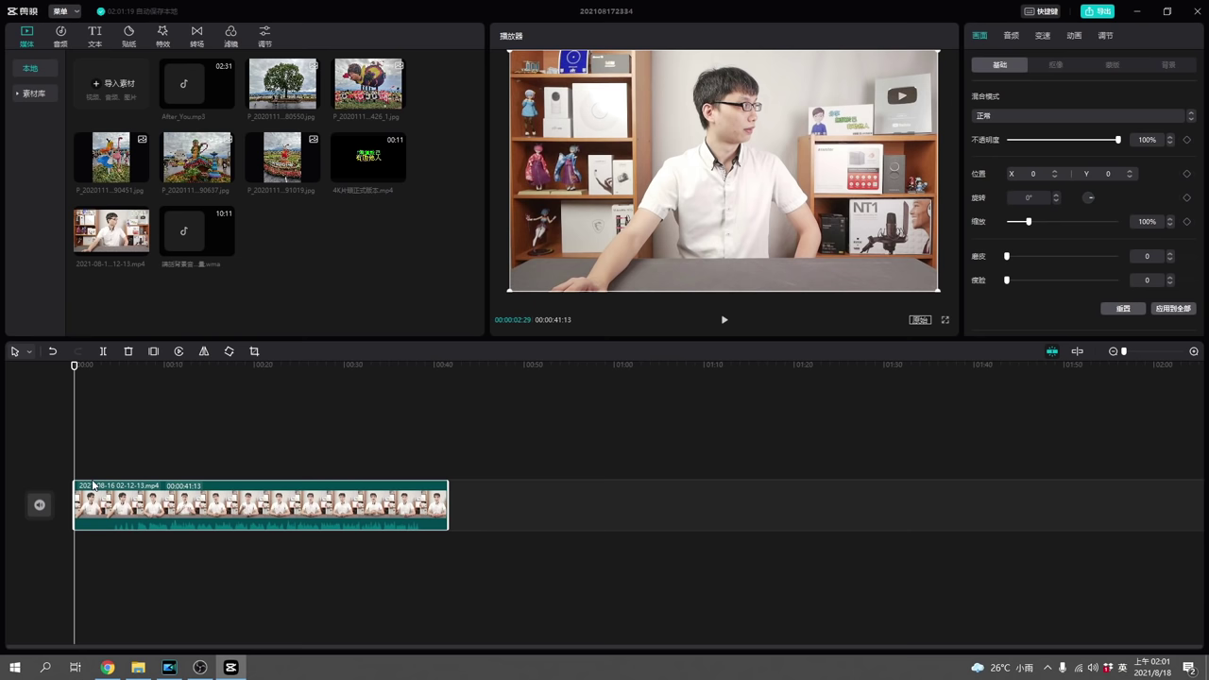
# - Generate subtitles automatically from the speech in the video with 识别字幕
pyautogui.click(94, 36)
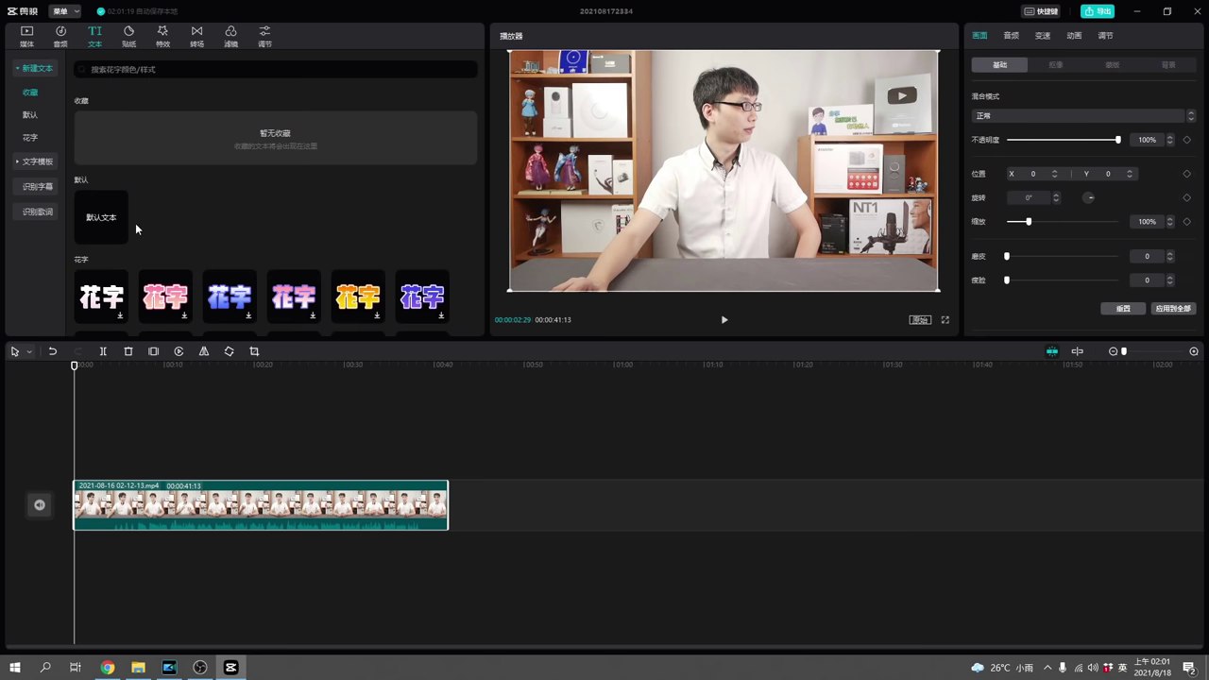
pyautogui.click(38, 188)
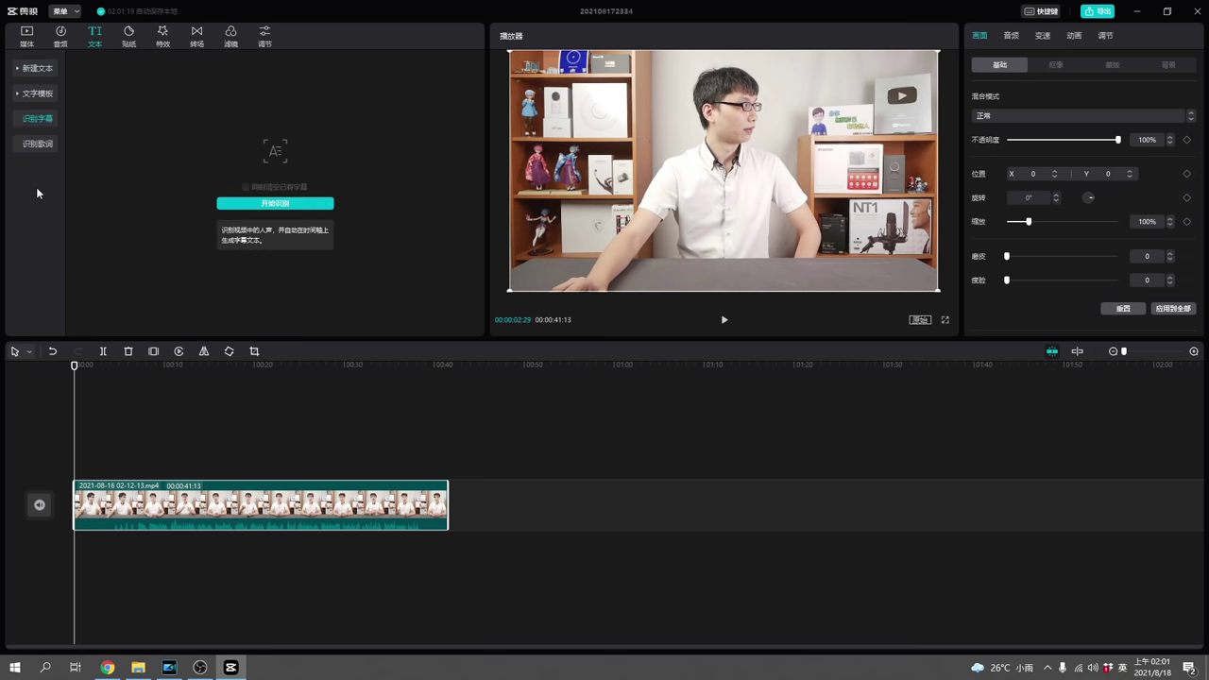
pyautogui.click(252, 205)
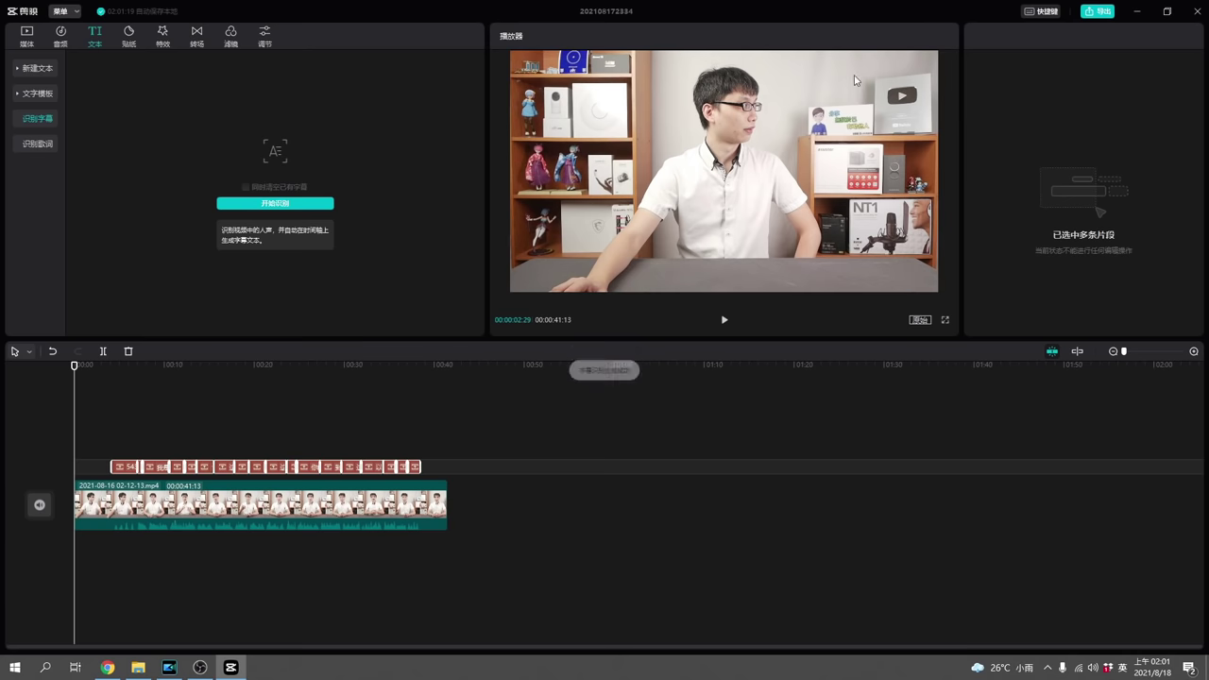
# - Try the blue preset style on the first subtitle, and settle on black text with a white outline for all subtitles
pyautogui.click(114, 384)
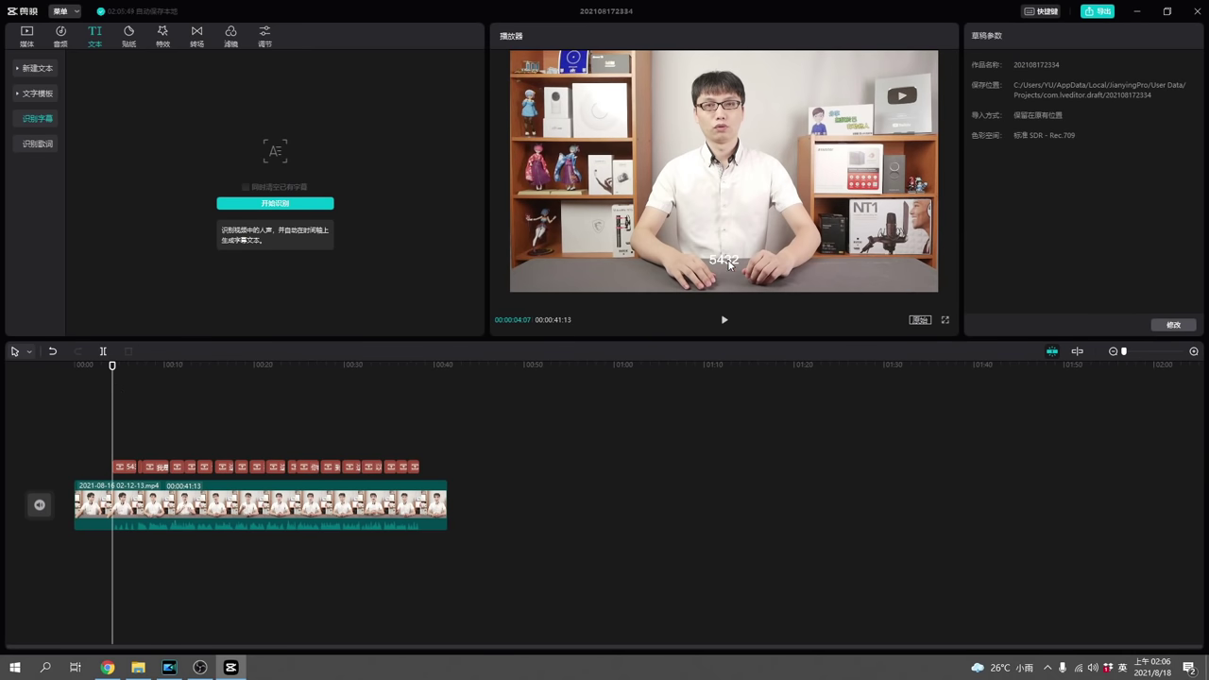
pyautogui.click(128, 468)
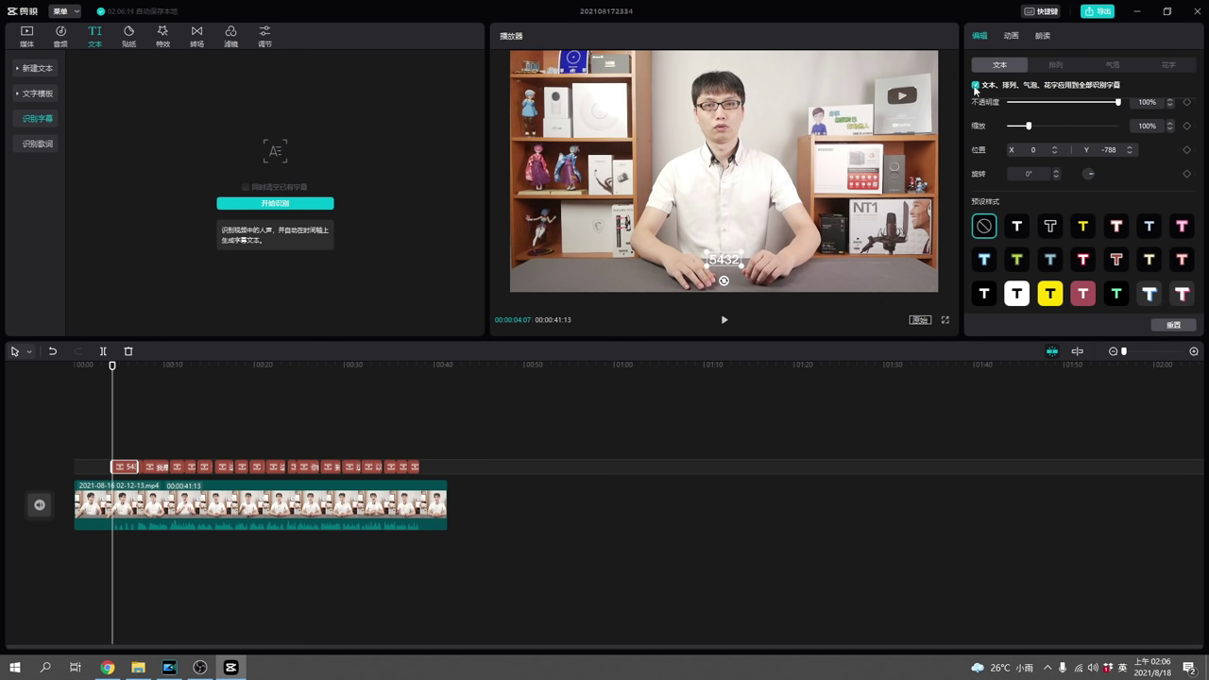
pyautogui.click(985, 262)
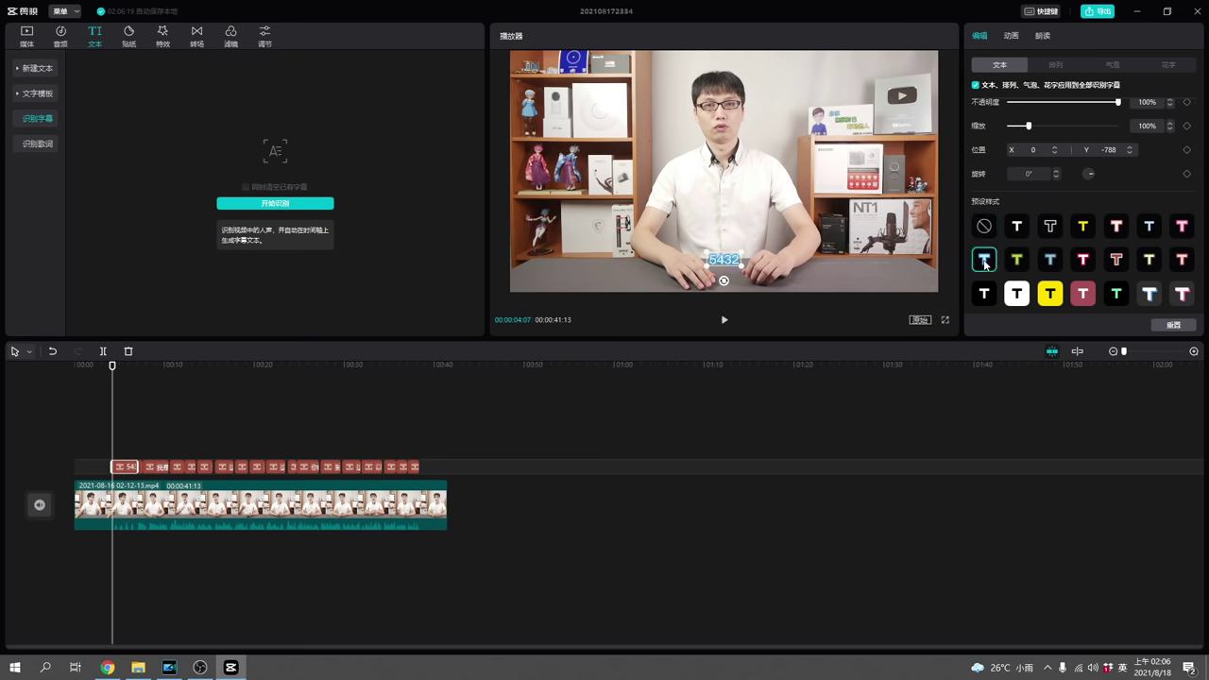
pyautogui.click(1049, 233)
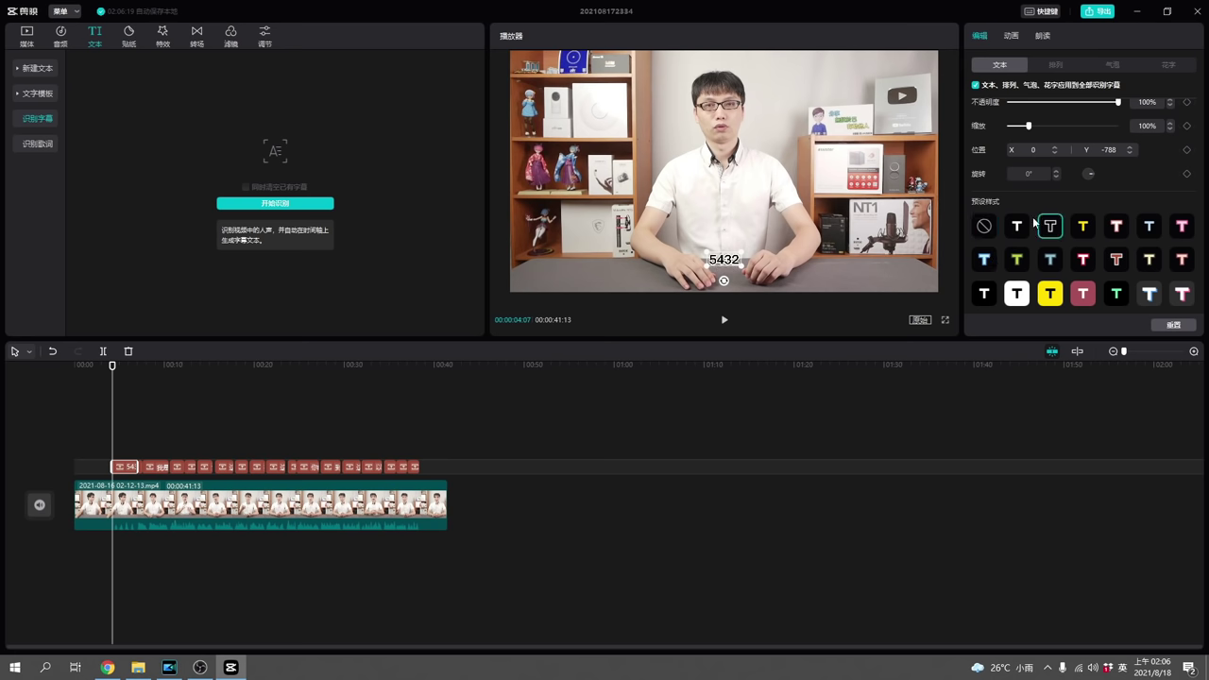
# - Scrub through the whole timeline to check the preset style on the other subtitles, returning to the 5432 subtitle
pyautogui.click(216, 372)
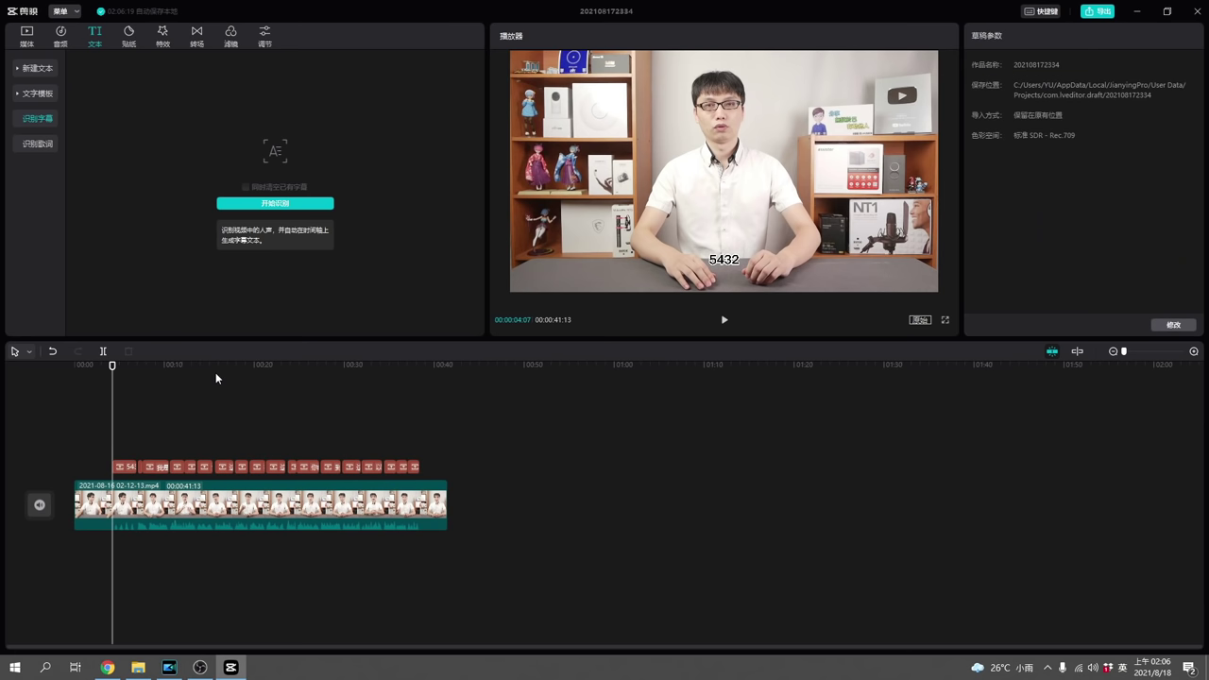
pyautogui.click(234, 375)
pyautogui.click(225, 376)
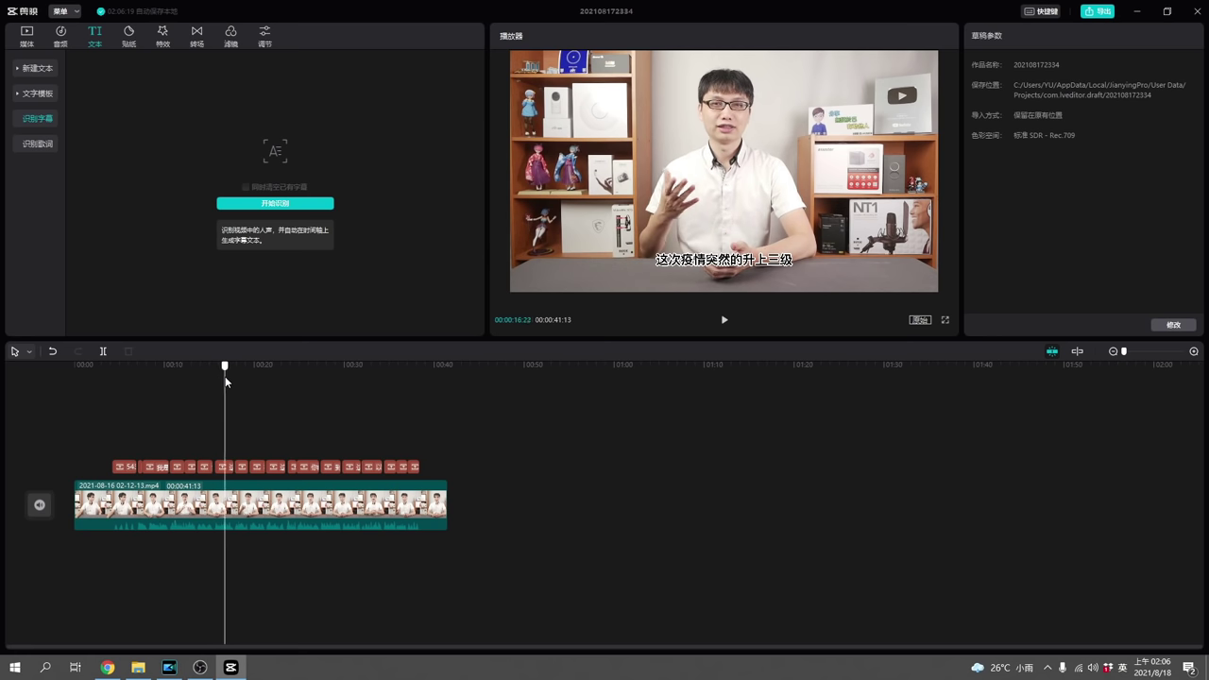
pyautogui.click(182, 382)
pyautogui.moveTo(184, 382); pyautogui.dragTo(126, 390)
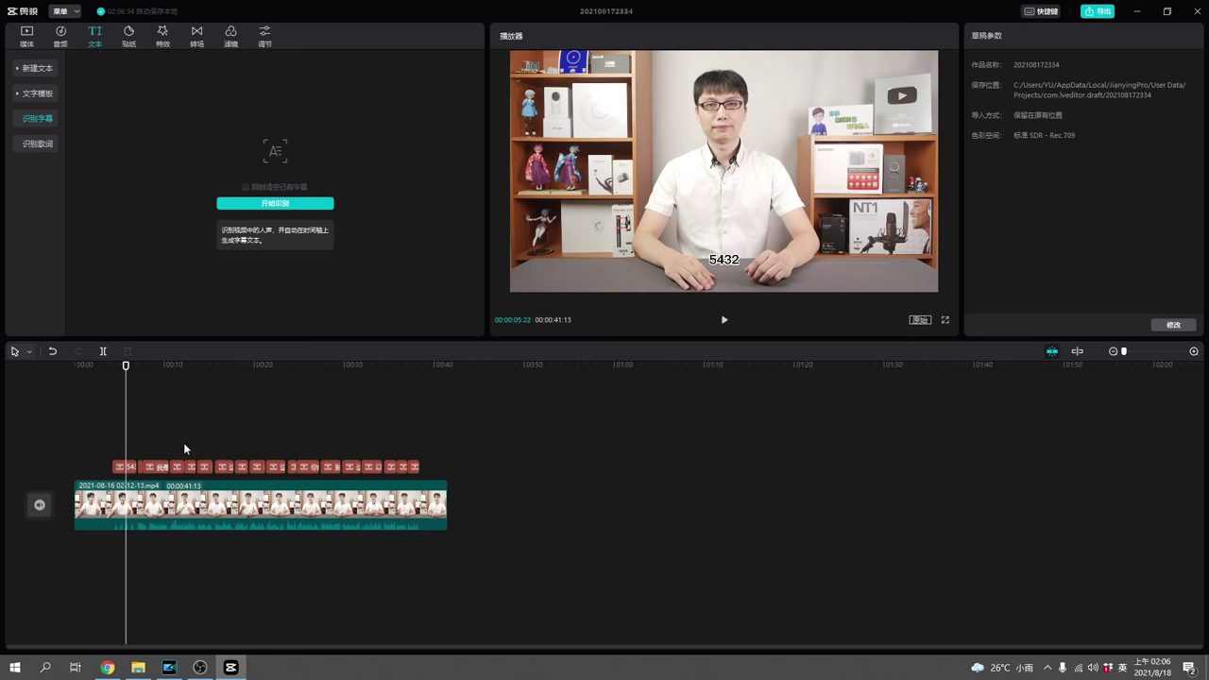
pyautogui.moveTo(128, 390); pyautogui.dragTo(360, 392)
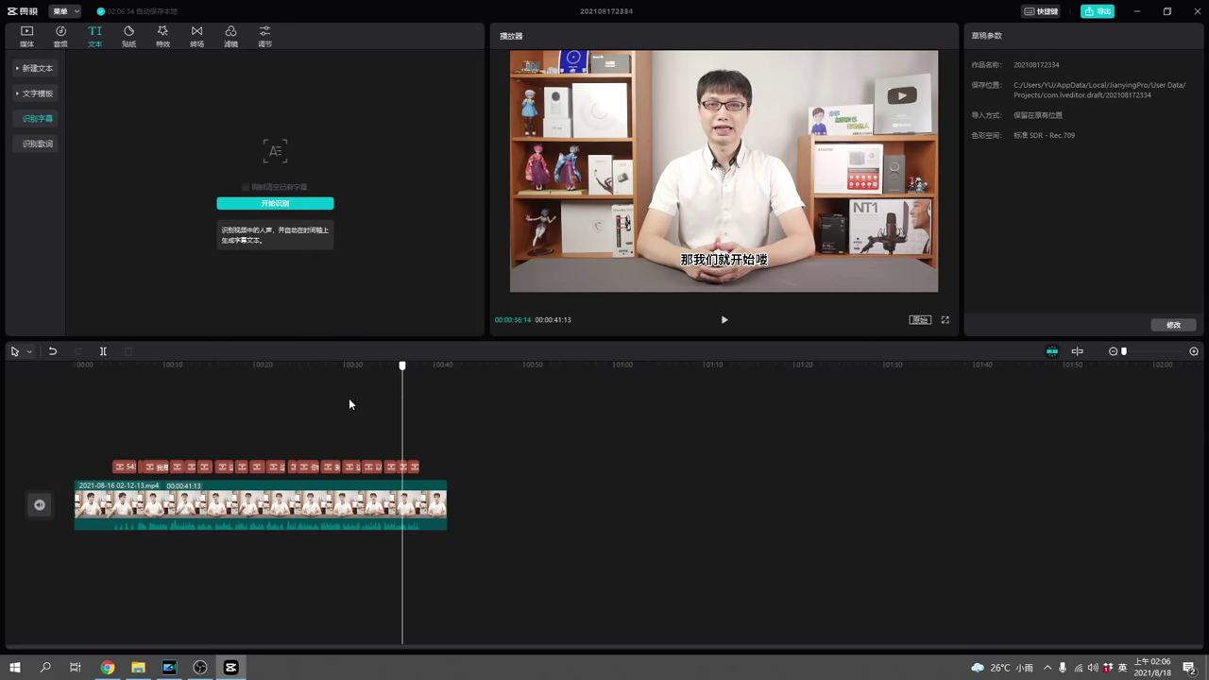
pyautogui.click(127, 406)
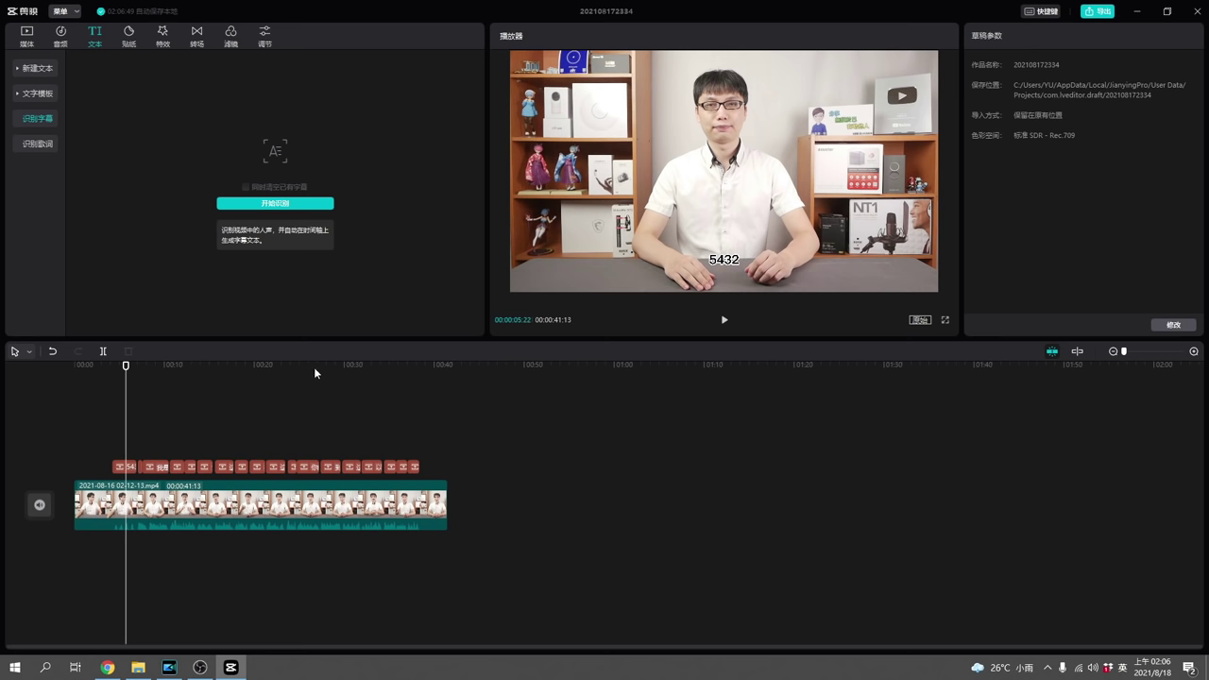
# - Play the video from the 5432 subtitle and revisit the early subtitles to check their wording and timing
pyautogui.click(726, 322)
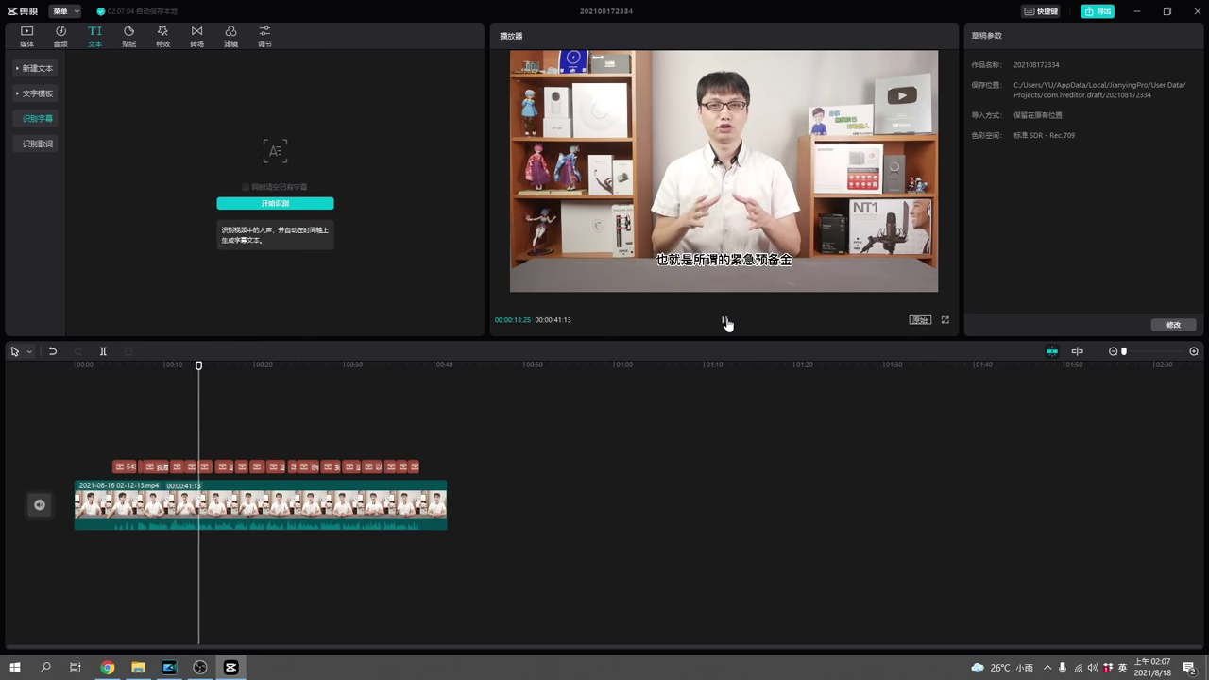
pyautogui.click(725, 322)
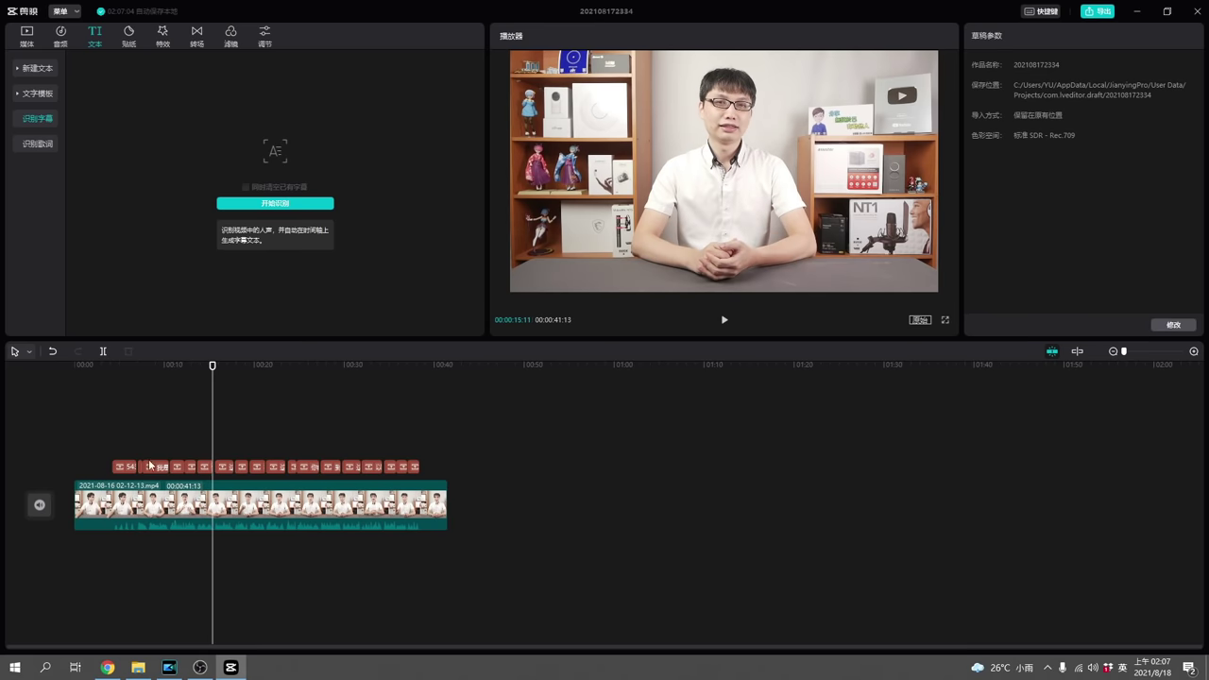
pyautogui.click(158, 409)
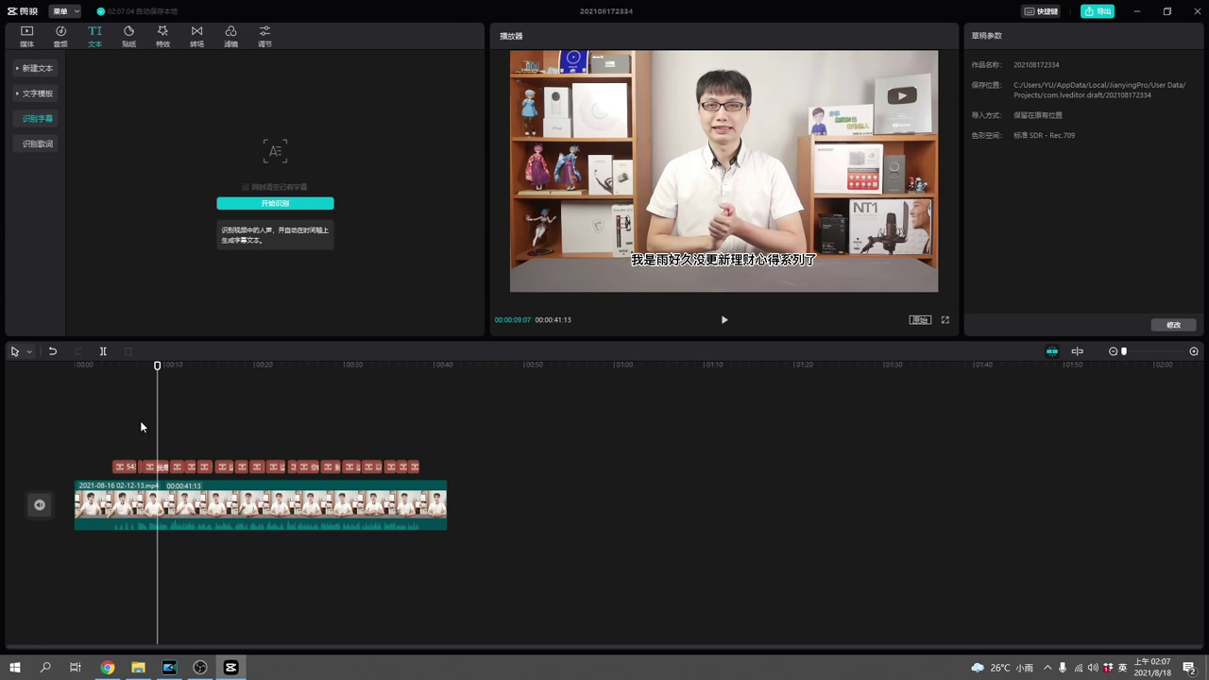
pyautogui.click(139, 409)
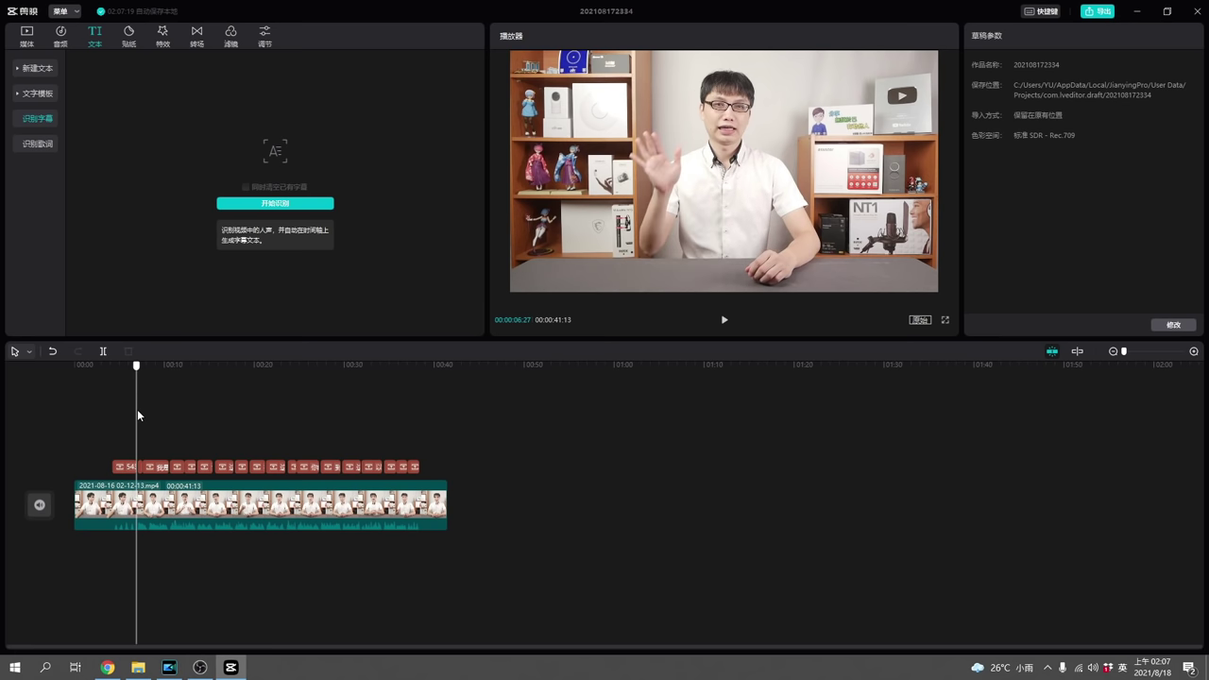
pyautogui.click(140, 409)
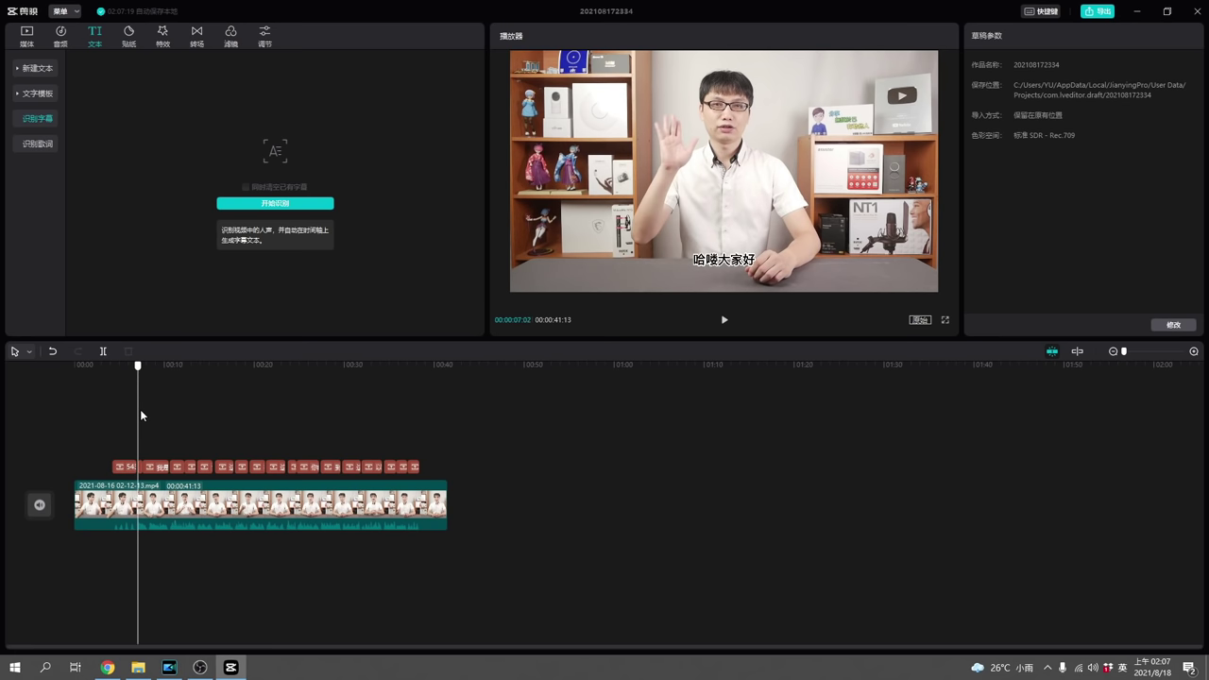
pyautogui.click(144, 410)
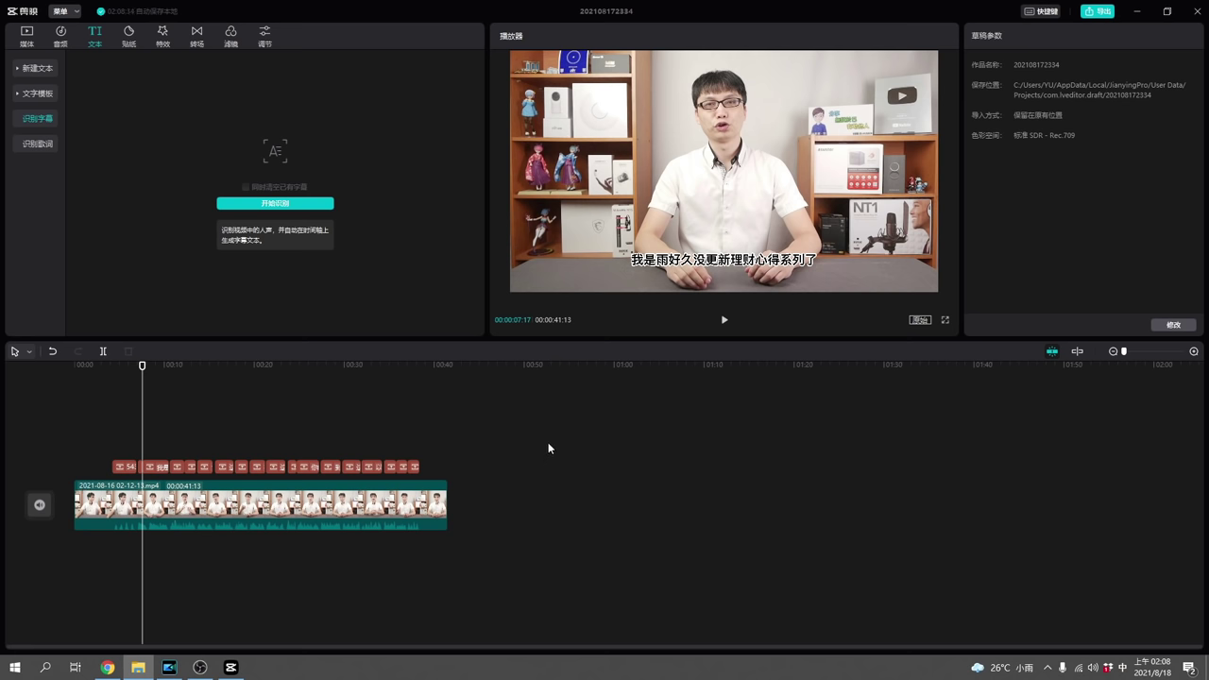
# - Lower the 5432 subtitle, with all recognised subtitles following, to the bottom edge of the frame and scrub through the result
pyautogui.click(130, 470)
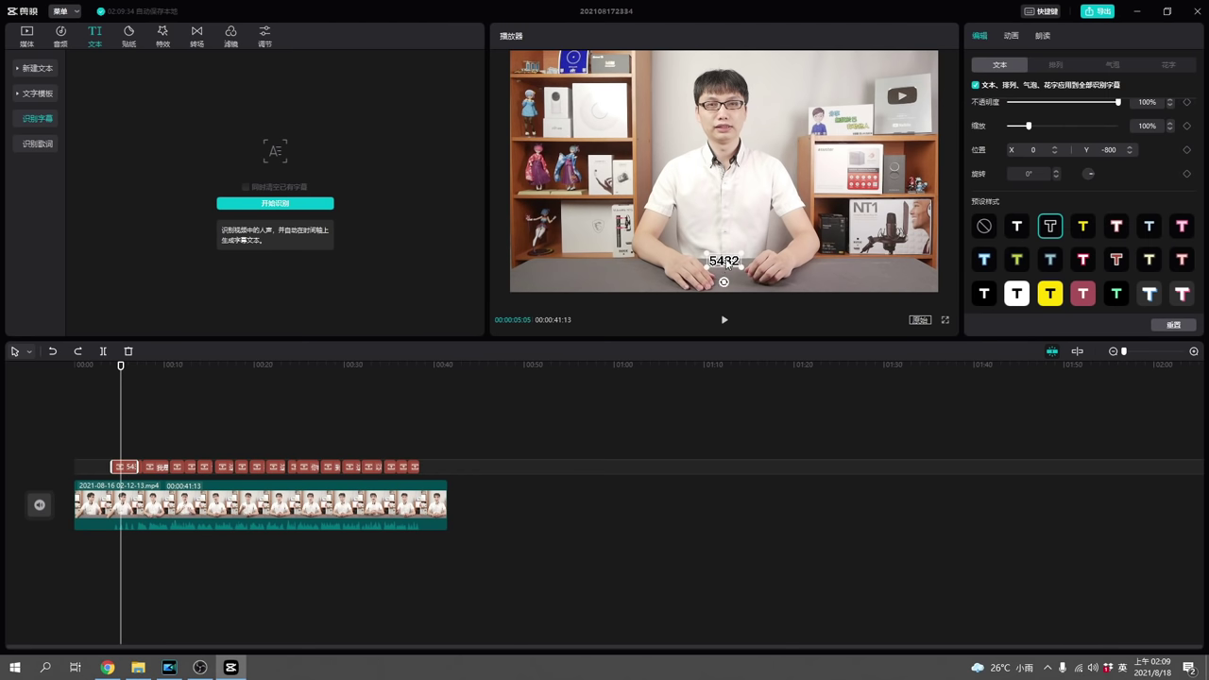
pyautogui.moveTo(724, 261)
pyautogui.mouseDown()
pyautogui.moveTo(708, 251)
pyautogui.moveTo(578, 257)
pyautogui.moveTo(724, 267)
pyautogui.moveTo(725, 279)
pyautogui.mouseUp()
pyautogui.moveTo(127, 408); pyautogui.dragTo(416, 395)
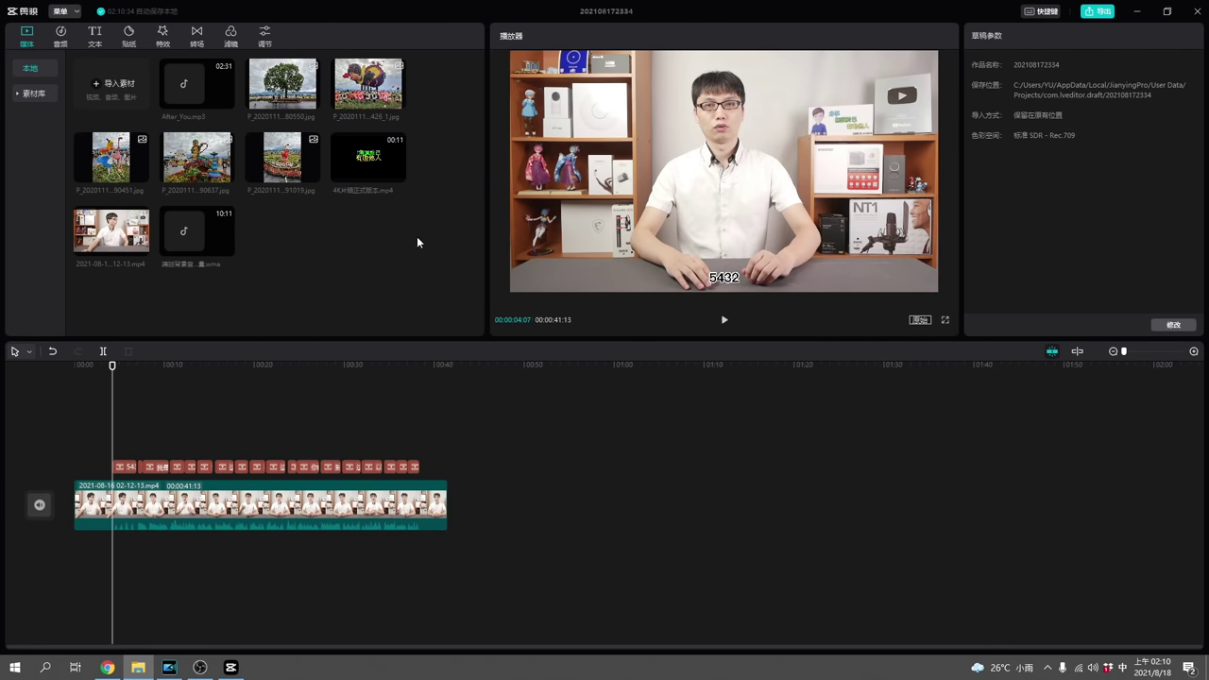
# - Overlay the second flower-sculpture photo on a track above the video, overlapping the start of the 5432 subtitle
pyautogui.moveTo(391, 88)
pyautogui.moveTo(392, 89); pyautogui.dragTo(299, 444)
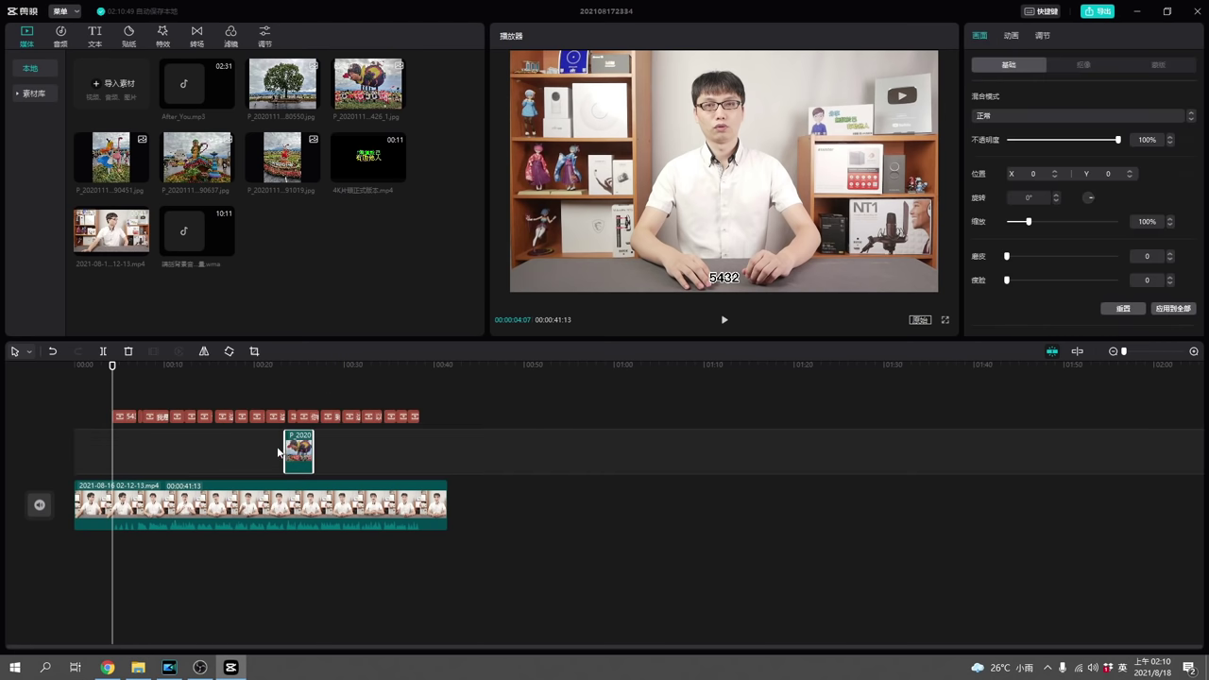
pyautogui.moveTo(297, 456); pyautogui.dragTo(108, 453)
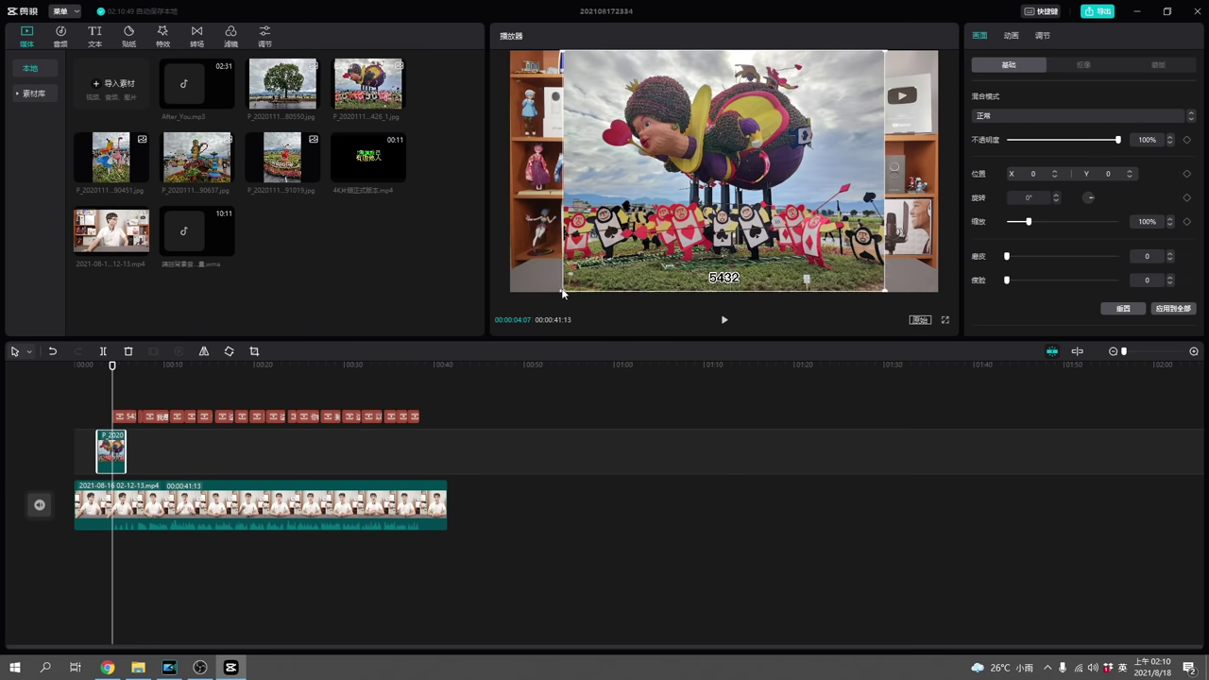
# - Shrink the overlay photo to 35%, move it to the frame's upper-left corner at X -1242, Y 574, and preview it
pyautogui.moveTo(562, 296); pyautogui.dragTo(637, 242)
pyautogui.moveTo(723, 170); pyautogui.dragTo(585, 107)
pyautogui.moveTo(114, 380); pyautogui.dragTo(92, 383)
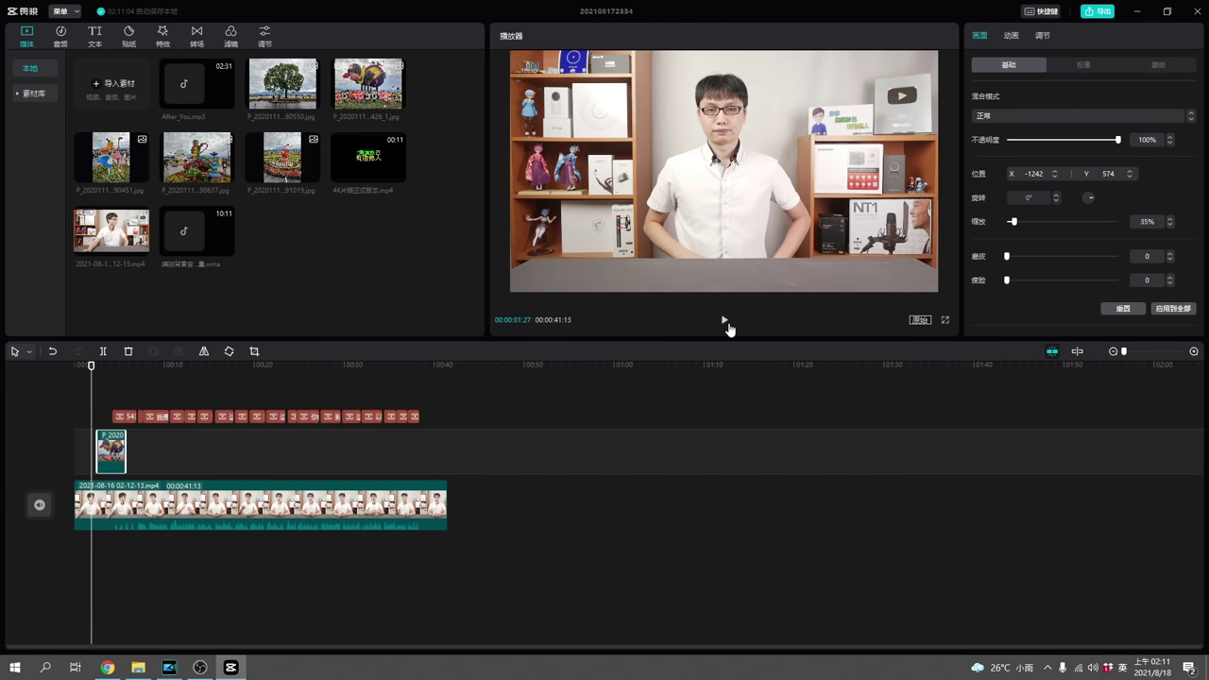
pyautogui.click(726, 324)
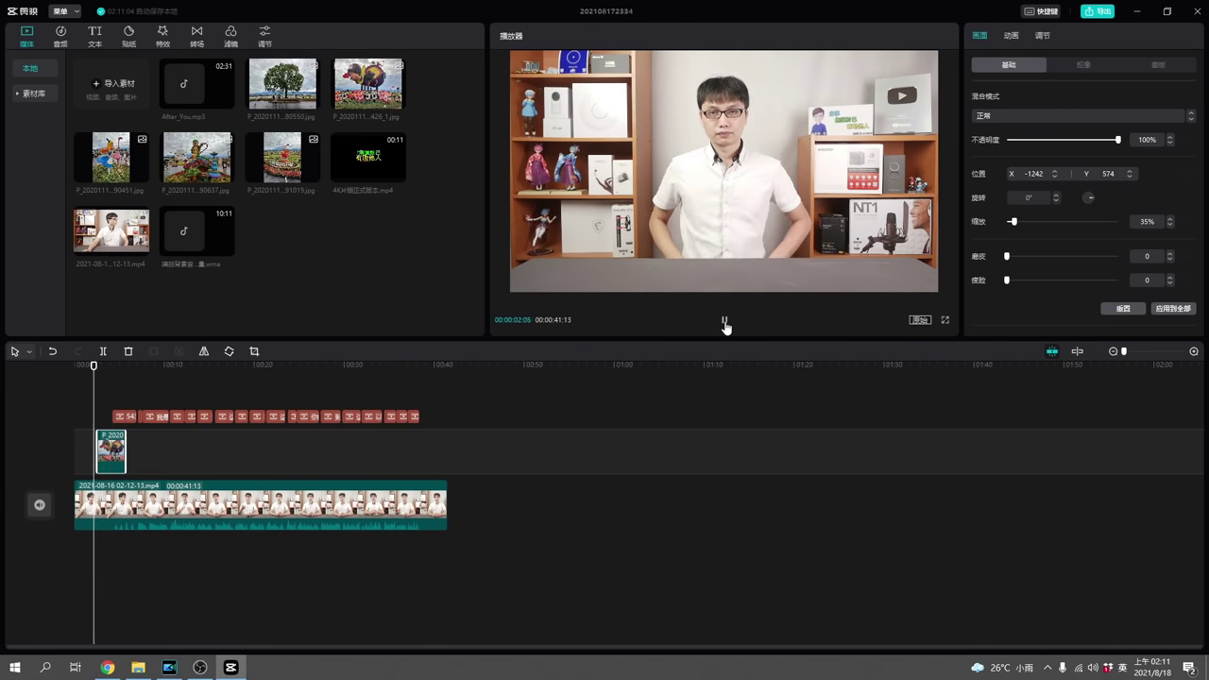
# - Overlay the talking video above the photo track as a short clip, shrink it to 33% and place it at X -1121, Y 121
pyautogui.click(724, 324)
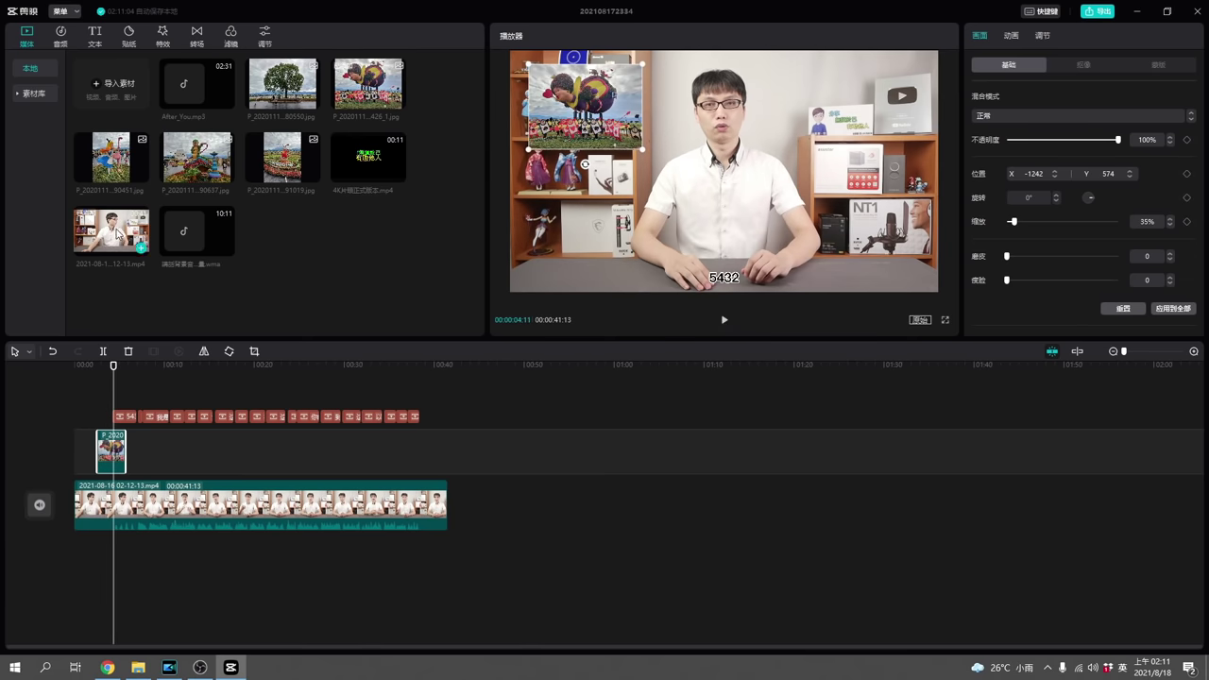
pyautogui.moveTo(121, 234); pyautogui.dragTo(151, 430)
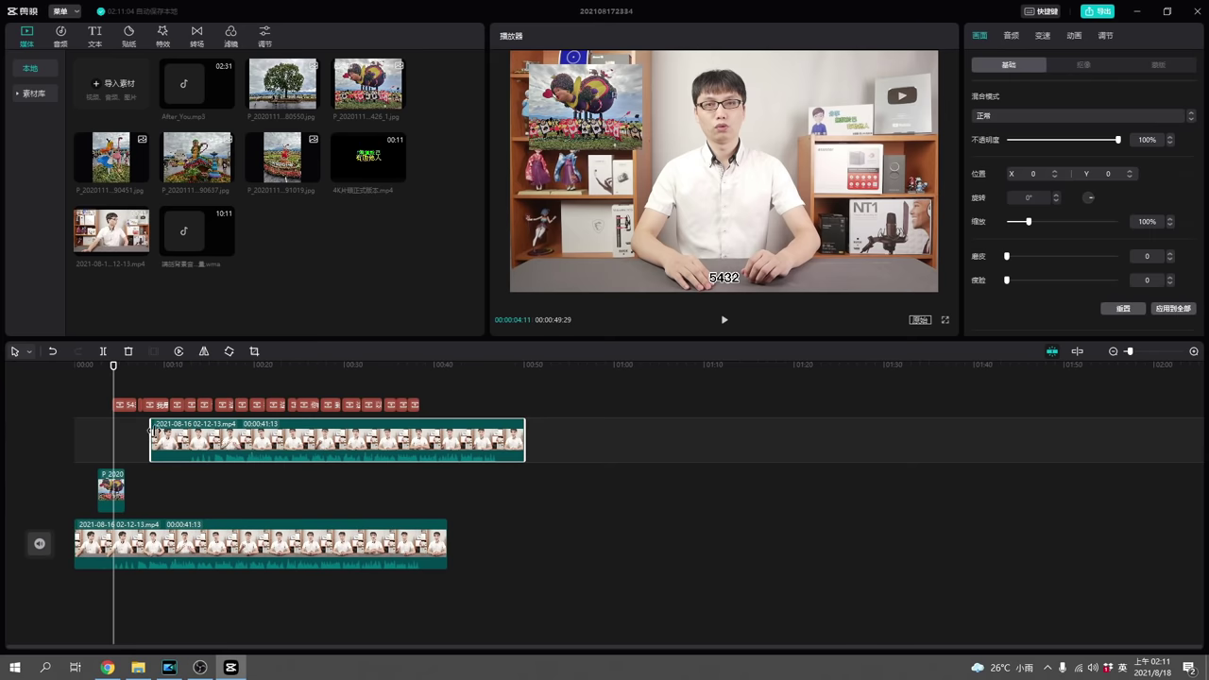
pyautogui.moveTo(460, 437); pyautogui.dragTo(128, 444)
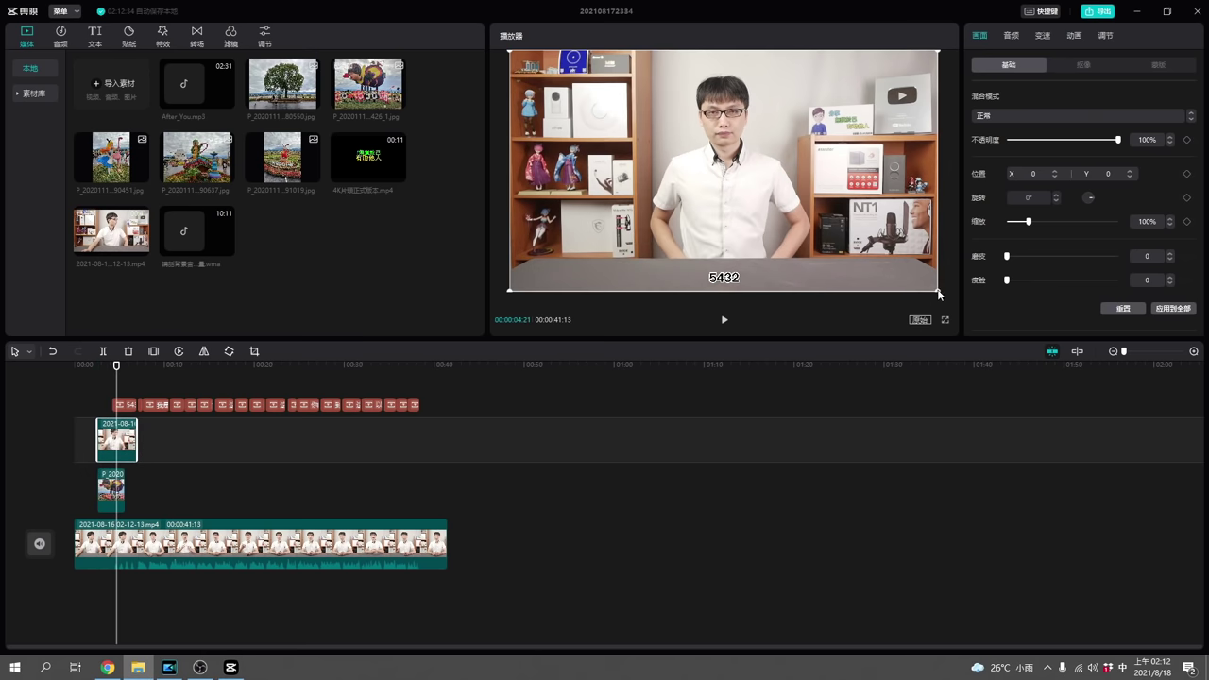
pyautogui.moveTo(939, 291); pyautogui.dragTo(754, 233)
pyautogui.moveTo(743, 176); pyautogui.dragTo(614, 163)
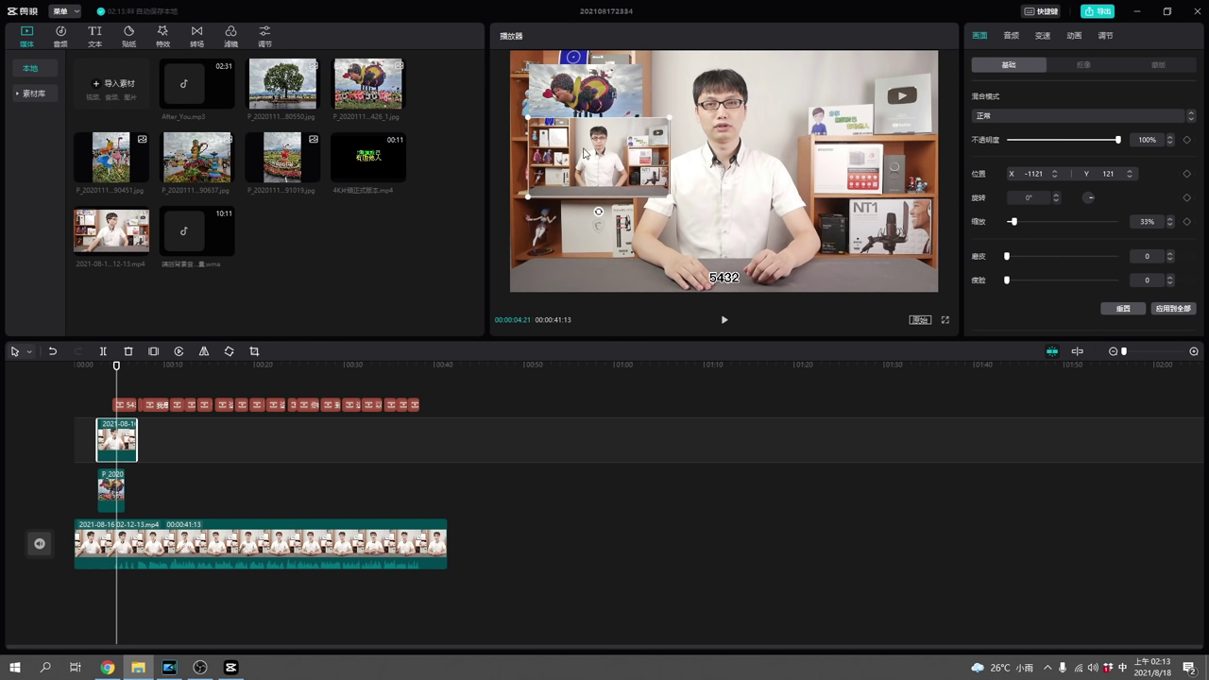
# - Switch the overlay video to layer 1, behind the photo, and back to layer 2
pyautogui.scroll(-4, 1032, 309)
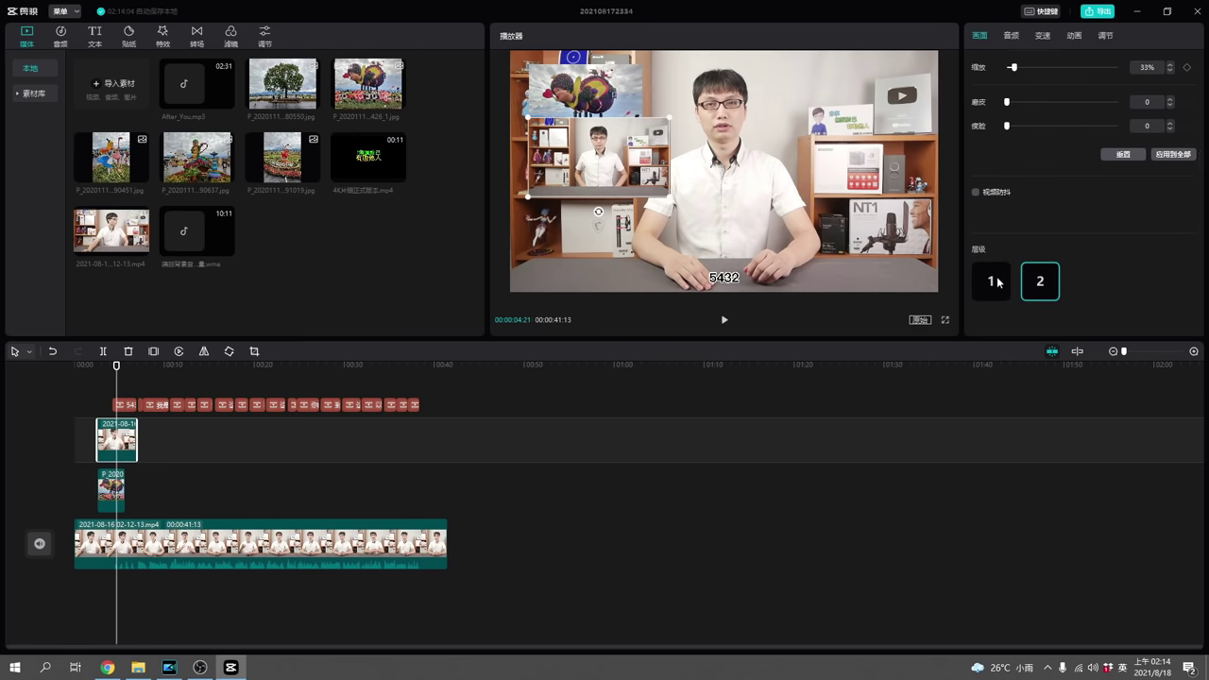
pyautogui.click(999, 281)
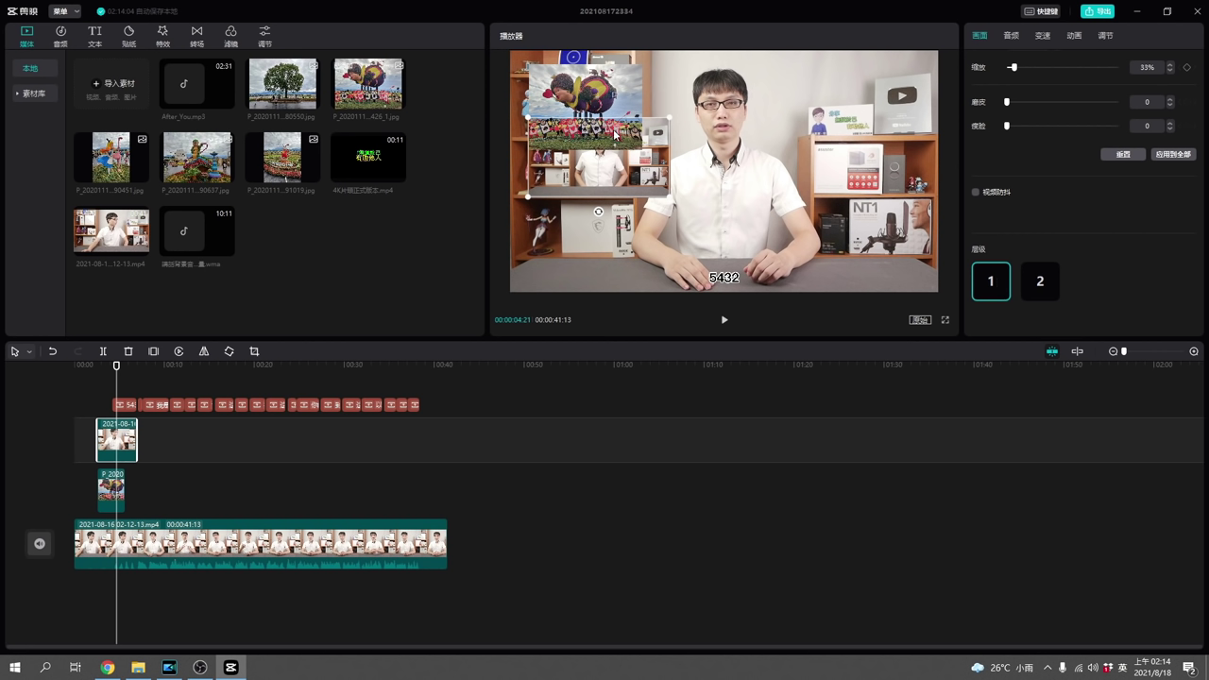
pyautogui.click(1033, 285)
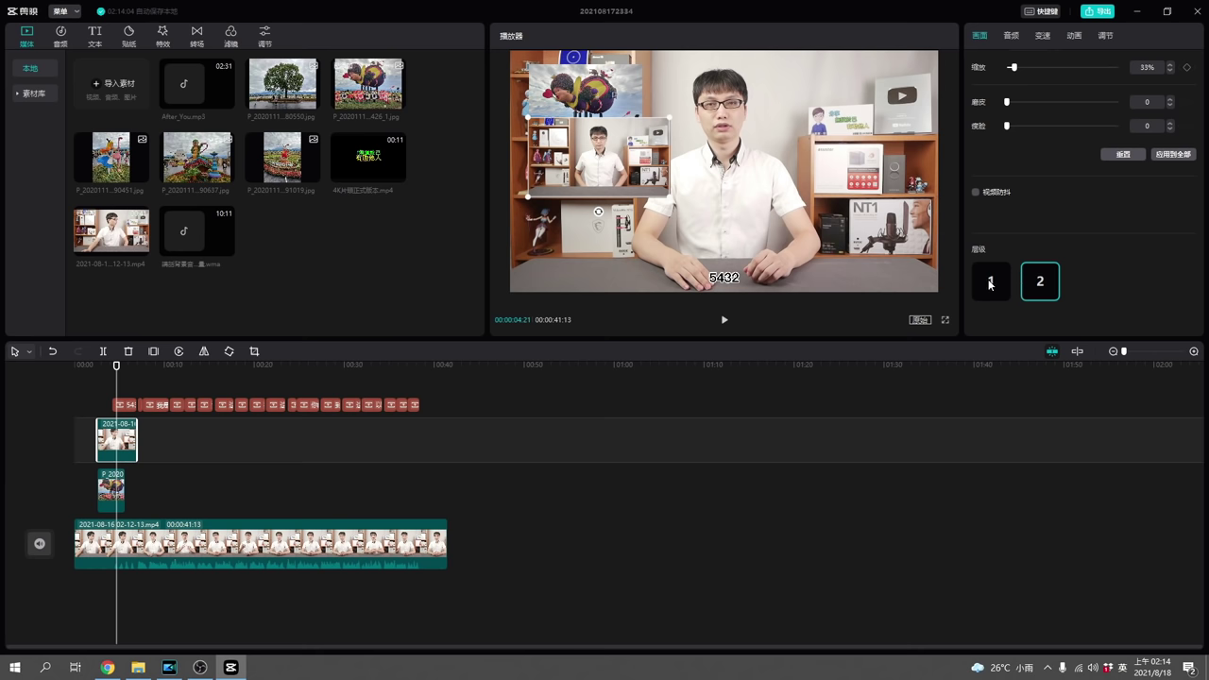
# - Shift both the overlay photo and the short overlay video clip to the start of the timeline
pyautogui.moveTo(111, 490); pyautogui.dragTo(88, 489)
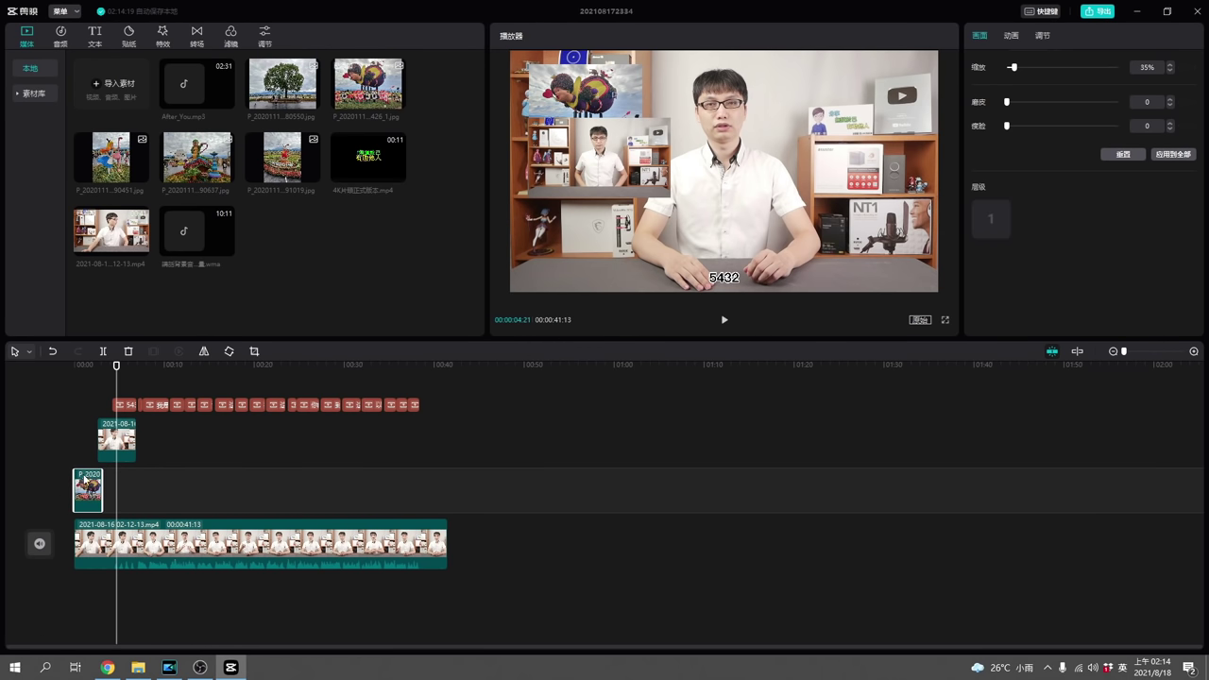
pyautogui.click(115, 449)
pyautogui.moveTo(115, 449); pyautogui.dragTo(92, 446)
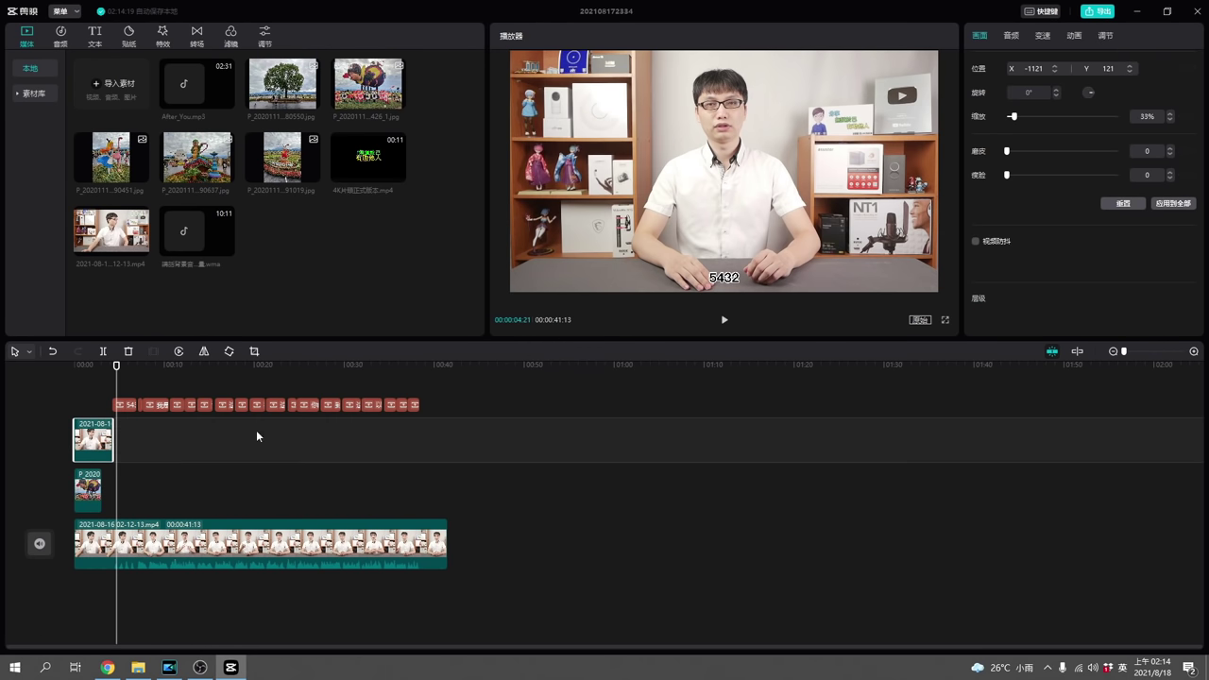
# - Move the overlay video to the frame's upper-right corner at X 1056, Y 551, and preview the opening seconds
pyautogui.click(89, 391)
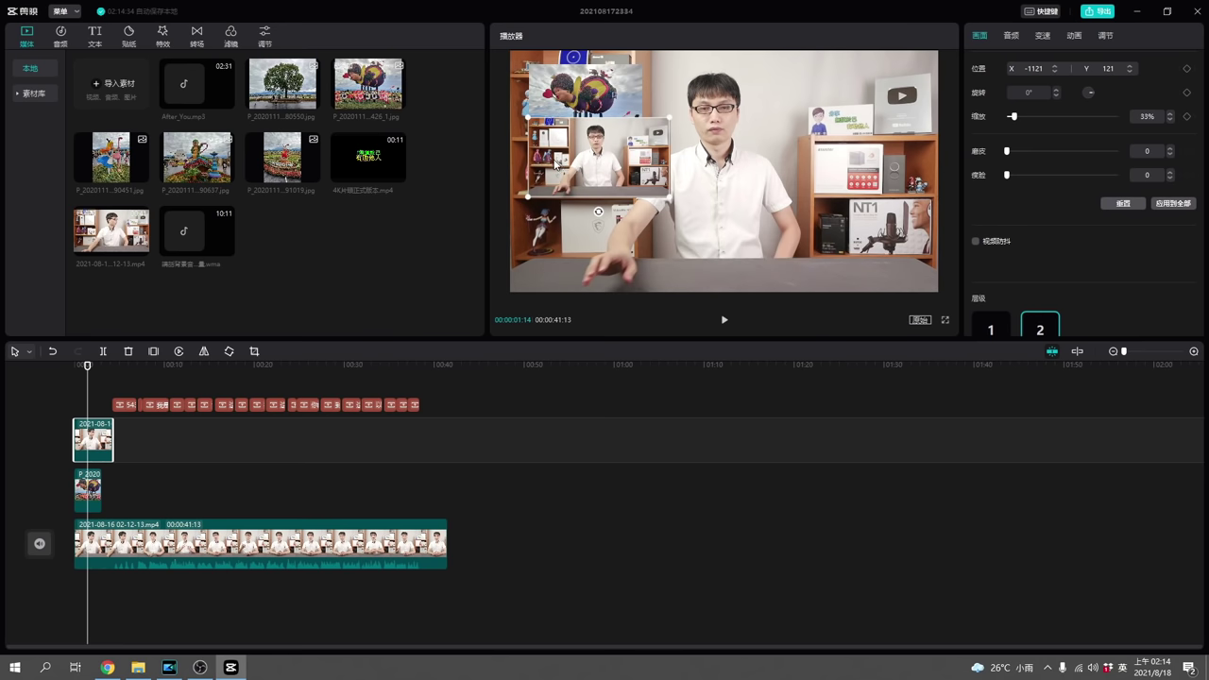
pyautogui.moveTo(560, 161); pyautogui.dragTo(806, 111)
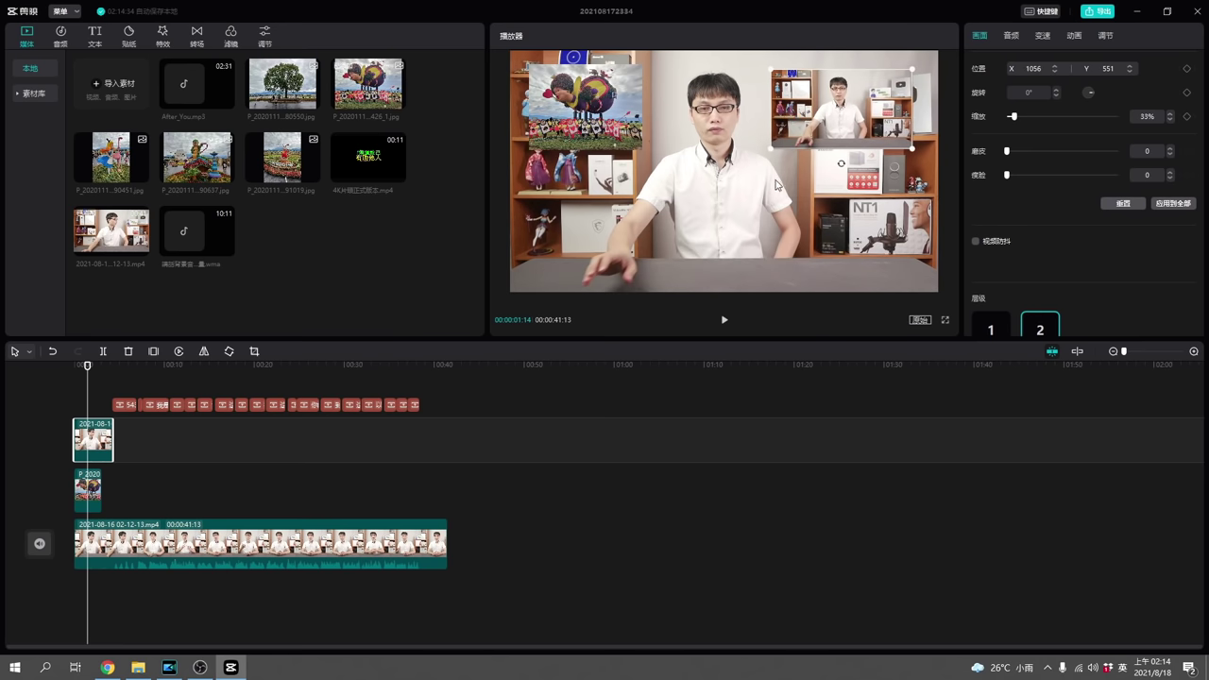
pyautogui.click(51, 391)
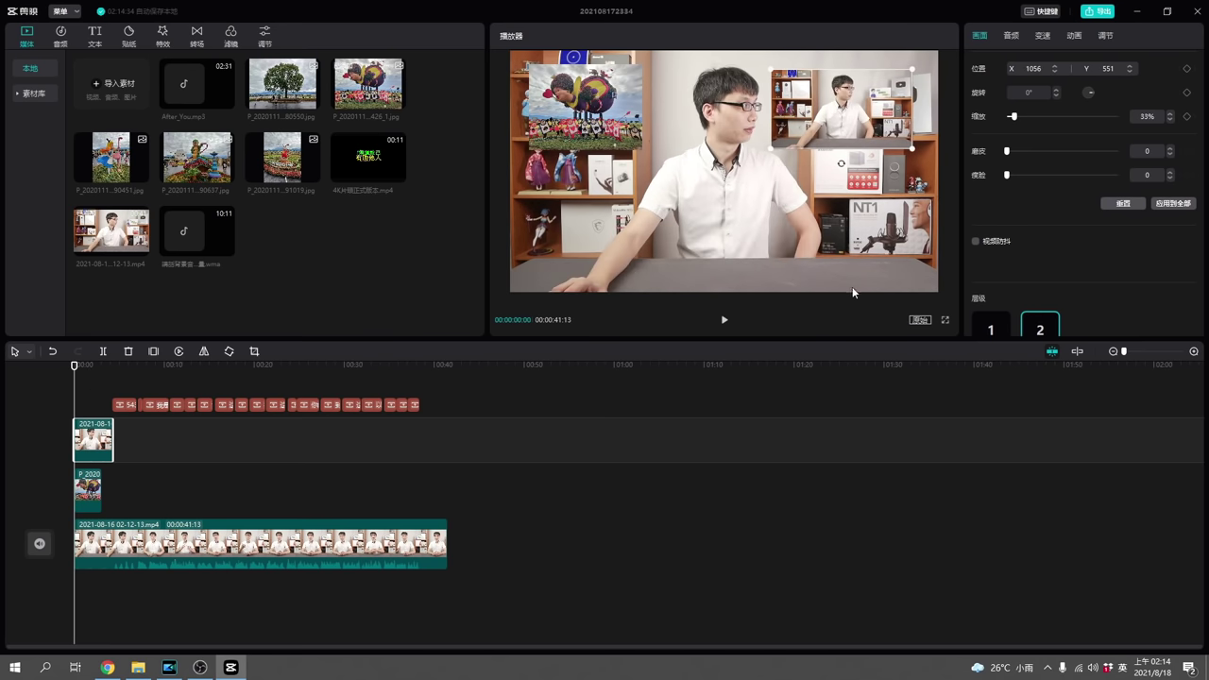
pyautogui.click(724, 321)
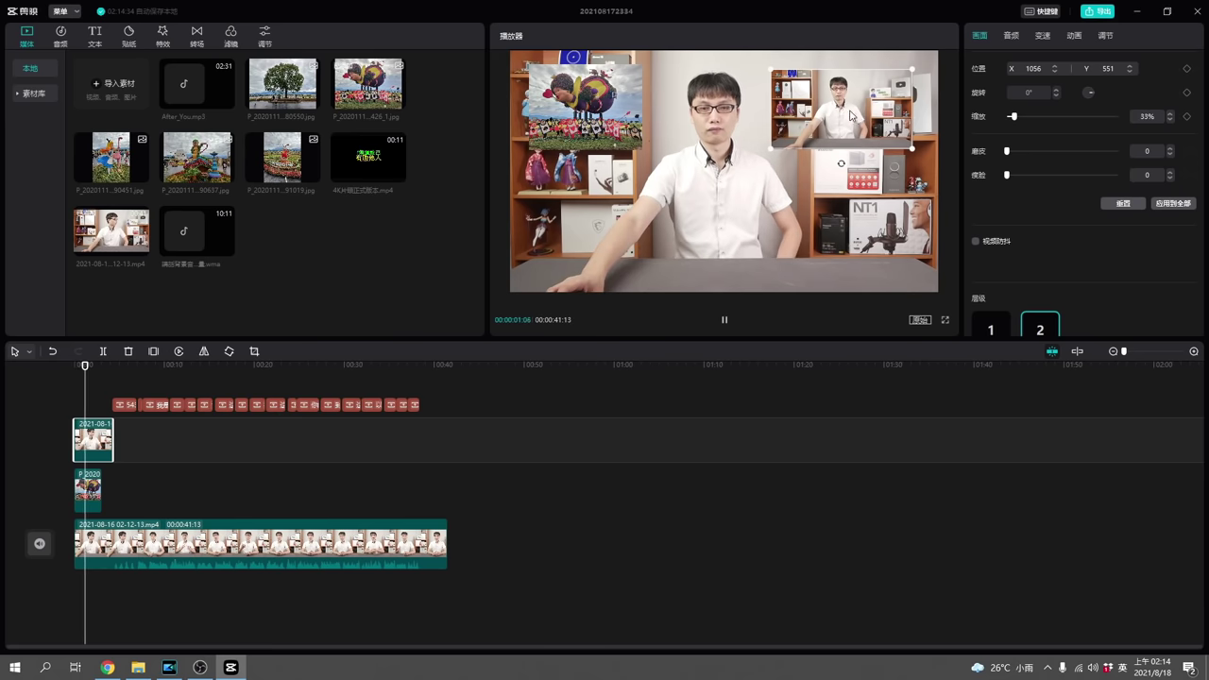
pyautogui.click(724, 320)
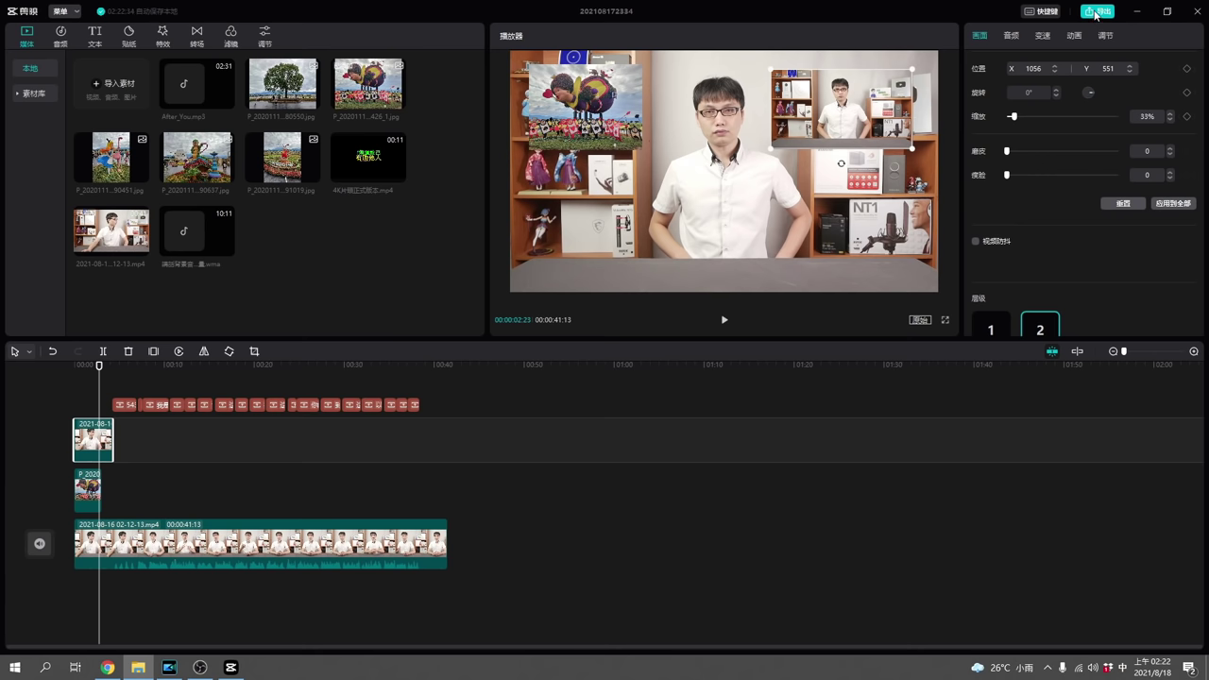
# - Open the export settings and choose 1080P as the resolution
pyautogui.click(1096, 13)
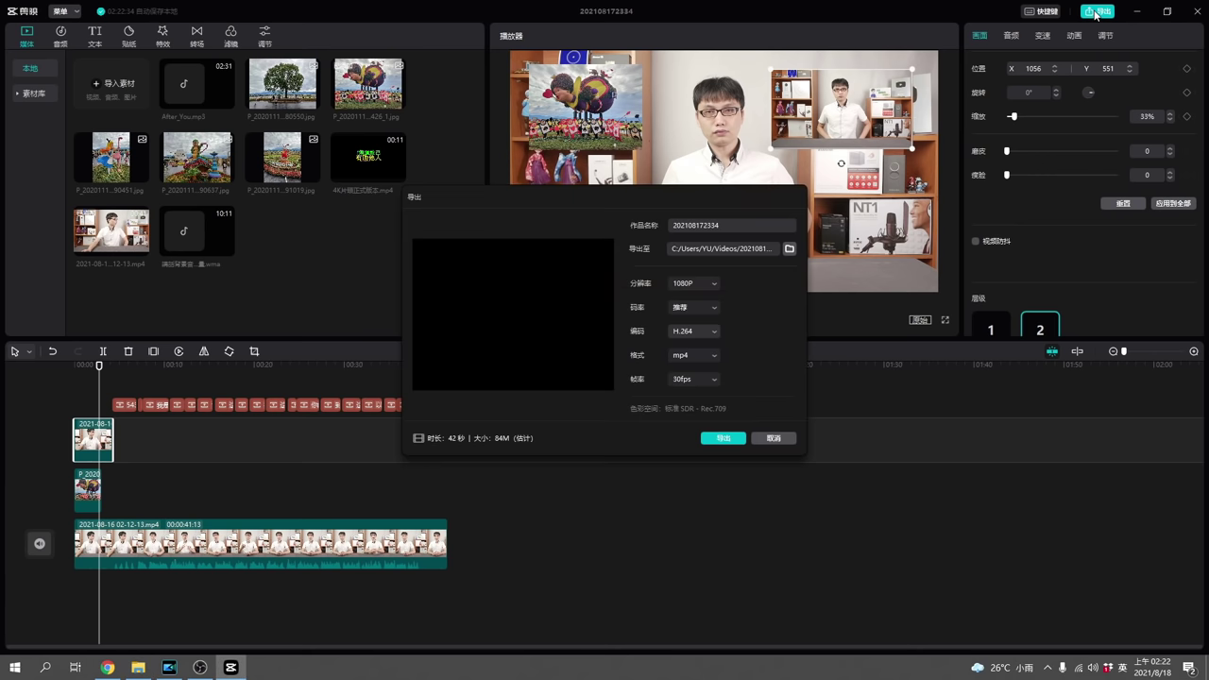
pyautogui.click(707, 284)
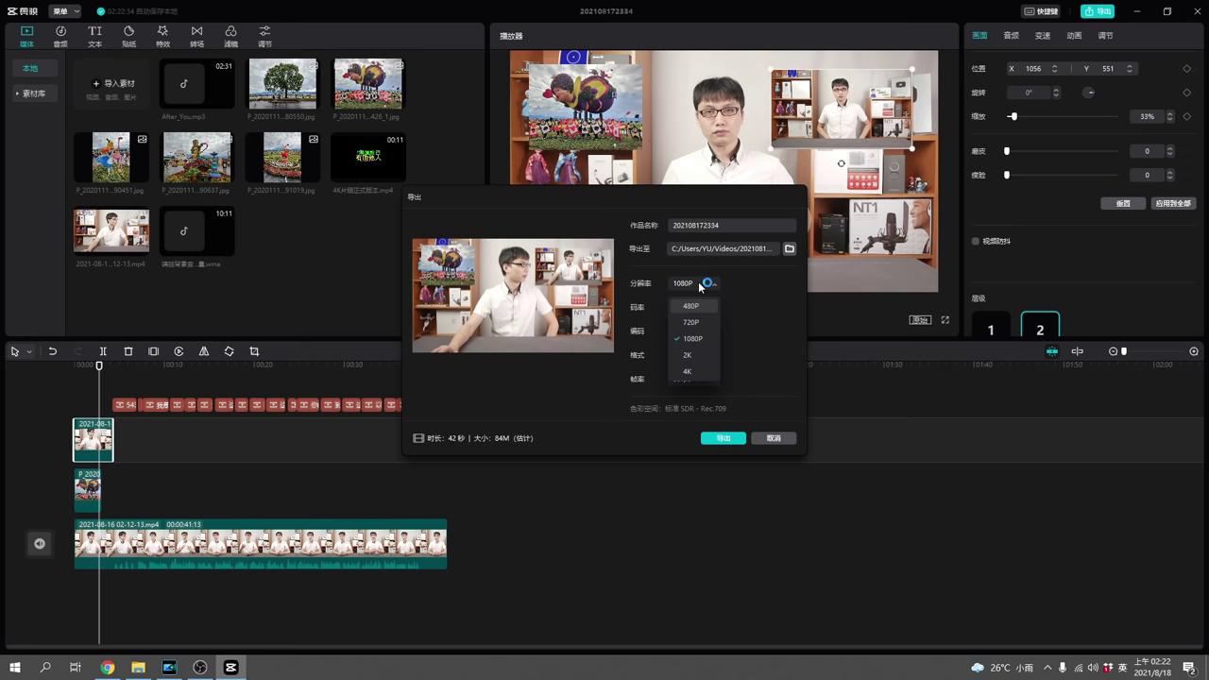
pyautogui.click(697, 339)
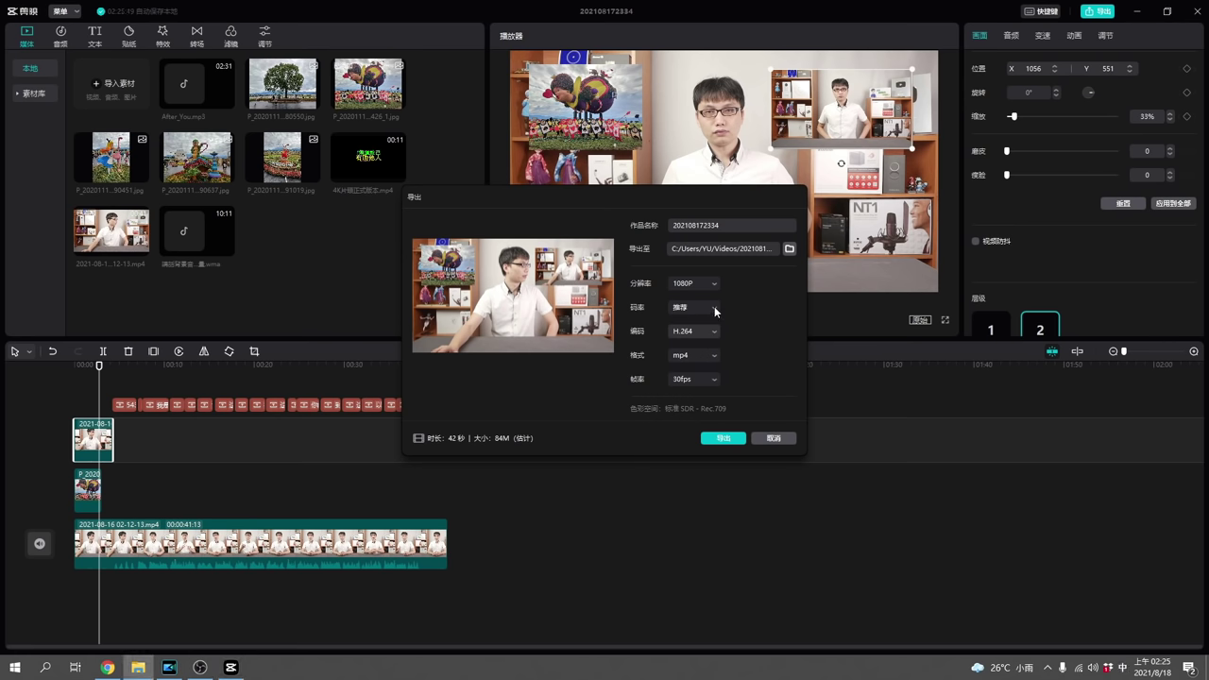
# - Try the 更高 export bitrate and switch back to 推荐 while comparing the bitrate options
pyautogui.click(702, 310)
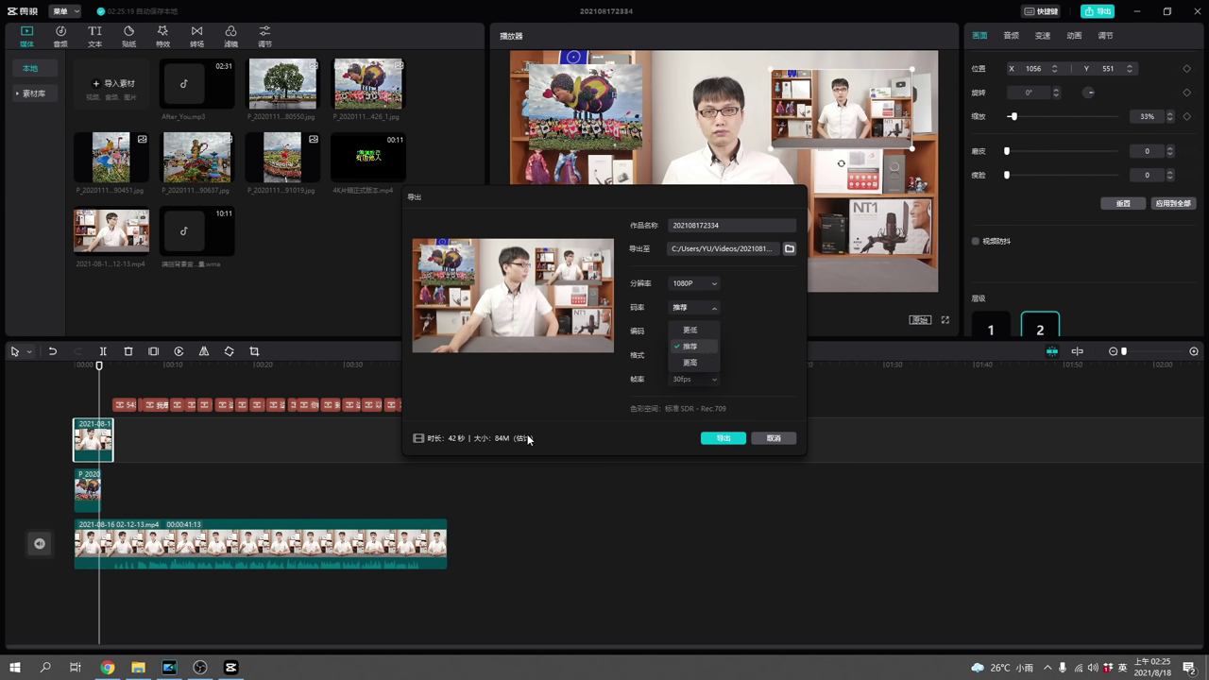
pyautogui.click(692, 363)
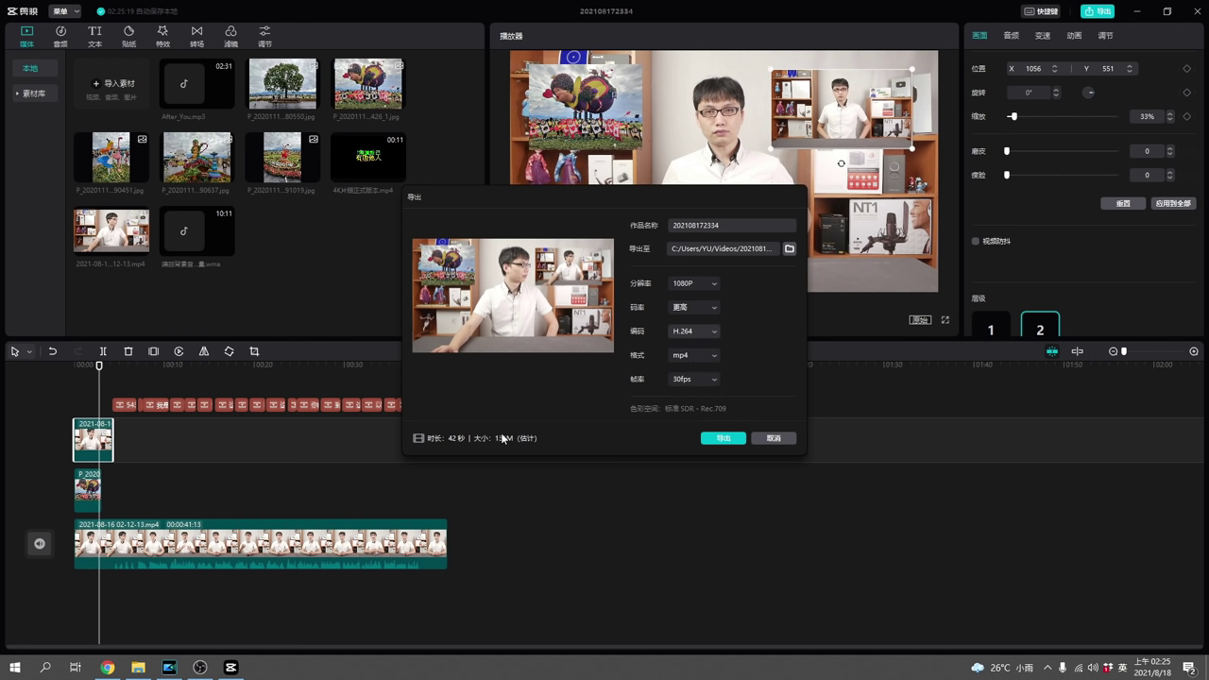
pyautogui.click(709, 310)
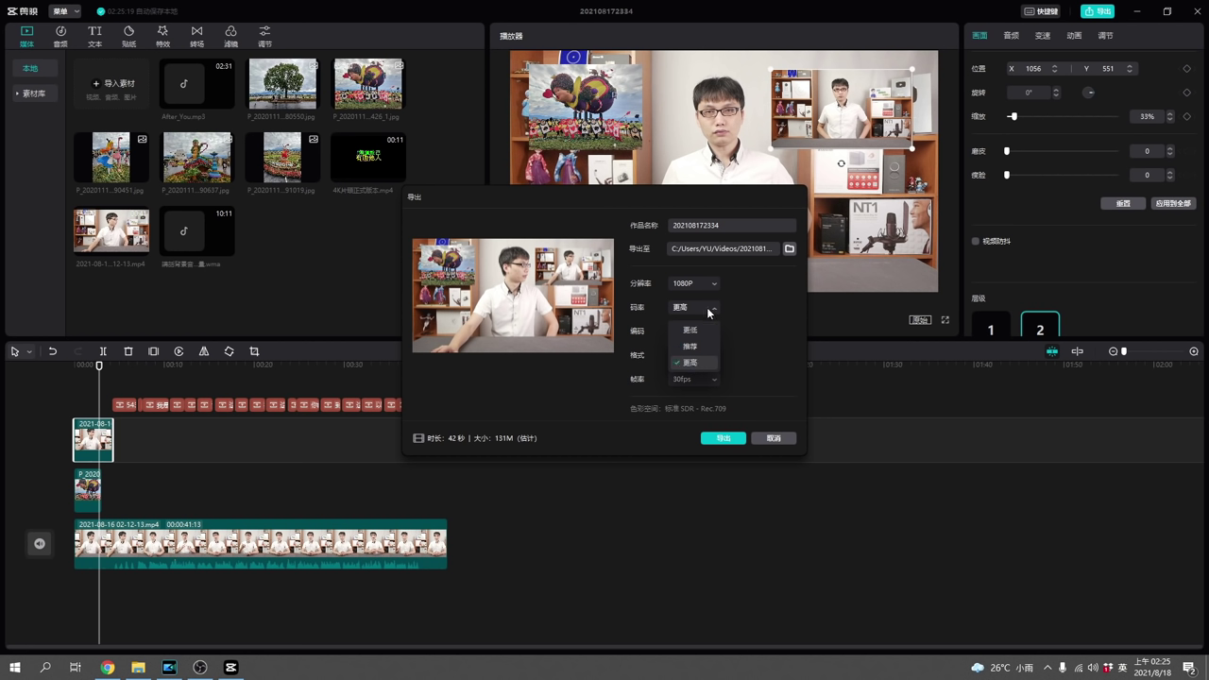
pyautogui.click(693, 348)
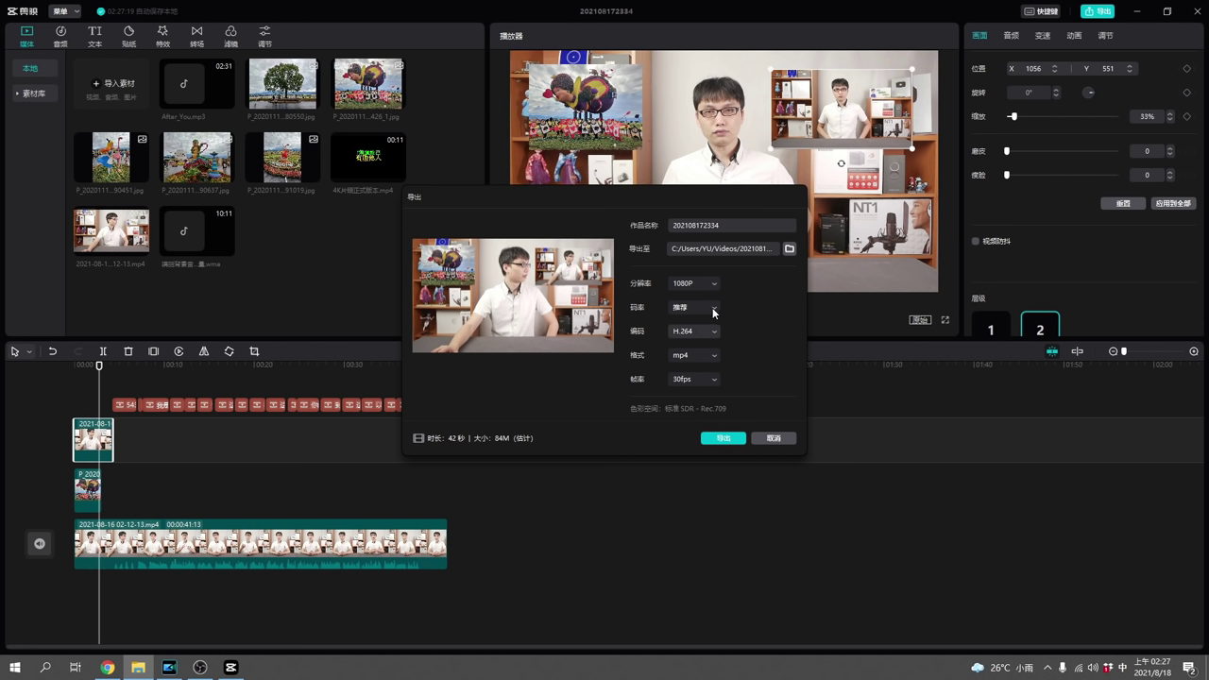
pyautogui.click(714, 309)
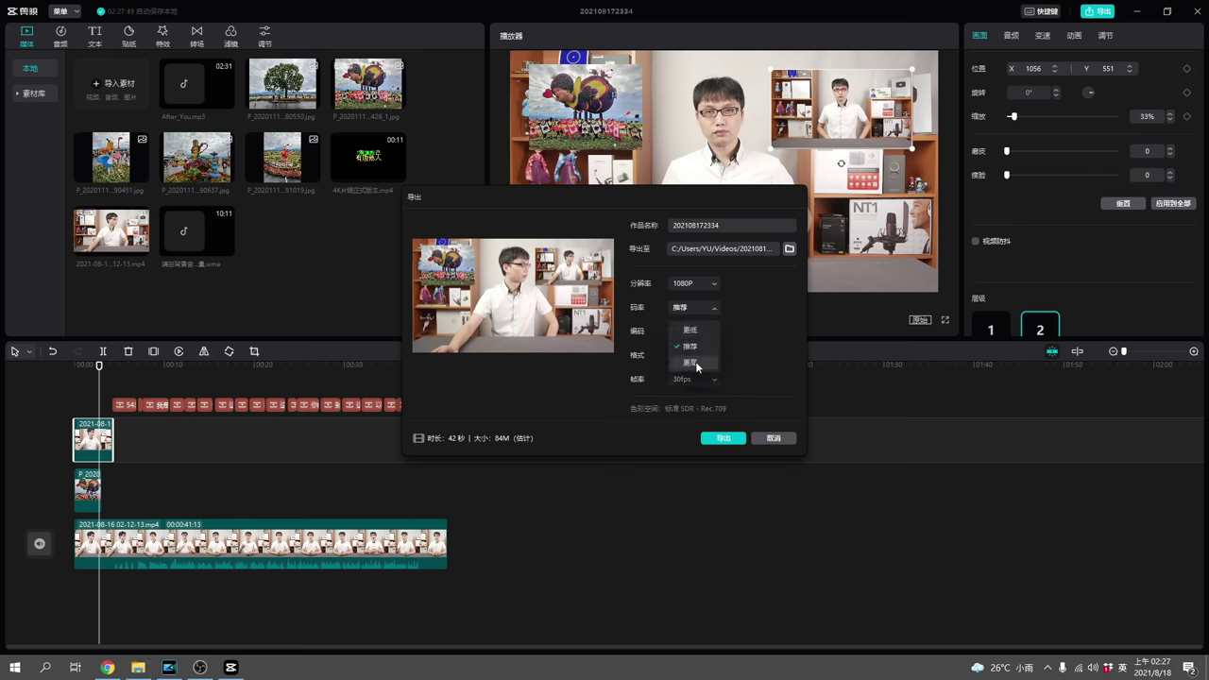
pyautogui.click(695, 361)
# - Check the export encoding options, then choose the mp4 format and a frame rate of 30fps
pyautogui.click(704, 332)
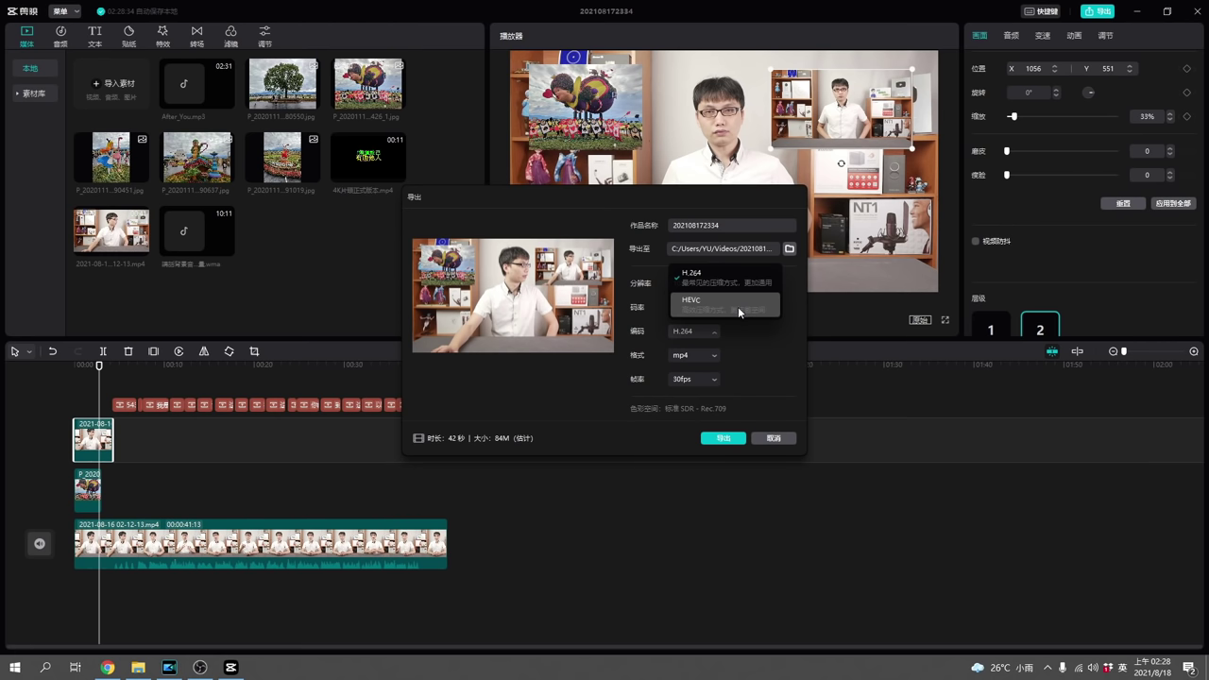
pyautogui.click(707, 356)
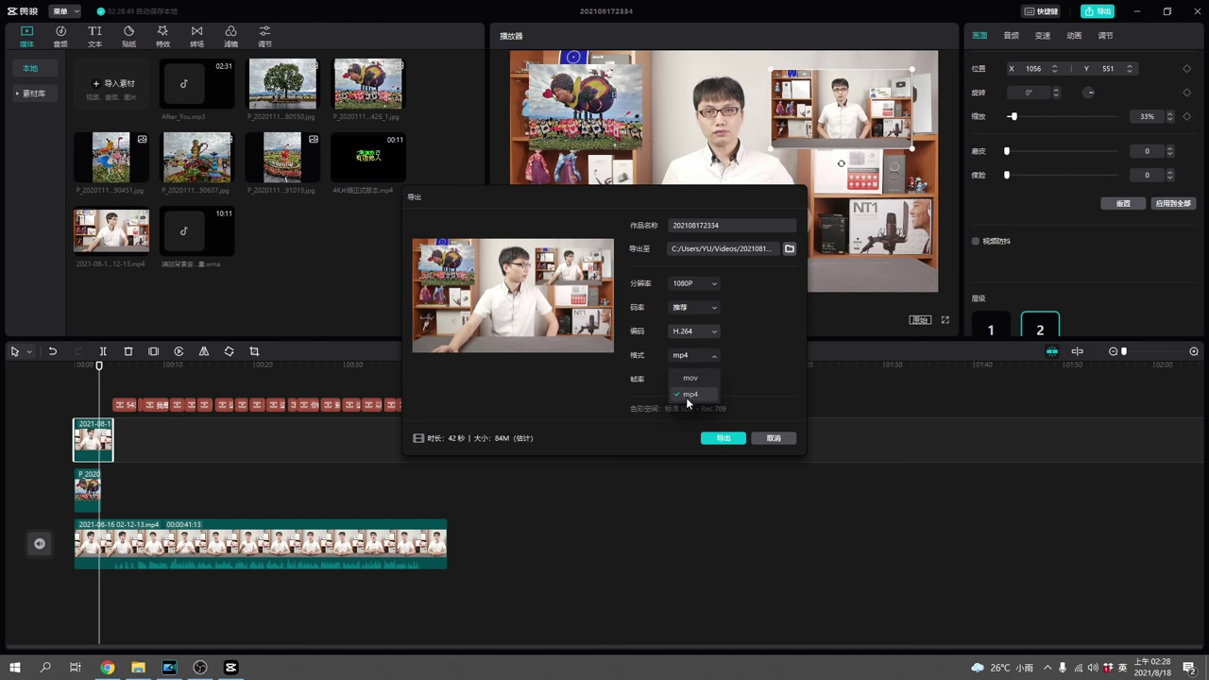
pyautogui.click(693, 397)
pyautogui.click(692, 379)
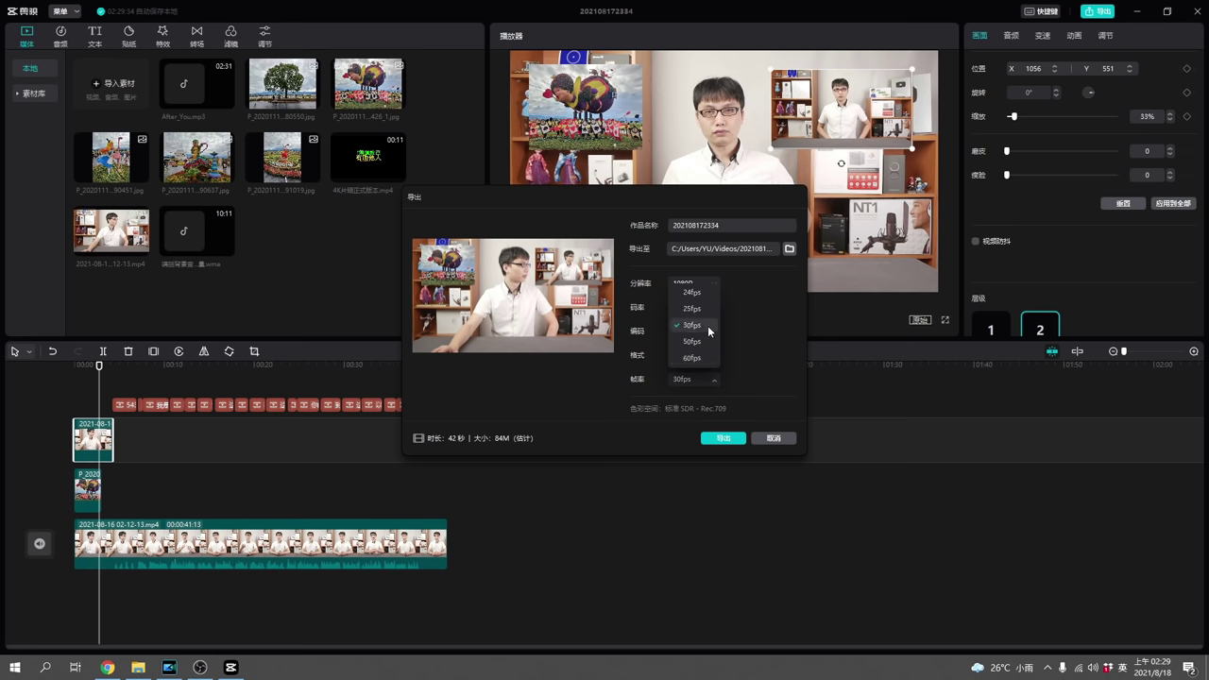
pyautogui.click(708, 326)
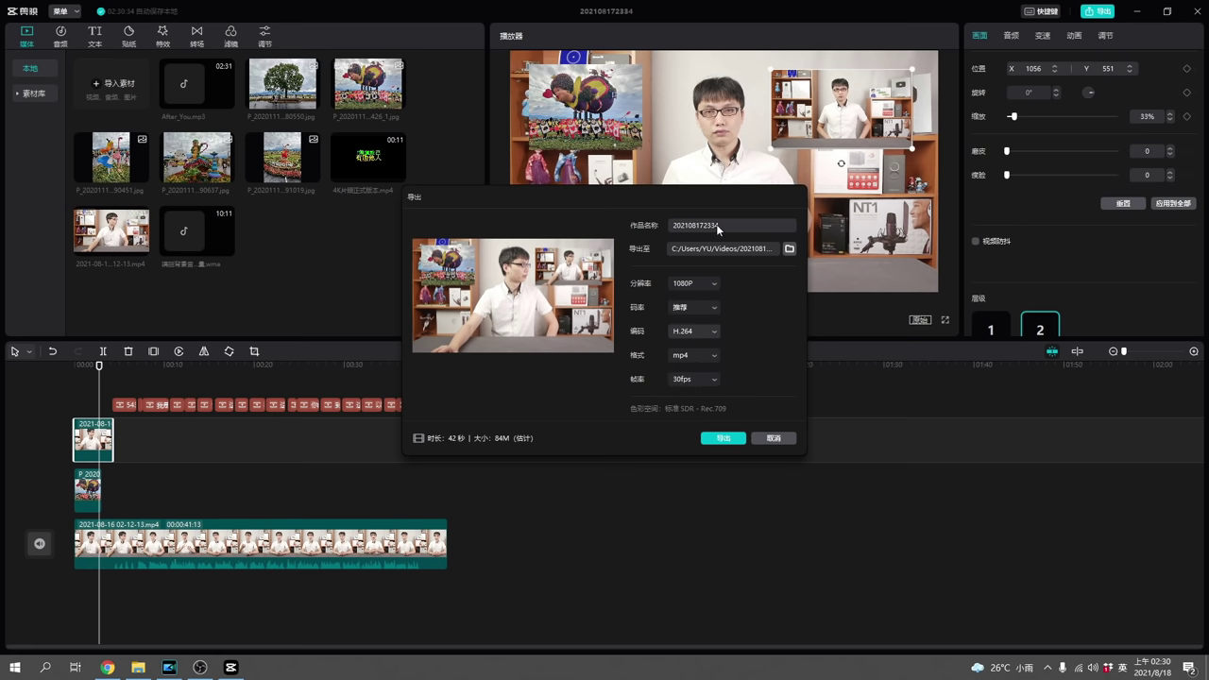
# - Export the video to the 影片 folder and open the exported 202108172334.mp4 from File Explorer
pyautogui.click(791, 249)
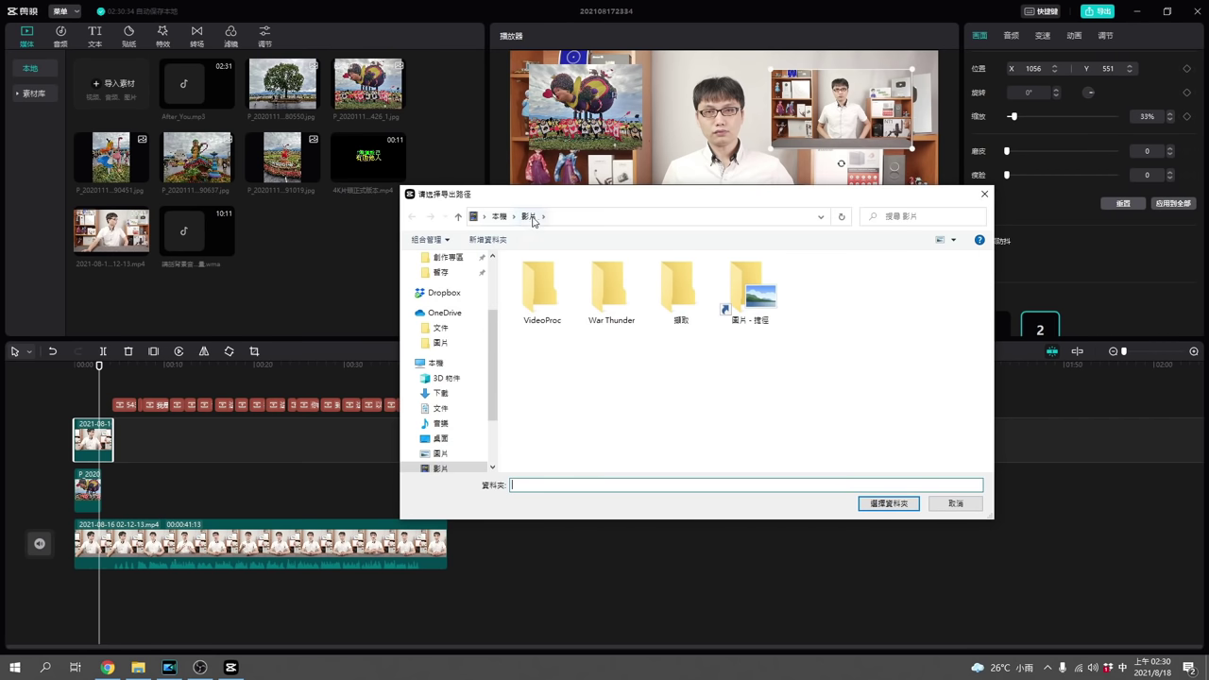
pyautogui.click(900, 503)
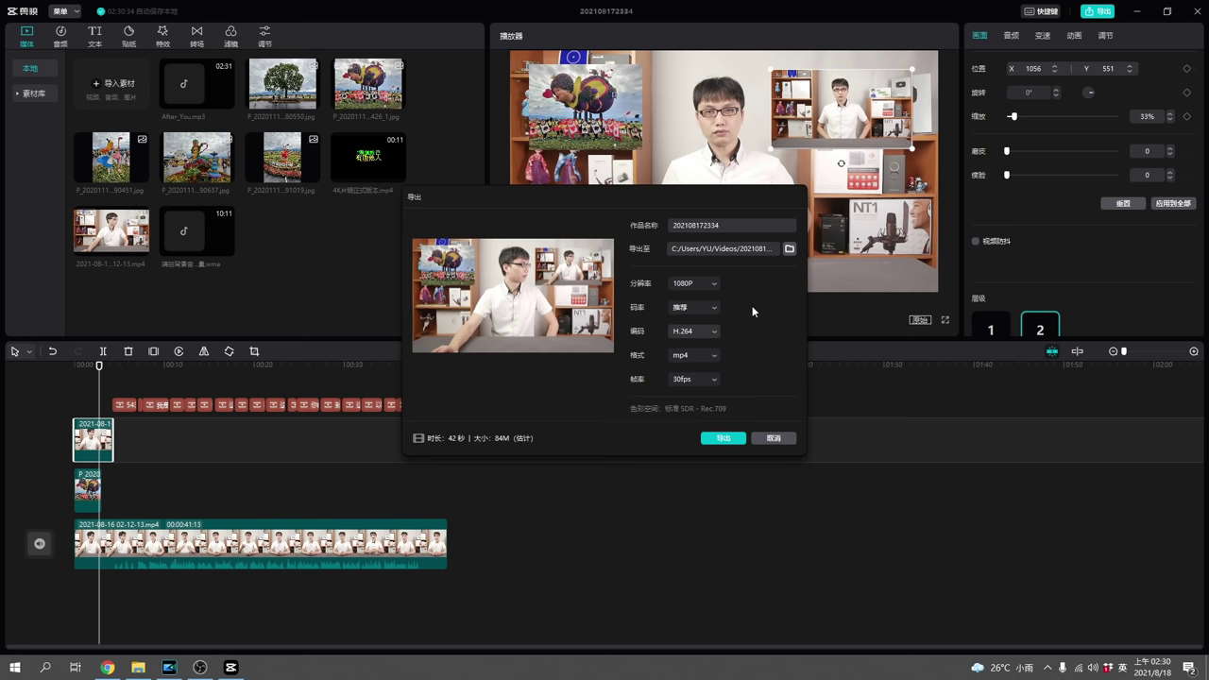
pyautogui.click(718, 439)
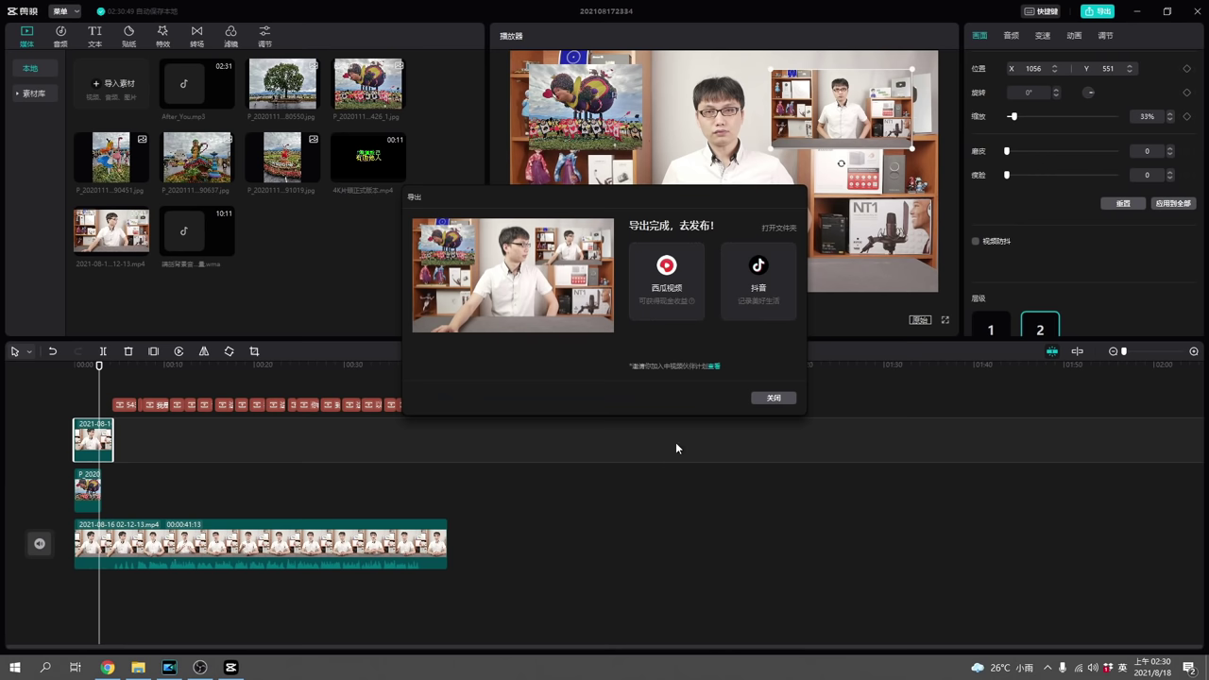
pyautogui.click(780, 401)
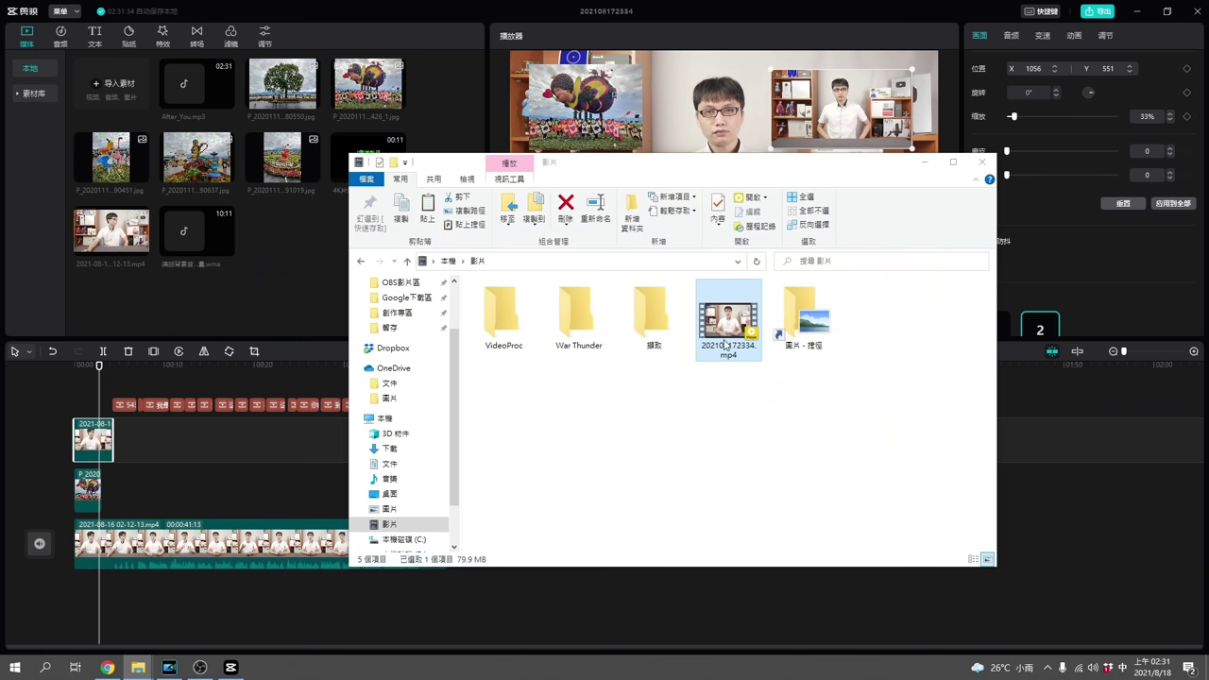
pyautogui.doubleClick(728, 322)
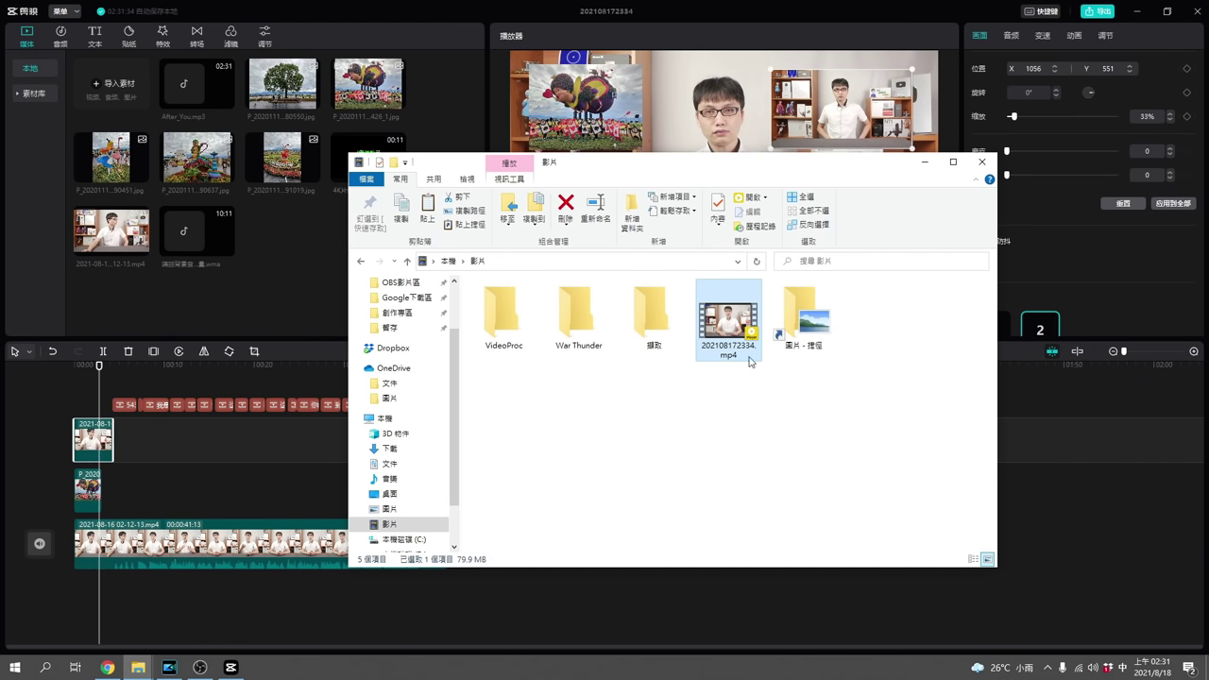